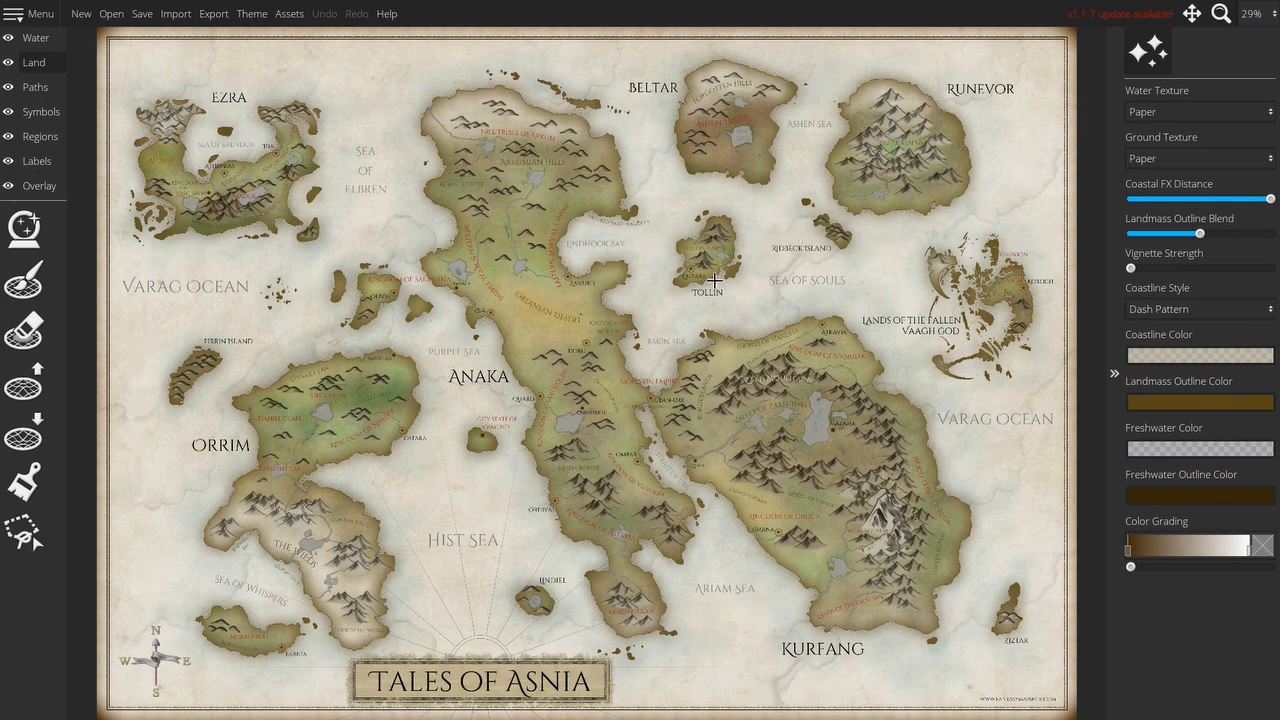
pyautogui.scroll(5, 715, 280)
pyautogui.moveTo(845, 306); pyautogui.dragTo(831, 497)
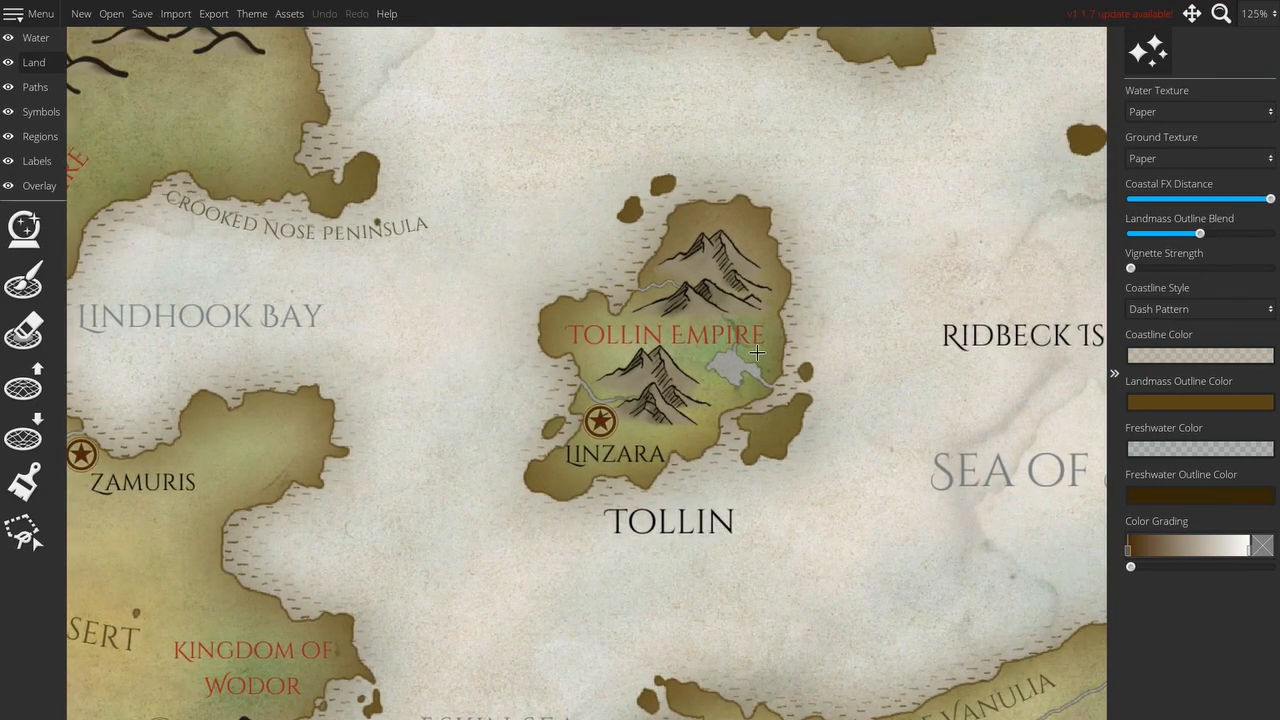
pyautogui.scroll(-5, 773, 362)
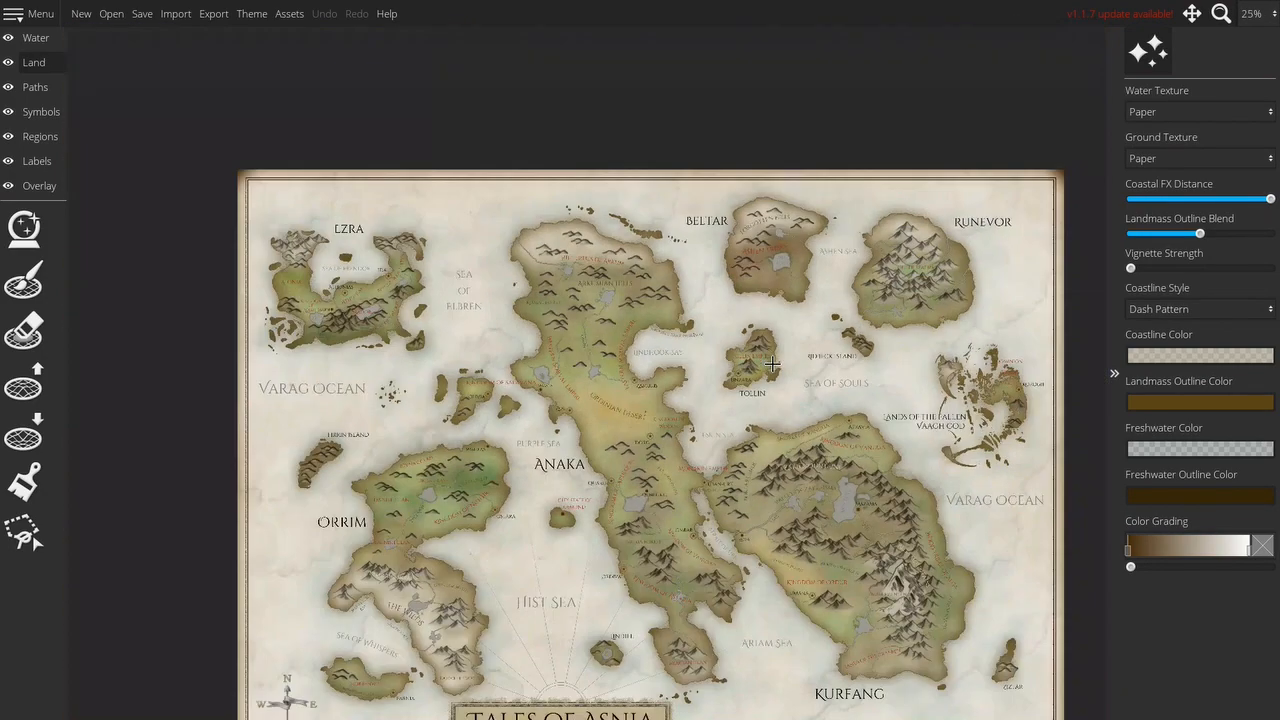
pyautogui.moveTo(739, 410); pyautogui.dragTo(688, 364)
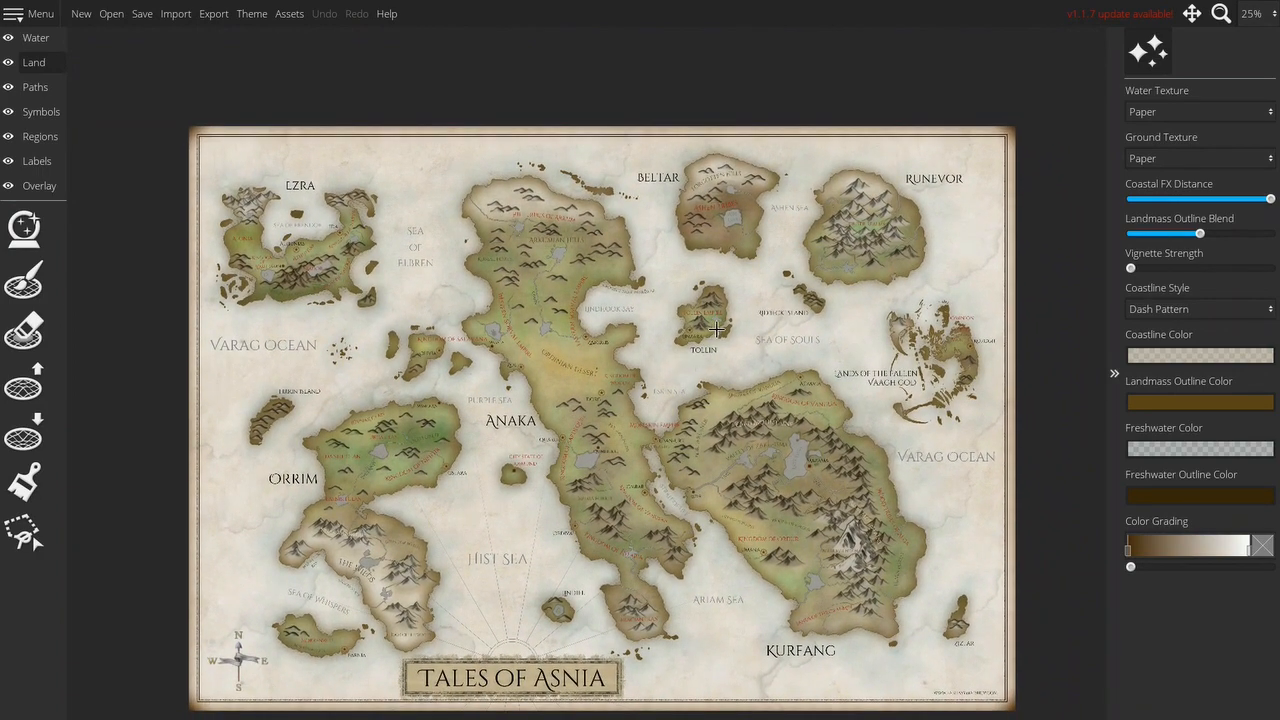
pyautogui.scroll(2, 712, 338)
pyautogui.scroll(-2, 717, 328)
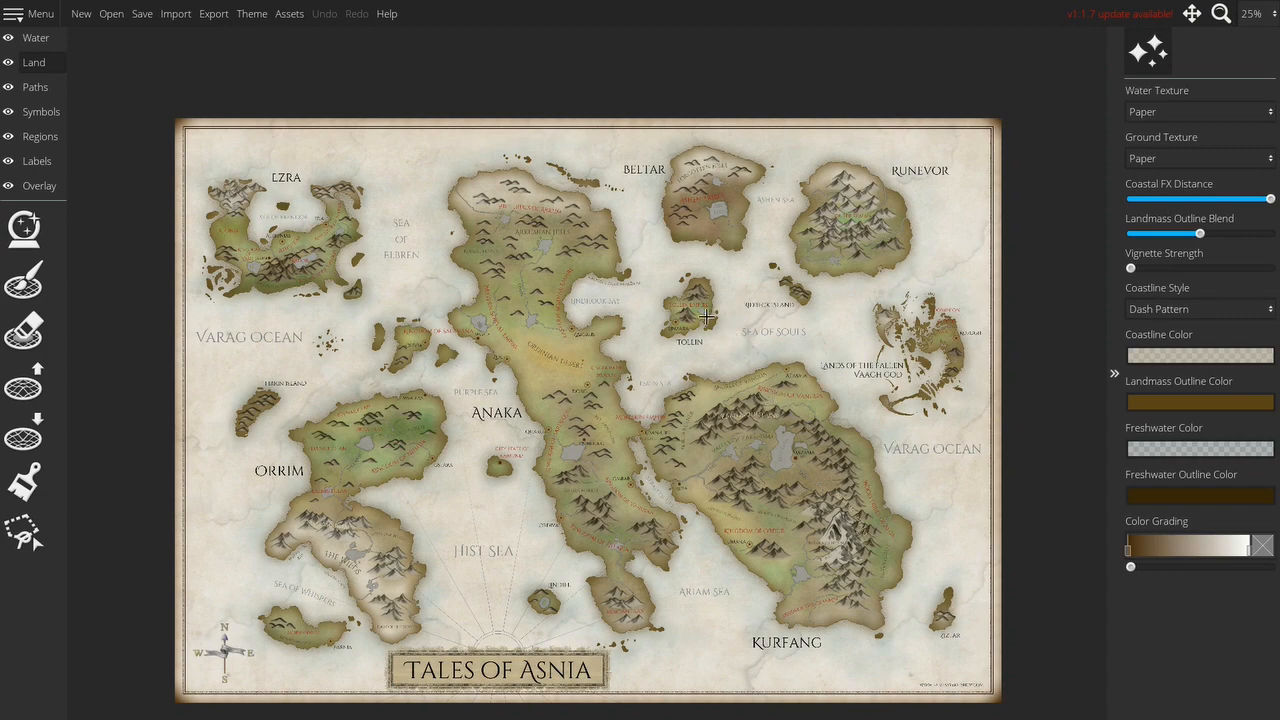
# - Create a 4x detail map of the area enclosing Tollin island and its label, including symbols, trees, mountains, paths and labels
pyautogui.scroll(4, 704, 307)
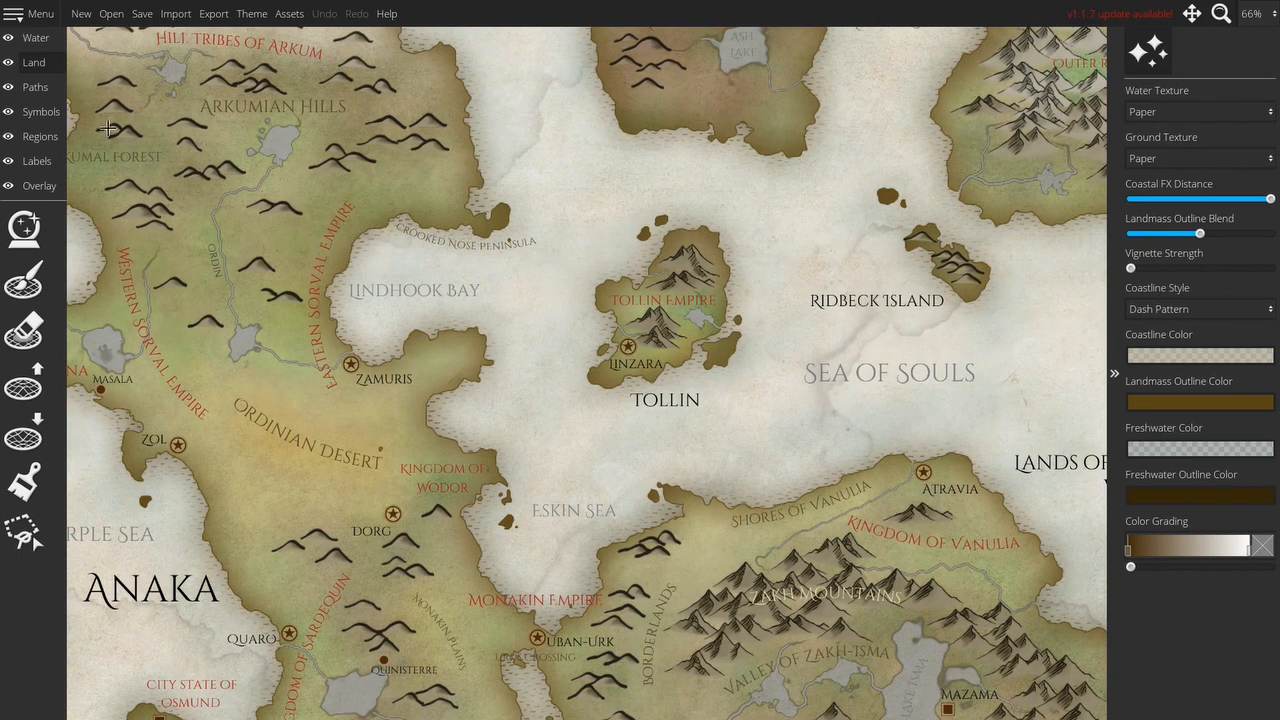
pyautogui.click(42, 15)
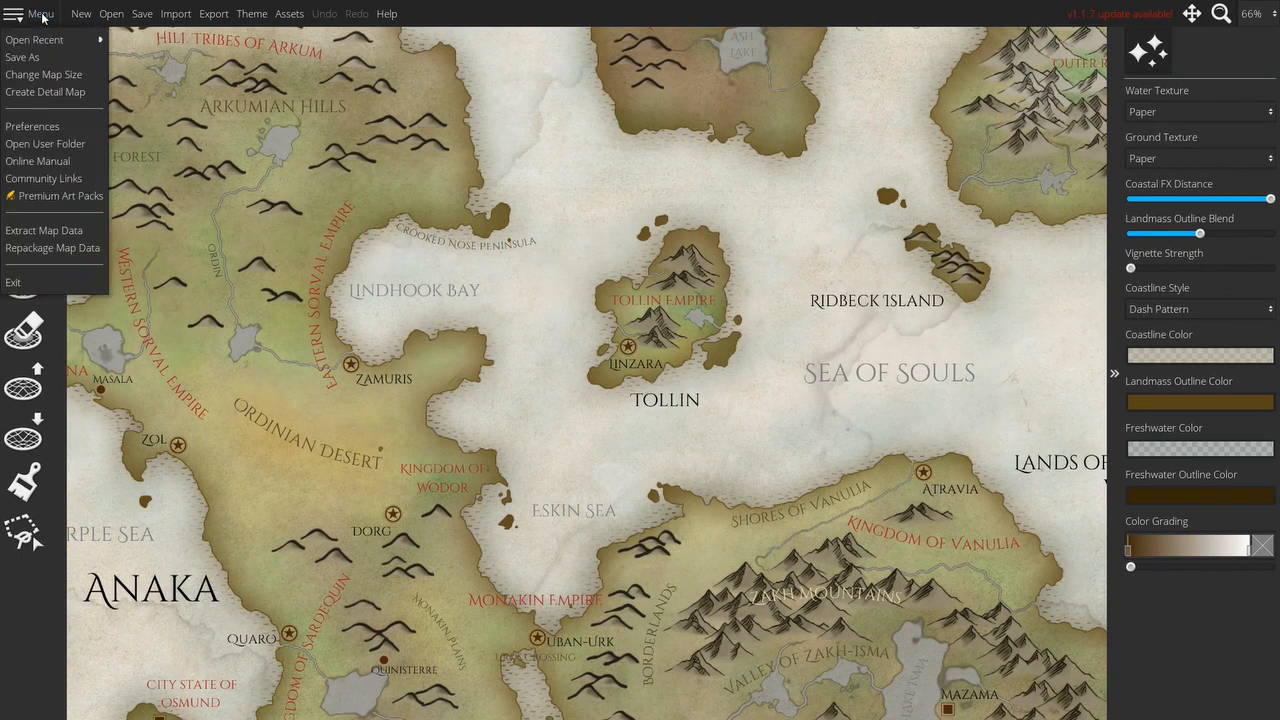
pyautogui.click(37, 92)
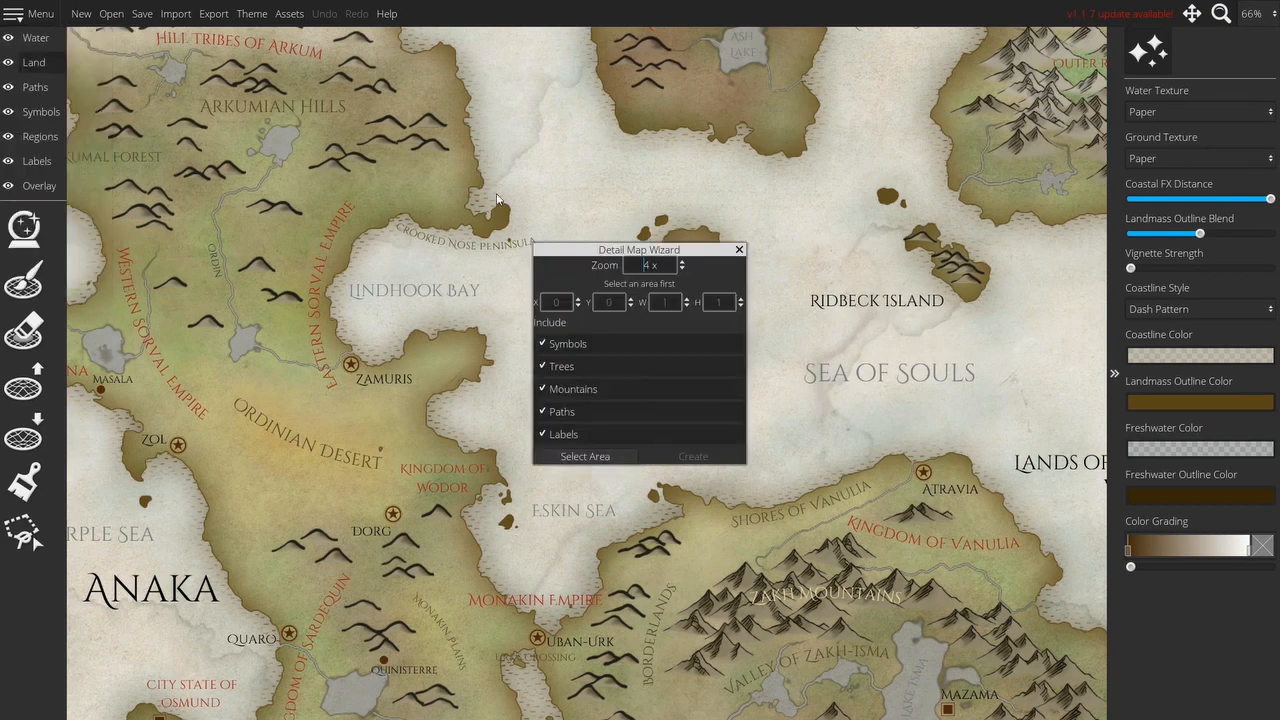
pyautogui.moveTo(583, 250); pyautogui.dragTo(308, 182)
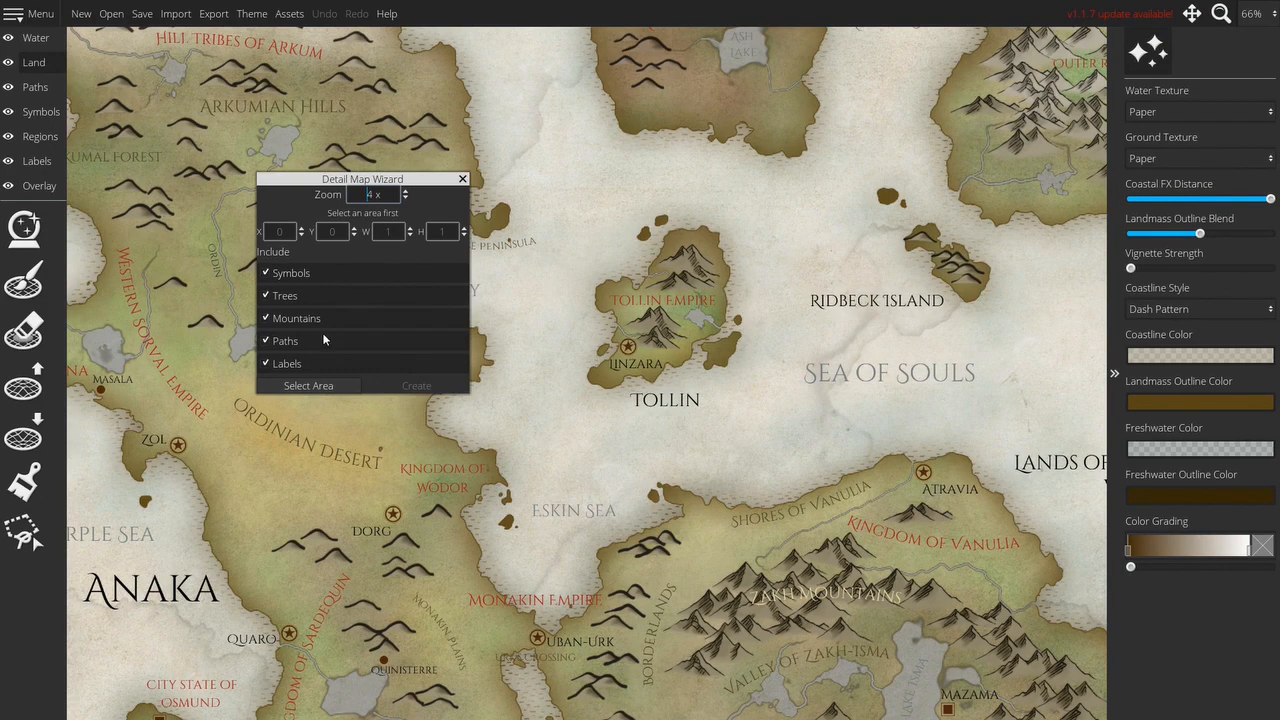
pyautogui.click(309, 386)
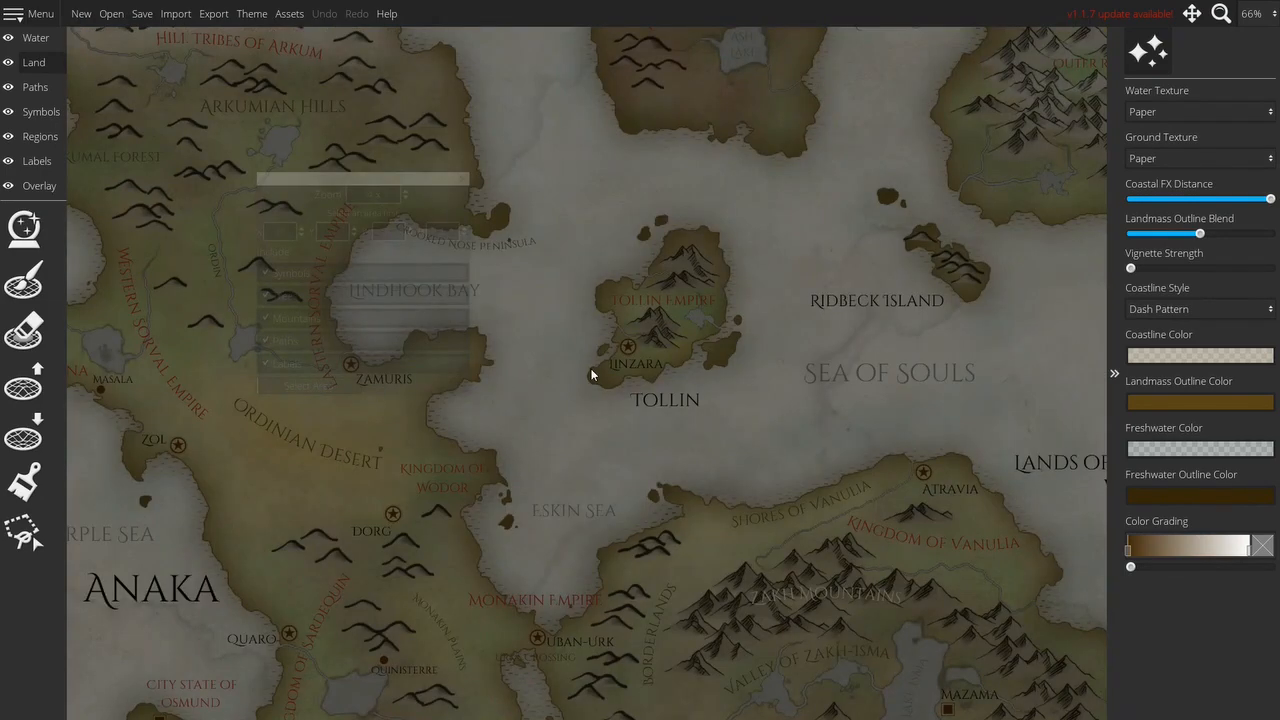
pyautogui.moveTo(565, 422); pyautogui.dragTo(771, 199)
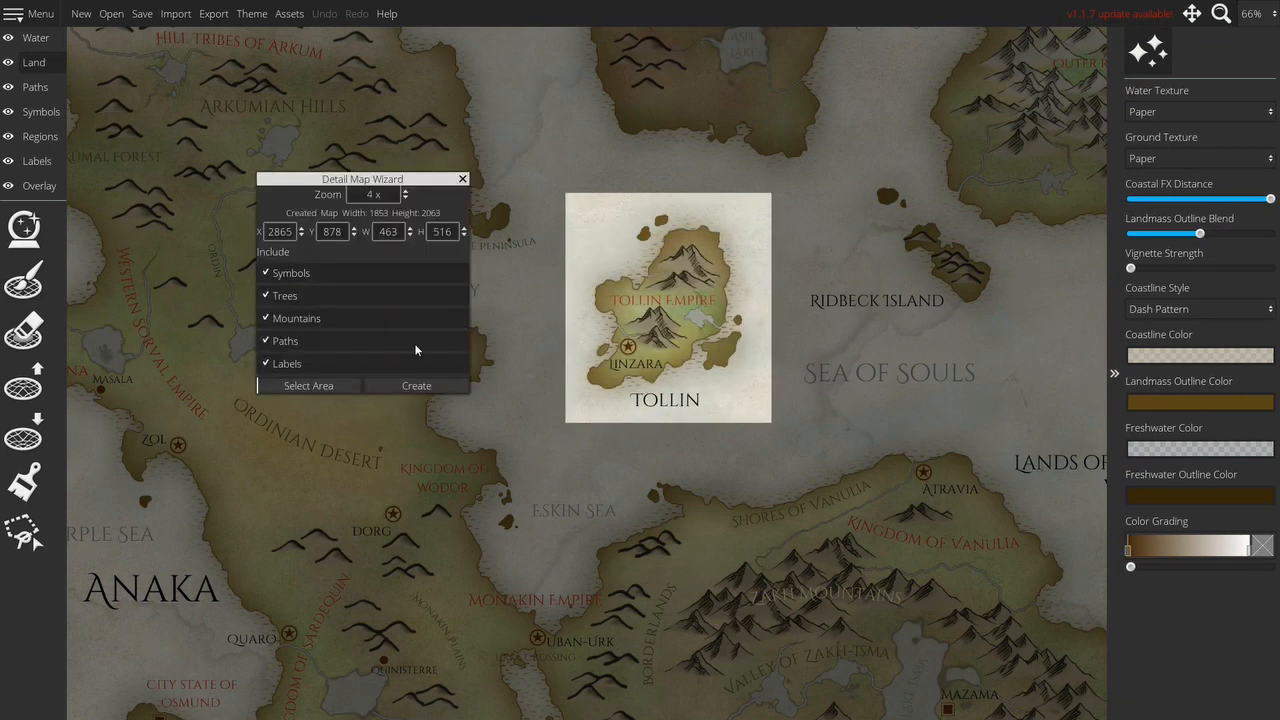
pyautogui.click(427, 387)
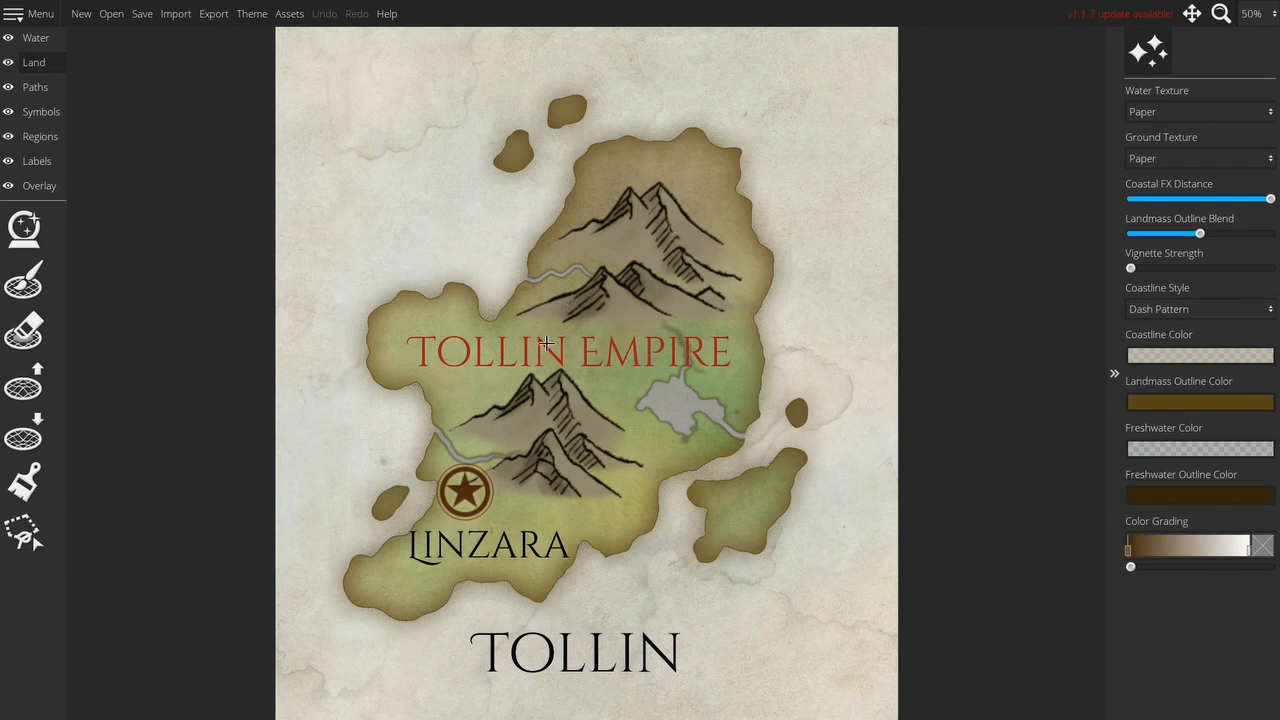
# - Enlarge the detail map by entering a larger map height with Scale Map turned on
pyautogui.click(17, 22)
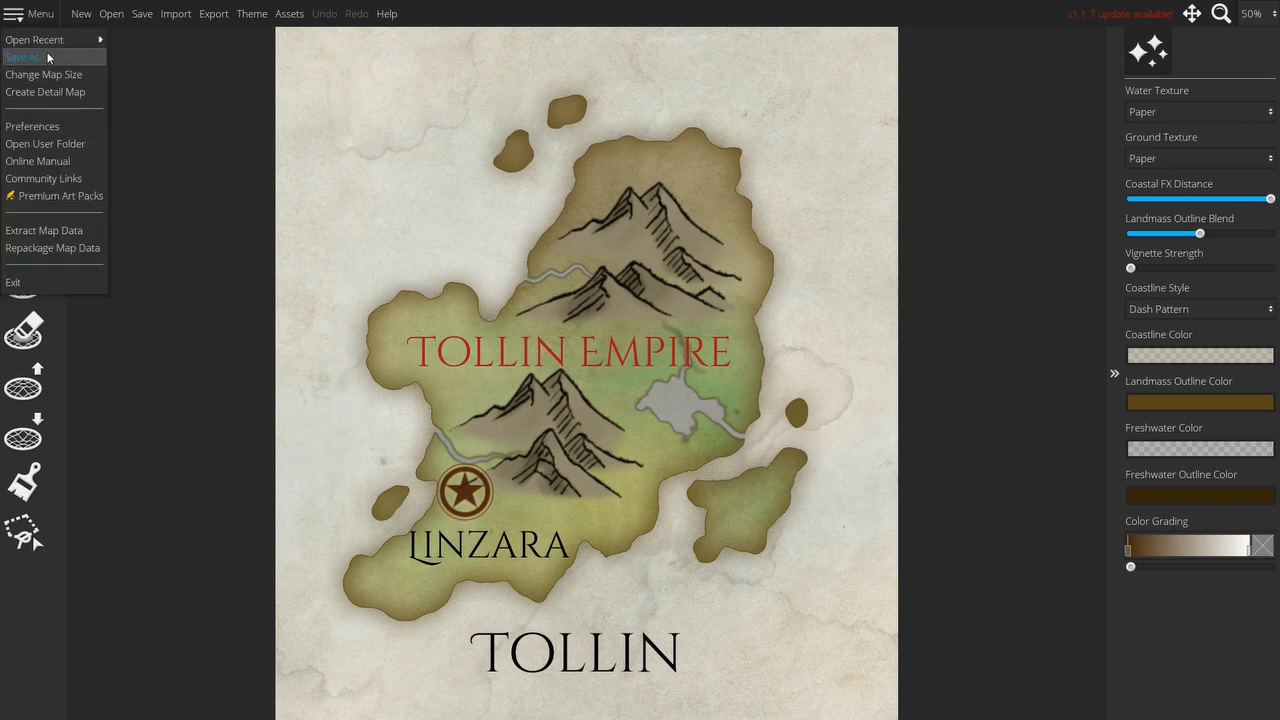
pyautogui.click(45, 74)
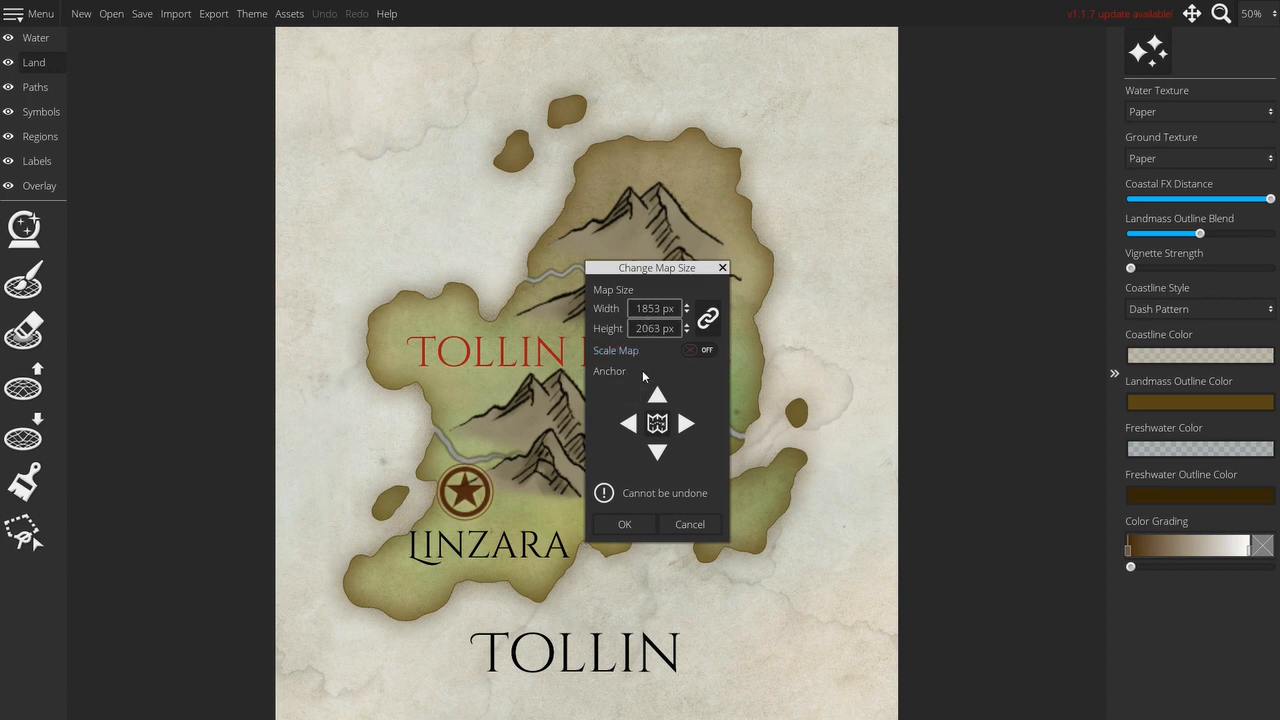
pyautogui.click(690, 350)
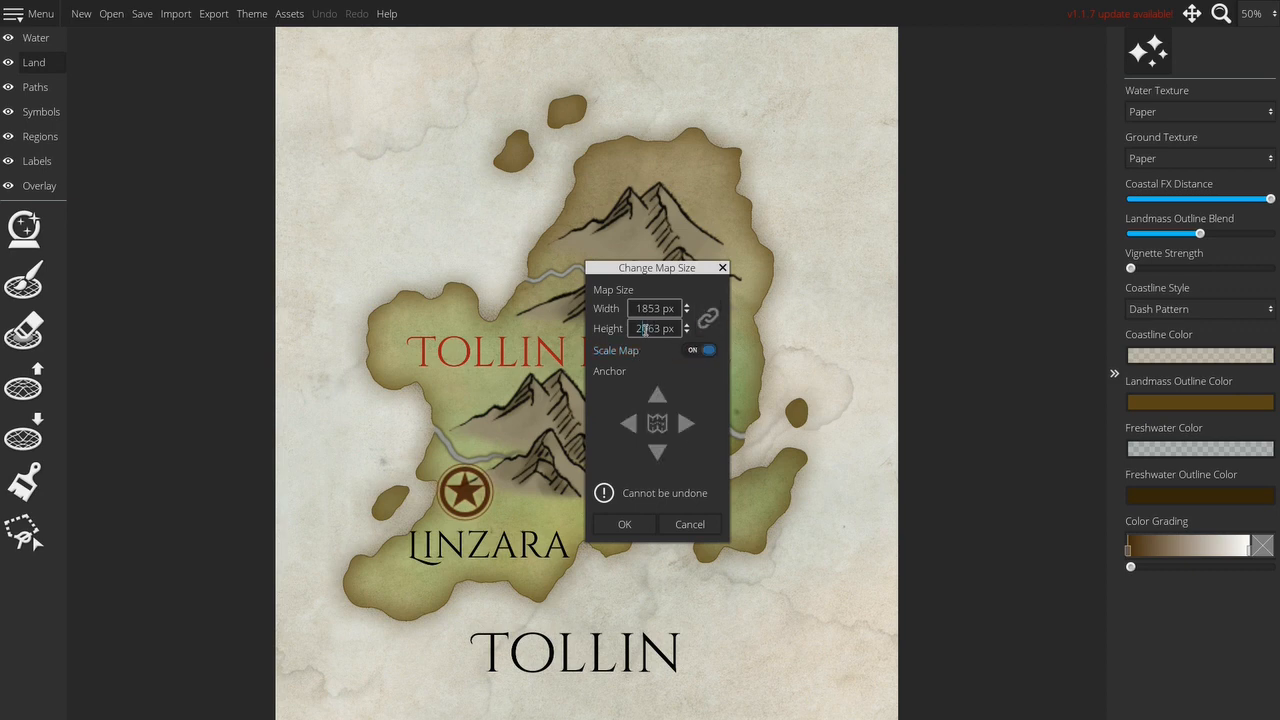
pyautogui.click(645, 329)
pyautogui.write('40')
pyautogui.press('Return')
pyautogui.click(627, 522)
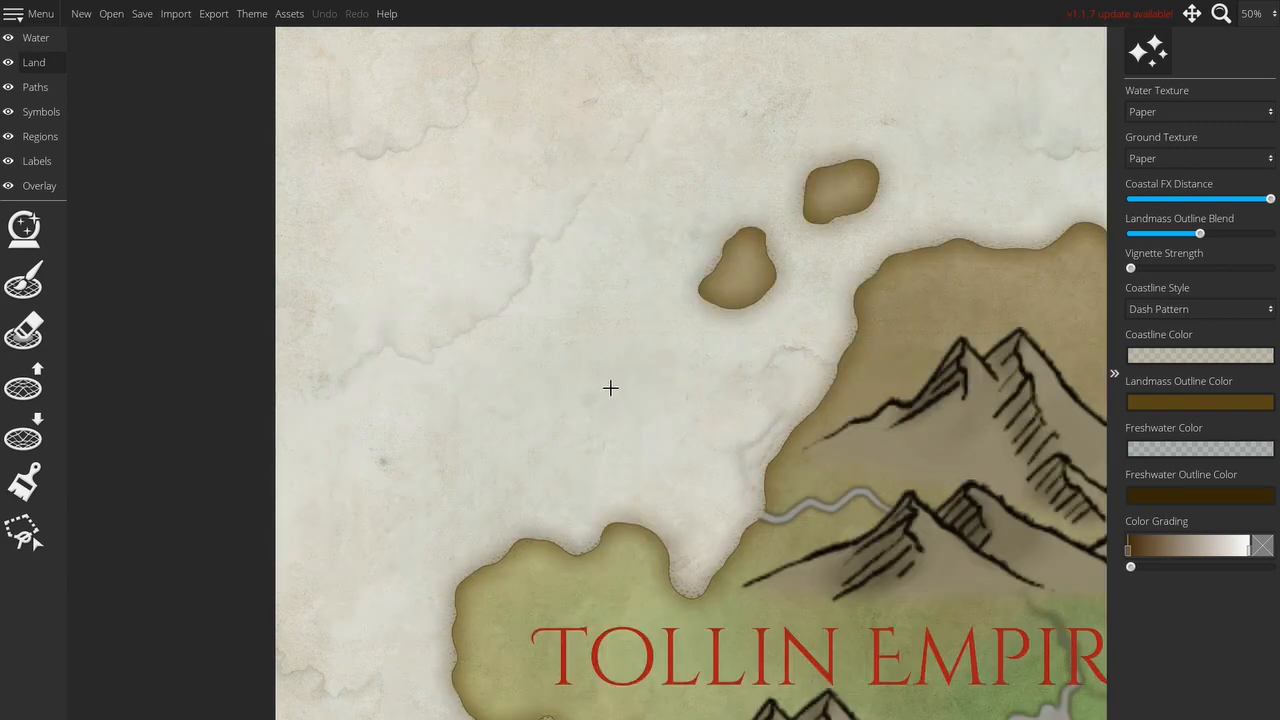
# - Examine the enlarged map as a whole and its eastern coastline up close at 600% zoom
pyautogui.scroll(-5, 612, 395)
pyautogui.scroll(1, 780, 518)
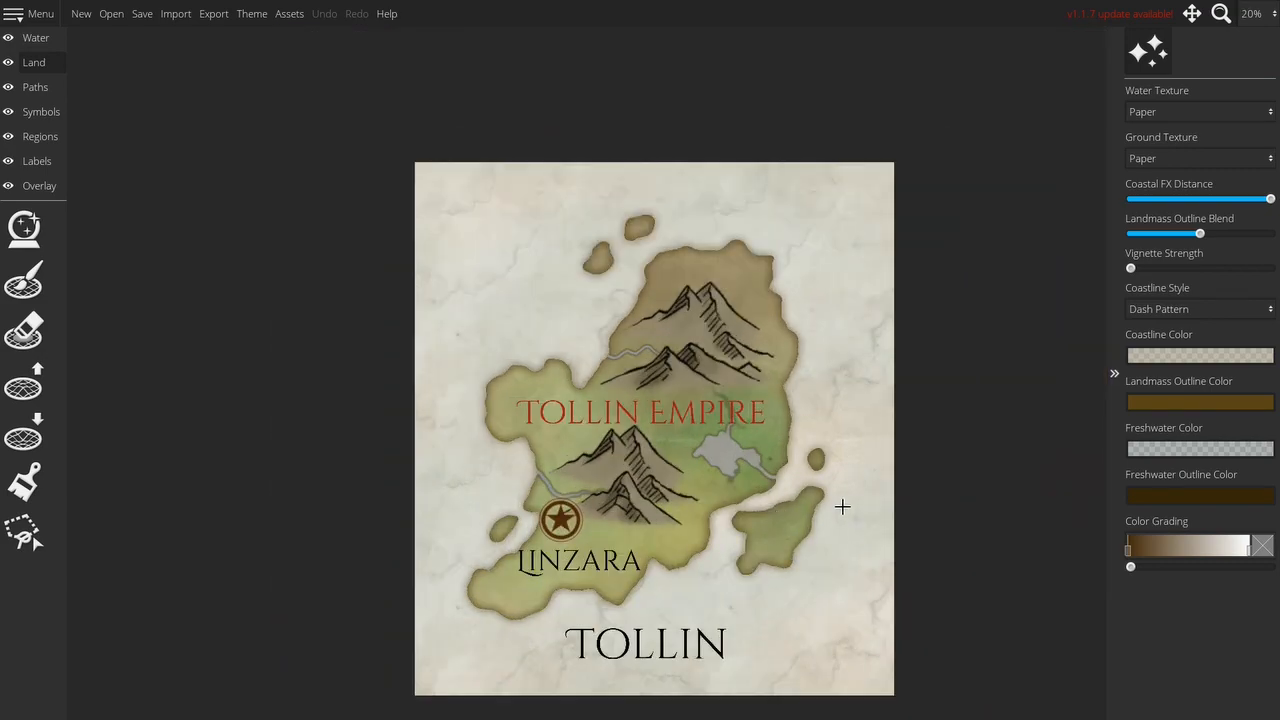
pyautogui.moveTo(843, 526); pyautogui.dragTo(780, 506)
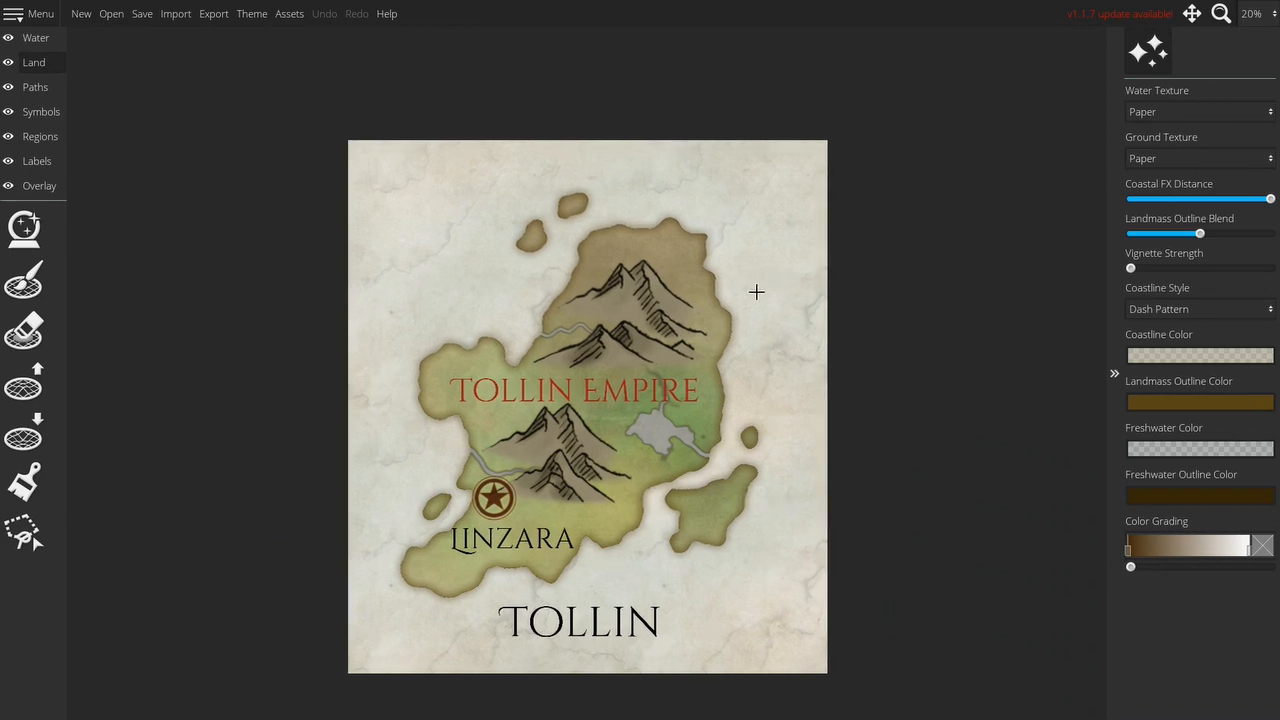
pyautogui.scroll(5, 738, 304)
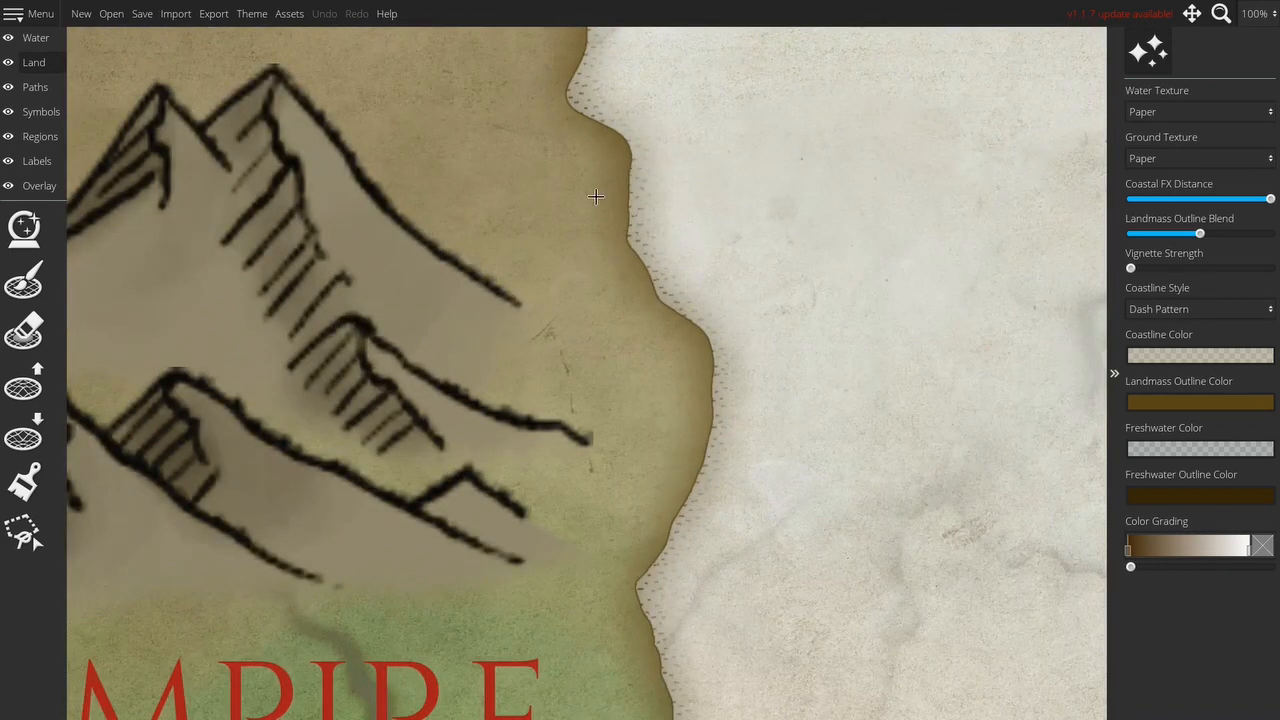
pyautogui.scroll(8, 596, 197)
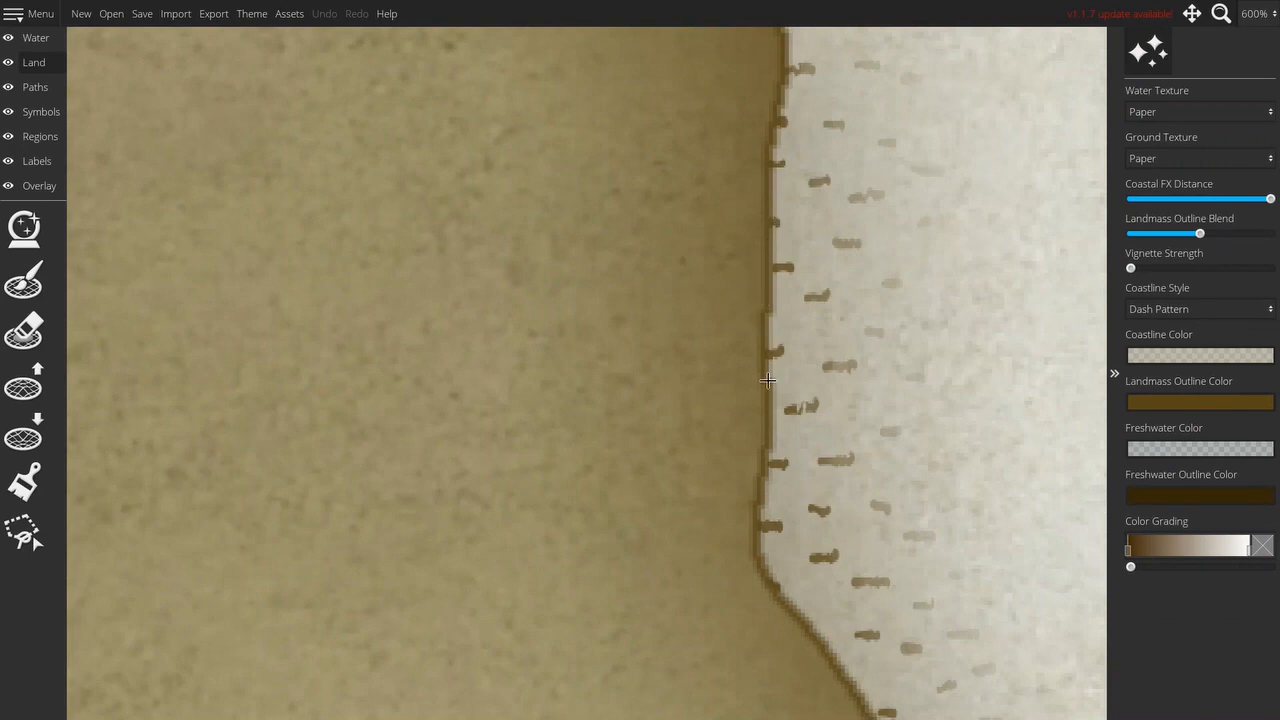
pyautogui.moveTo(772, 195); pyautogui.dragTo(788, 560)
pyautogui.moveTo(554, 353); pyautogui.dragTo(680, 626)
pyautogui.moveTo(572, 367); pyautogui.dragTo(597, 590)
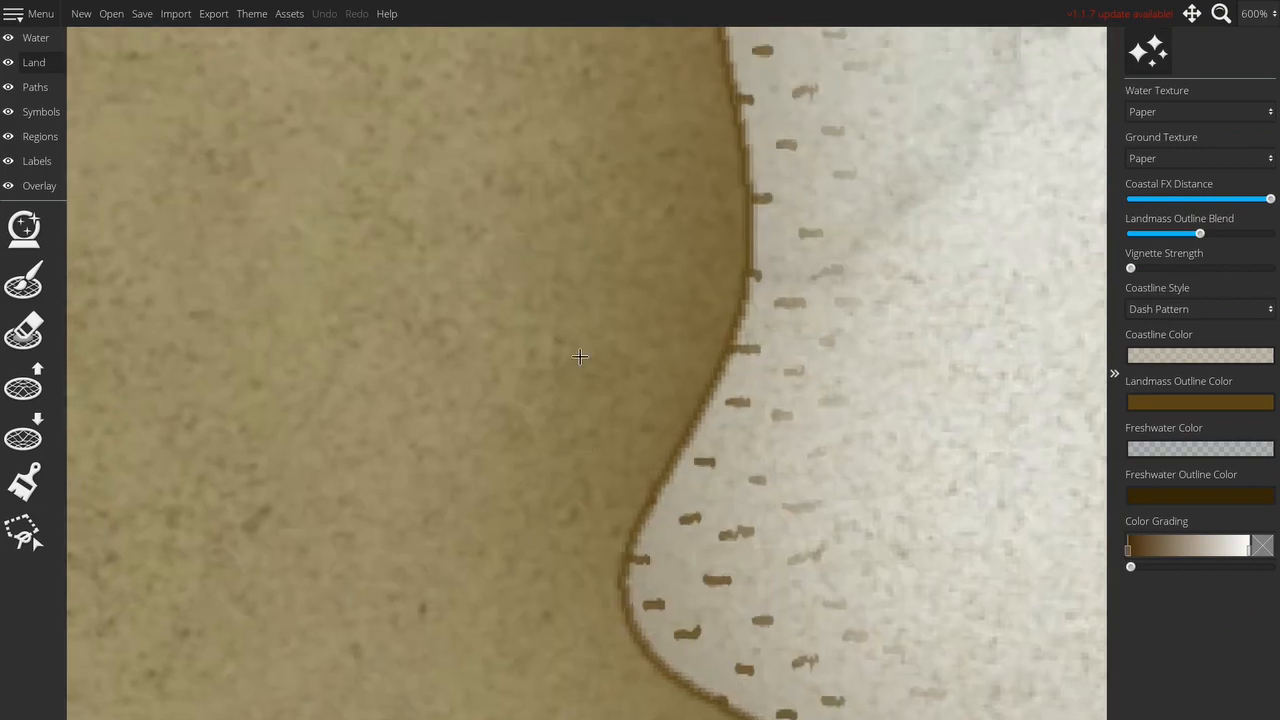
pyautogui.scroll(-15, 580, 285)
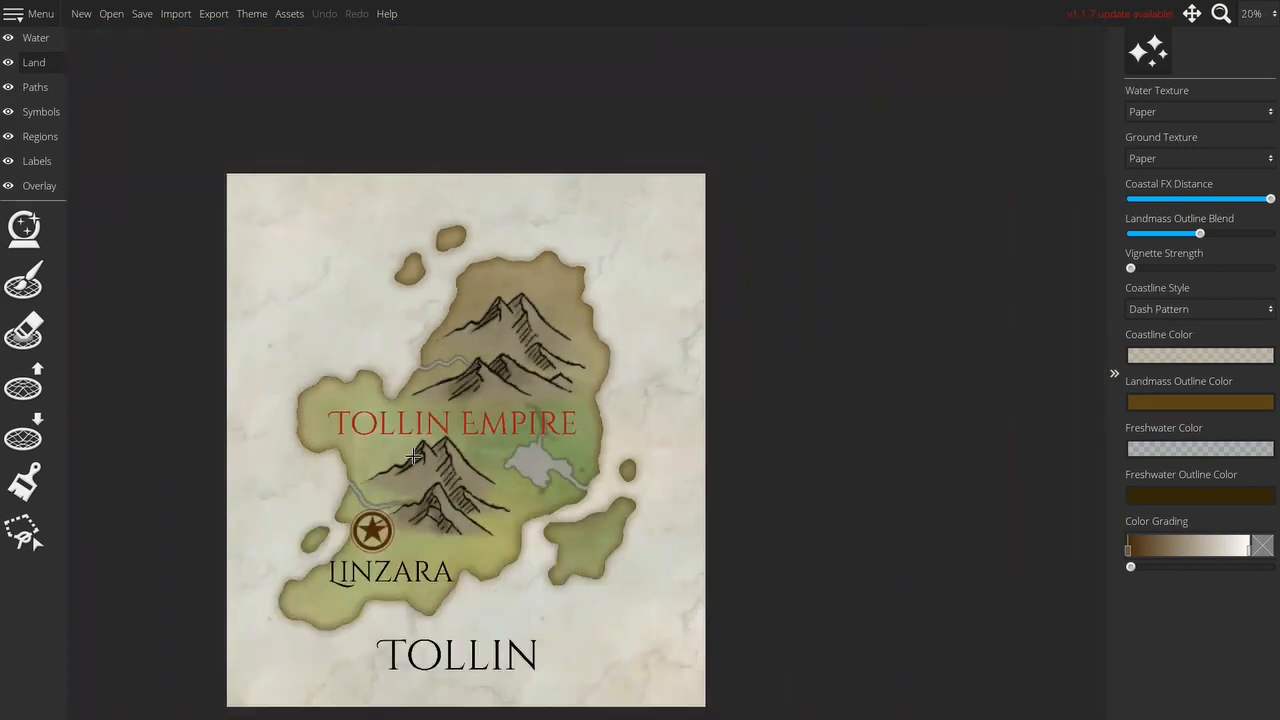
# - Inspect the lake, mountains, surrounding islets and coasts of Tollin at closer range
pyautogui.scroll(1, 413, 457)
pyautogui.moveTo(413, 457); pyautogui.dragTo(470, 402)
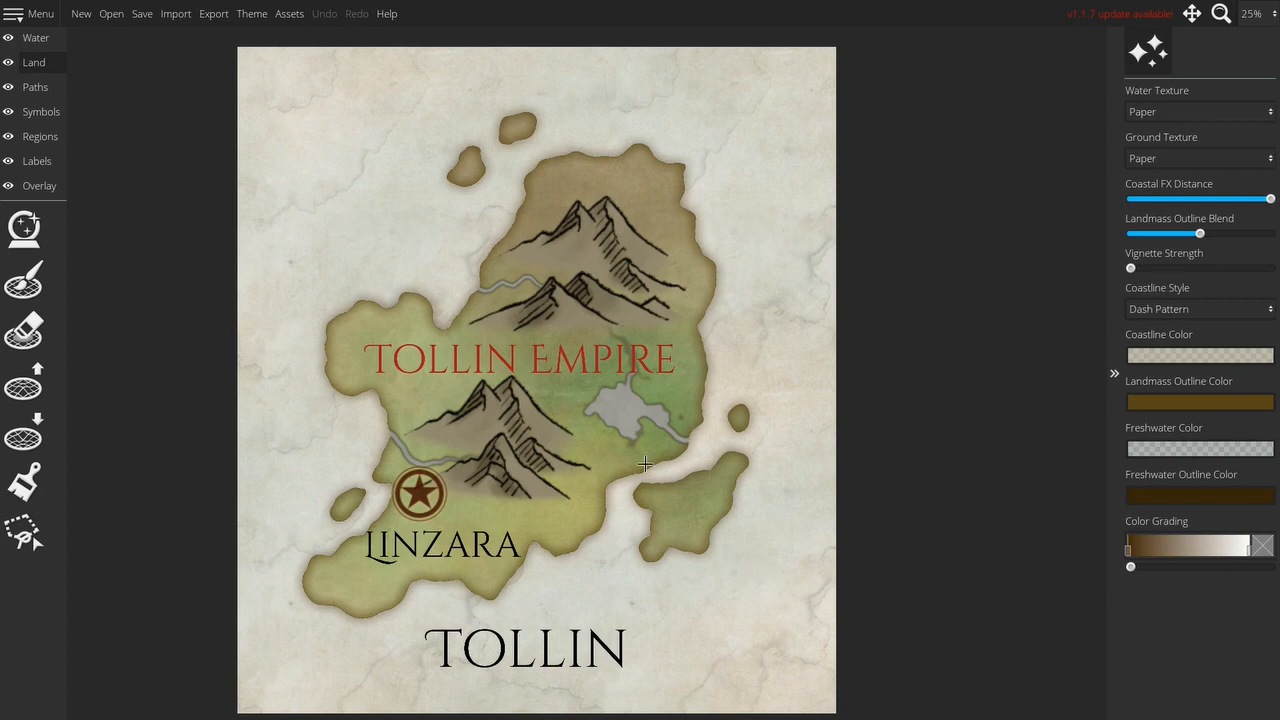
pyautogui.scroll(2, 628, 519)
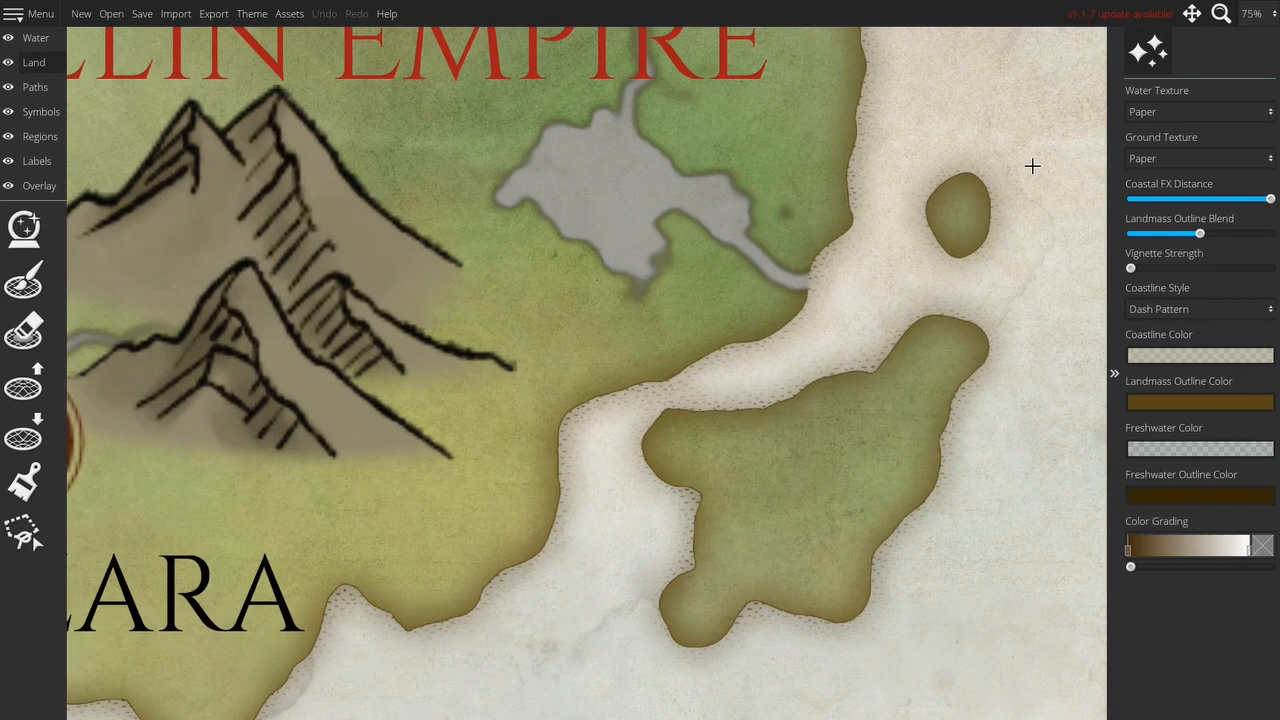
pyautogui.moveTo(943, 143); pyautogui.dragTo(767, 332)
pyautogui.moveTo(849, 336); pyautogui.dragTo(832, 718)
pyautogui.moveTo(181, 477); pyautogui.dragTo(604, 420)
pyautogui.moveTo(537, 478); pyautogui.dragTo(779, 312)
pyautogui.moveTo(580, 384); pyautogui.dragTo(474, 286)
pyautogui.scroll(-5, 470, 295)
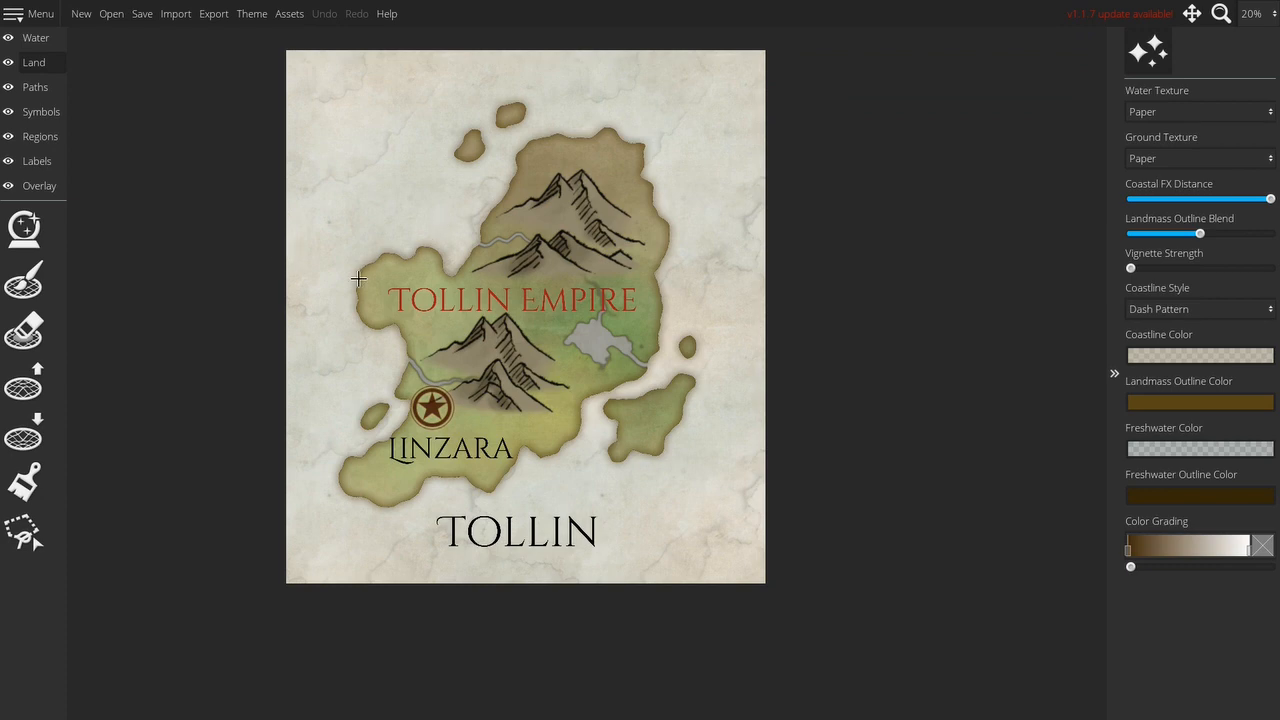
# - Roughen the northwest inlet at roughness 0.72 by lowering the land along its west shore and raising the land along its east shore
pyautogui.scroll(5, 358, 278)
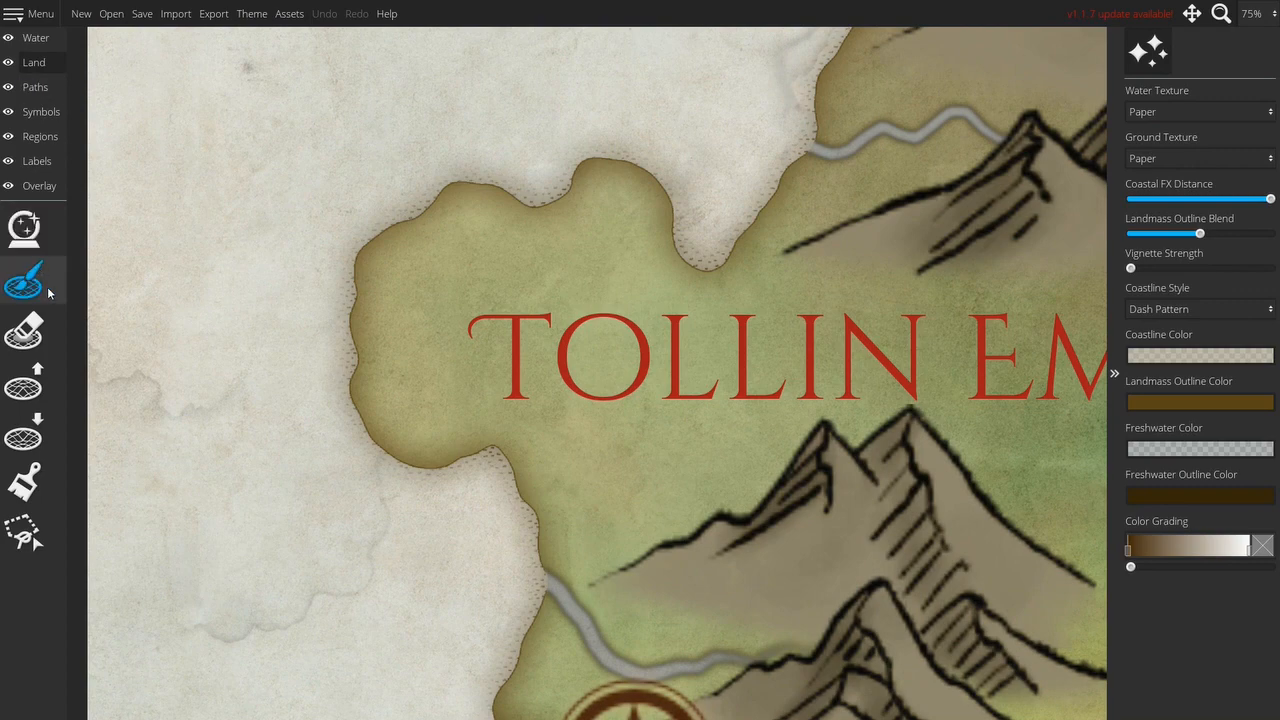
pyautogui.click(24, 433)
pyautogui.moveTo(1176, 153); pyautogui.dragTo(1161, 153)
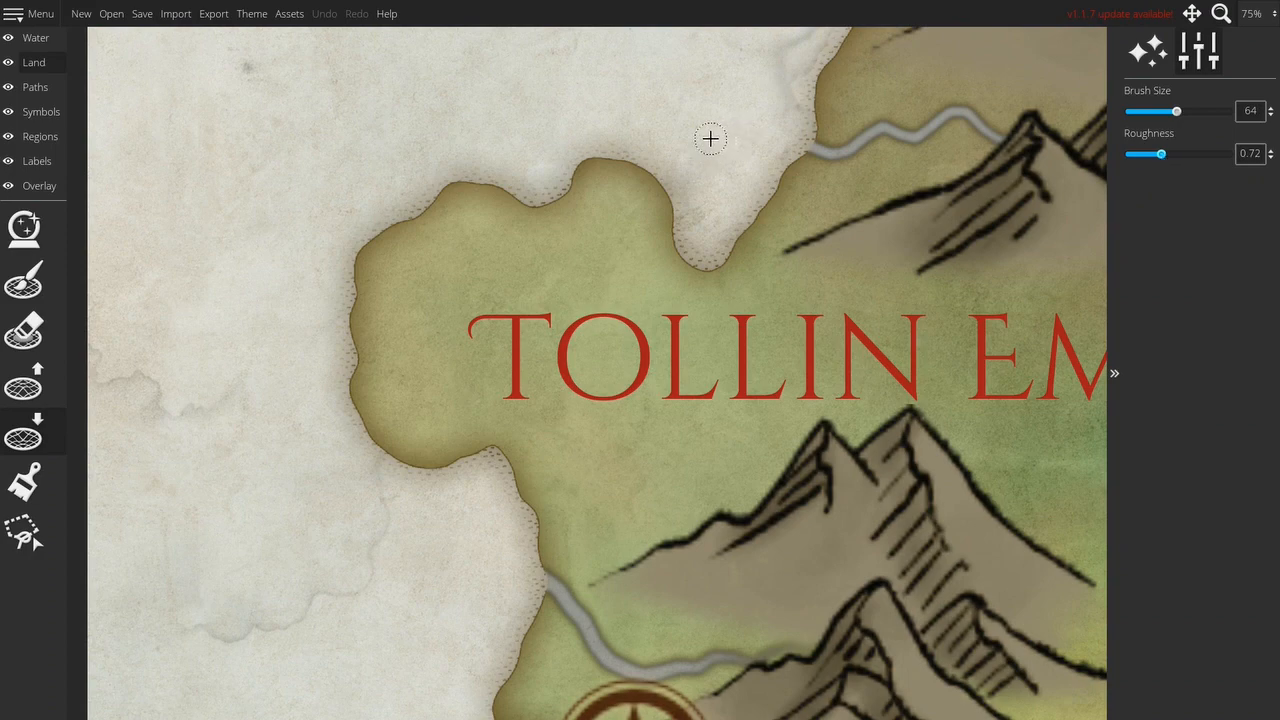
pyautogui.moveTo(680, 131); pyautogui.dragTo(694, 203)
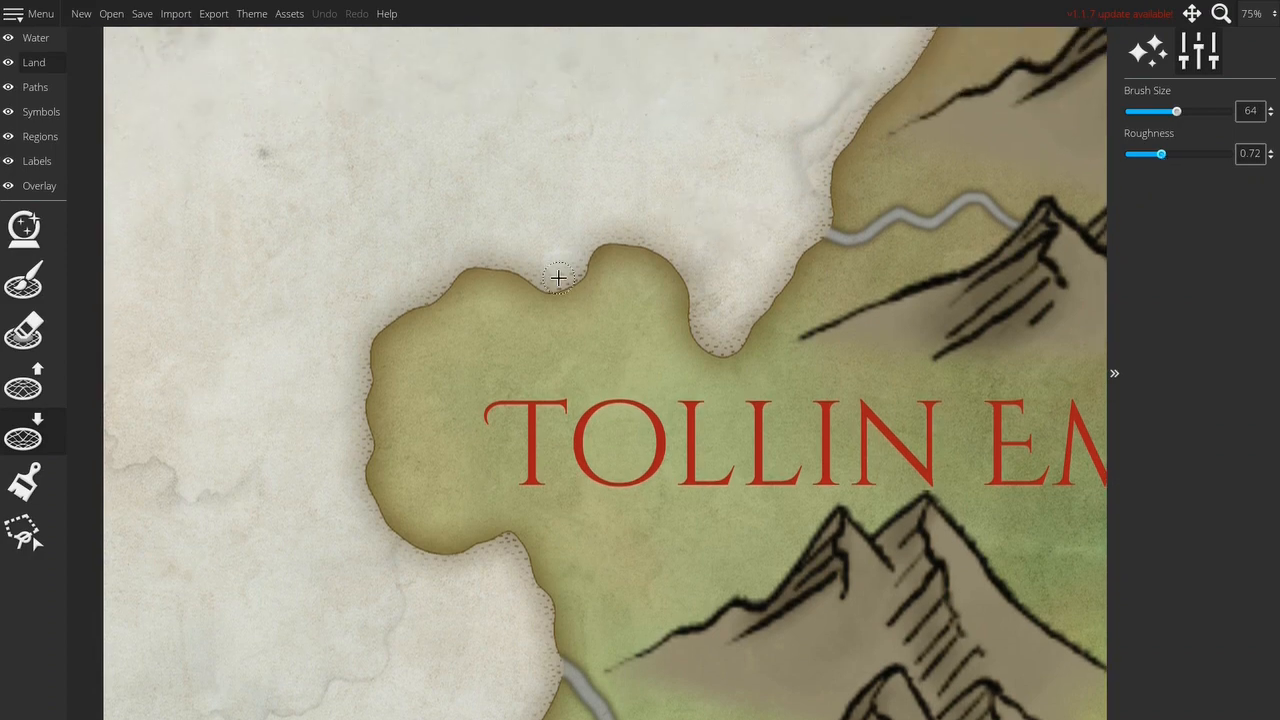
pyautogui.scroll(3, 594, 229)
pyautogui.moveTo(666, 244)
pyautogui.mouseDown()
pyautogui.moveTo(754, 280)
pyautogui.moveTo(787, 352)
pyautogui.moveTo(774, 357)
pyautogui.moveTo(801, 341)
pyautogui.moveTo(770, 358)
pyautogui.moveTo(797, 394)
pyautogui.moveTo(776, 448)
pyautogui.mouseUp()
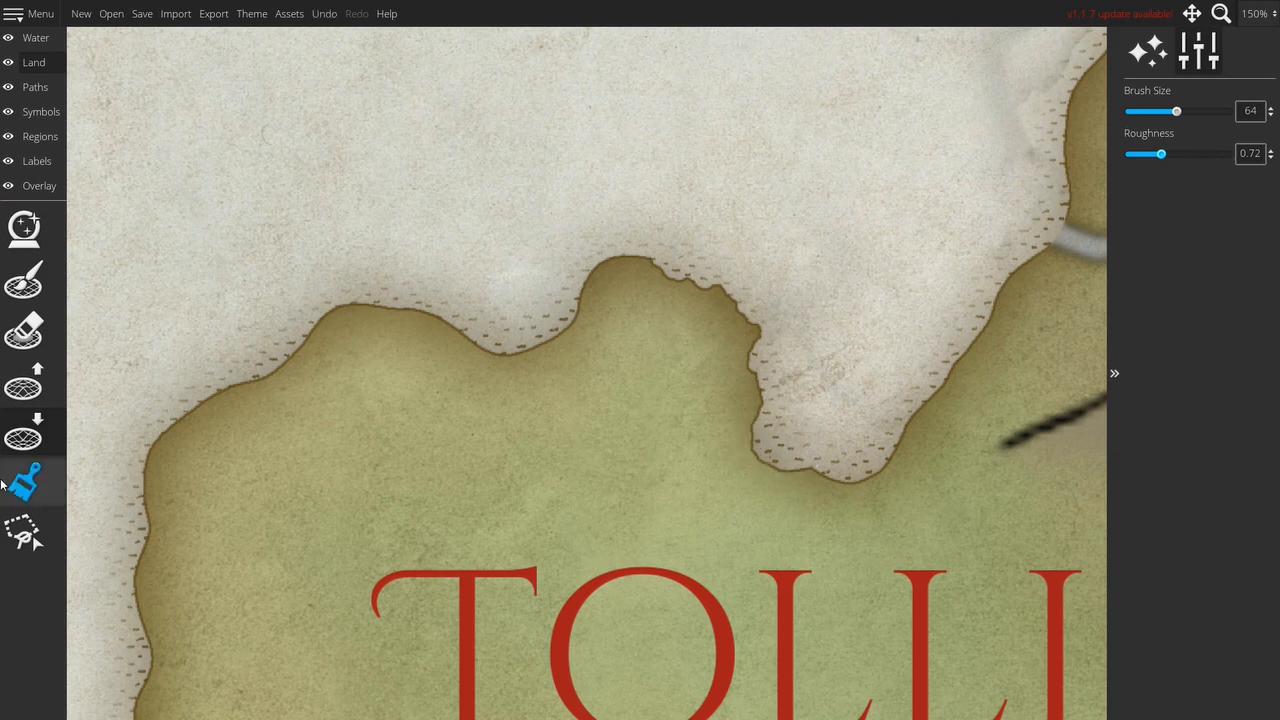
pyautogui.click(55, 399)
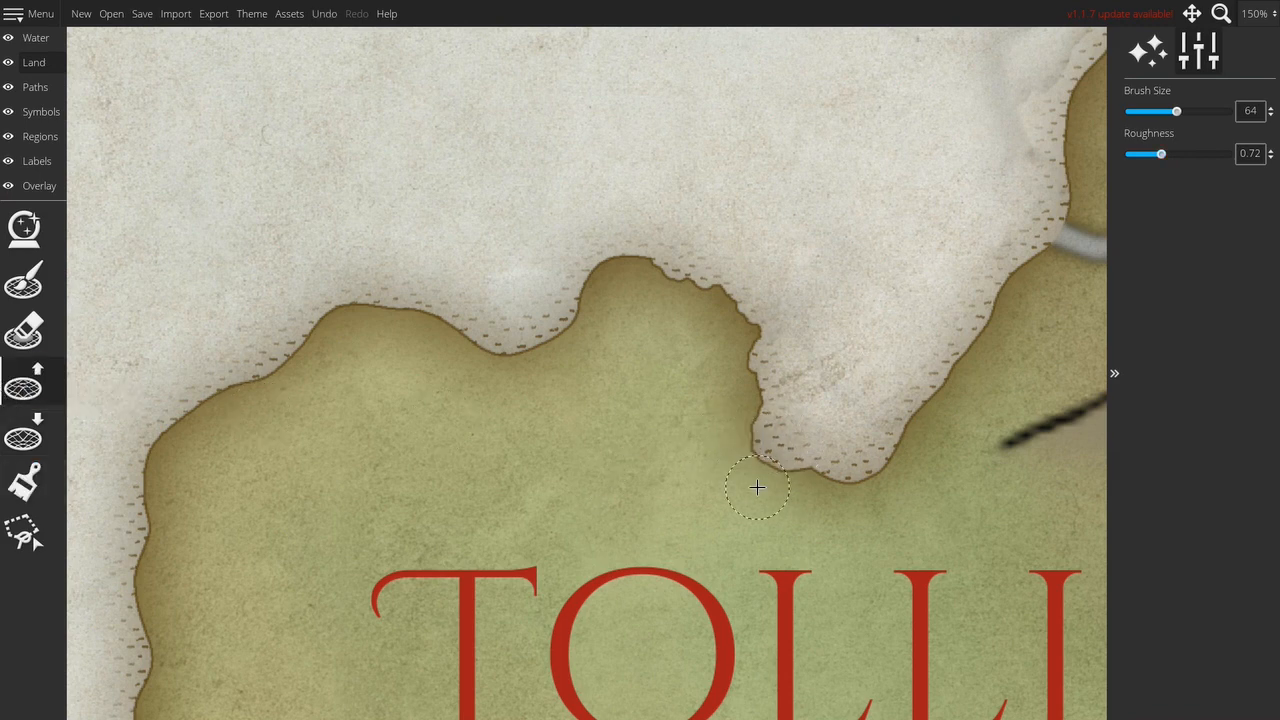
pyautogui.moveTo(812, 489)
pyautogui.mouseDown()
pyautogui.moveTo(850, 500)
pyautogui.moveTo(903, 477)
pyautogui.moveTo(926, 452)
pyautogui.moveTo(899, 413)
pyautogui.moveTo(926, 423)
pyautogui.moveTo(1014, 291)
pyautogui.mouseUp()
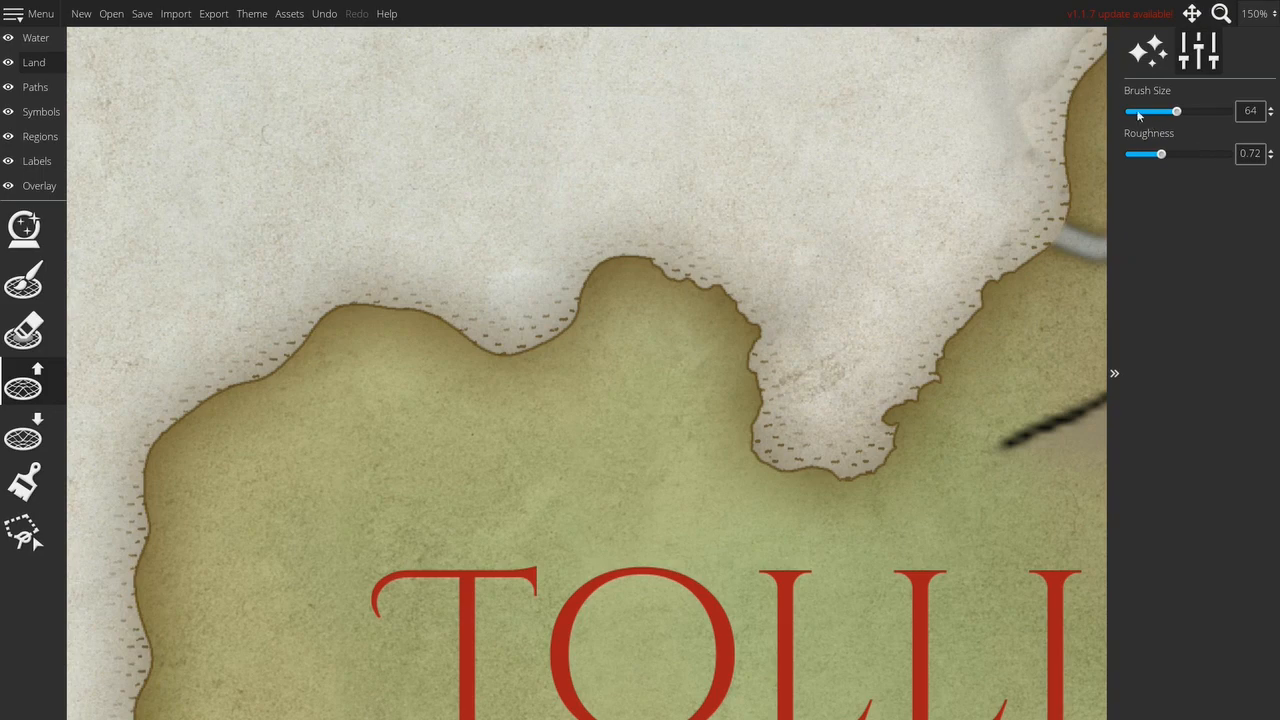
# - Try raising the land along the northwest headland's coast with a brush size of 128, and undo both strokes
pyautogui.moveTo(1190, 117); pyautogui.dragTo(1236, 116)
pyautogui.moveTo(409, 341)
pyautogui.mouseDown()
pyautogui.moveTo(369, 324)
pyautogui.moveTo(294, 402)
pyautogui.moveTo(230, 409)
pyautogui.moveTo(224, 423)
pyautogui.moveTo(287, 429)
pyautogui.moveTo(372, 338)
pyautogui.mouseUp()
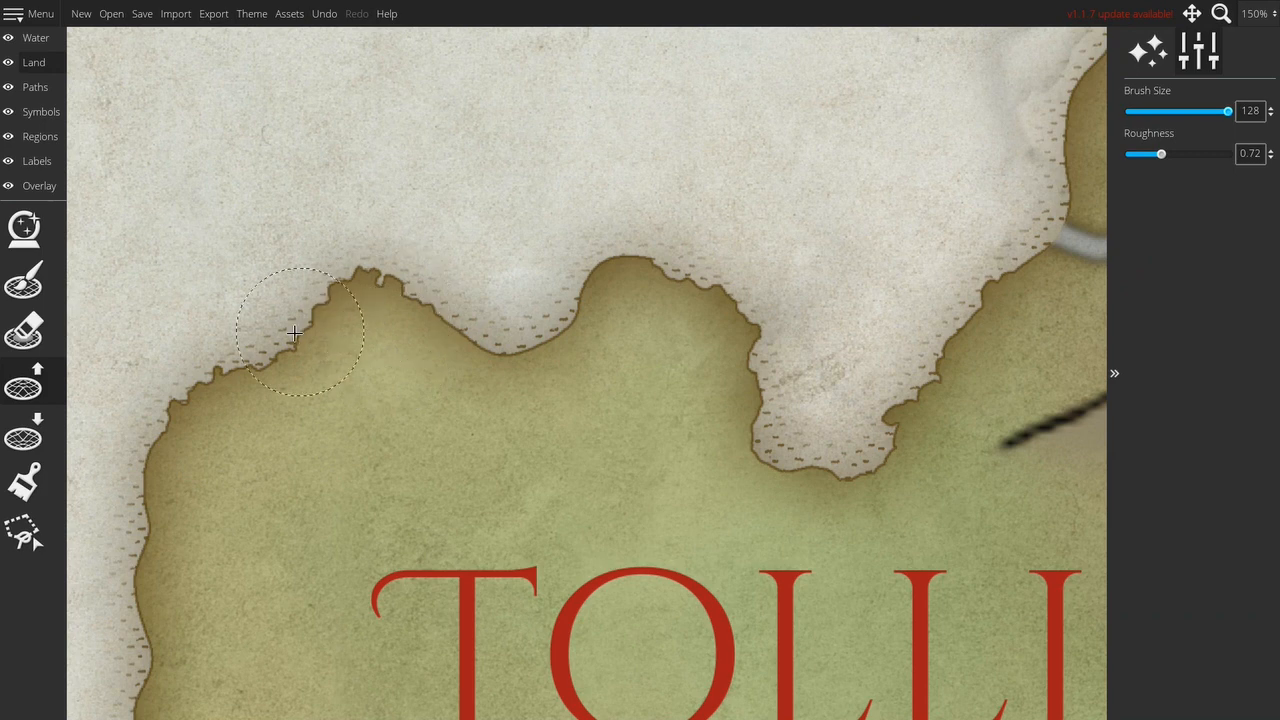
pyautogui.moveTo(258, 411); pyautogui.dragTo(409, 414)
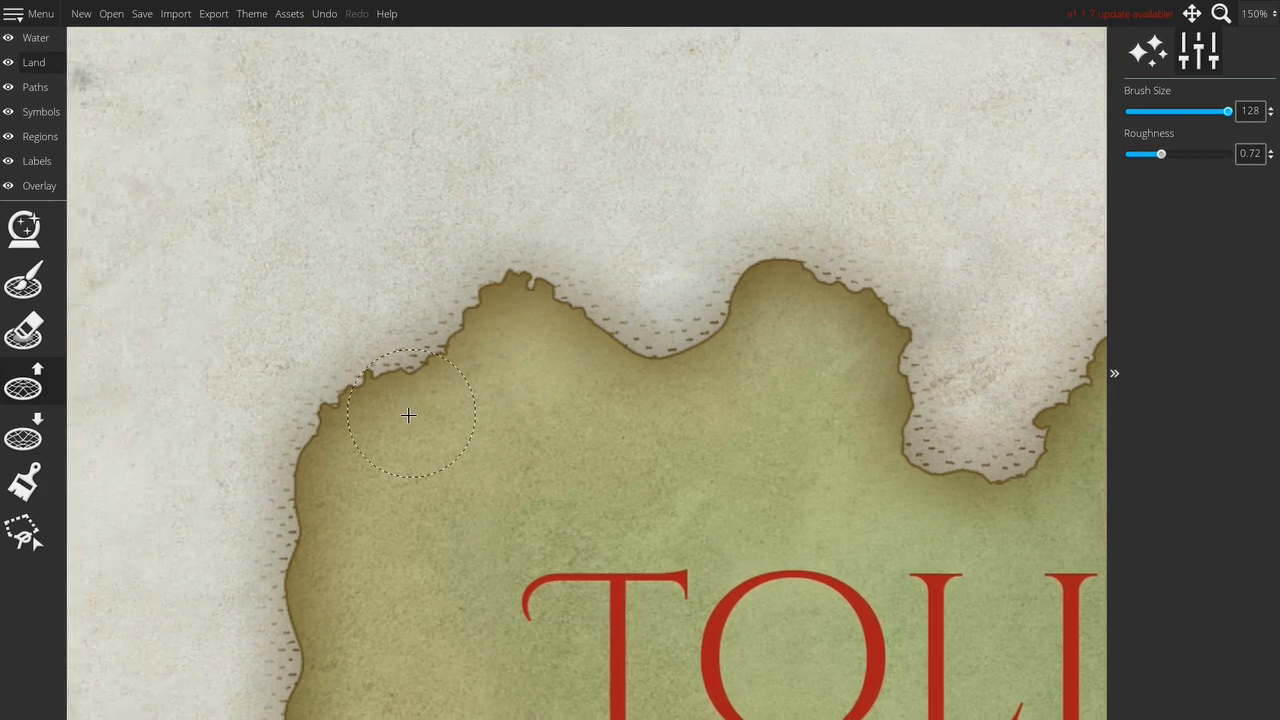
pyautogui.moveTo(314, 414)
pyautogui.mouseDown()
pyautogui.moveTo(356, 427)
pyautogui.moveTo(319, 473)
pyautogui.moveTo(316, 630)
pyautogui.mouseUp()
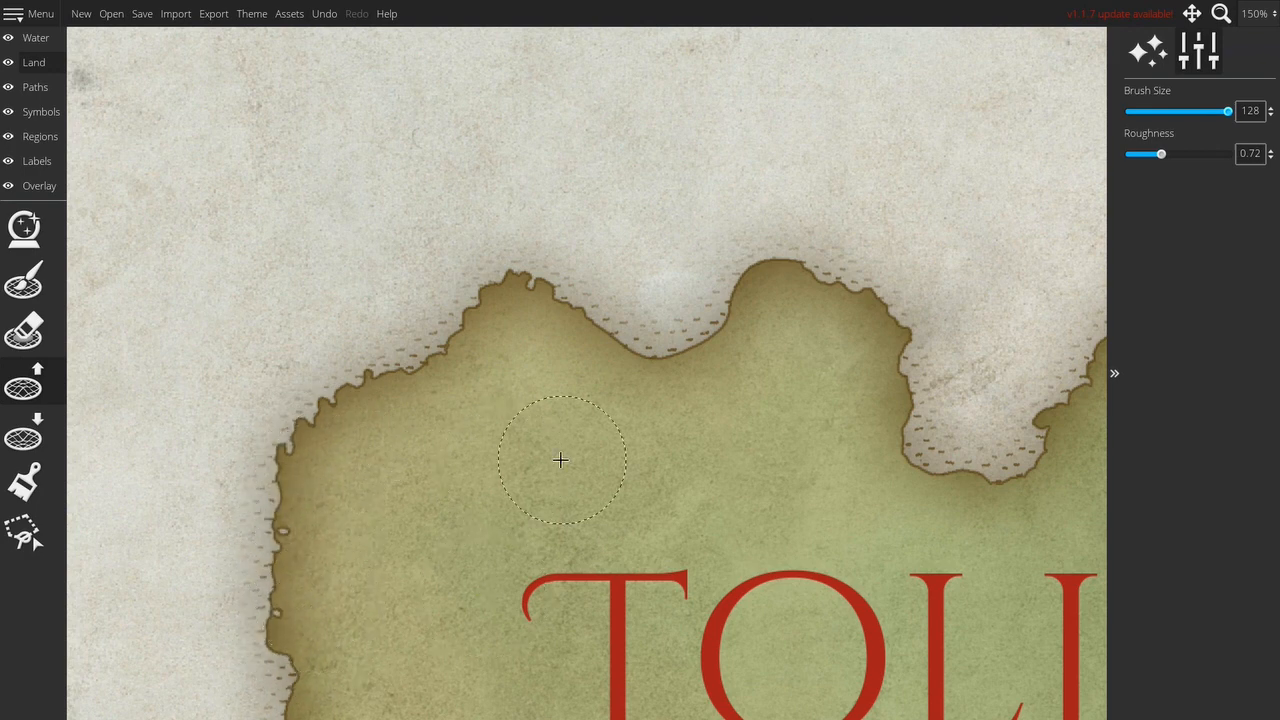
pyautogui.hotkey('ctrl', 'z')
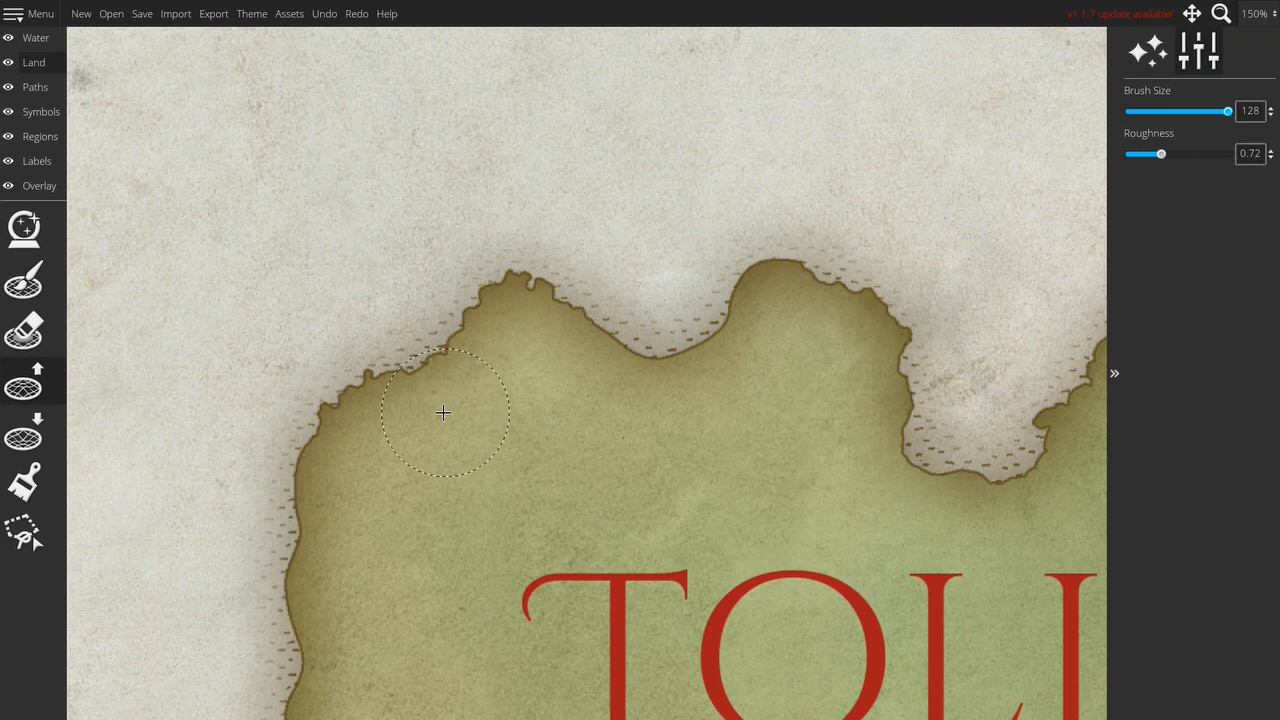
pyautogui.hotkey('ctrl', 'z')
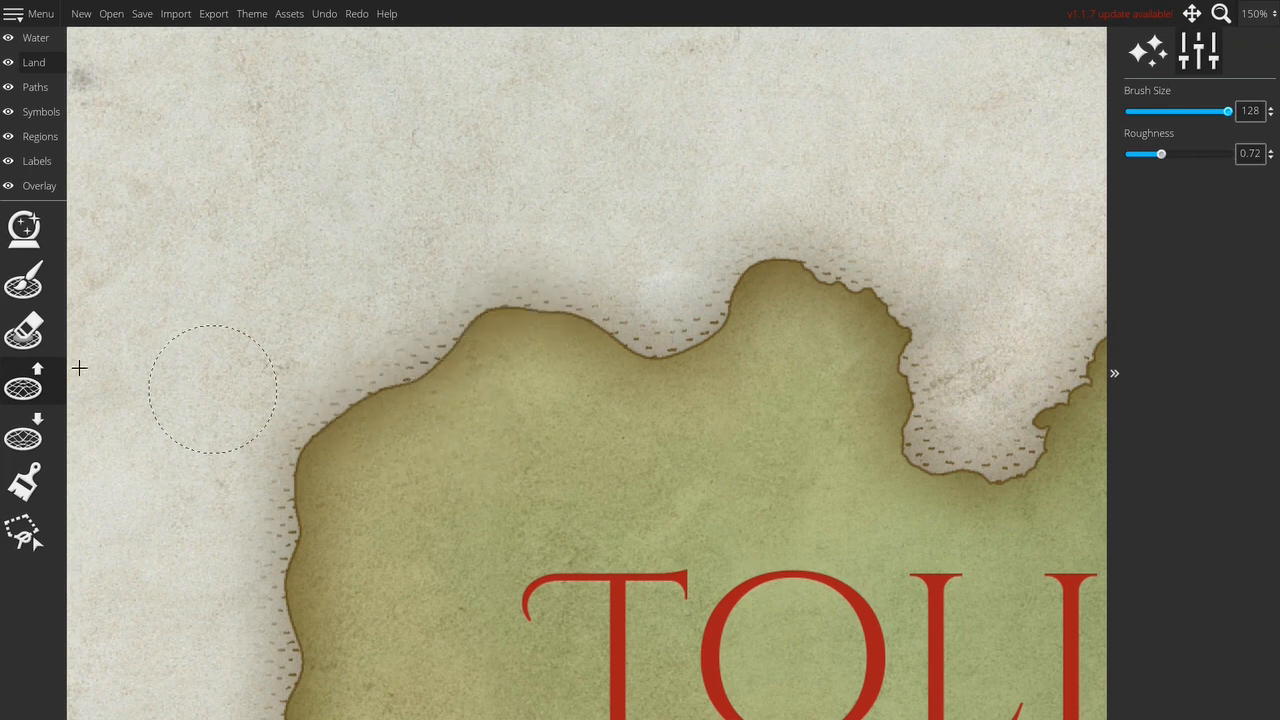
# - Try lowering the land along the northwest headland's coast with brush size 47 and roughness 1.73, and undo the stroke
pyautogui.click(28, 426)
pyautogui.moveTo(645, 370)
pyautogui.mouseDown()
pyautogui.moveTo(460, 352)
pyautogui.moveTo(485, 338)
pyautogui.mouseUp()
pyautogui.click(1158, 113)
pyautogui.moveTo(1157, 113)
pyautogui.mouseDown()
pyautogui.moveTo(1194, 156)
pyautogui.moveTo(1213, 155)
pyautogui.mouseUp()
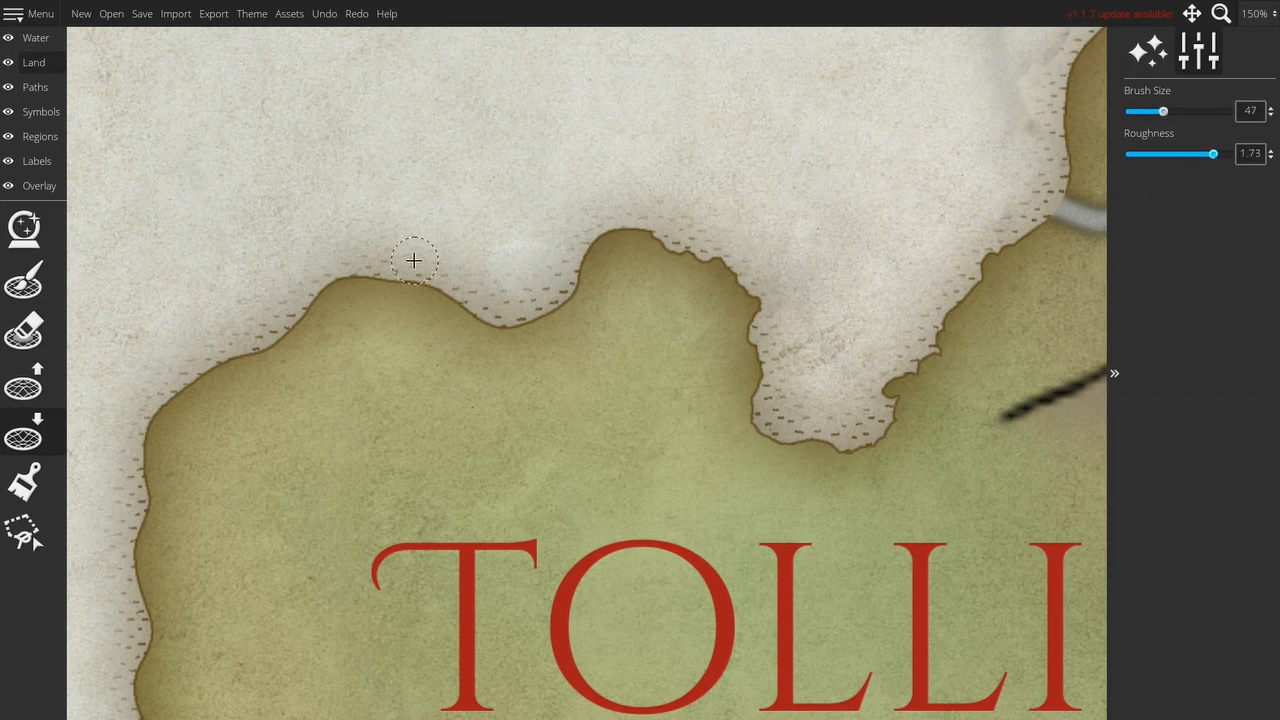
pyautogui.moveTo(432, 299)
pyautogui.mouseDown()
pyautogui.moveTo(423, 281)
pyautogui.moveTo(385, 282)
pyautogui.moveTo(330, 314)
pyautogui.moveTo(278, 366)
pyautogui.moveTo(262, 412)
pyautogui.moveTo(443, 450)
pyautogui.mouseUp()
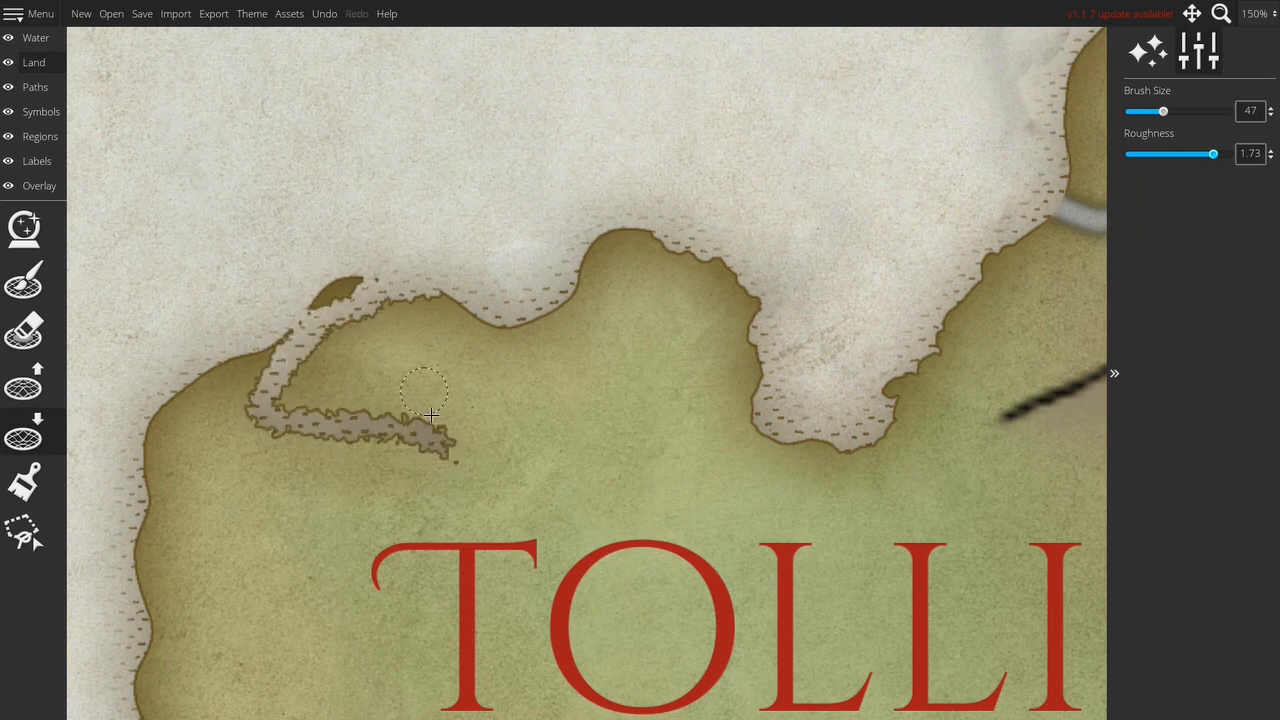
pyautogui.hotkey('ctrl', 'z')
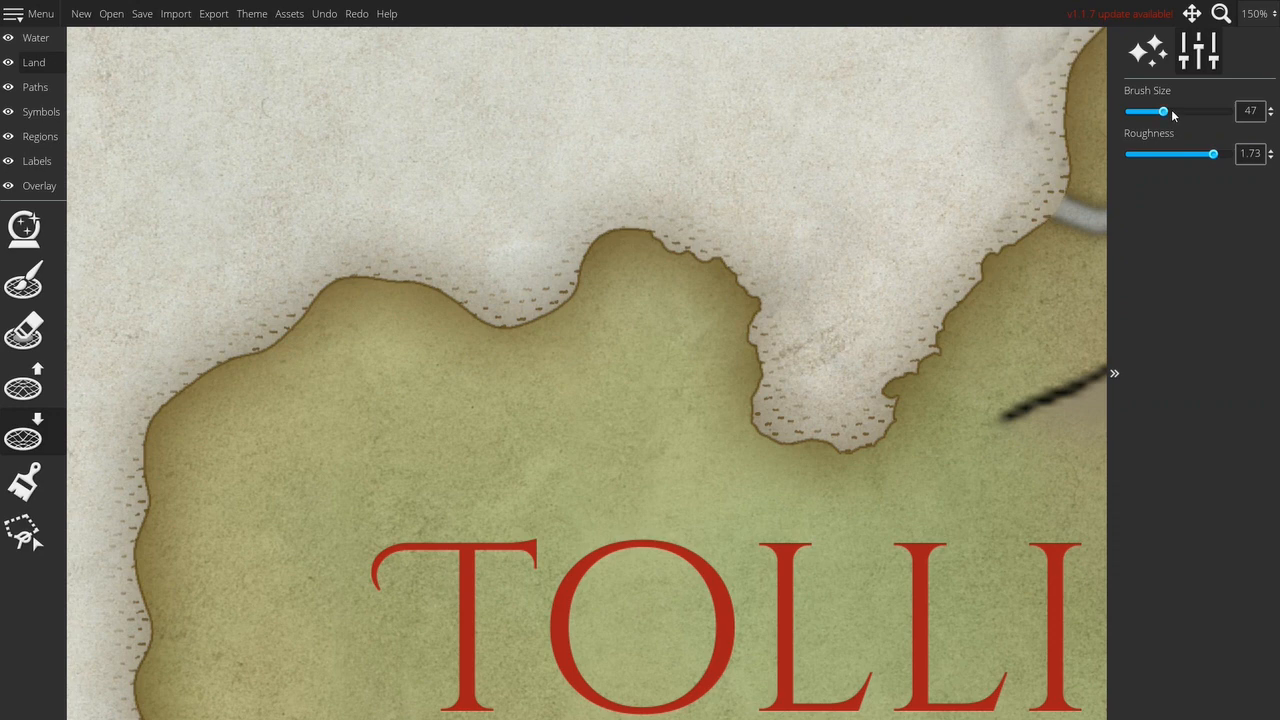
# - Raise the land off the northern headland's tip toward the northwest, using brush size 34 and roughness 0.68
pyautogui.click(1155, 153)
pyautogui.click(1158, 111)
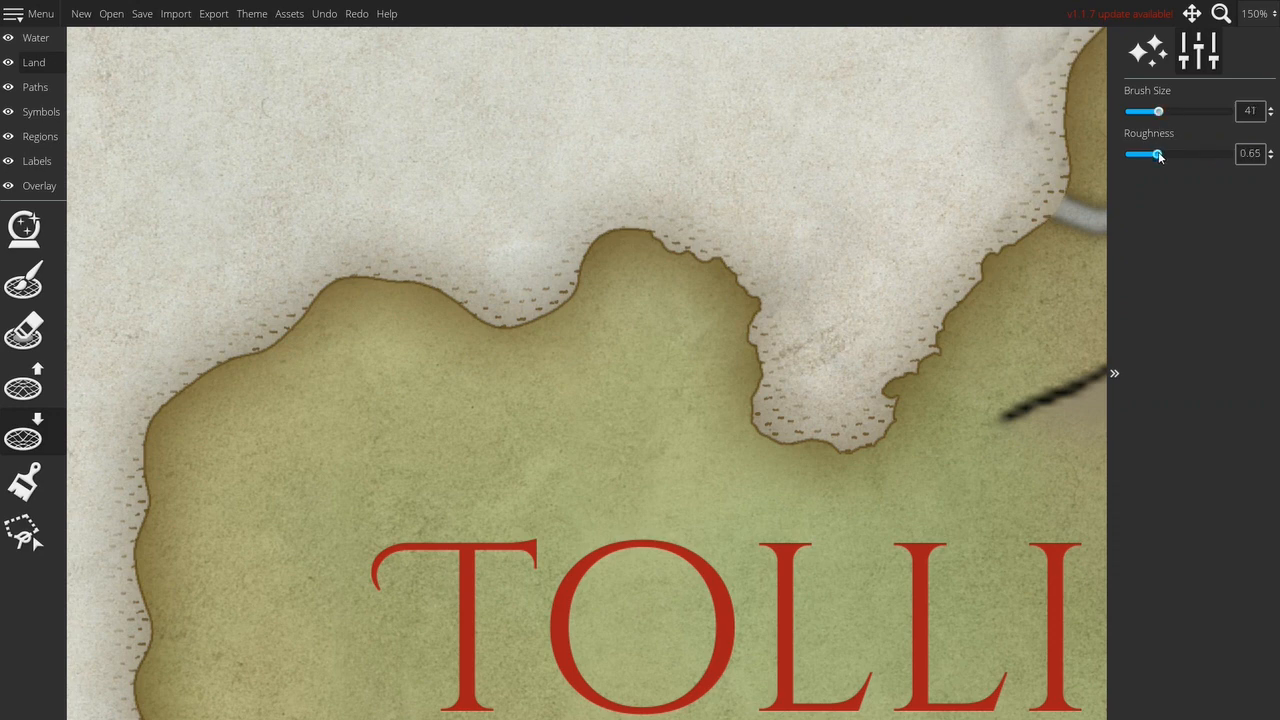
pyautogui.moveTo(1159, 113); pyautogui.dragTo(1152, 112)
pyautogui.click(24, 382)
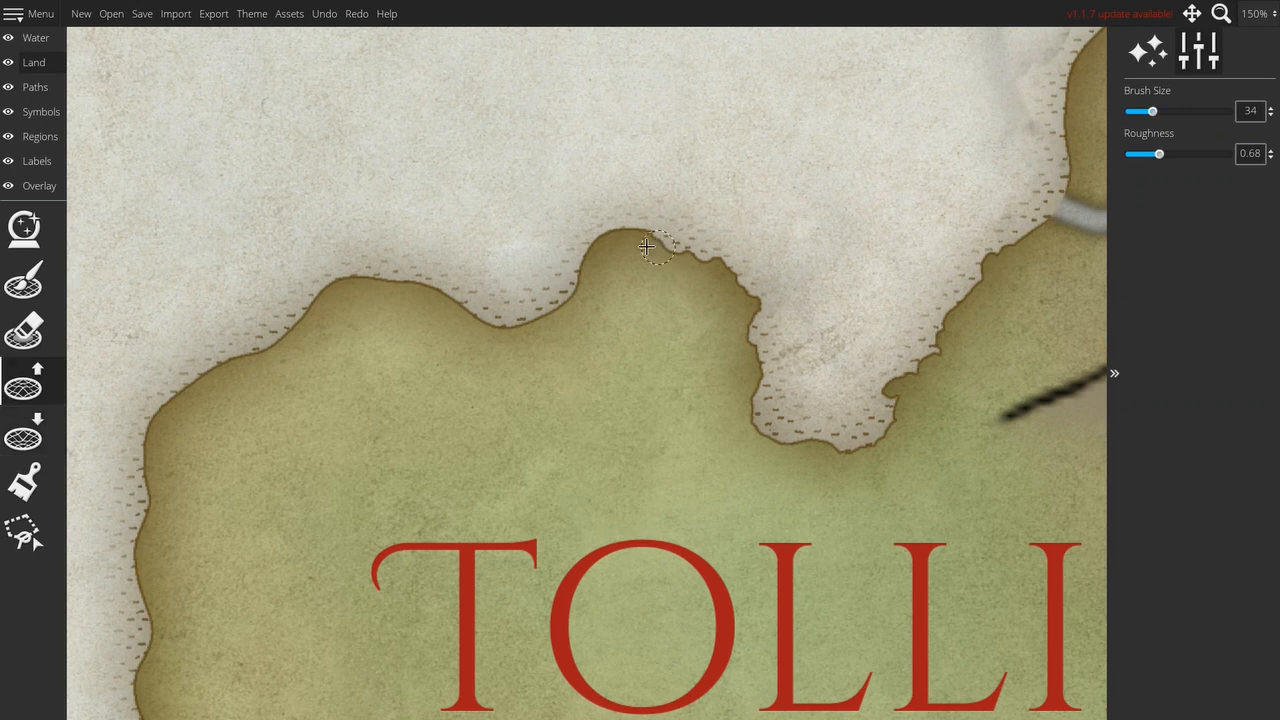
pyautogui.moveTo(641, 241)
pyautogui.mouseDown()
pyautogui.moveTo(598, 235)
pyautogui.moveTo(616, 187)
pyautogui.moveTo(599, 212)
pyautogui.moveTo(614, 230)
pyautogui.moveTo(605, 180)
pyautogui.moveTo(546, 165)
pyautogui.mouseUp()
# - Roughen the bay and coast west of the northern headland by lowering the land, and touch up the western part by raising it
pyautogui.click(24, 437)
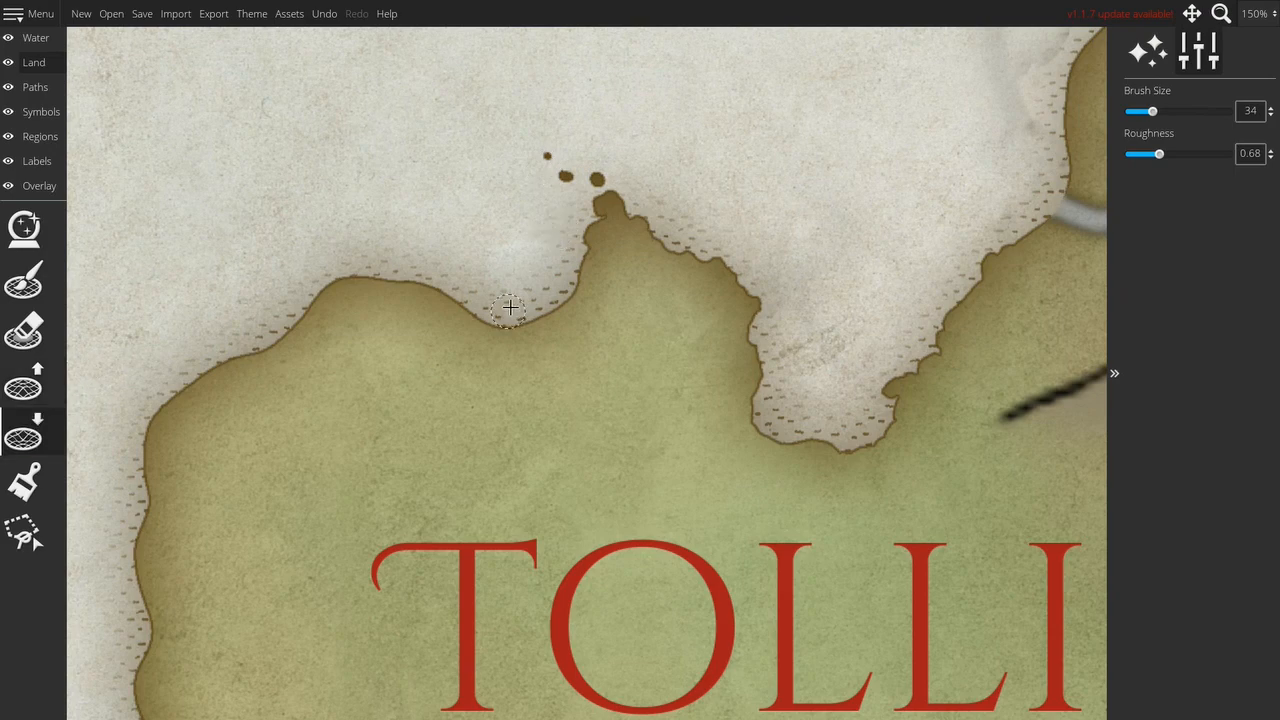
pyautogui.moveTo(591, 250)
pyautogui.mouseDown()
pyautogui.moveTo(566, 304)
pyautogui.moveTo(486, 332)
pyautogui.mouseUp()
pyautogui.moveTo(463, 312)
pyautogui.mouseDown()
pyautogui.moveTo(415, 271)
pyautogui.moveTo(387, 289)
pyautogui.moveTo(368, 288)
pyautogui.moveTo(412, 282)
pyautogui.moveTo(321, 287)
pyautogui.mouseUp()
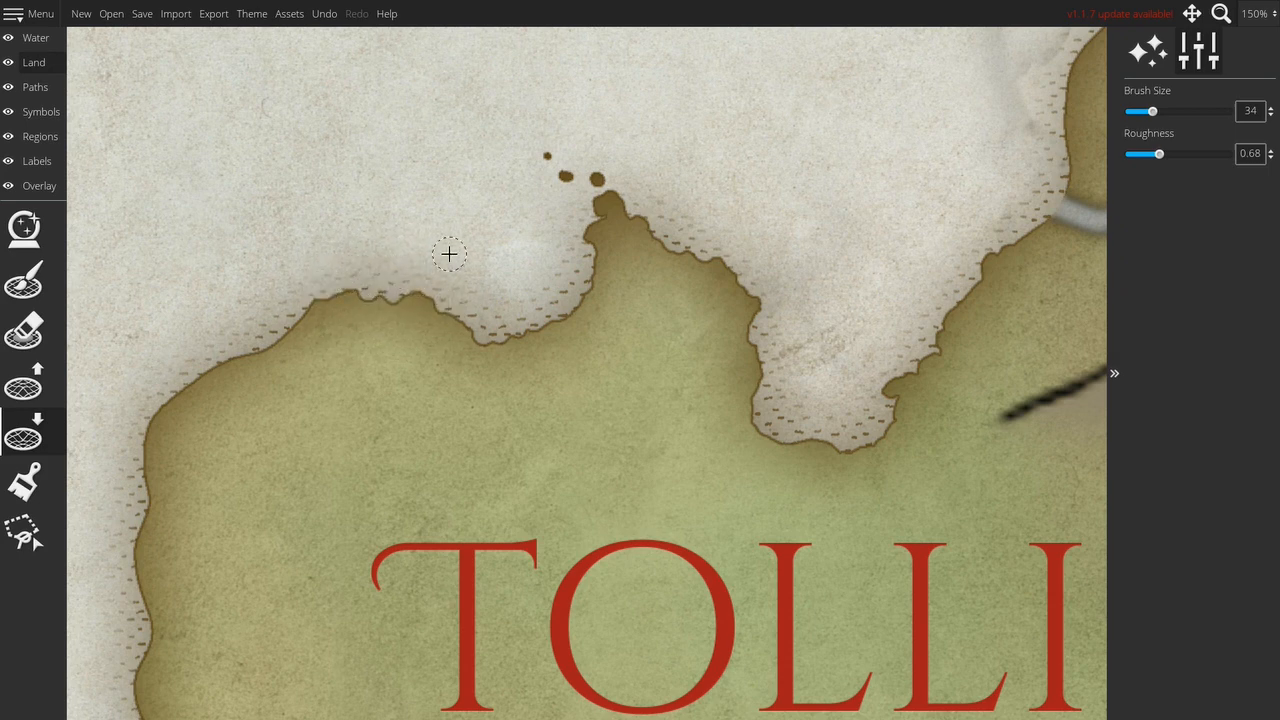
pyautogui.click(24, 384)
pyautogui.moveTo(464, 348)
pyautogui.mouseDown()
pyautogui.moveTo(378, 299)
pyautogui.moveTo(366, 341)
pyautogui.mouseUp()
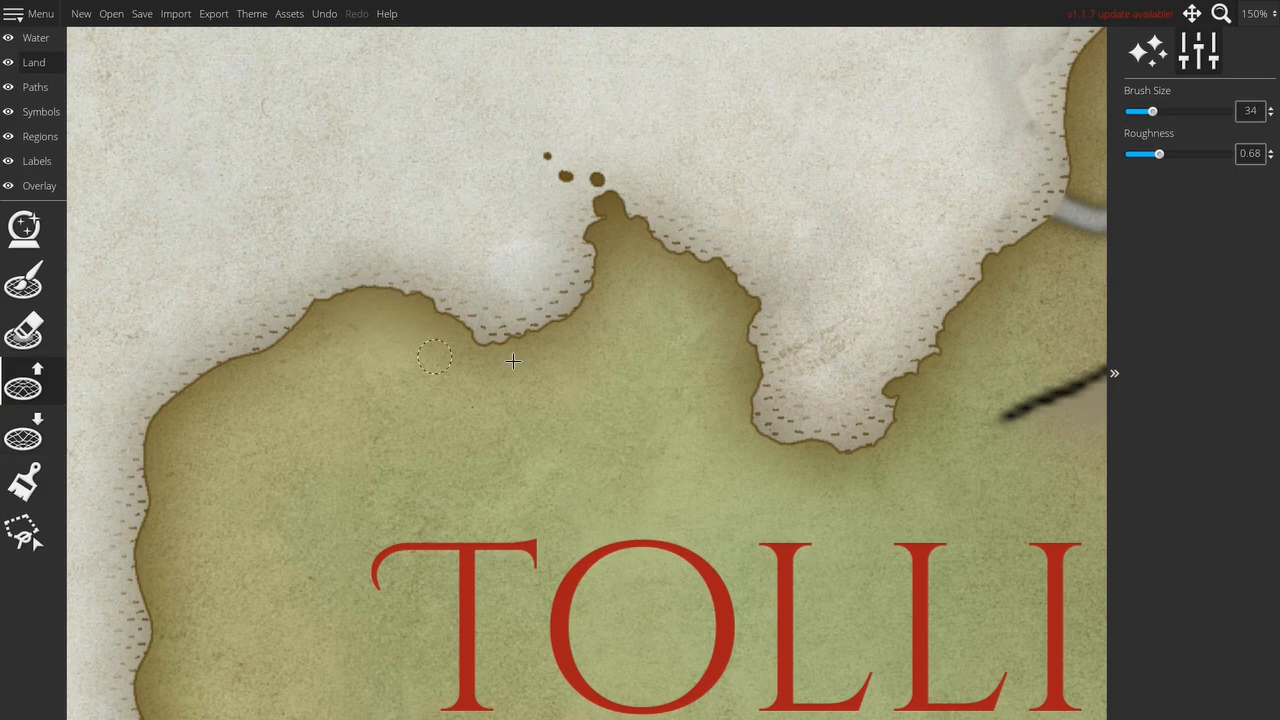
# - Open the recent map Tollin, discarding the unsaved changes to the current map
pyautogui.scroll(-5, 552, 199)
pyautogui.scroll(-3, 697, 371)
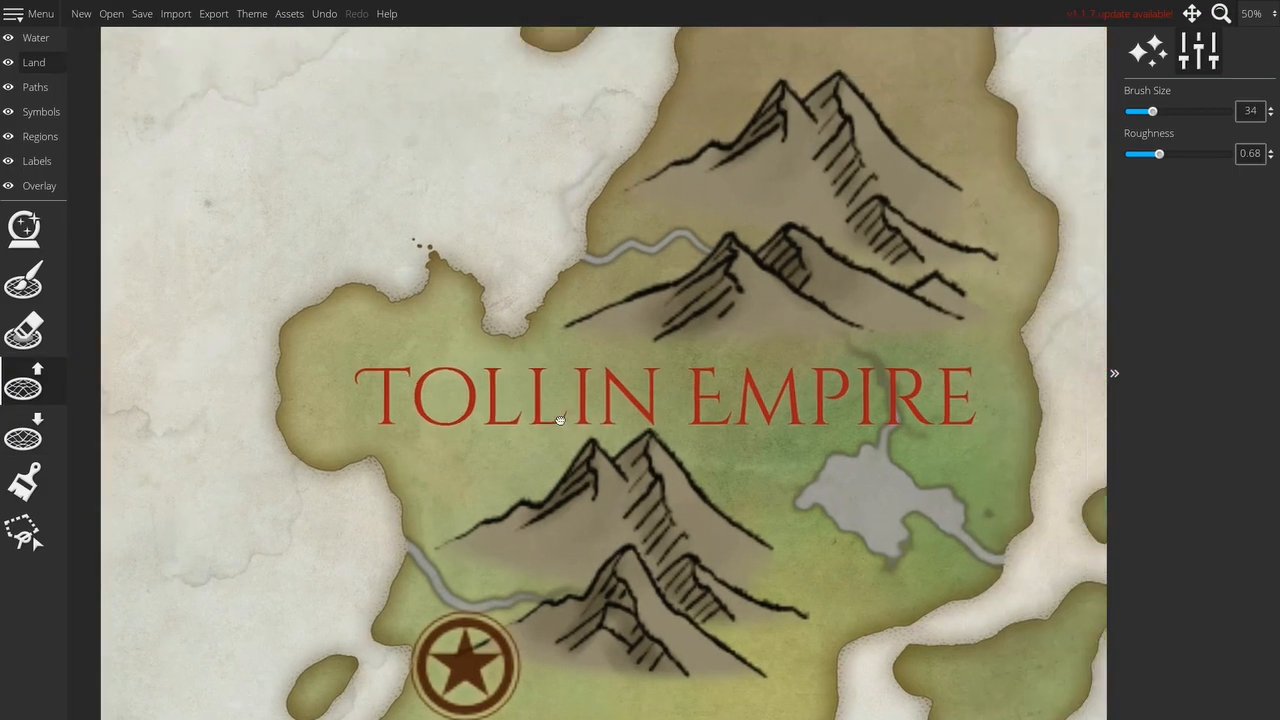
pyautogui.click(14, 14)
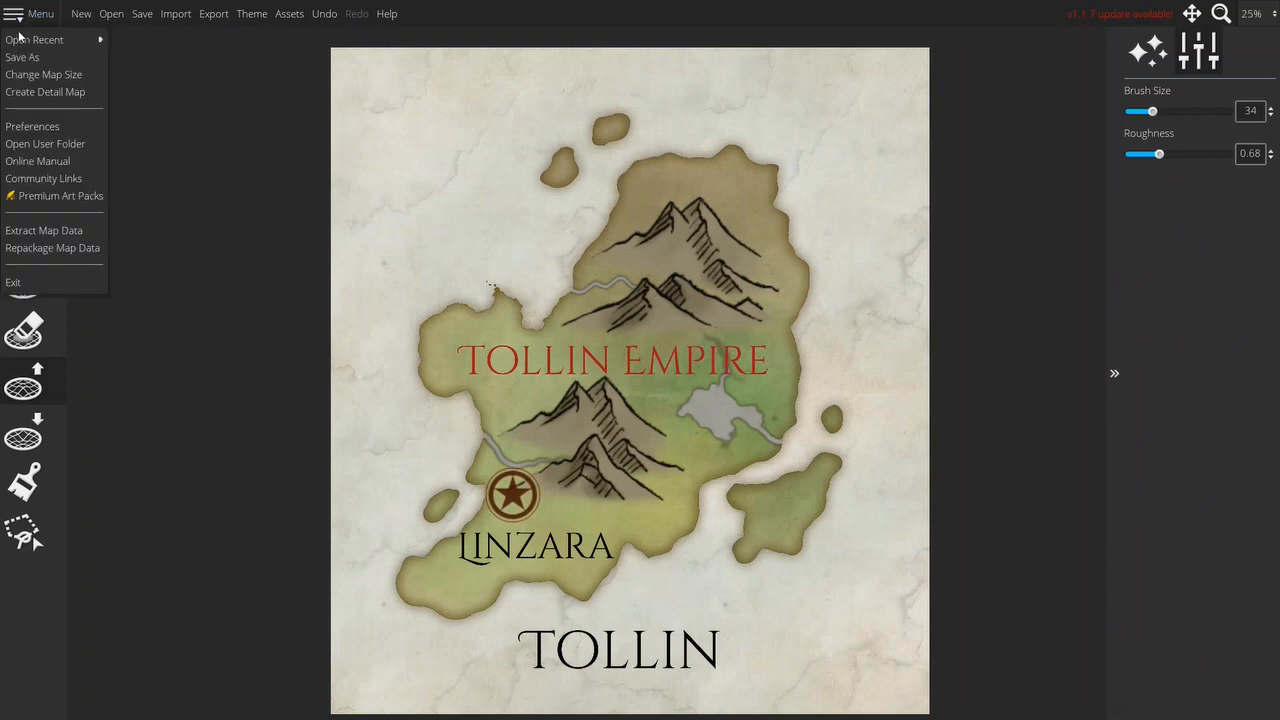
pyautogui.moveTo(77, 44)
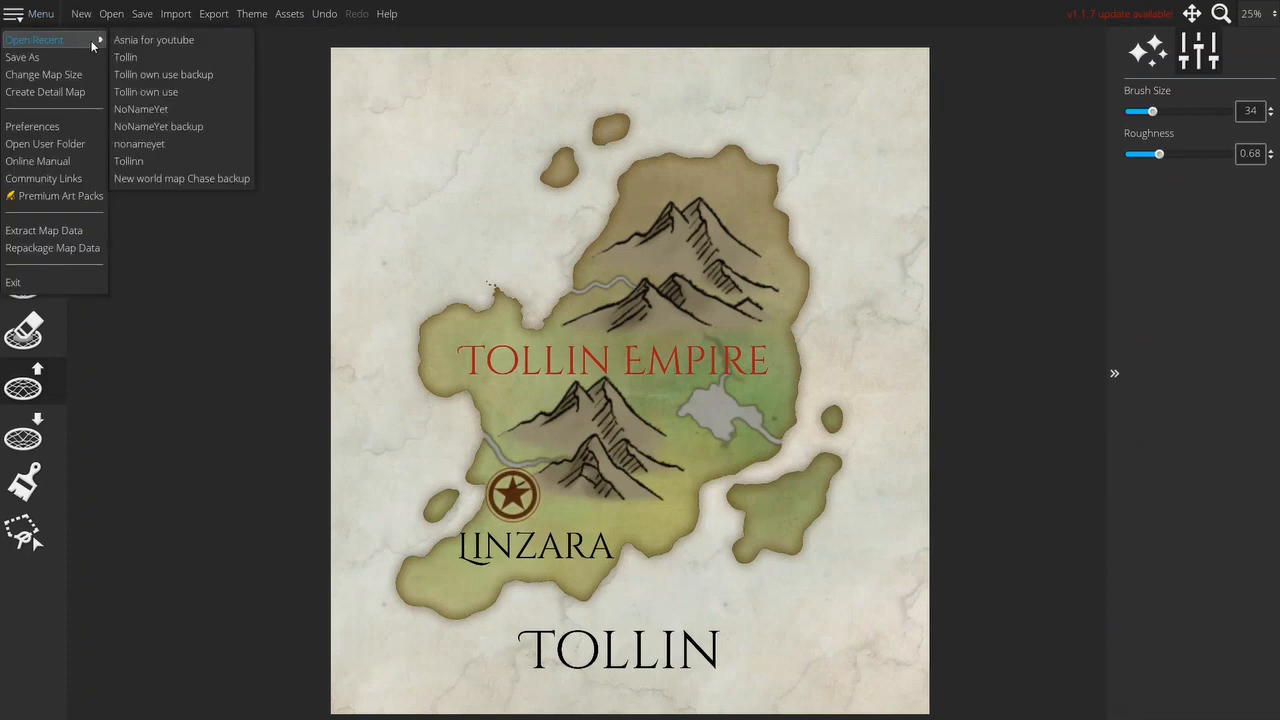
pyautogui.click(129, 62)
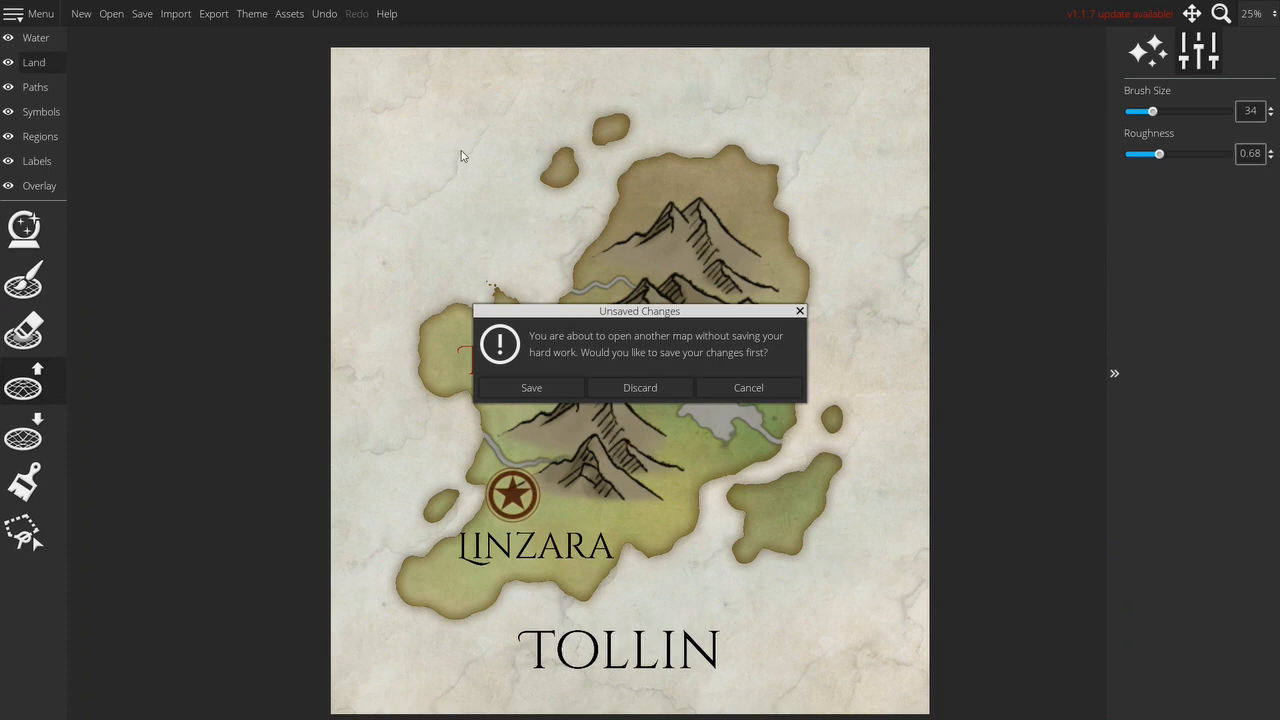
pyautogui.click(634, 389)
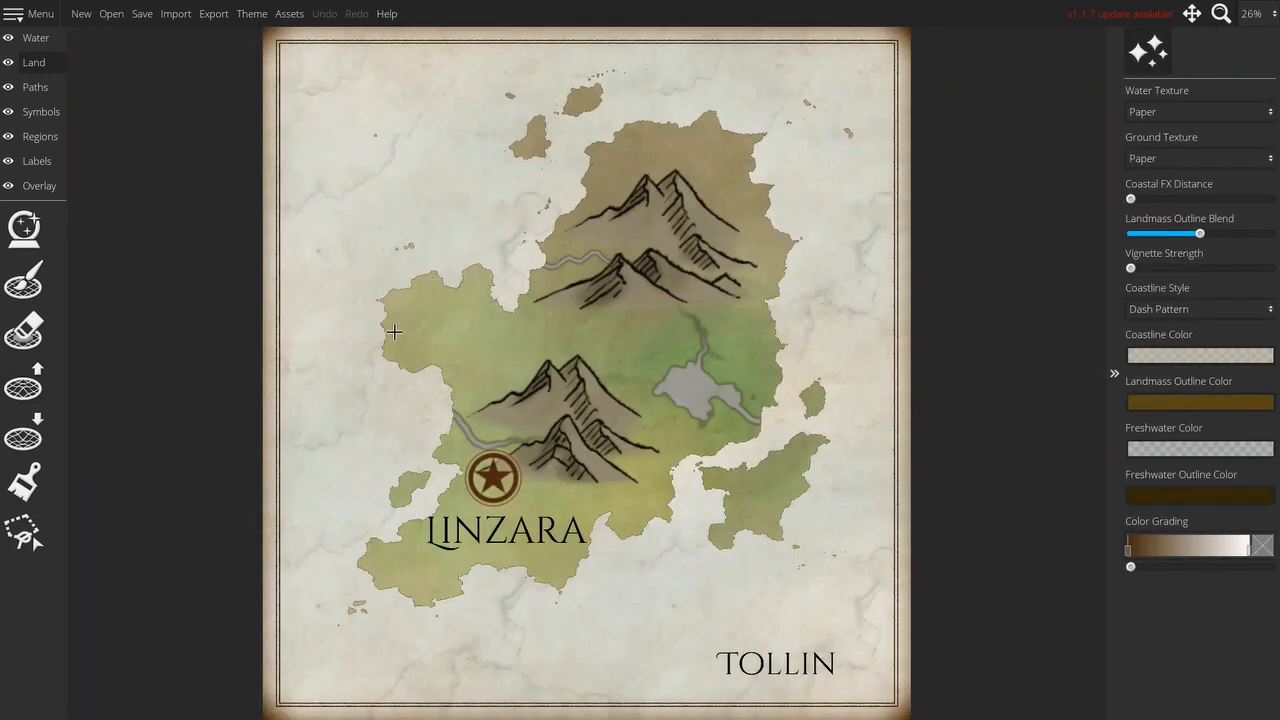
# - Examine the finished Tollin map's refined coastlines and islets up close around the island, and the map as a whole
pyautogui.scroll(5, 363, 300)
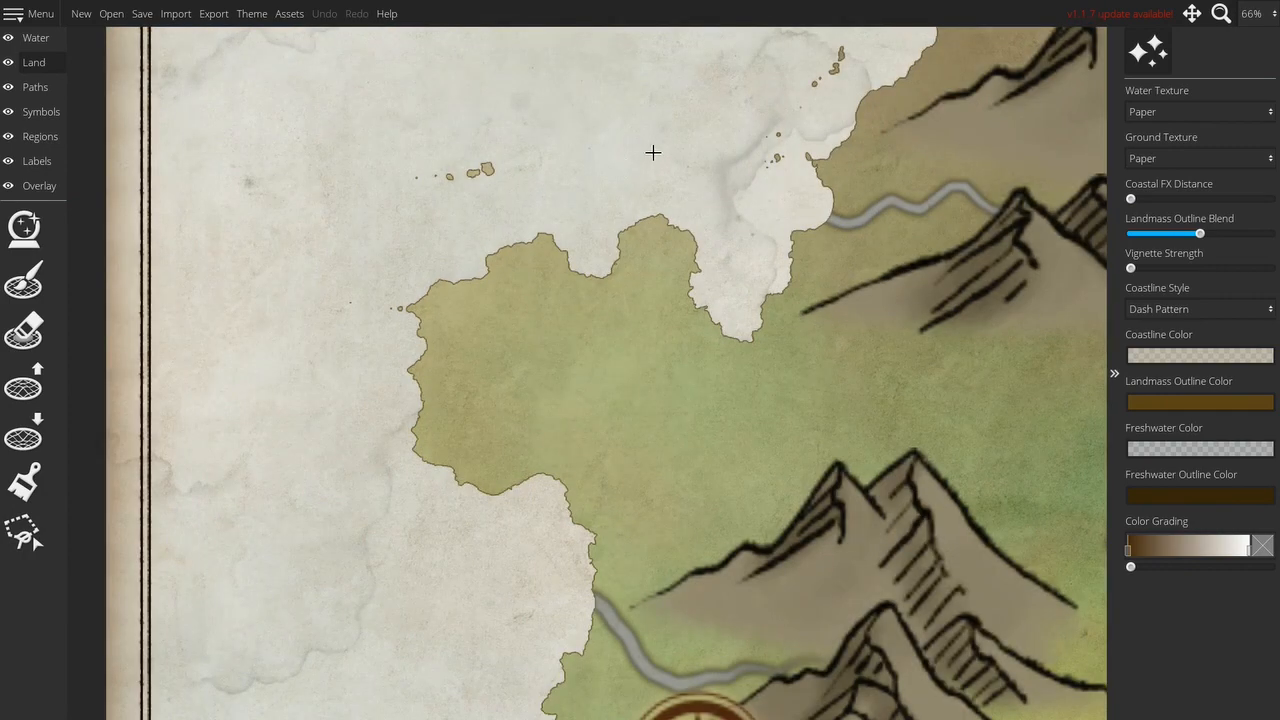
pyautogui.moveTo(503, 170); pyautogui.dragTo(343, 313)
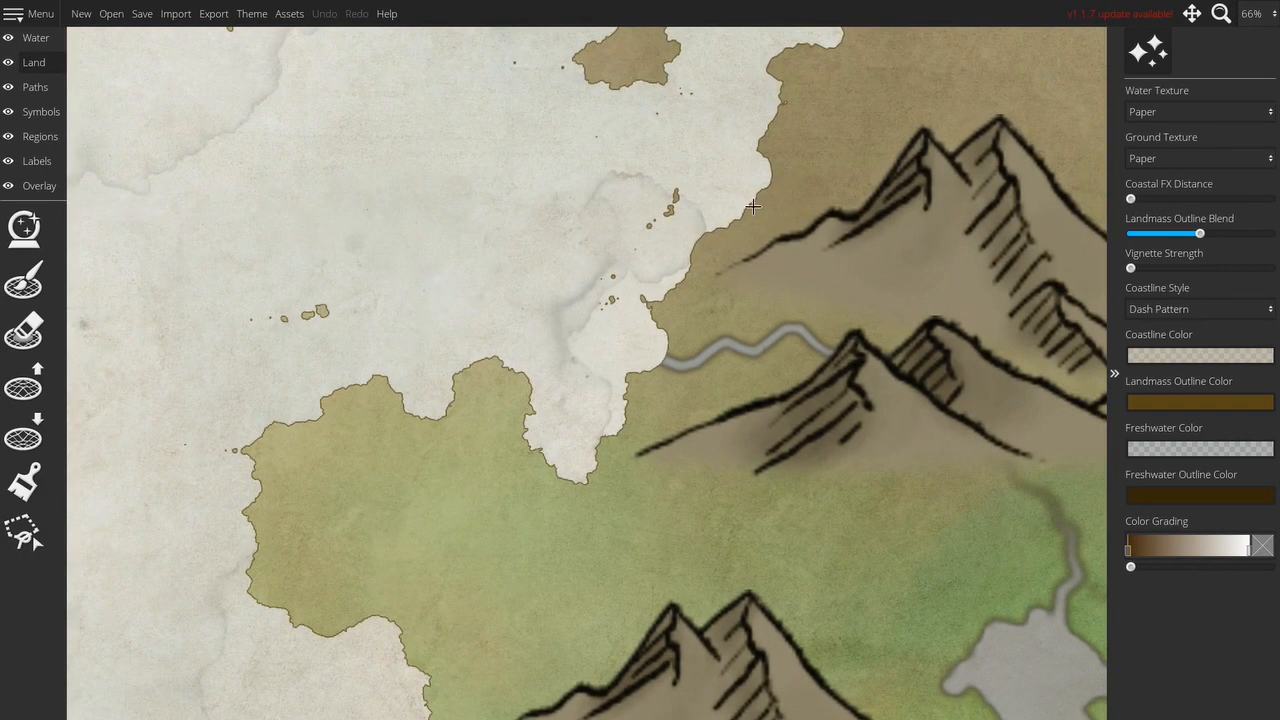
pyautogui.moveTo(705, 205); pyautogui.dragTo(598, 177)
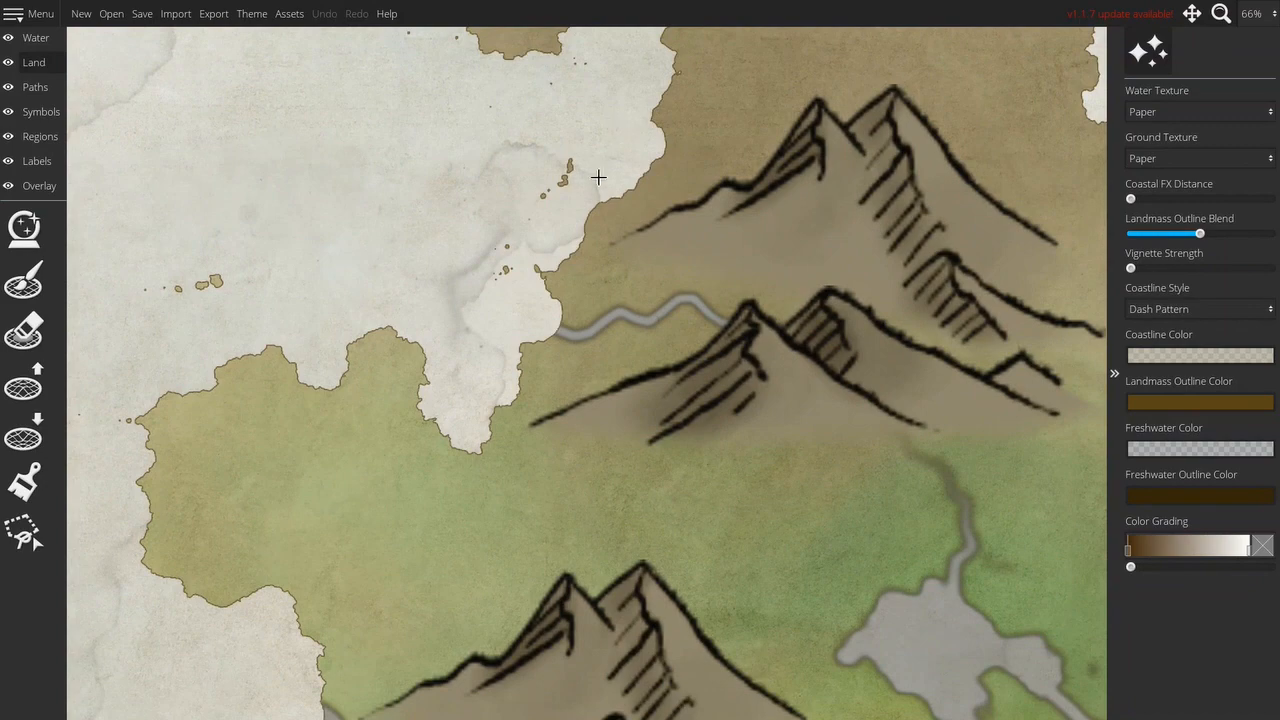
pyautogui.moveTo(767, 402); pyautogui.dragTo(343, 495)
pyautogui.moveTo(797, 182); pyautogui.dragTo(672, 392)
pyautogui.moveTo(669, 511); pyautogui.dragTo(704, 173)
pyautogui.moveTo(677, 597); pyautogui.dragTo(718, 313)
pyautogui.moveTo(694, 432); pyautogui.dragTo(795, 363)
pyautogui.moveTo(685, 434); pyautogui.dragTo(906, 400)
pyautogui.moveTo(480, 570); pyautogui.dragTo(674, 508)
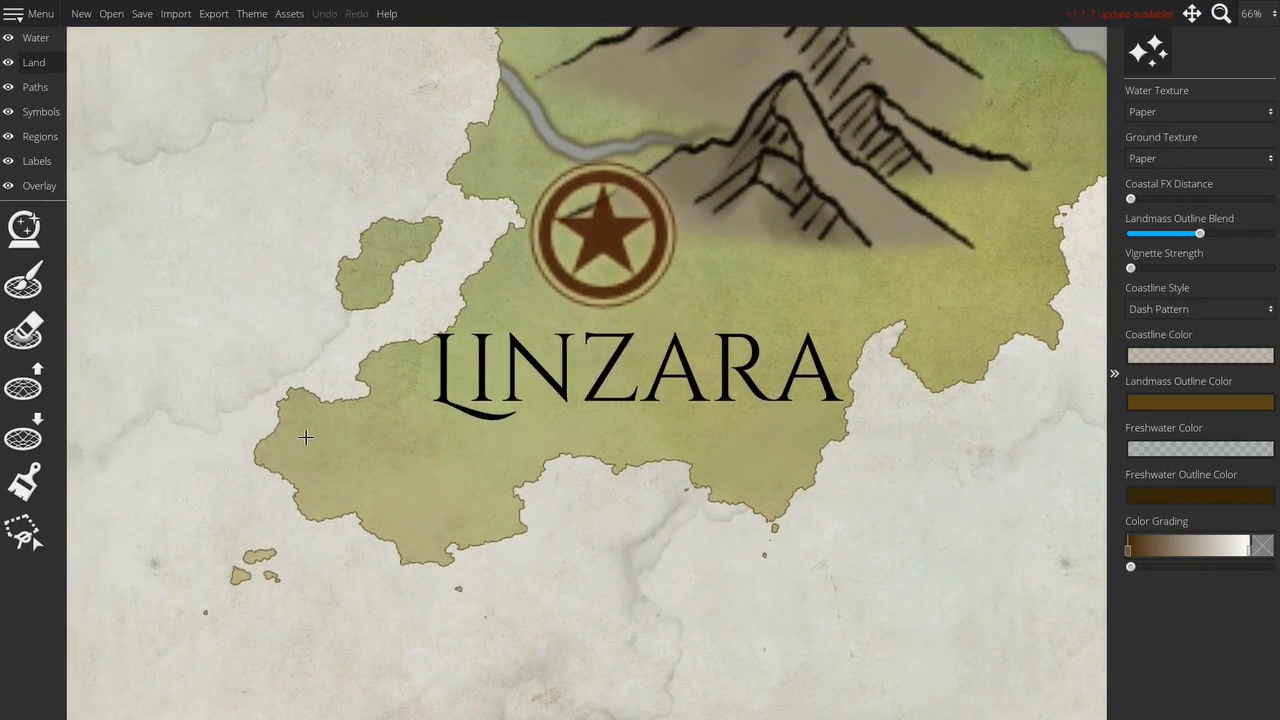
pyautogui.scroll(-5, 727, 577)
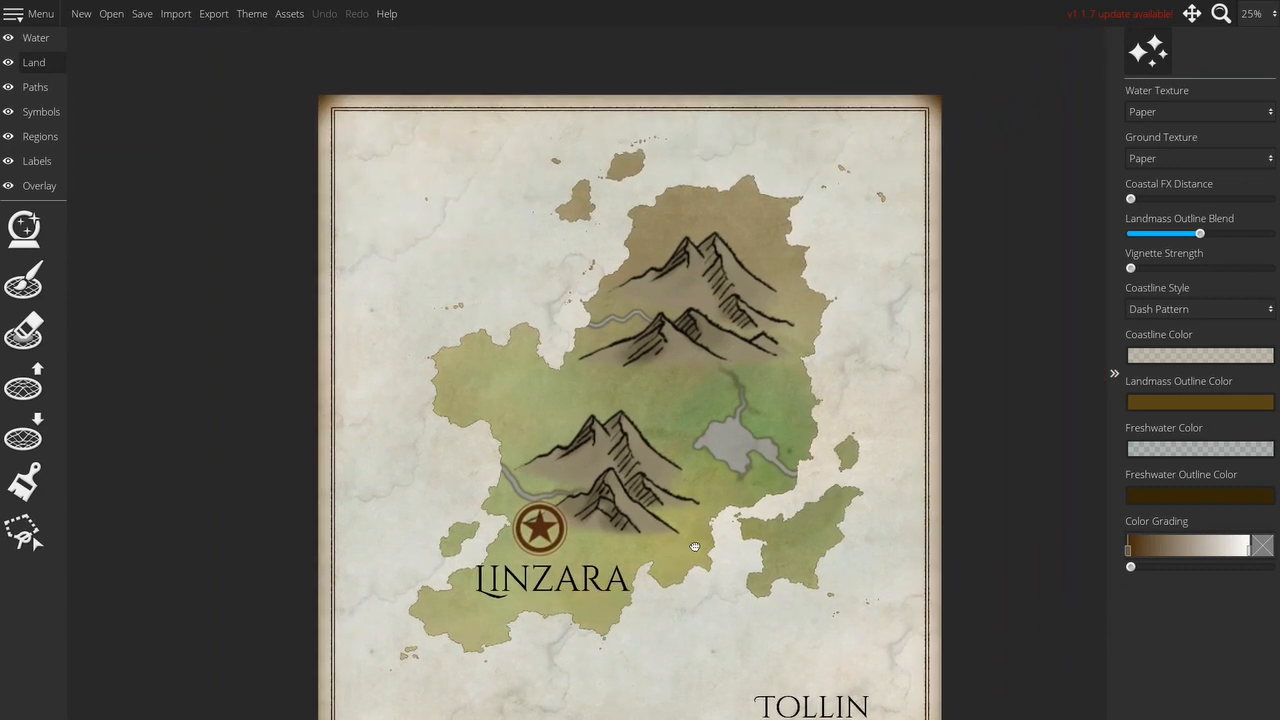
pyautogui.moveTo(714, 559); pyautogui.dragTo(688, 467)
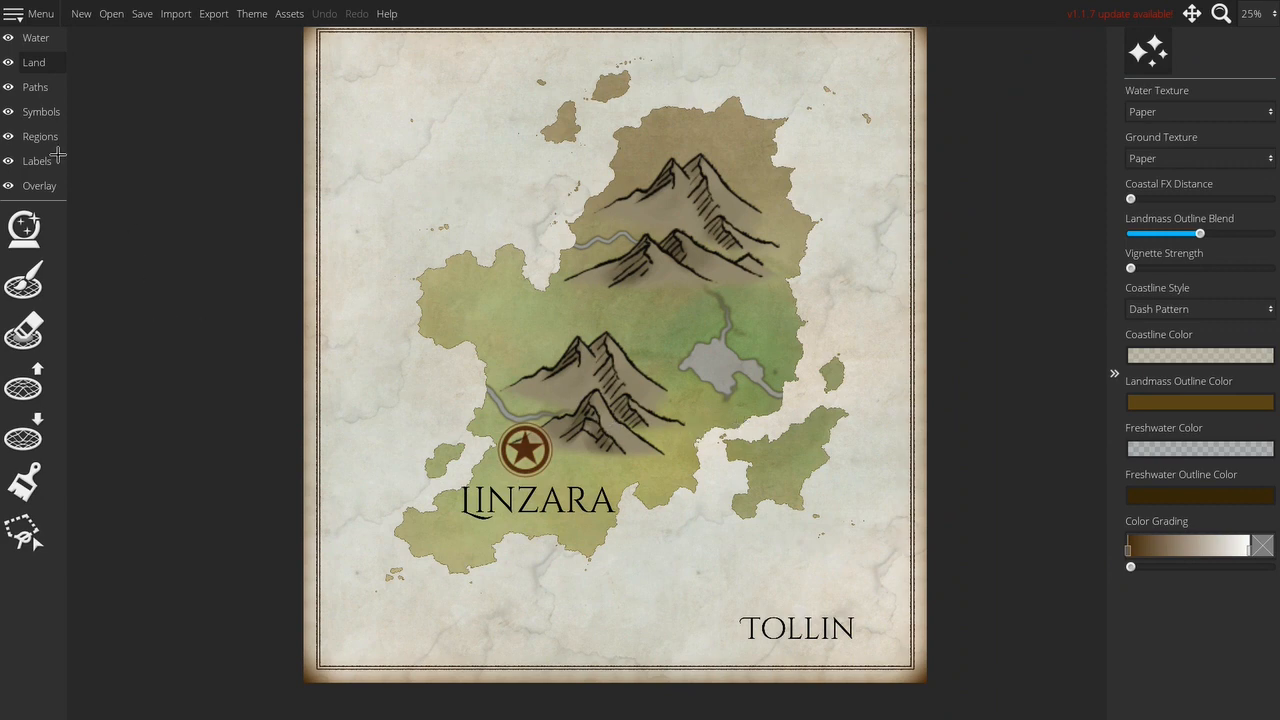
# - Try placing broadleaf tree clusters at symbol scale 100 north of the lake and beside its river, and undo both strokes
pyautogui.click(37, 112)
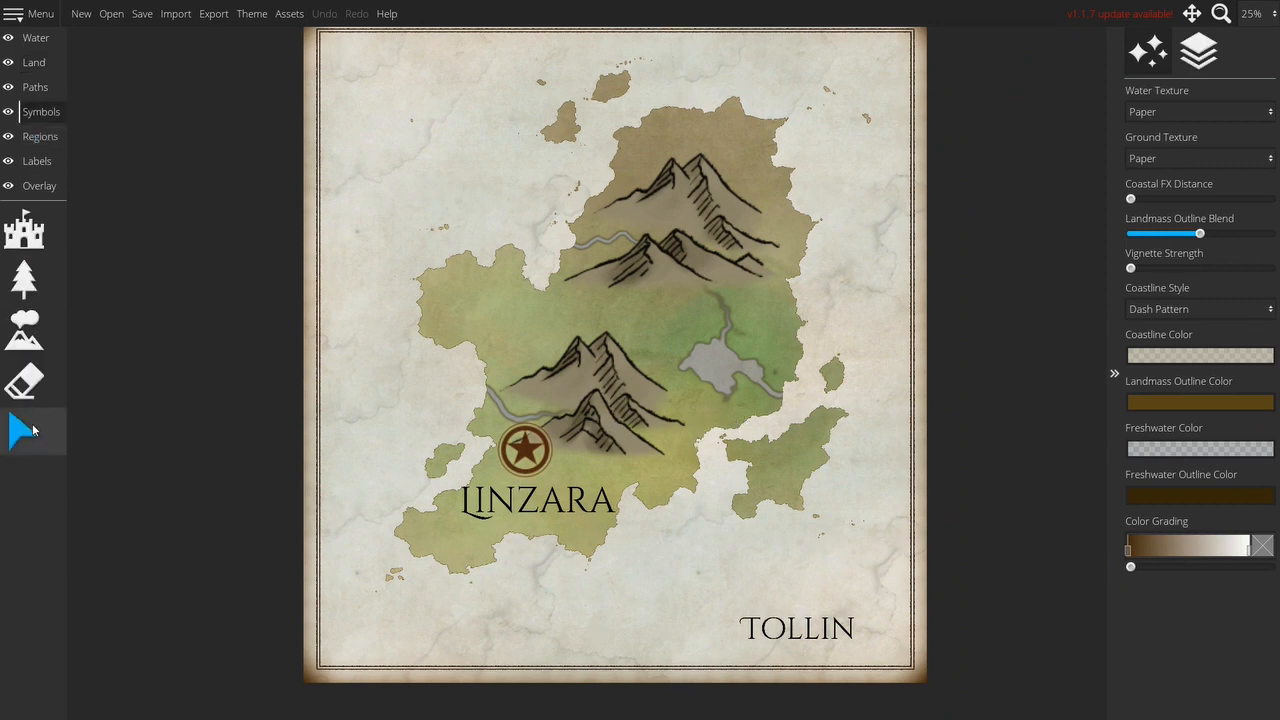
pyautogui.click(28, 430)
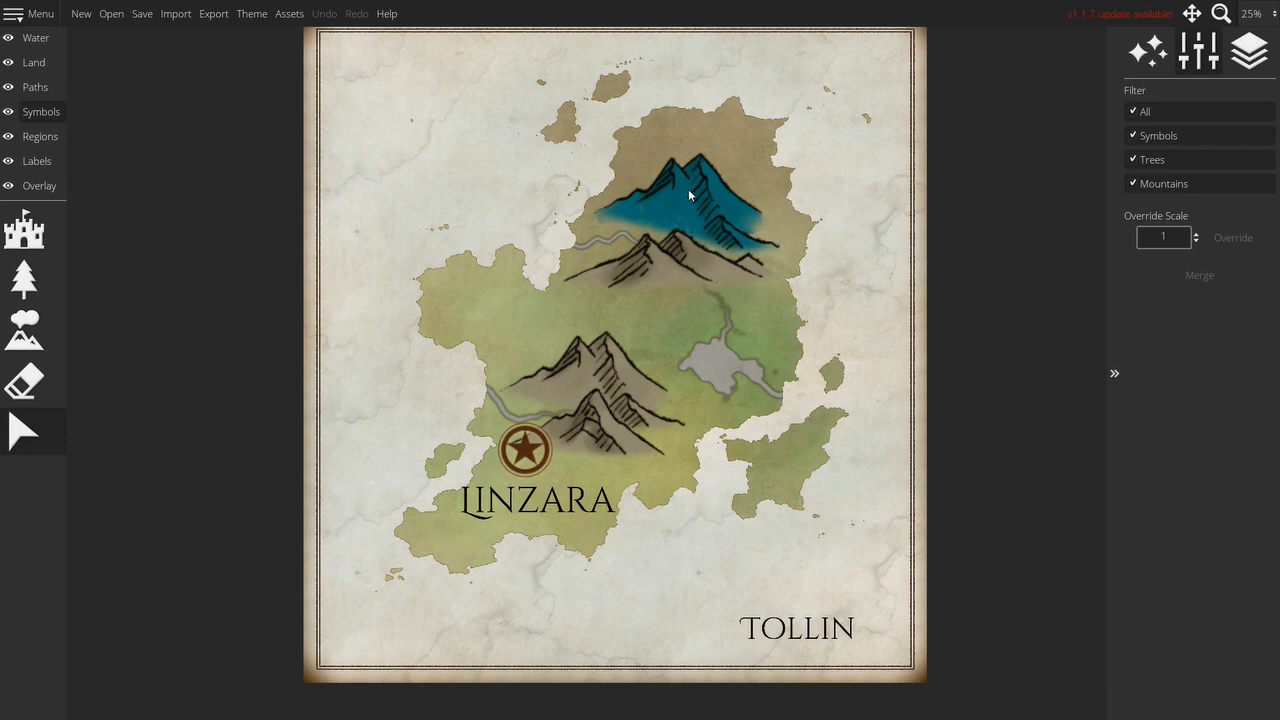
pyautogui.click(24, 280)
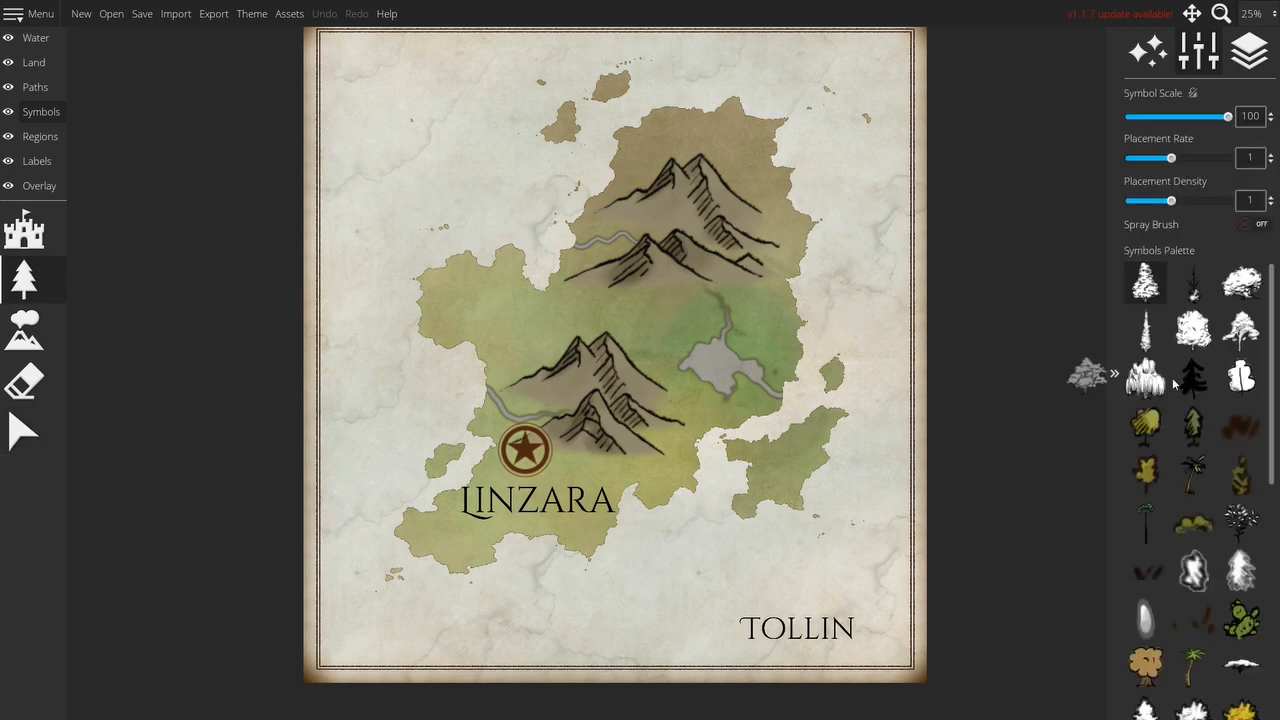
pyautogui.scroll(-2, 1215, 580)
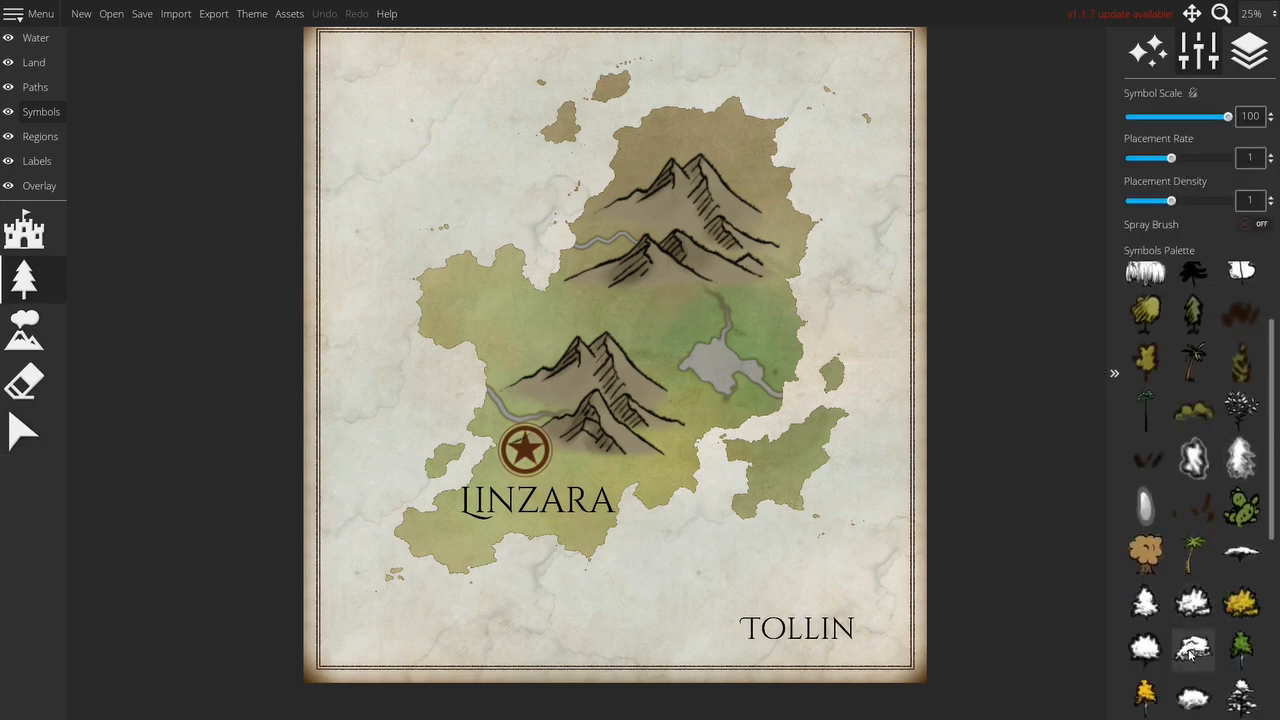
pyautogui.scroll(-2, 1194, 645)
pyautogui.click(1194, 640)
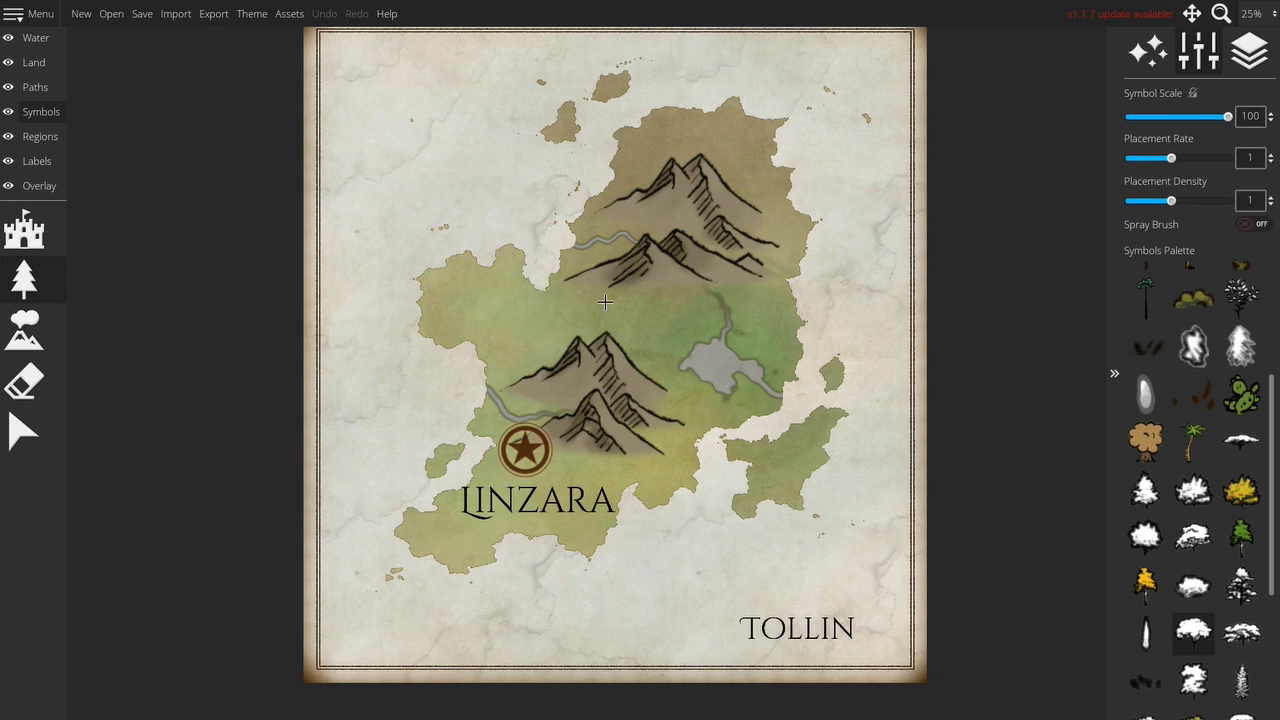
pyautogui.moveTo(632, 324)
pyautogui.mouseDown()
pyautogui.moveTo(678, 303)
pyautogui.moveTo(686, 324)
pyautogui.moveTo(635, 338)
pyautogui.moveTo(705, 345)
pyautogui.mouseUp()
pyautogui.moveTo(745, 292)
pyautogui.mouseDown()
pyautogui.moveTo(772, 331)
pyautogui.moveTo(773, 305)
pyautogui.moveTo(780, 345)
pyautogui.mouseUp()
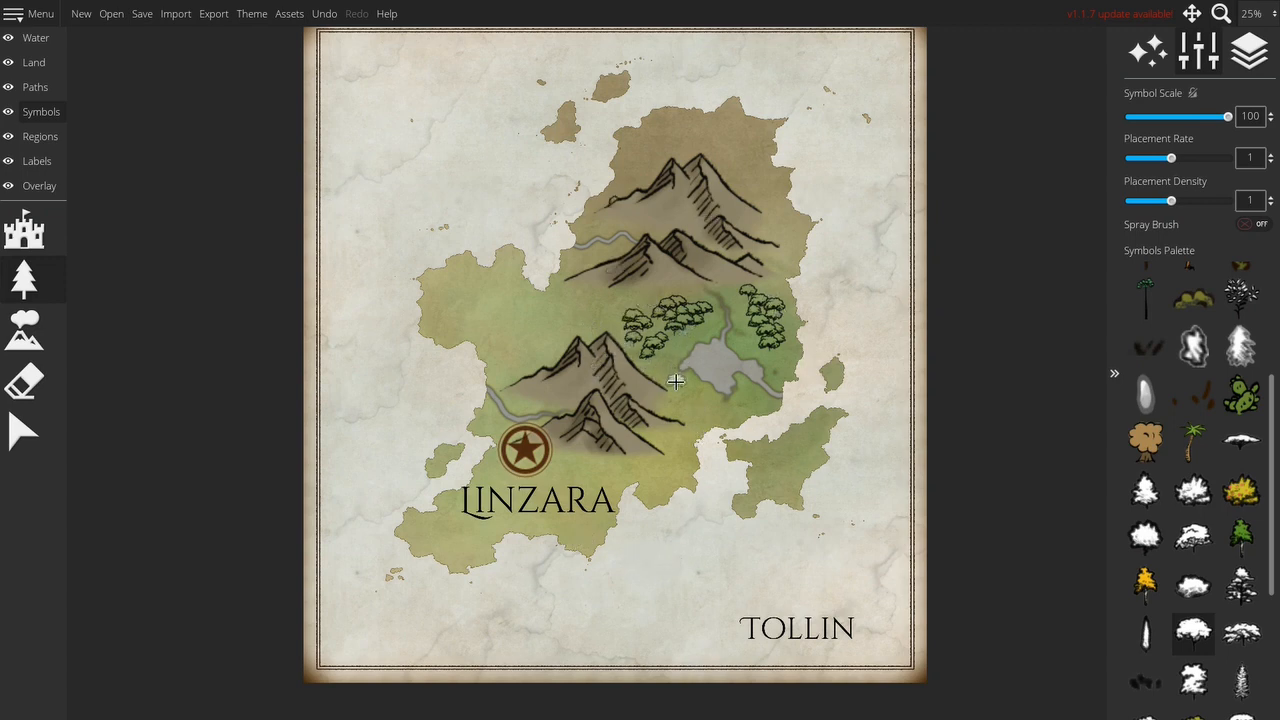
pyautogui.hotkey('ctrl', 'z')
pyautogui.hotkey('ctrl', 'z')
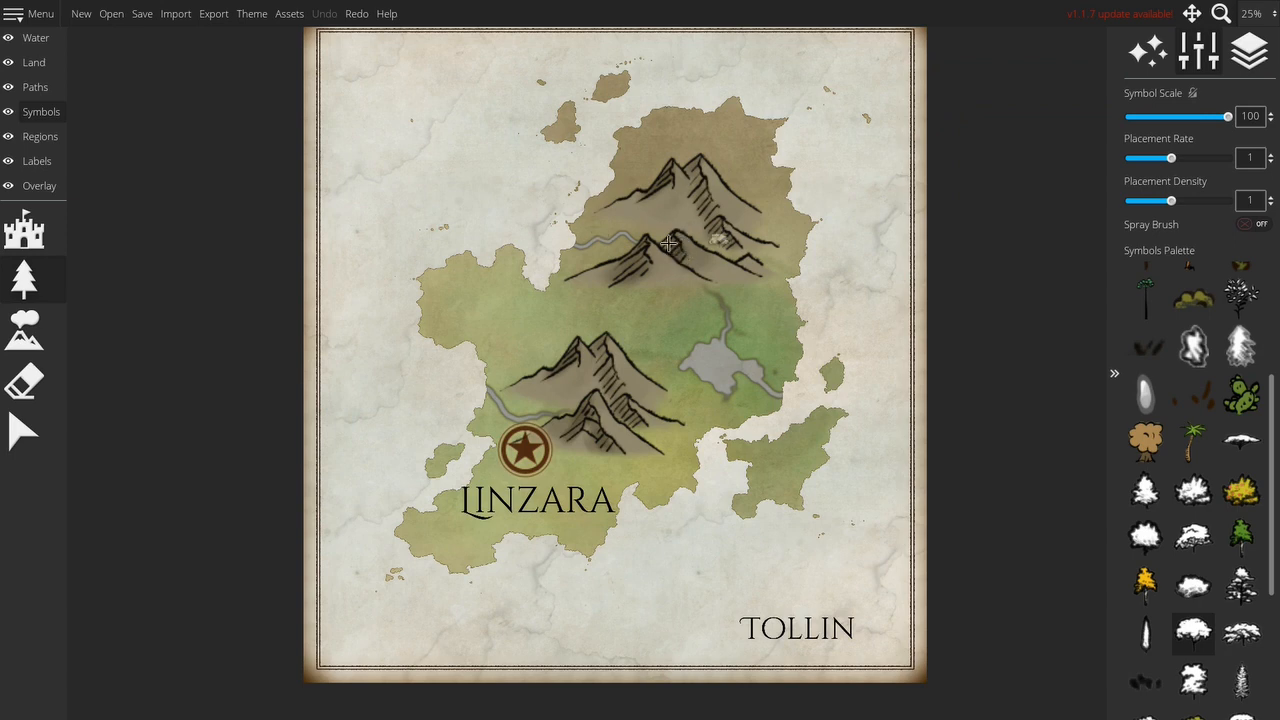
# - Select all the mountains with the Symbols filter excluded, and override their scale to 1
pyautogui.click(27, 443)
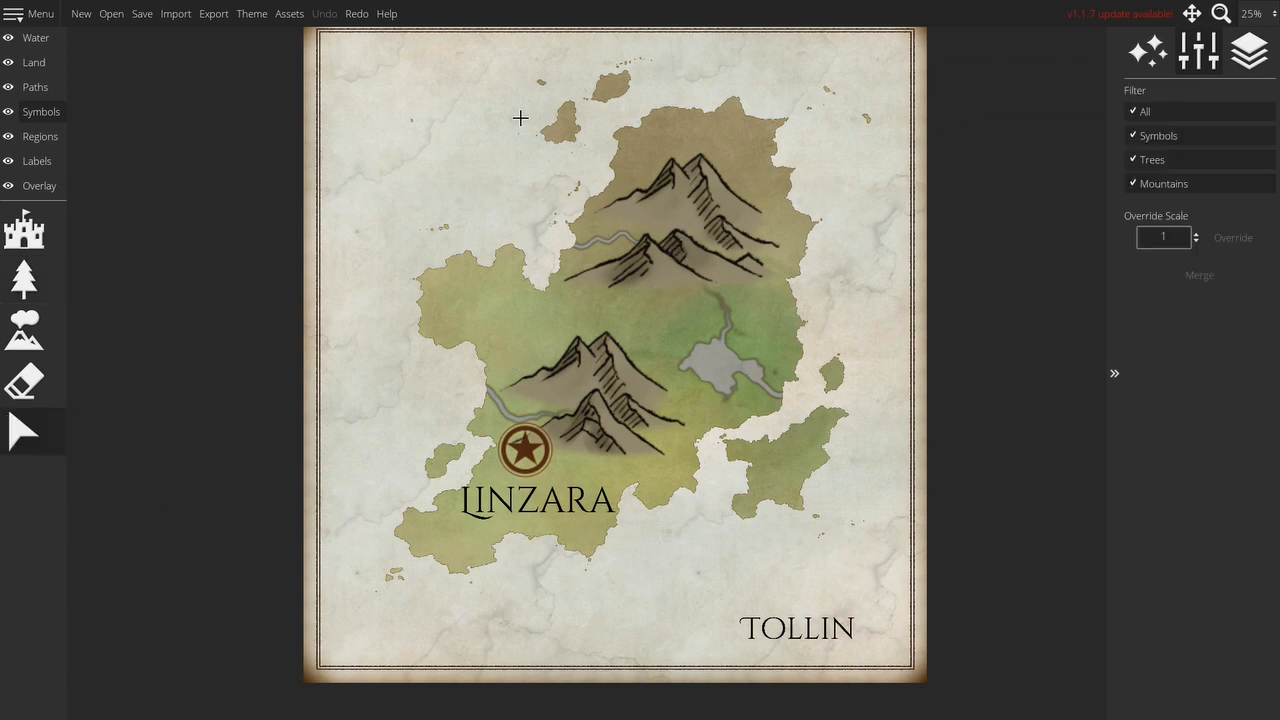
pyautogui.moveTo(416, 100); pyautogui.dragTo(796, 440)
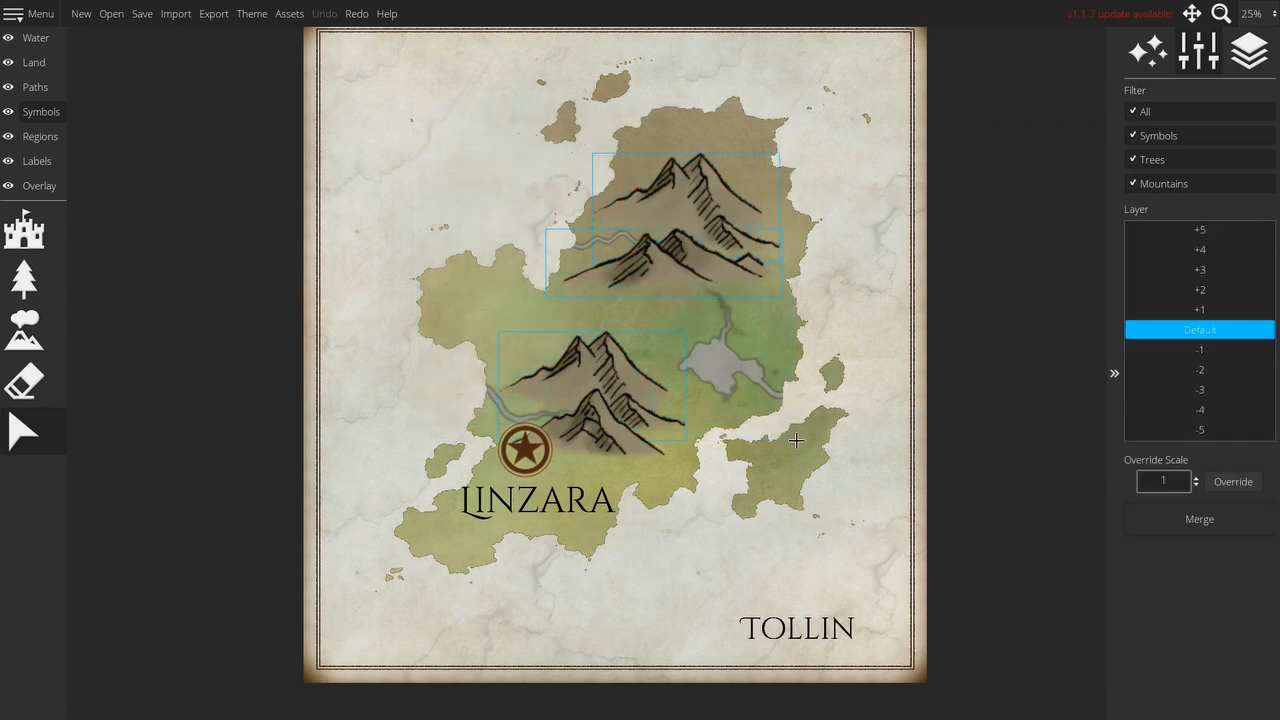
pyautogui.click(1157, 137)
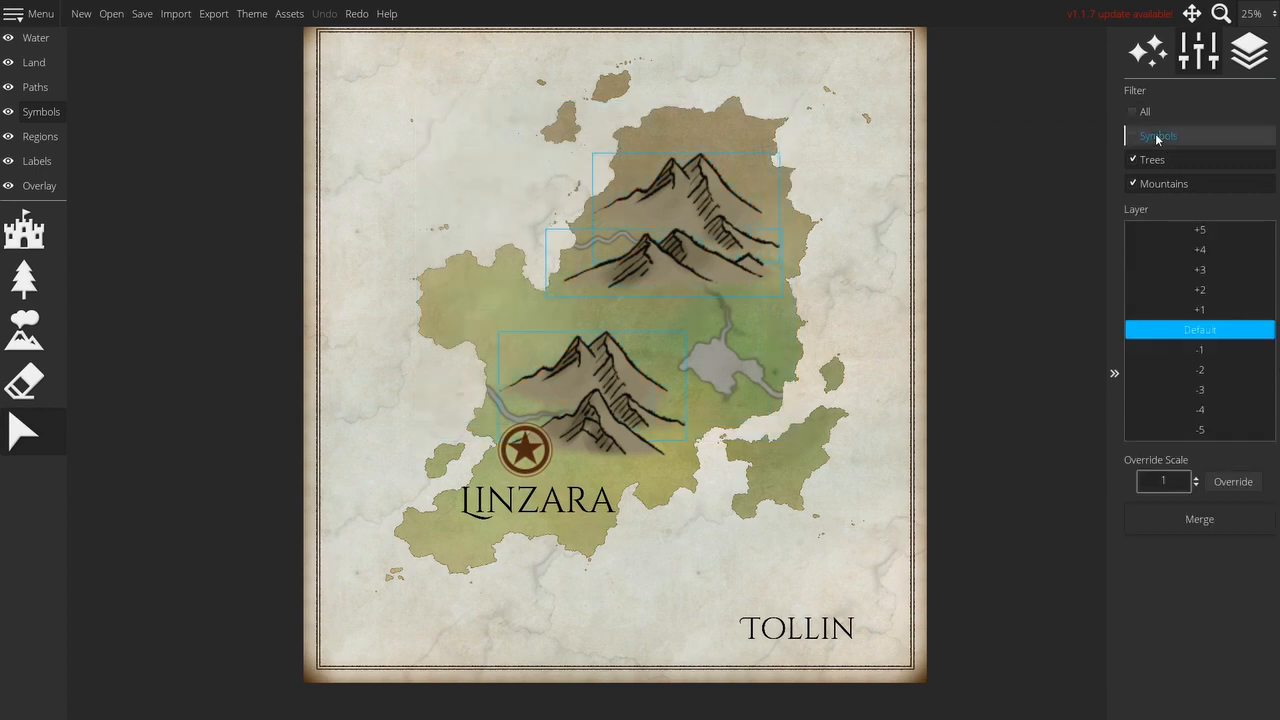
pyautogui.moveTo(431, 69); pyautogui.dragTo(826, 516)
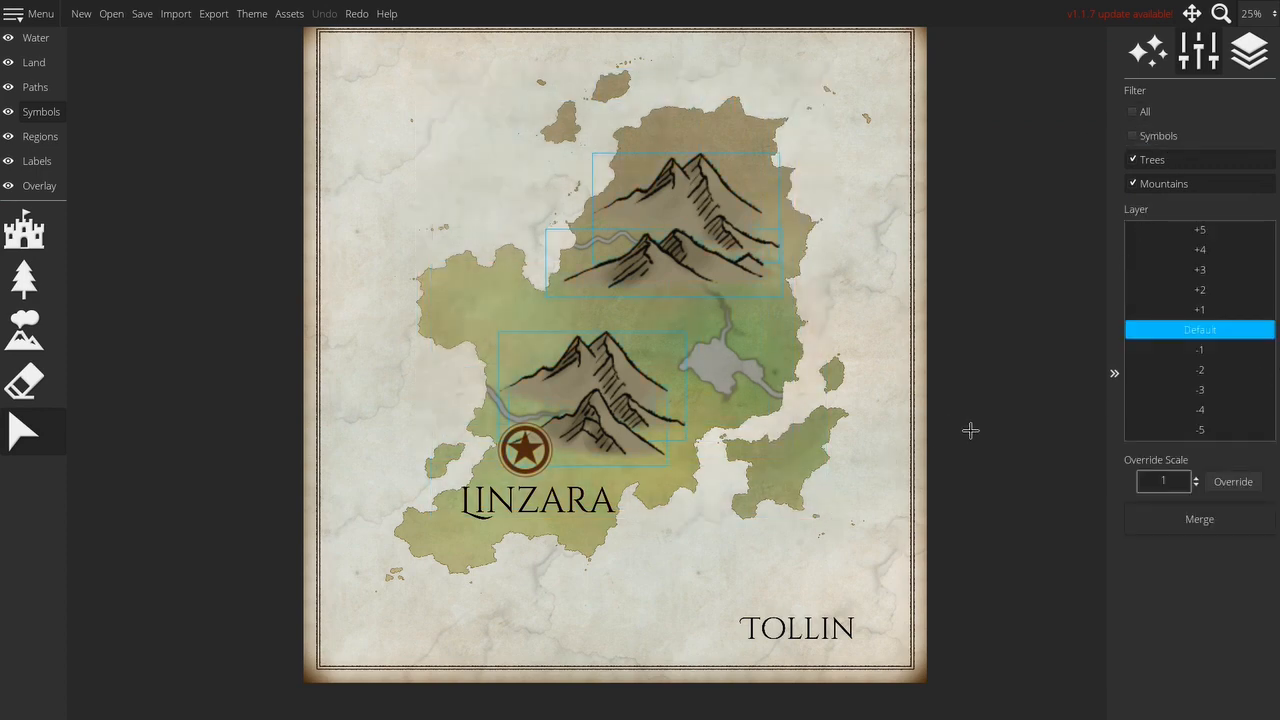
pyautogui.click(1236, 484)
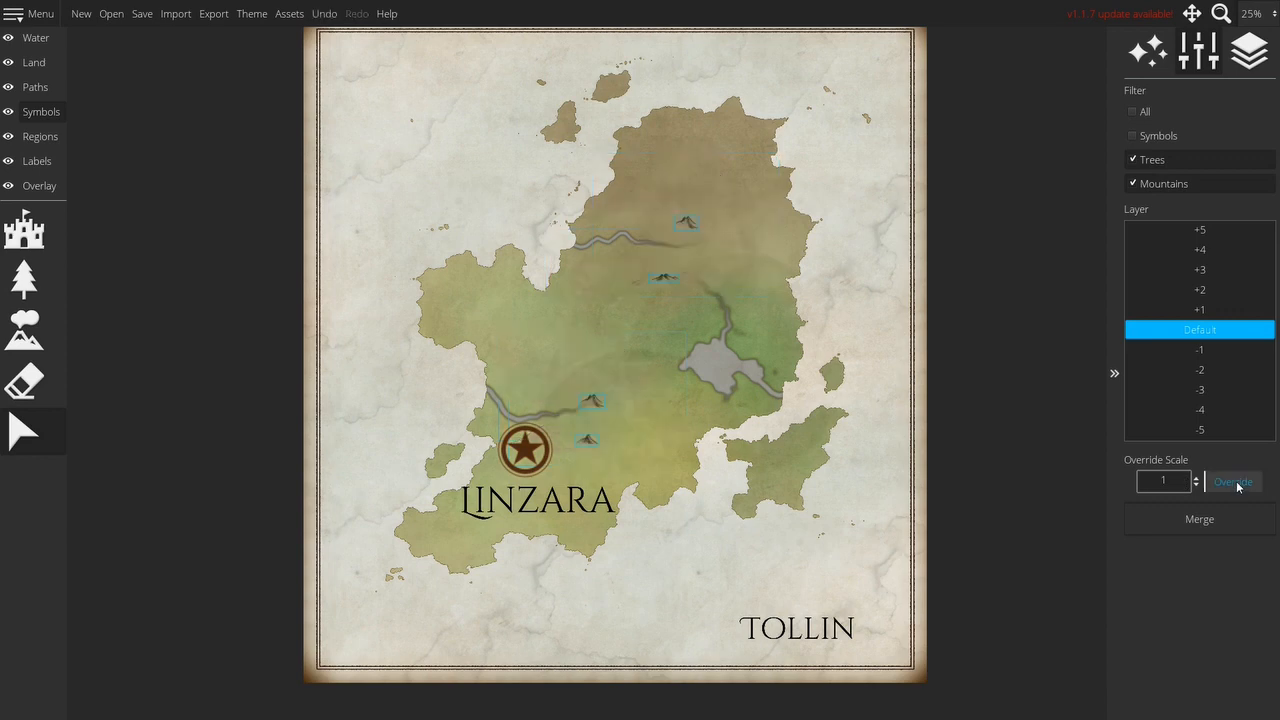
# - Place the tall mountain symbols at symbol scale 40 across the northern highlands and the medium mountains around the river source east of Linzara
pyautogui.click(24, 330)
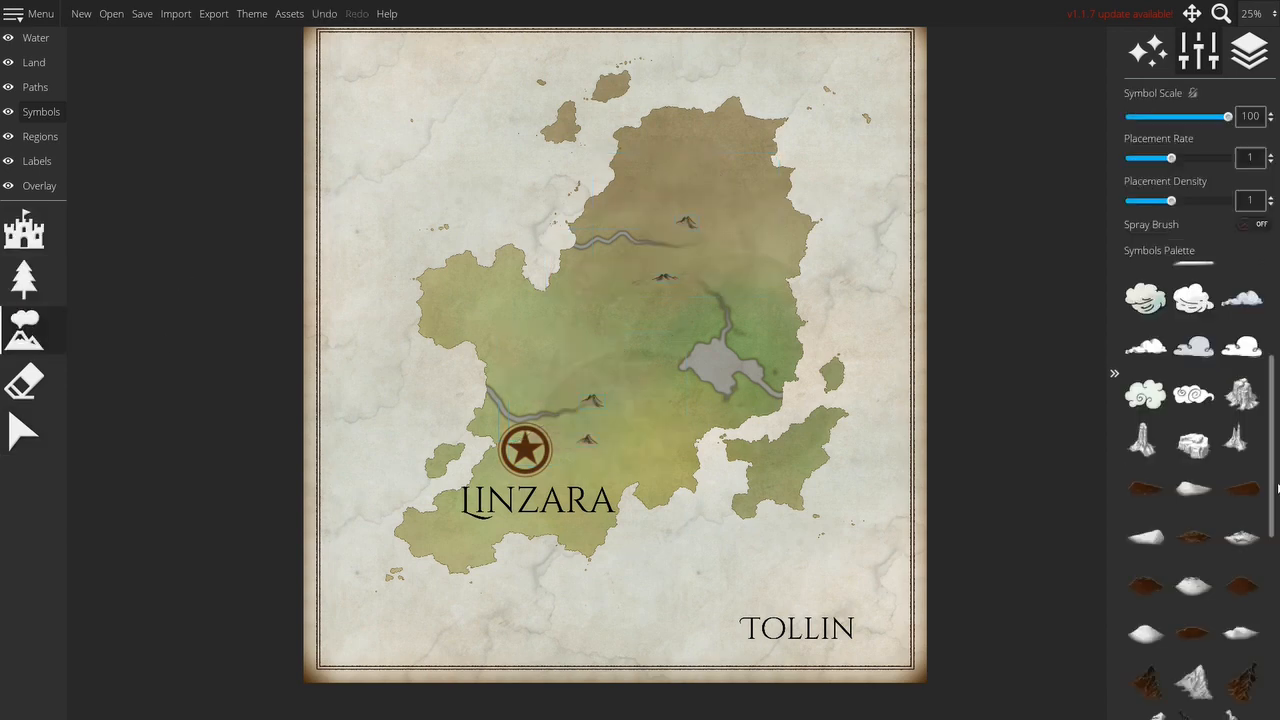
pyautogui.scroll(-10, 1202, 494)
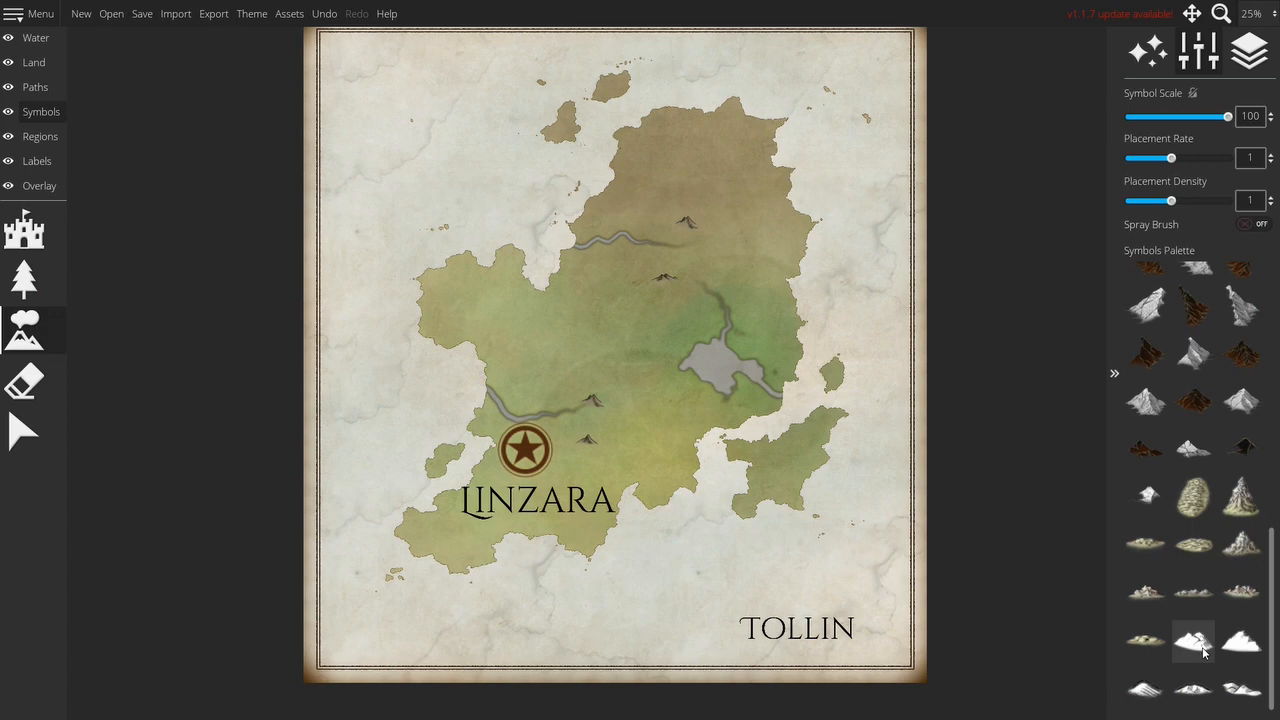
pyautogui.click(1245, 643)
pyautogui.click(746, 271)
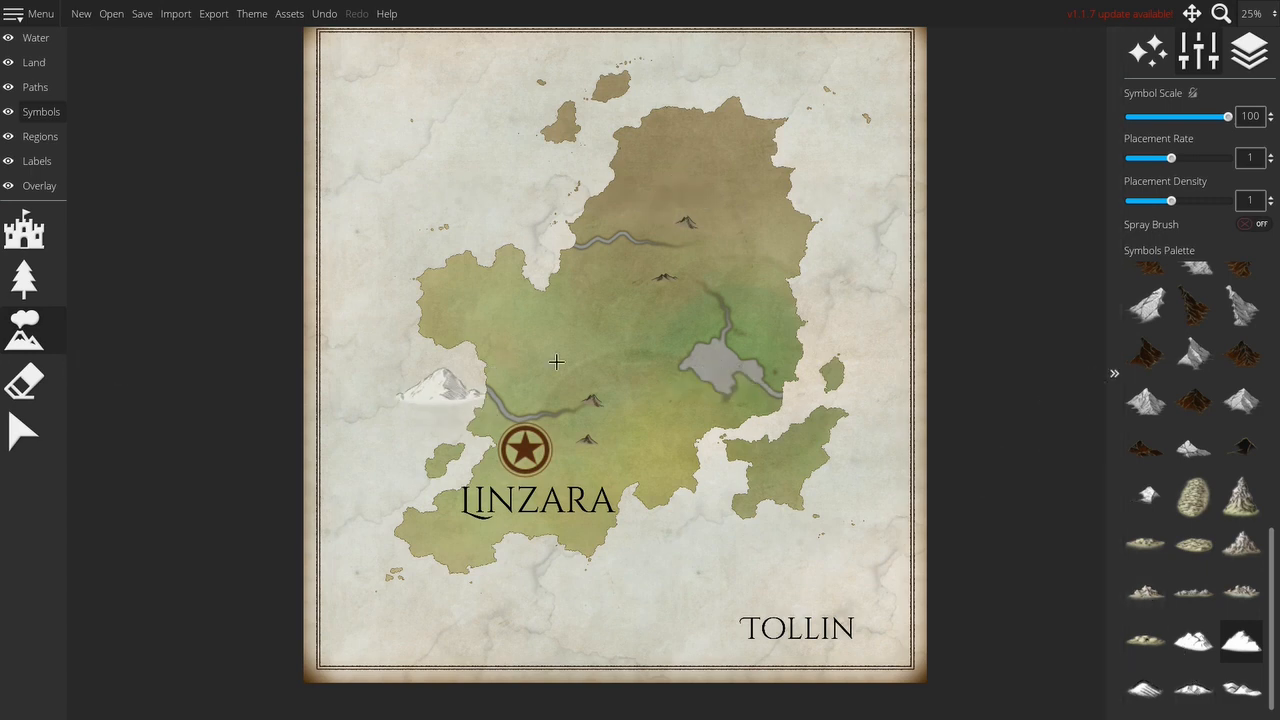
pyautogui.click(1162, 118)
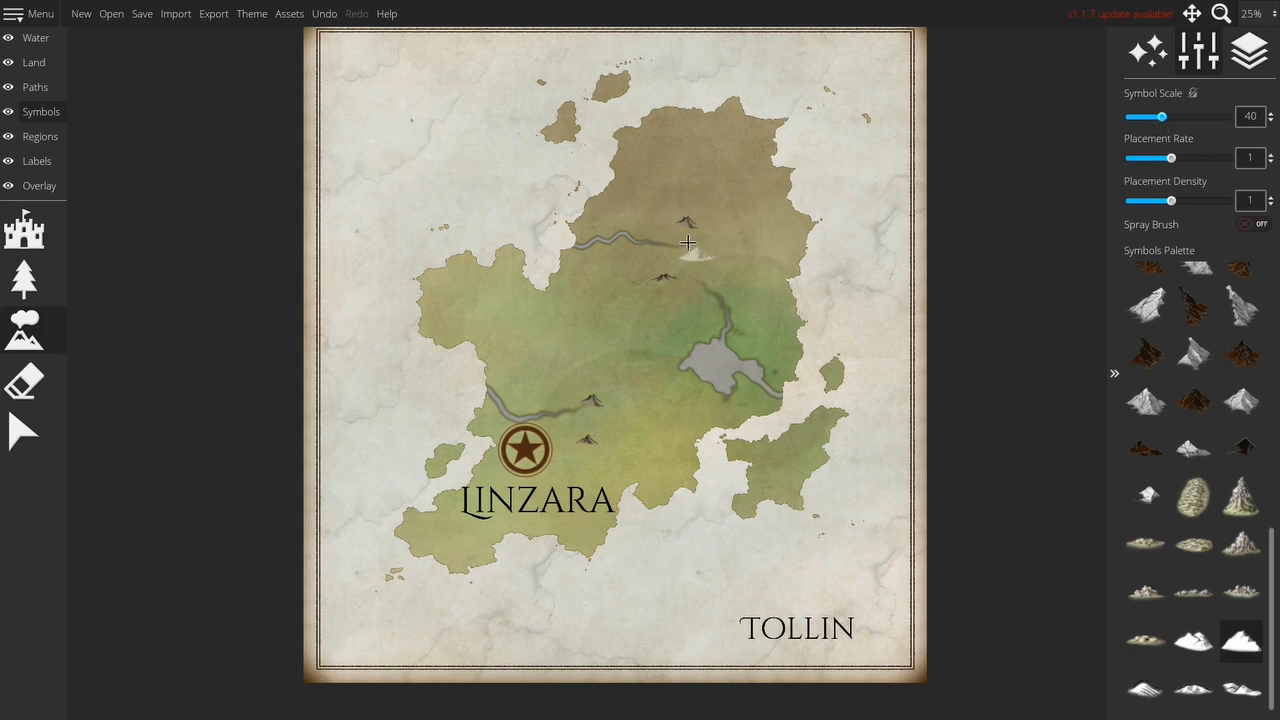
pyautogui.moveTo(653, 223)
pyautogui.mouseDown()
pyautogui.moveTo(699, 227)
pyautogui.moveTo(670, 199)
pyautogui.moveTo(708, 160)
pyautogui.moveTo(686, 202)
pyautogui.moveTo(729, 200)
pyautogui.moveTo(725, 245)
pyautogui.moveTo(645, 272)
pyautogui.moveTo(742, 278)
pyautogui.mouseUp()
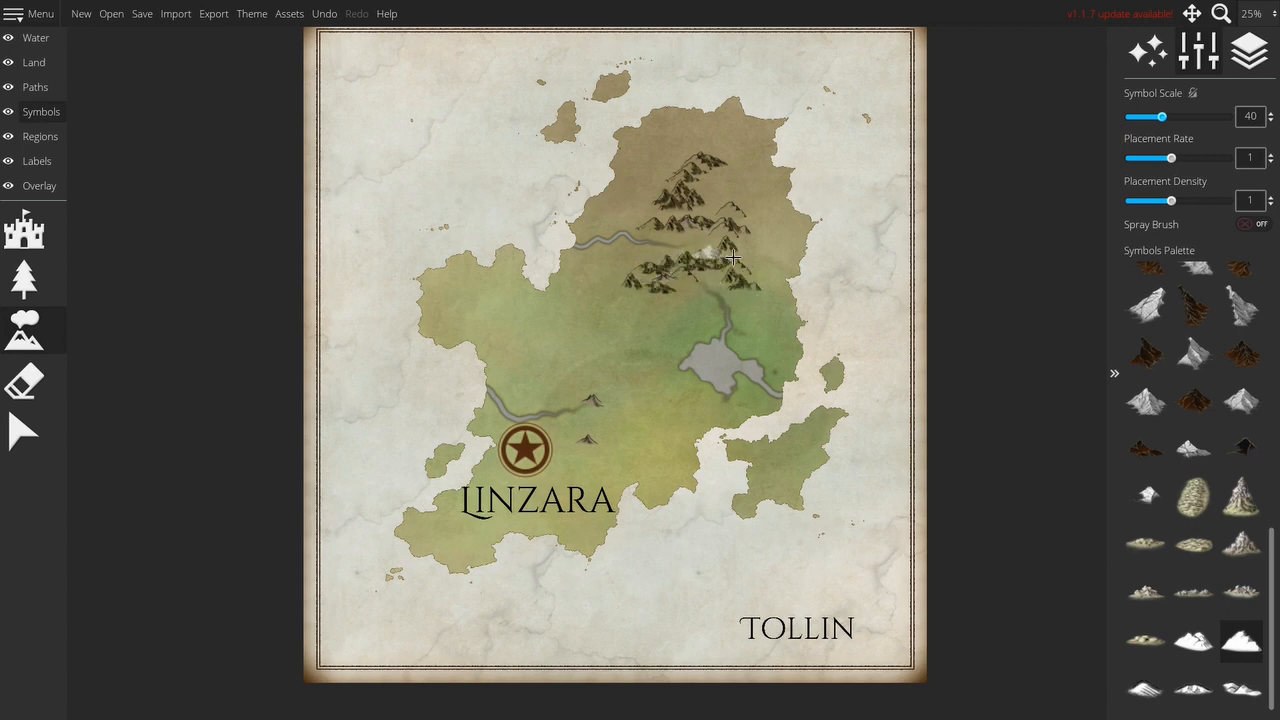
pyautogui.click(1197, 640)
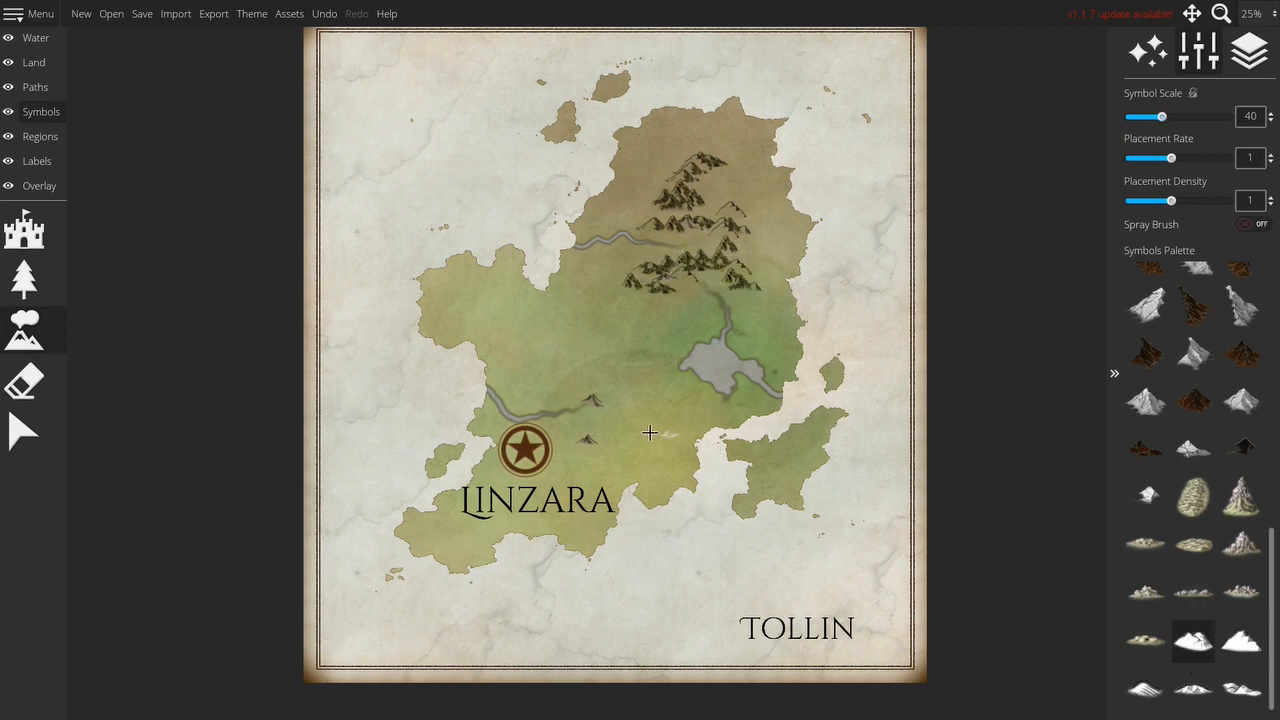
pyautogui.moveTo(583, 386)
pyautogui.mouseDown()
pyautogui.moveTo(609, 432)
pyautogui.moveTo(580, 455)
pyautogui.moveTo(600, 453)
pyautogui.moveTo(620, 412)
pyautogui.mouseUp()
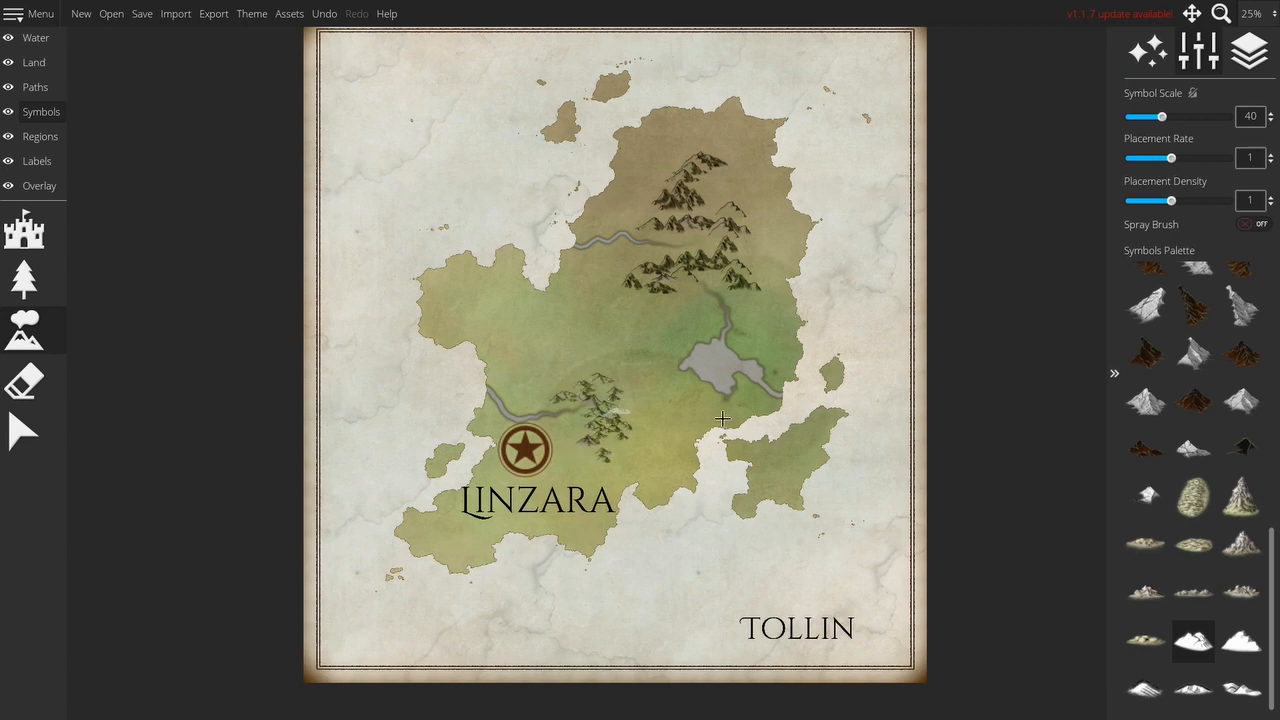
# - Place low mountain symbols in the island's centre, on the northwestern peninsula, on the eastern and southeastern islands, and around the northern range
pyautogui.click(1193, 688)
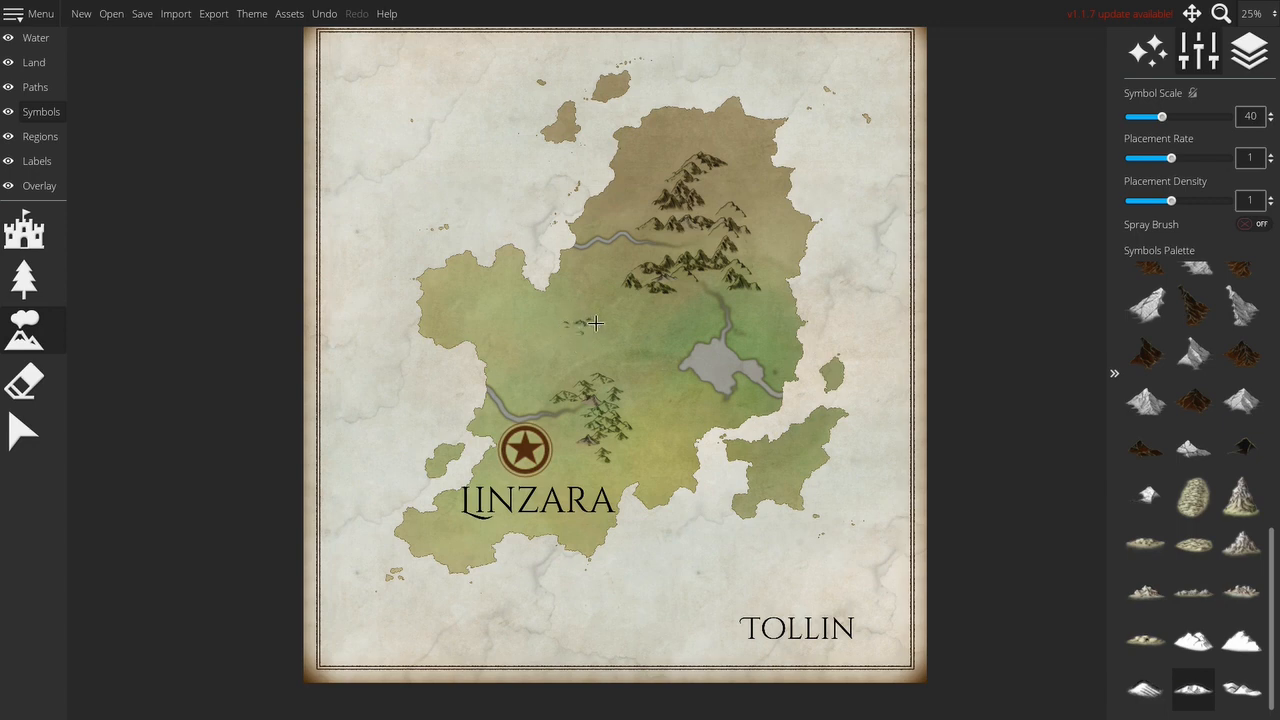
pyautogui.moveTo(593, 329); pyautogui.dragTo(553, 327)
pyautogui.moveTo(441, 290)
pyautogui.mouseDown()
pyautogui.moveTo(466, 282)
pyautogui.moveTo(485, 300)
pyautogui.mouseUp()
pyautogui.moveTo(791, 492); pyautogui.dragTo(784, 474)
pyautogui.moveTo(703, 149)
pyautogui.mouseDown()
pyautogui.moveTo(672, 163)
pyautogui.moveTo(671, 191)
pyautogui.moveTo(641, 209)
pyautogui.moveTo(682, 216)
pyautogui.moveTo(731, 165)
pyautogui.moveTo(724, 148)
pyautogui.moveTo(694, 180)
pyautogui.moveTo(710, 199)
pyautogui.moveTo(697, 214)
pyautogui.moveTo(656, 221)
pyautogui.moveTo(735, 201)
pyautogui.moveTo(748, 217)
pyautogui.moveTo(726, 228)
pyautogui.moveTo(761, 229)
pyautogui.moveTo(682, 239)
pyautogui.moveTo(760, 242)
pyautogui.moveTo(731, 256)
pyautogui.moveTo(760, 303)
pyautogui.moveTo(682, 257)
pyautogui.moveTo(610, 274)
pyautogui.moveTo(645, 276)
pyautogui.moveTo(604, 295)
pyautogui.moveTo(681, 291)
pyautogui.mouseUp()
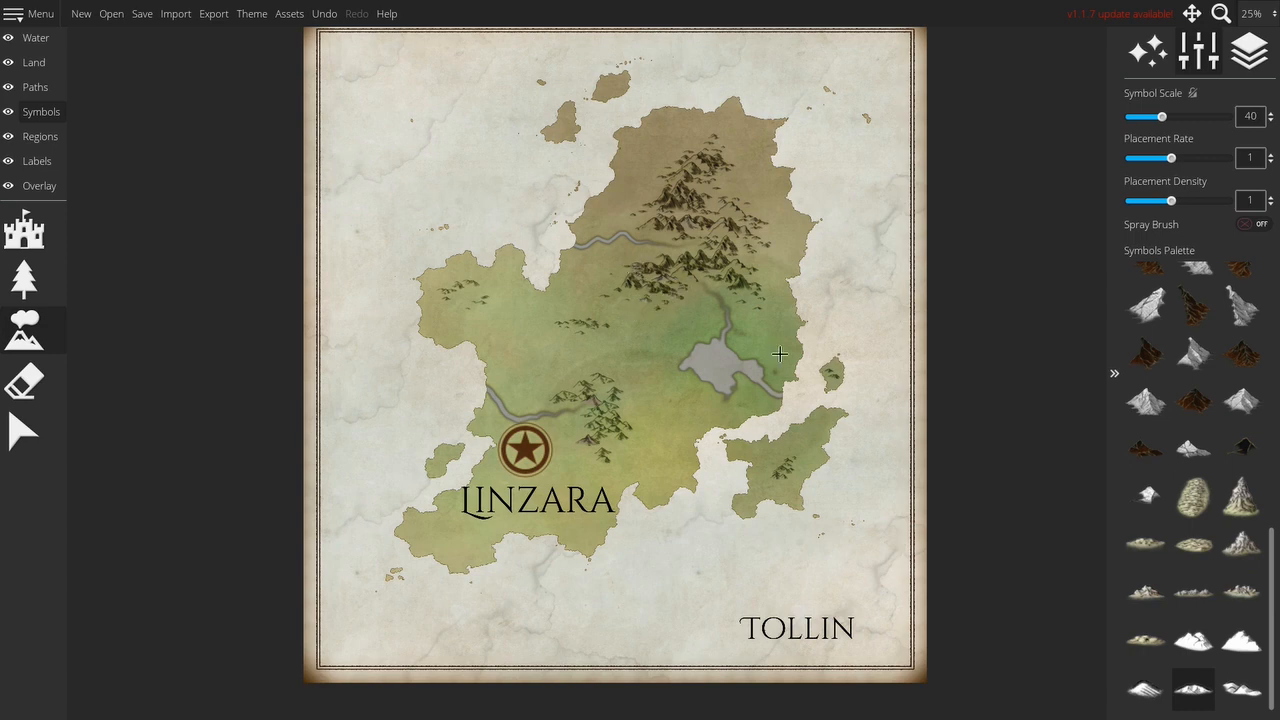
# - Scatter small hills at placement rate and density 1.5 around the northern range, the eastern islet, the central hills and the northwestern peninsula
pyautogui.click(1138, 674)
pyautogui.click(1199, 158)
pyautogui.click(1199, 201)
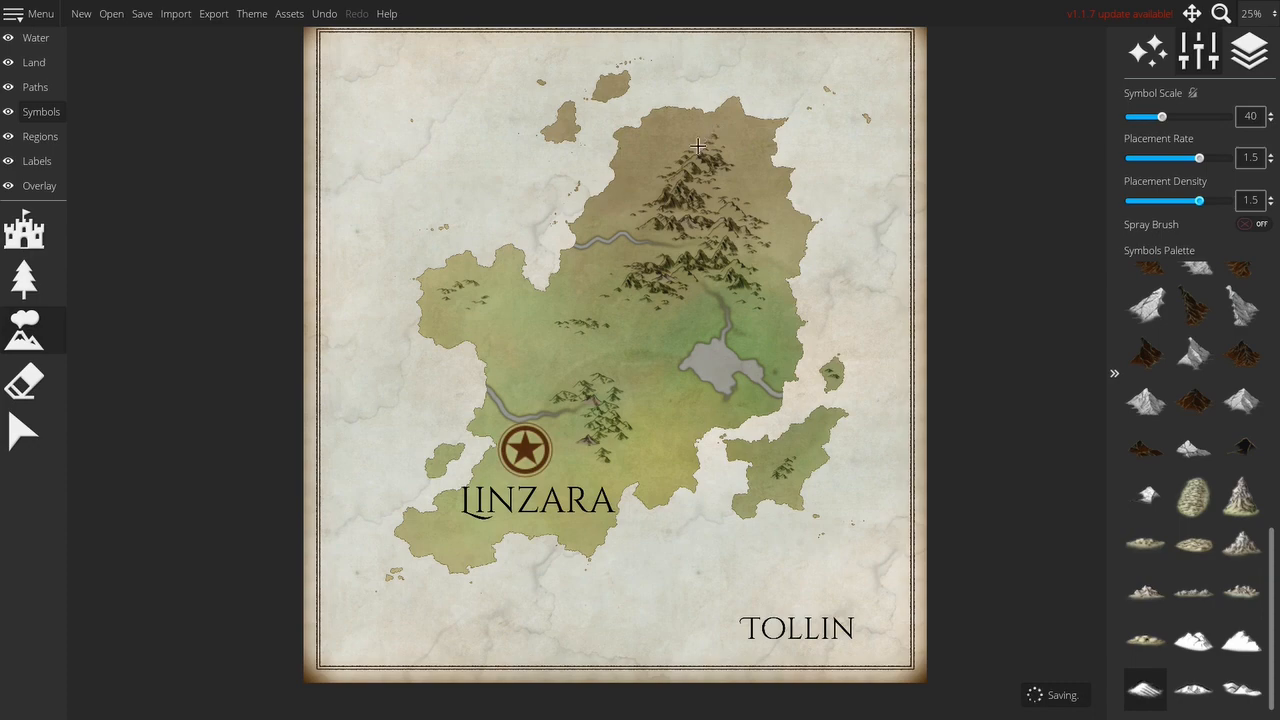
pyautogui.scroll(2, 663, 135)
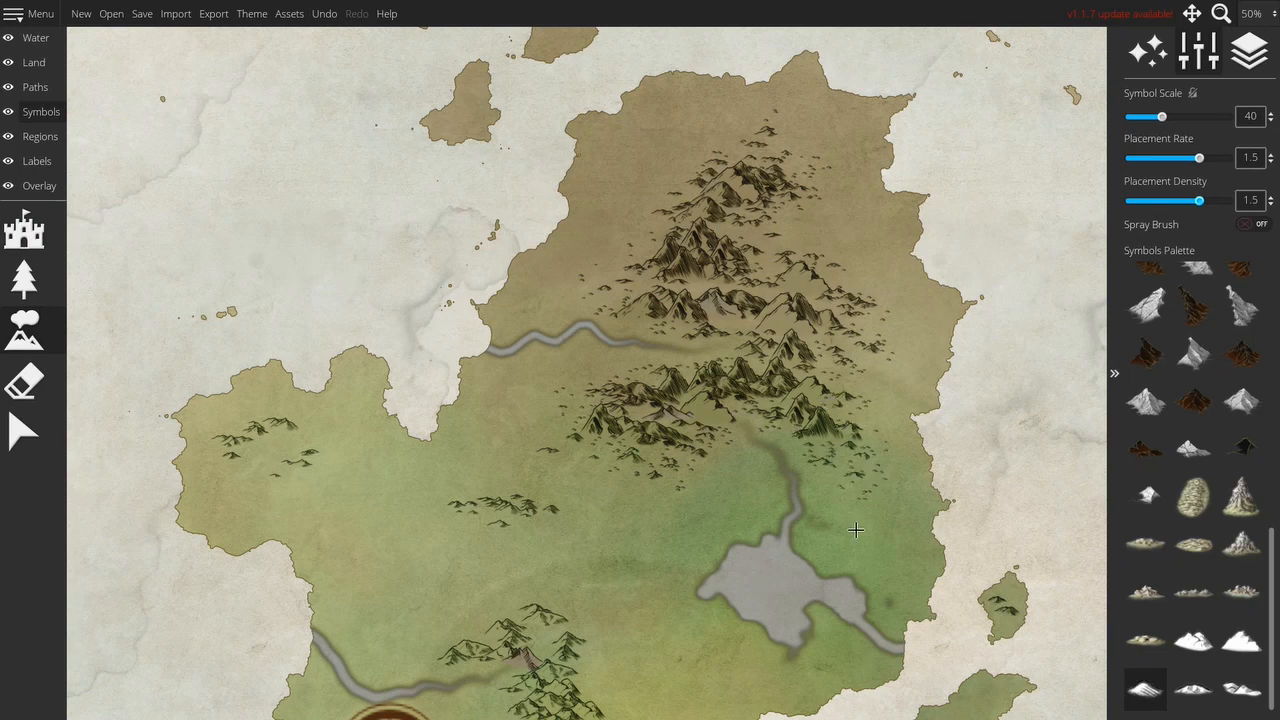
pyautogui.moveTo(963, 543); pyautogui.dragTo(852, 386)
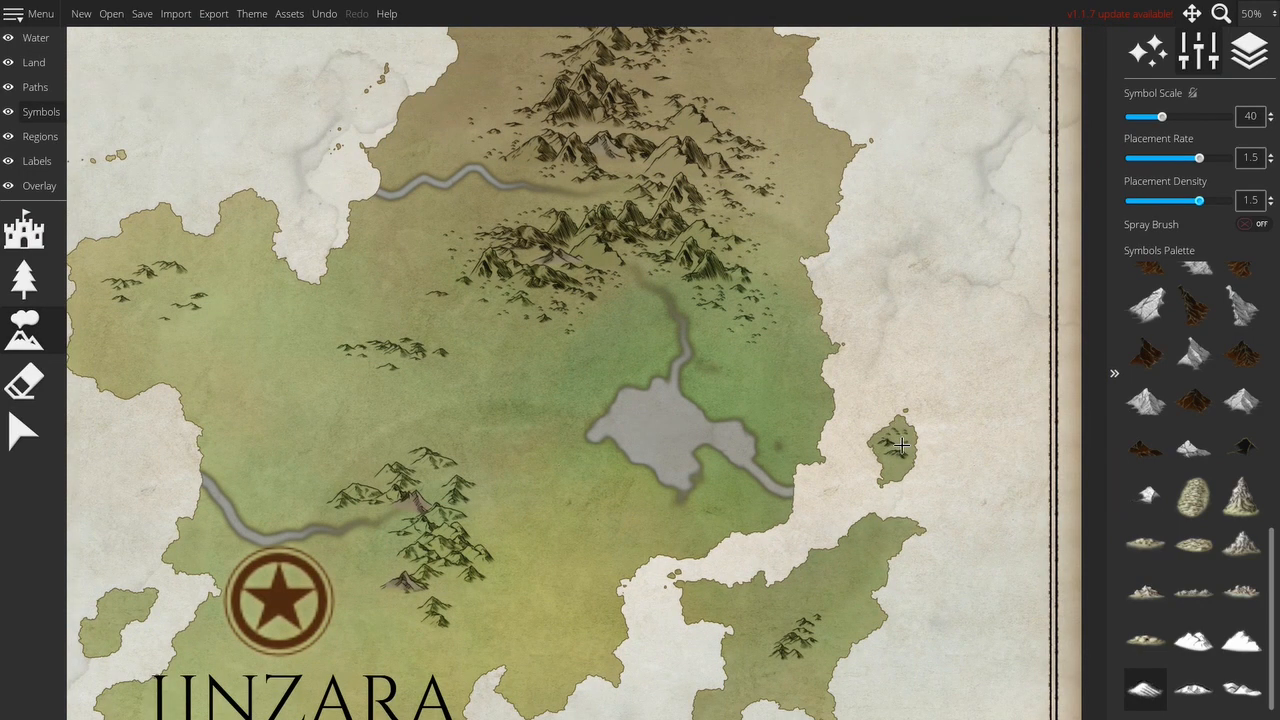
pyautogui.moveTo(574, 370)
pyautogui.mouseDown()
pyautogui.moveTo(728, 374)
pyautogui.moveTo(635, 357)
pyautogui.moveTo(668, 375)
pyautogui.mouseUp()
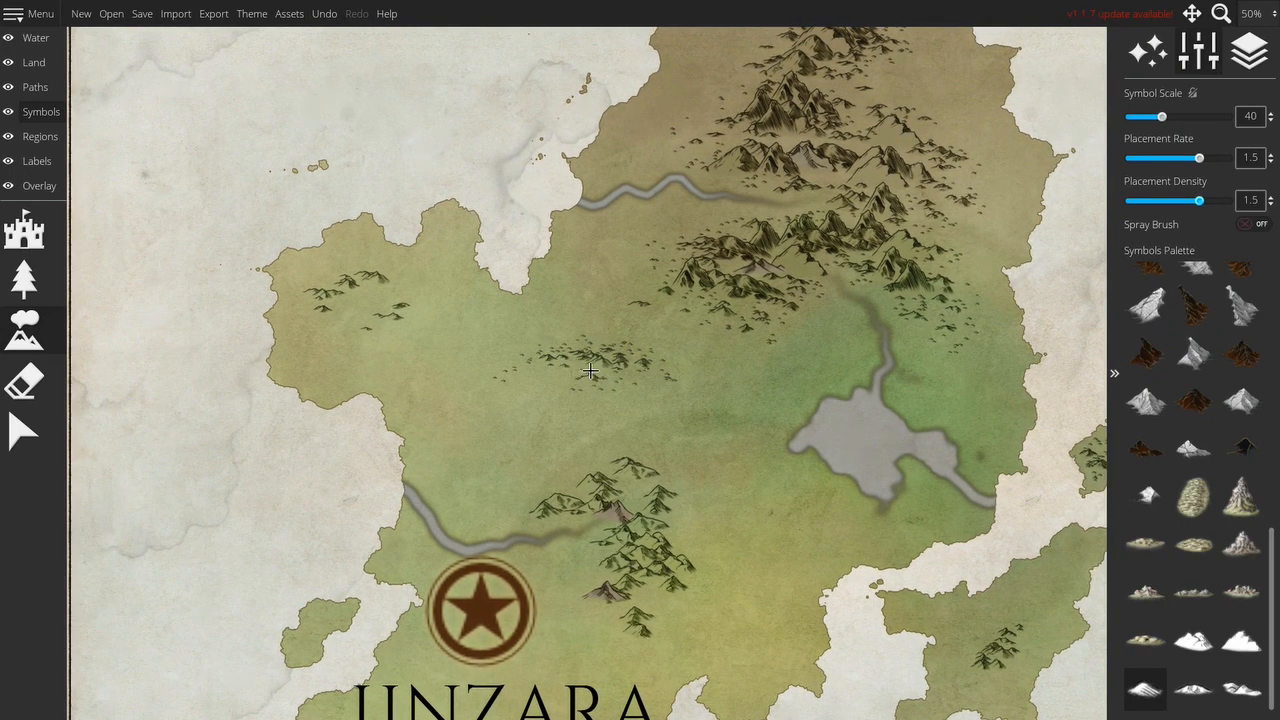
pyautogui.moveTo(309, 332); pyautogui.dragTo(373, 276)
pyautogui.moveTo(409, 320); pyautogui.dragTo(386, 324)
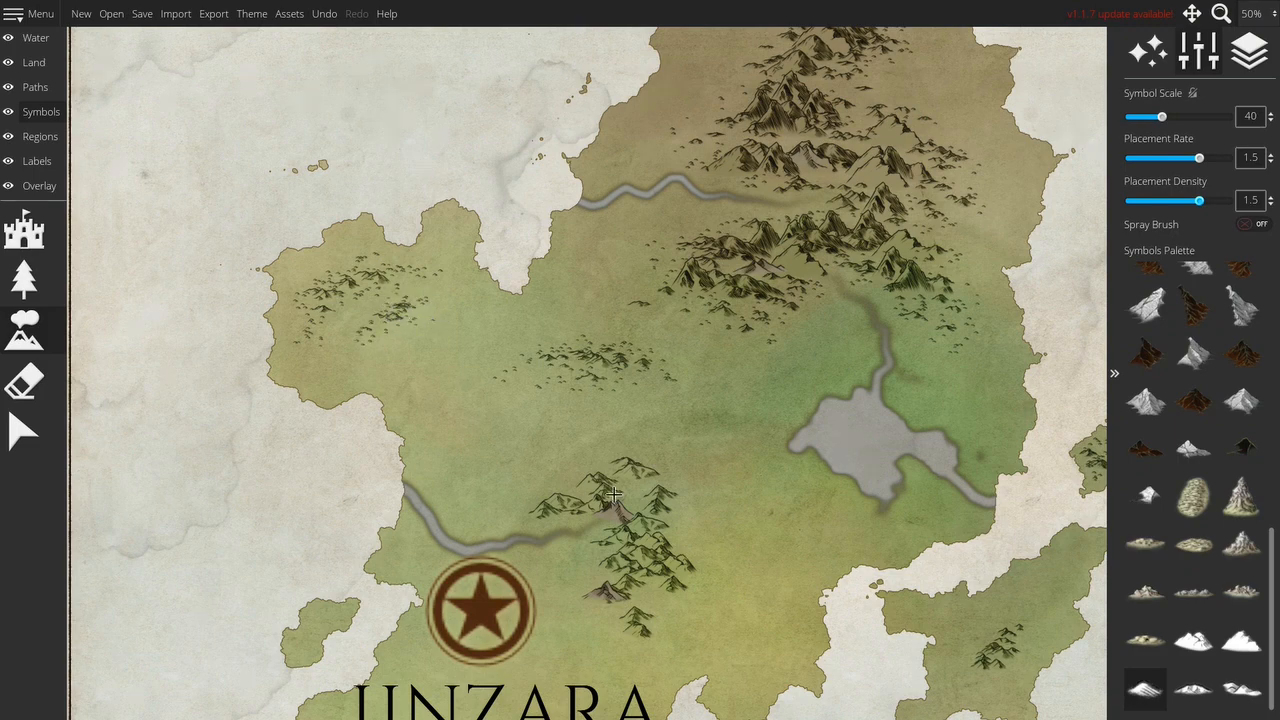
# - Surround the mountain range east of Linzara and the southeastern island's mountains with small hills
pyautogui.moveTo(612, 498); pyautogui.dragTo(567, 400)
pyautogui.moveTo(447, 424); pyautogui.dragTo(572, 371)
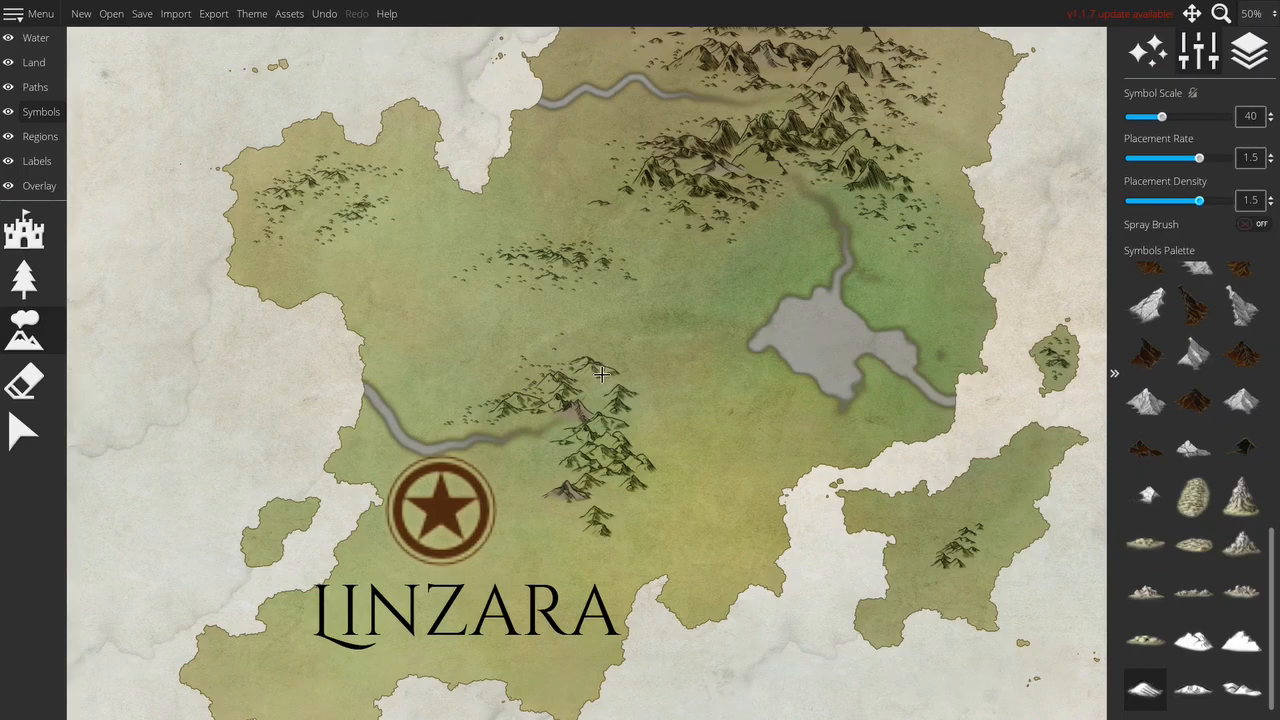
pyautogui.click(646, 403)
pyautogui.click(642, 437)
pyautogui.click(662, 468)
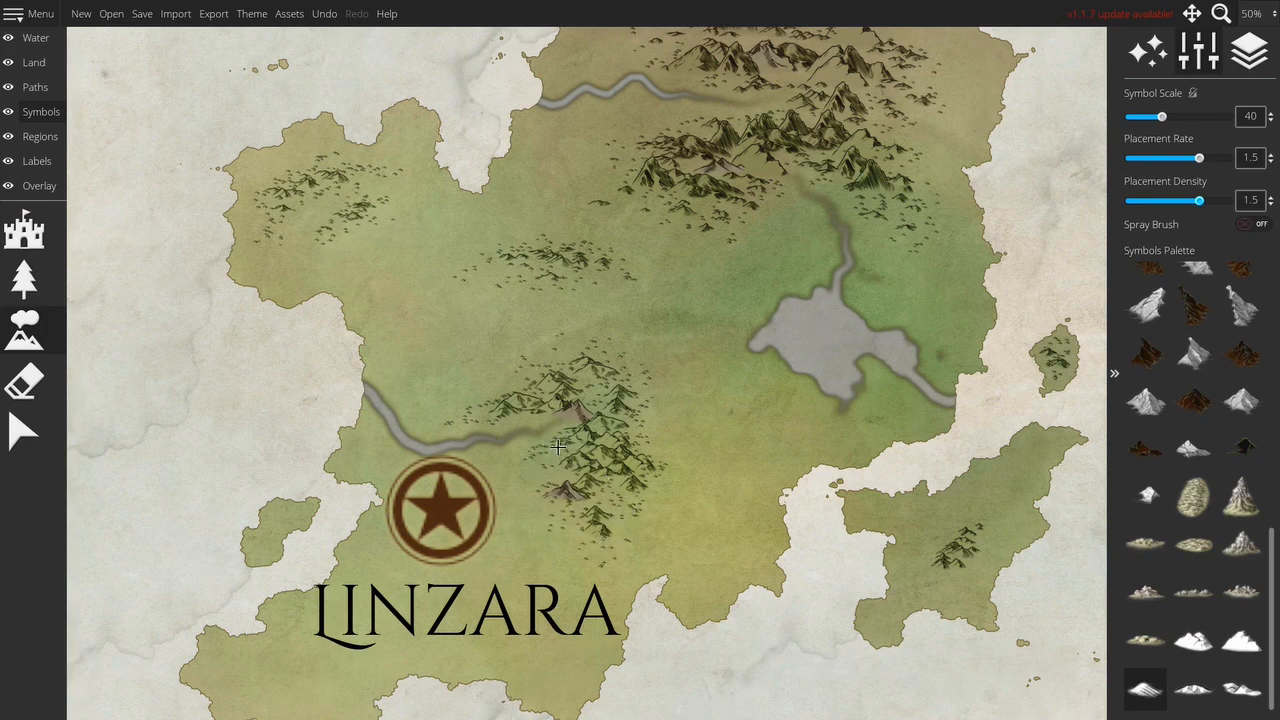
pyautogui.click(970, 526)
# - Add small hills to the two islands off the northwestern coast
pyautogui.moveTo(792, 348); pyautogui.dragTo(772, 452)
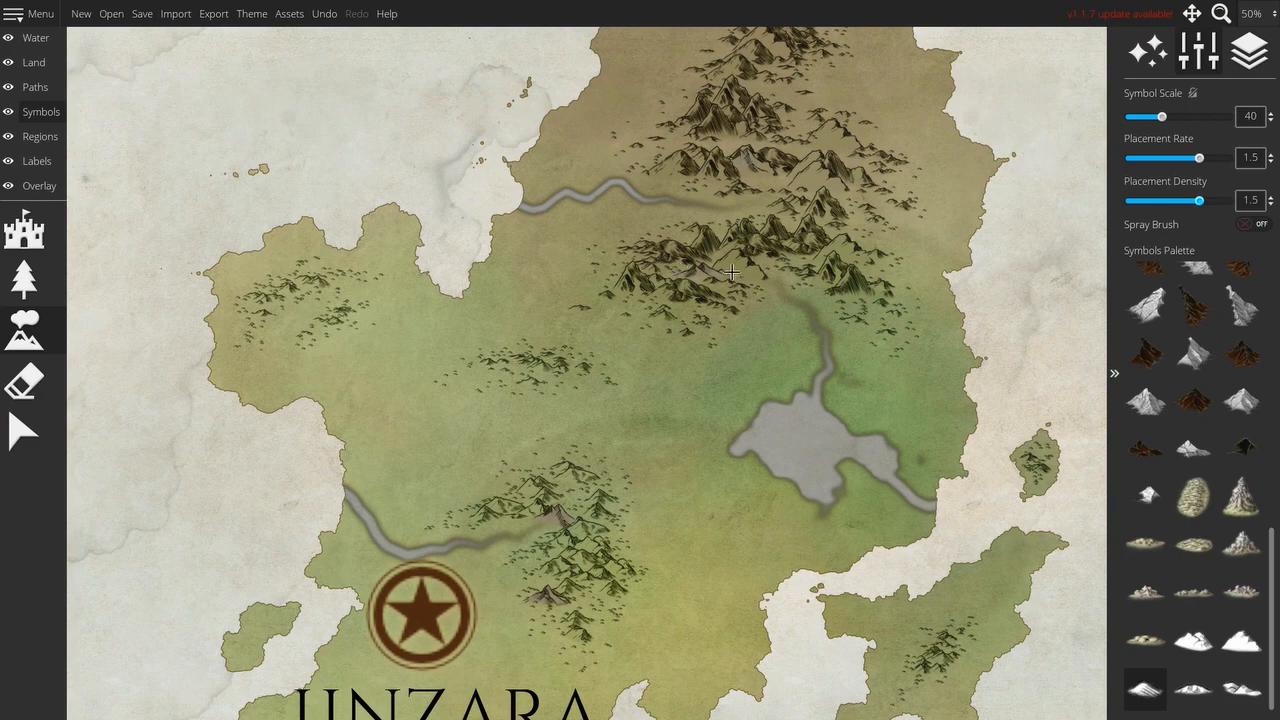
pyautogui.moveTo(832, 549); pyautogui.dragTo(869, 274)
pyautogui.scroll(-3, 711, 253)
pyautogui.moveTo(708, 248); pyautogui.dragTo(680, 368)
pyautogui.scroll(3, 680, 179)
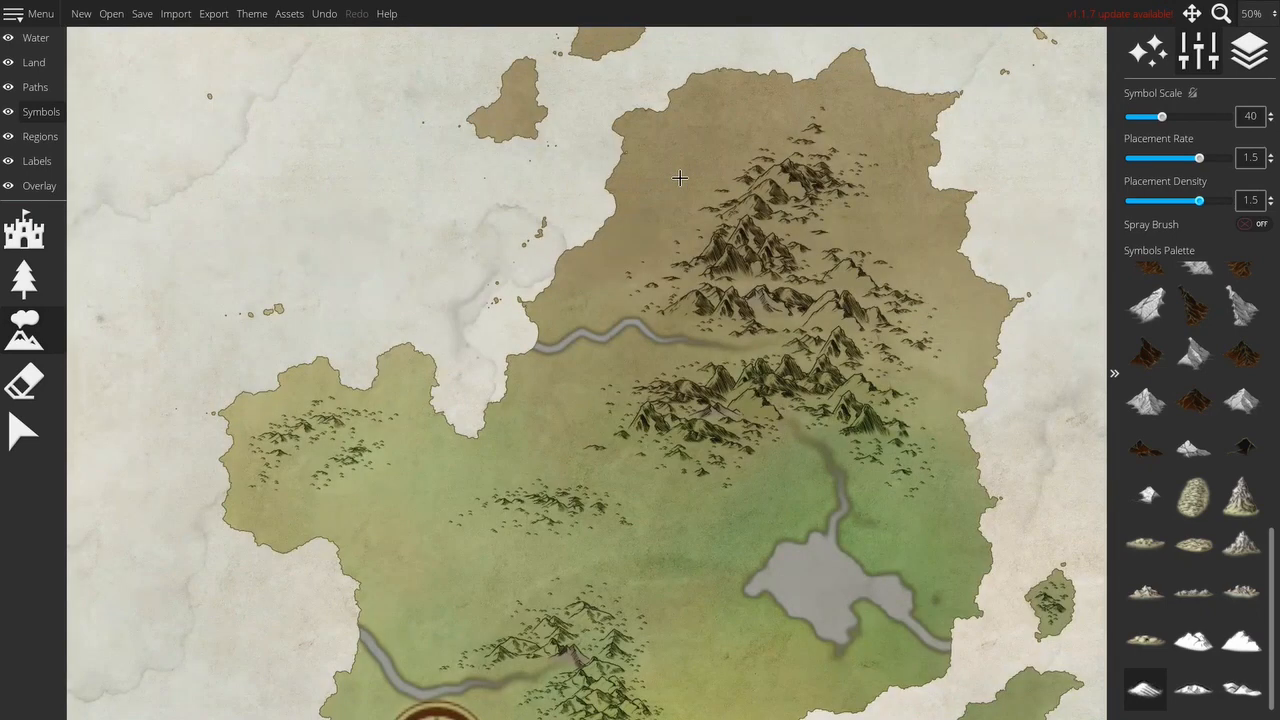
pyautogui.moveTo(518, 91); pyautogui.dragTo(508, 120)
pyautogui.moveTo(606, 47); pyautogui.dragTo(582, 133)
# - Place low mountains on both sides of the southern peninsula below Linzara and scatter small hills around them
pyautogui.moveTo(404, 683); pyautogui.dragTo(568, 213)
pyautogui.click(1193, 688)
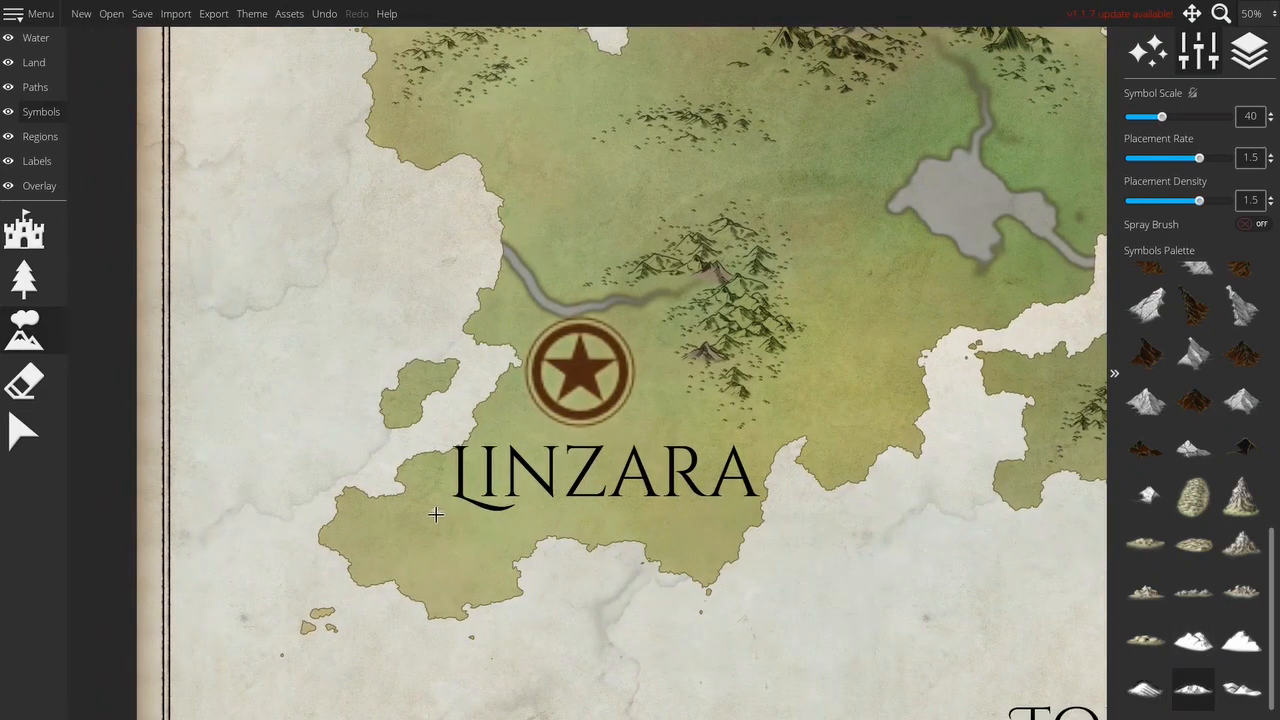
pyautogui.moveTo(390, 535)
pyautogui.mouseDown()
pyautogui.moveTo(420, 550)
pyautogui.moveTo(528, 537)
pyautogui.mouseUp()
pyautogui.moveTo(625, 518)
pyautogui.mouseDown()
pyautogui.moveTo(656, 532)
pyautogui.moveTo(725, 540)
pyautogui.mouseUp()
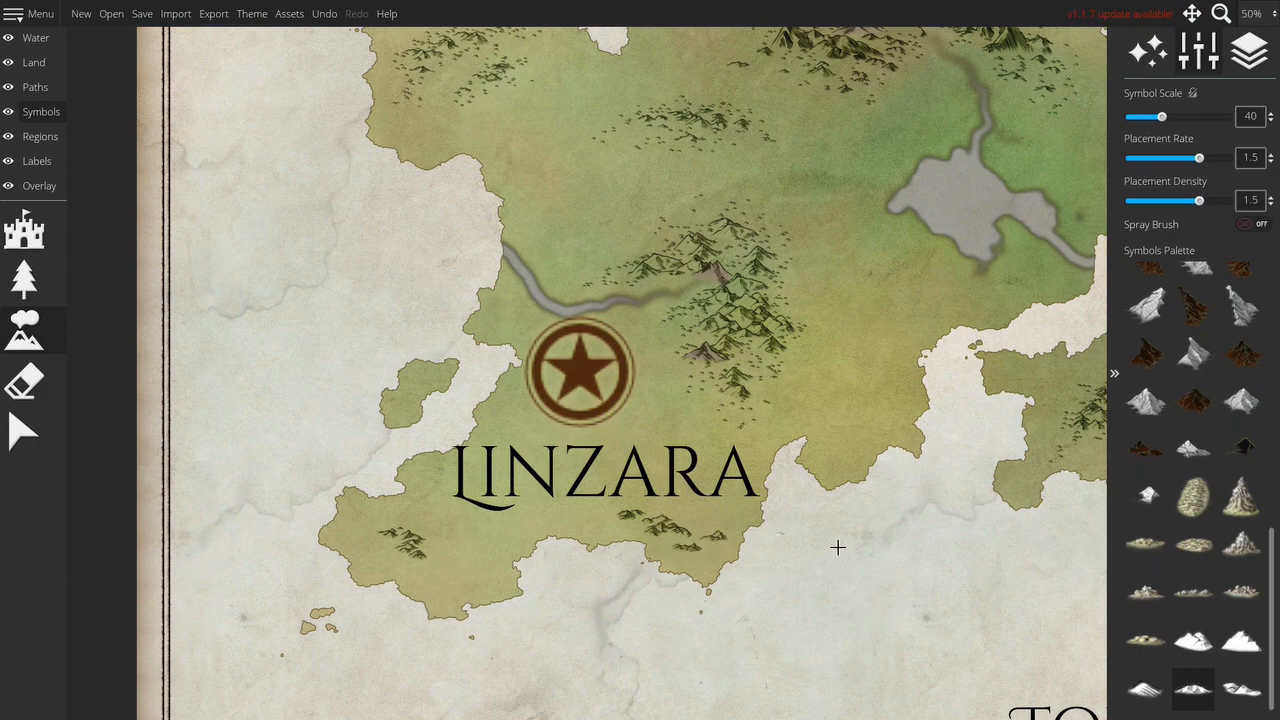
pyautogui.click(1144, 692)
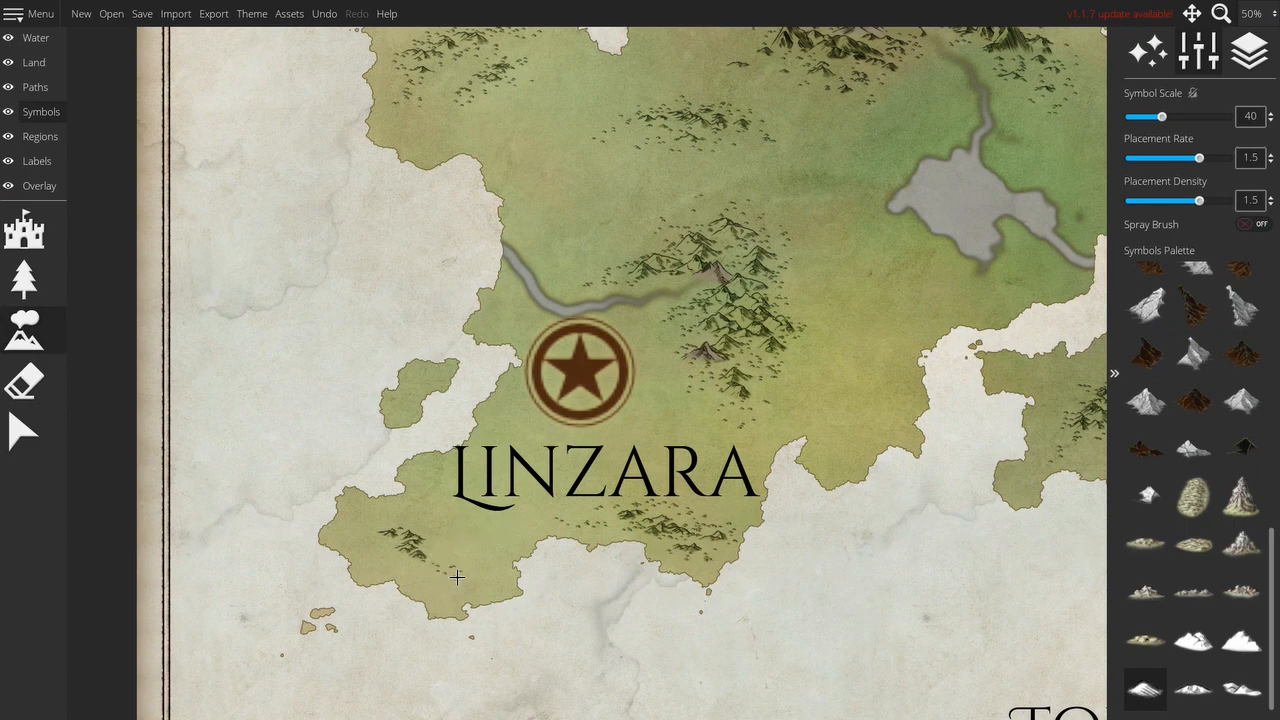
pyautogui.moveTo(373, 540); pyautogui.dragTo(417, 557)
# - Add tall mountain symbols to the northern end of the range east of Linzara
pyautogui.moveTo(809, 189); pyautogui.dragTo(583, 460)
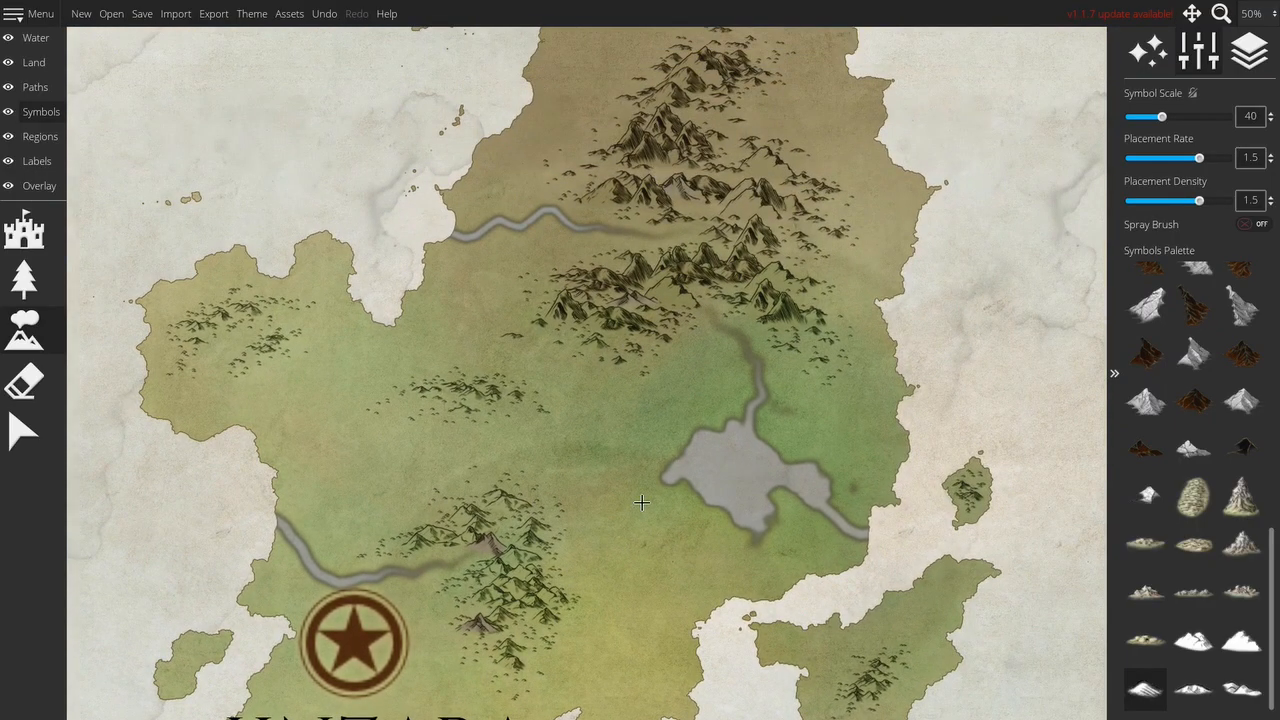
pyautogui.click(1242, 642)
pyautogui.moveTo(704, 603); pyautogui.dragTo(794, 475)
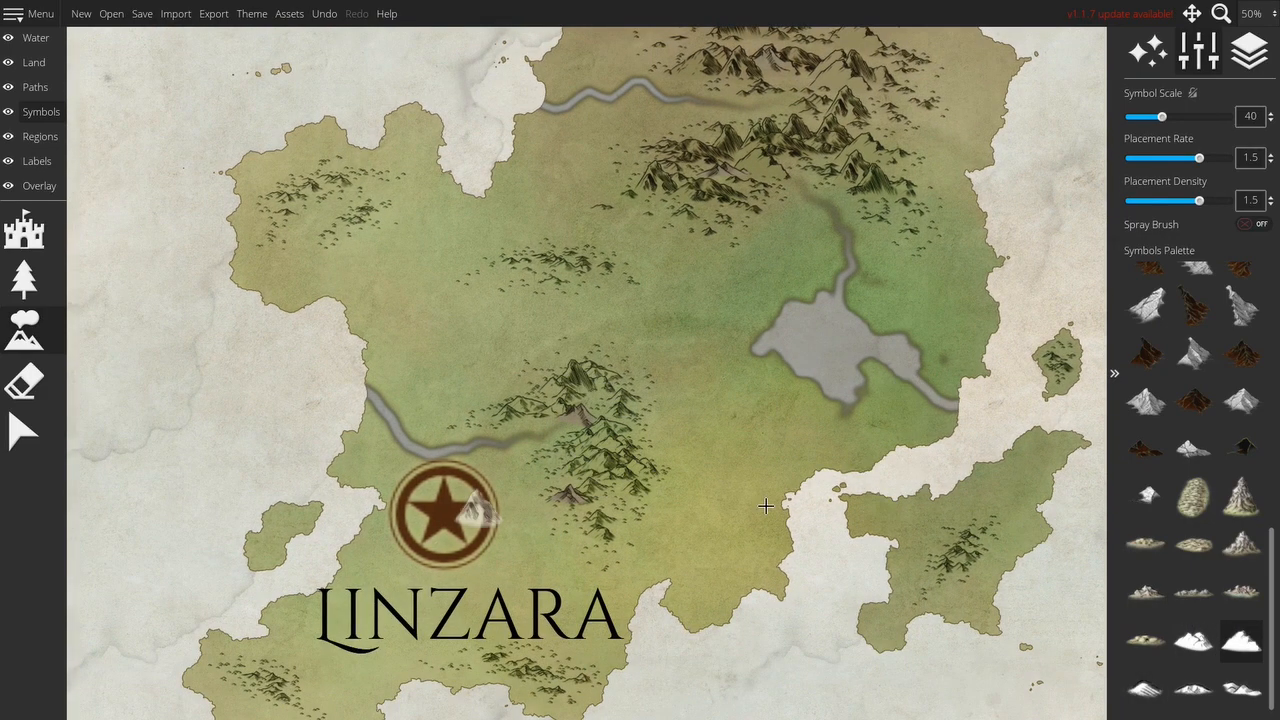
# - Set the land colour brush to dark olive brown, size 256 and opacity 0.15, filtered to affect only Mountains
pyautogui.scroll(-3, 700, 440)
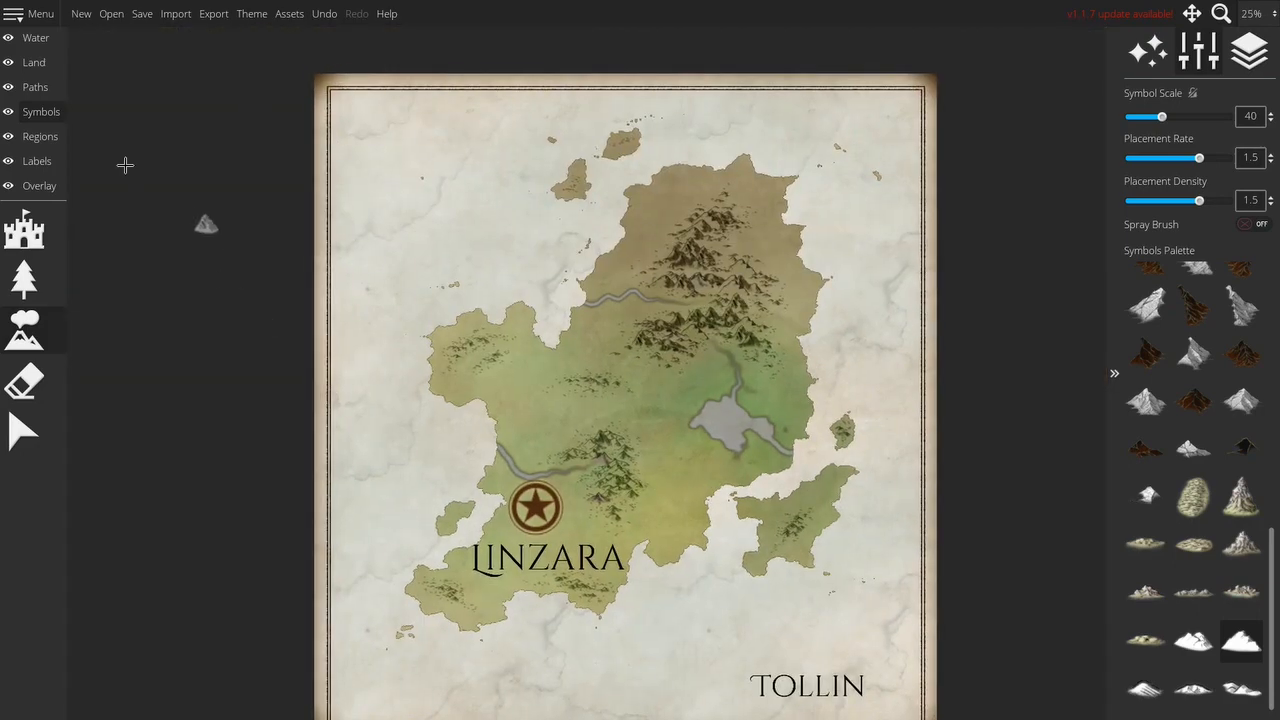
pyautogui.click(34, 62)
pyautogui.click(27, 482)
pyautogui.scroll(-1, 1155, 672)
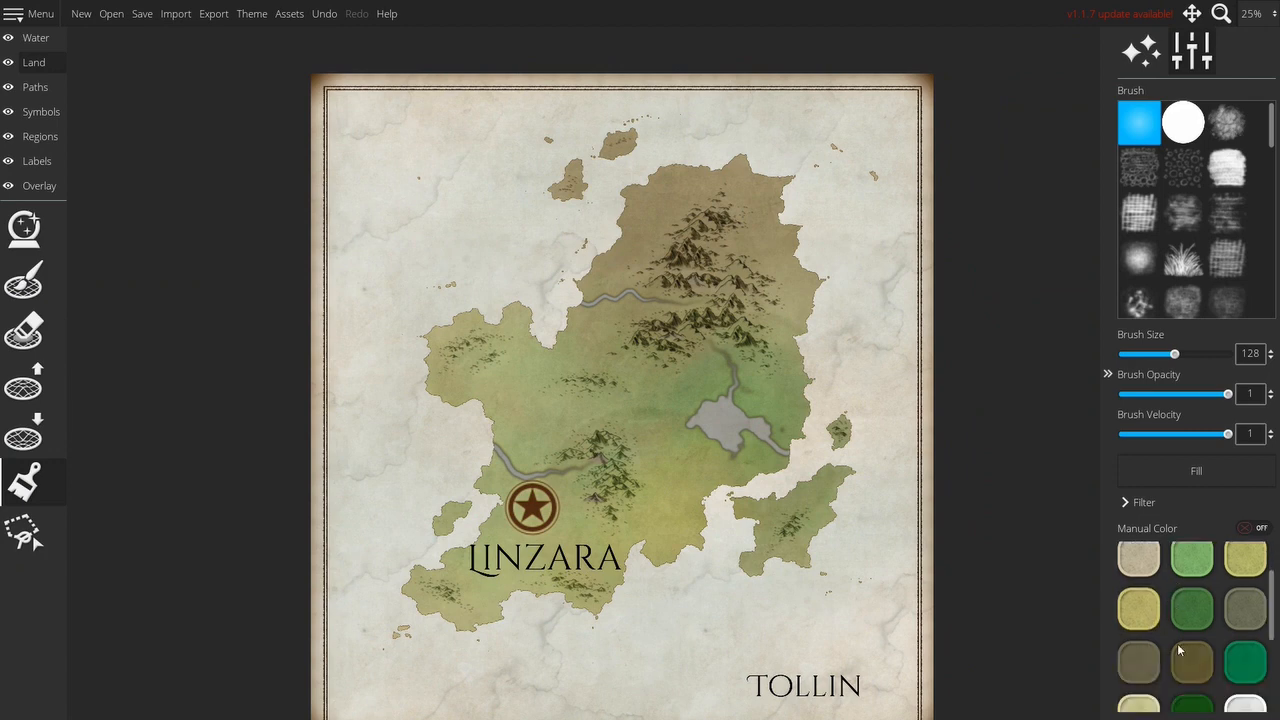
pyautogui.click(1140, 502)
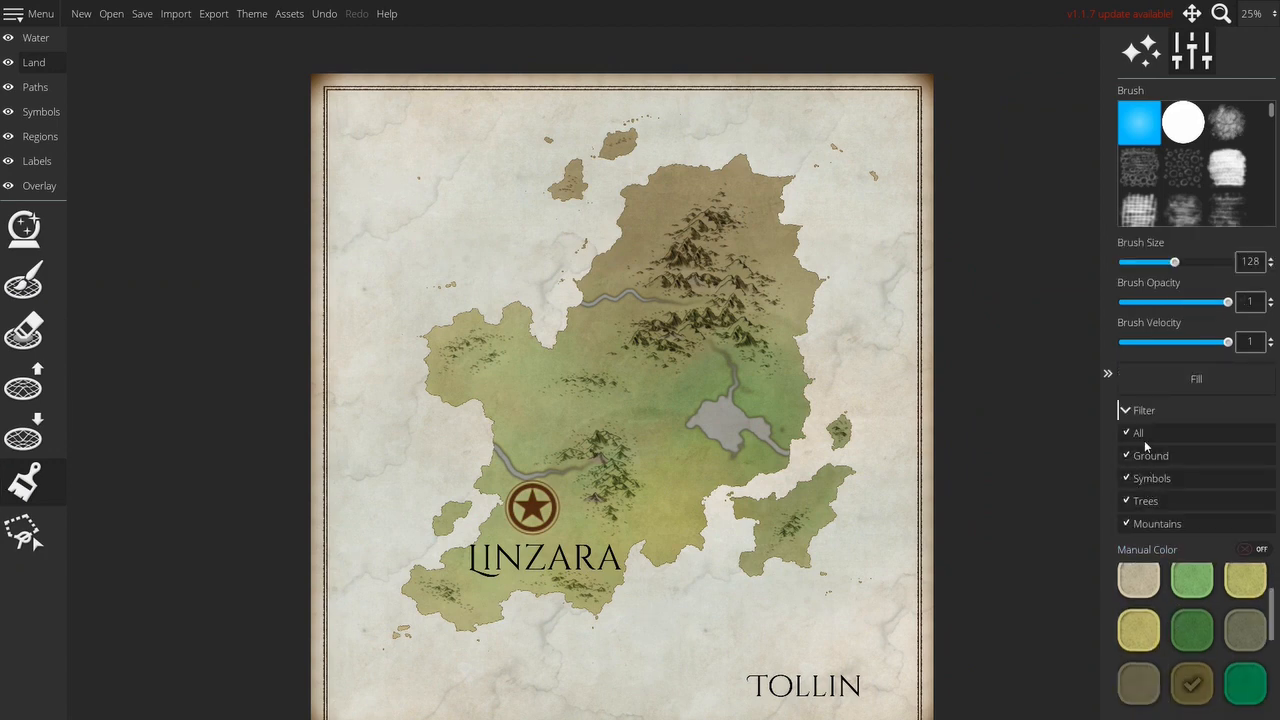
pyautogui.click(1153, 524)
pyautogui.moveTo(1228, 301); pyautogui.dragTo(1137, 301)
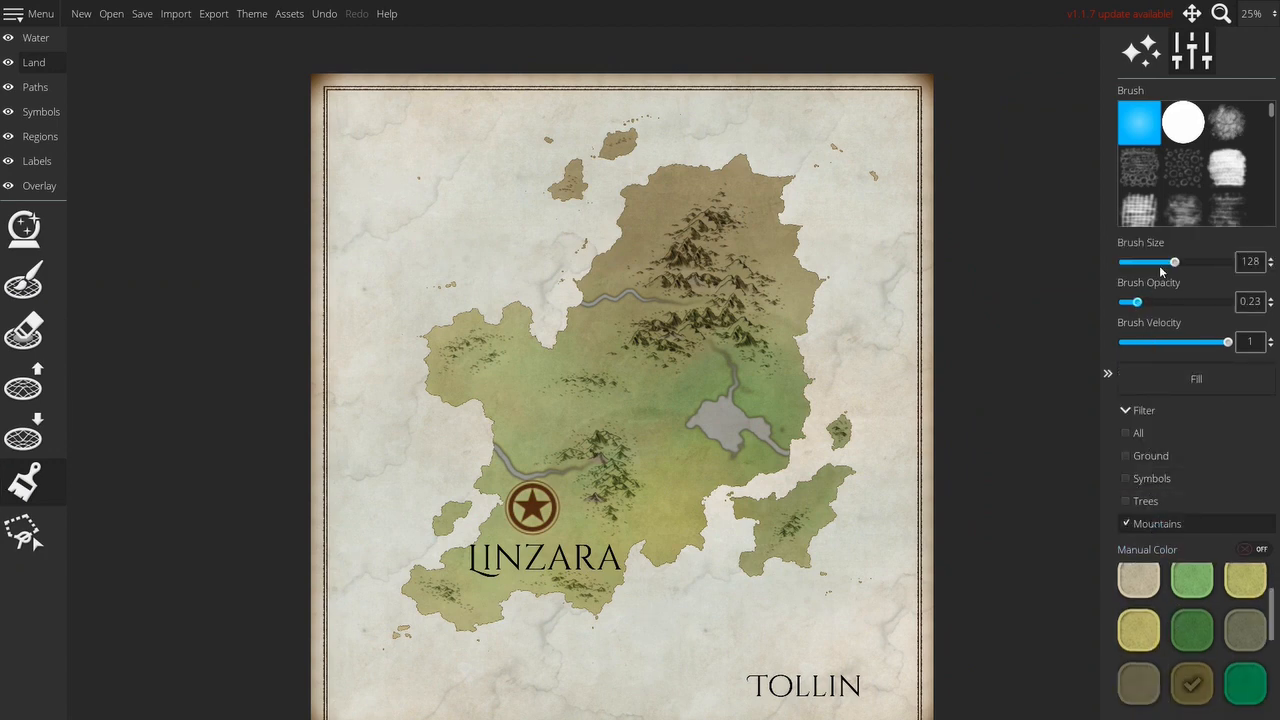
pyautogui.moveTo(1174, 262); pyautogui.dragTo(1228, 262)
pyautogui.moveTo(1132, 304); pyautogui.dragTo(1126, 302)
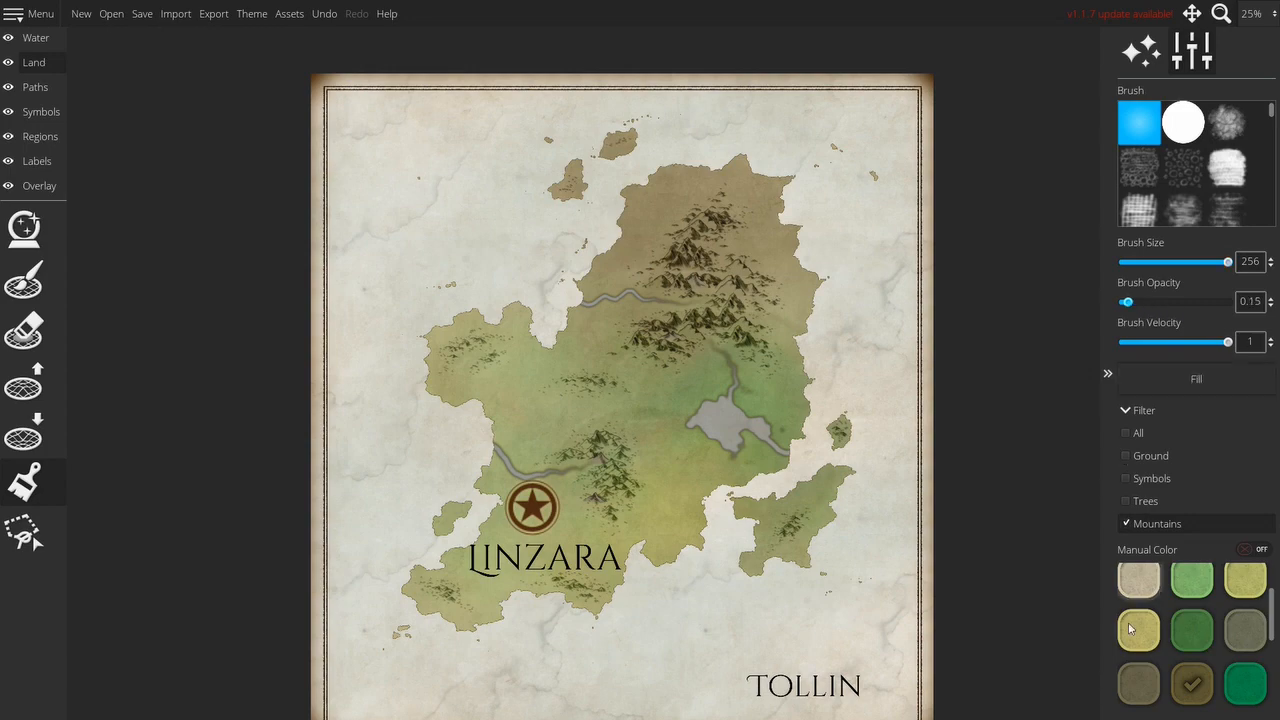
# - Switch the brush to the grey-brown colour and tint the mountains and hills across the island
pyautogui.scroll(1, 672, 556)
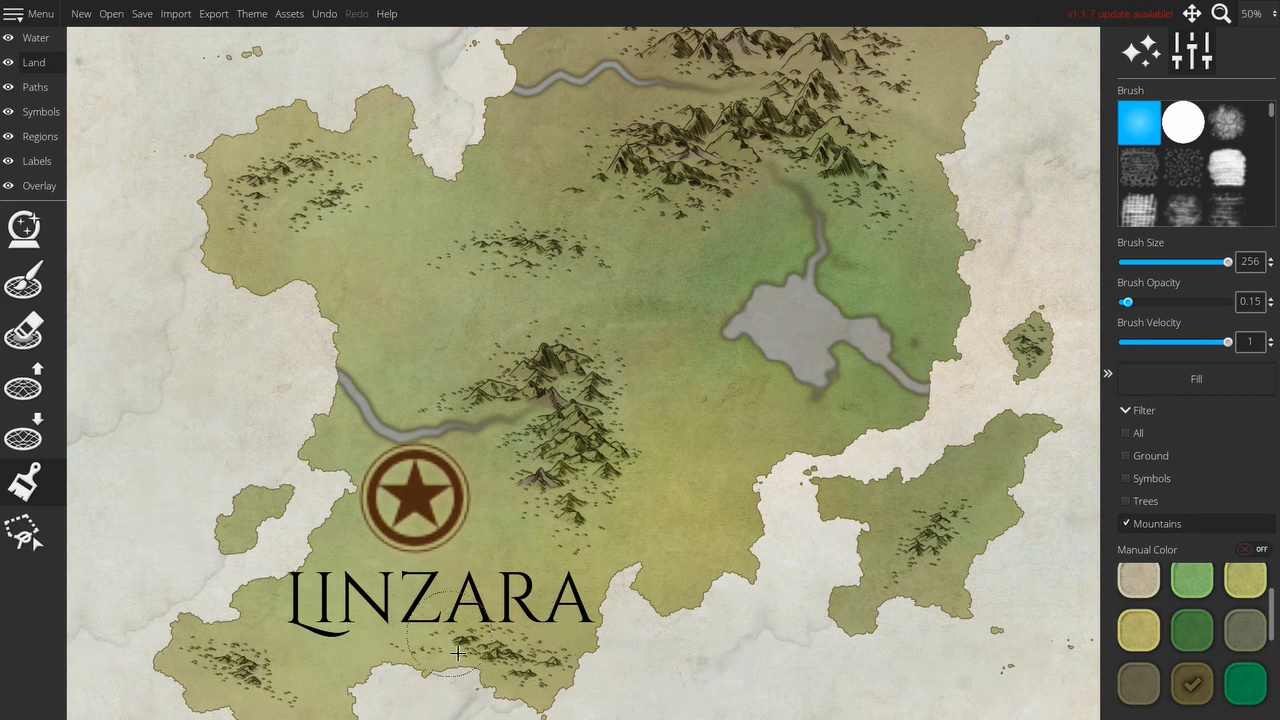
pyautogui.click(1139, 683)
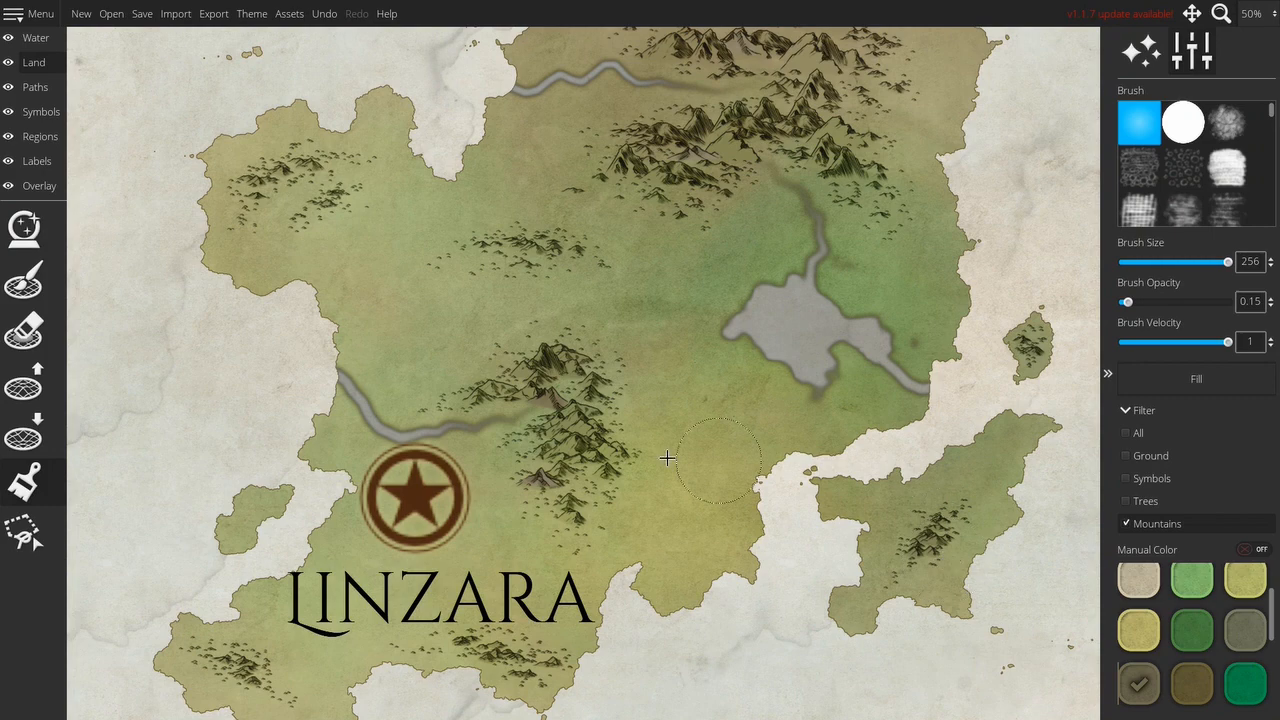
pyautogui.moveTo(633, 377); pyautogui.dragTo(592, 541)
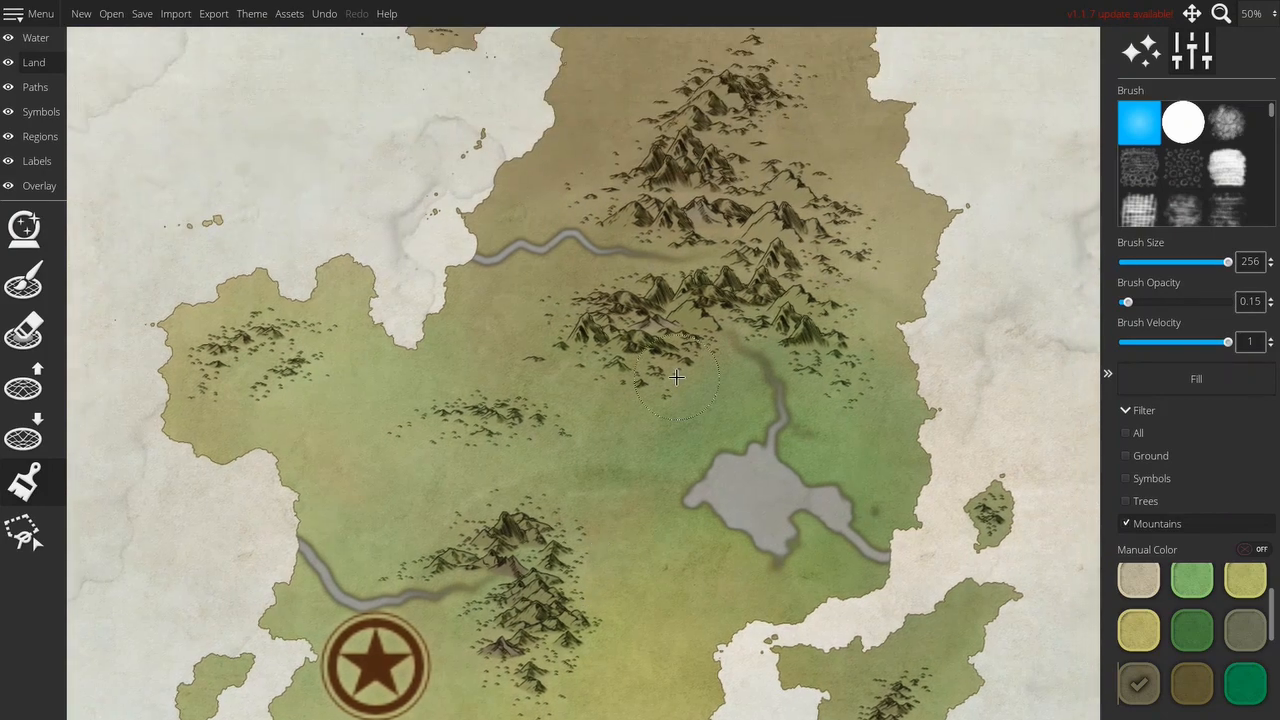
pyautogui.moveTo(823, 231); pyautogui.dragTo(774, 486)
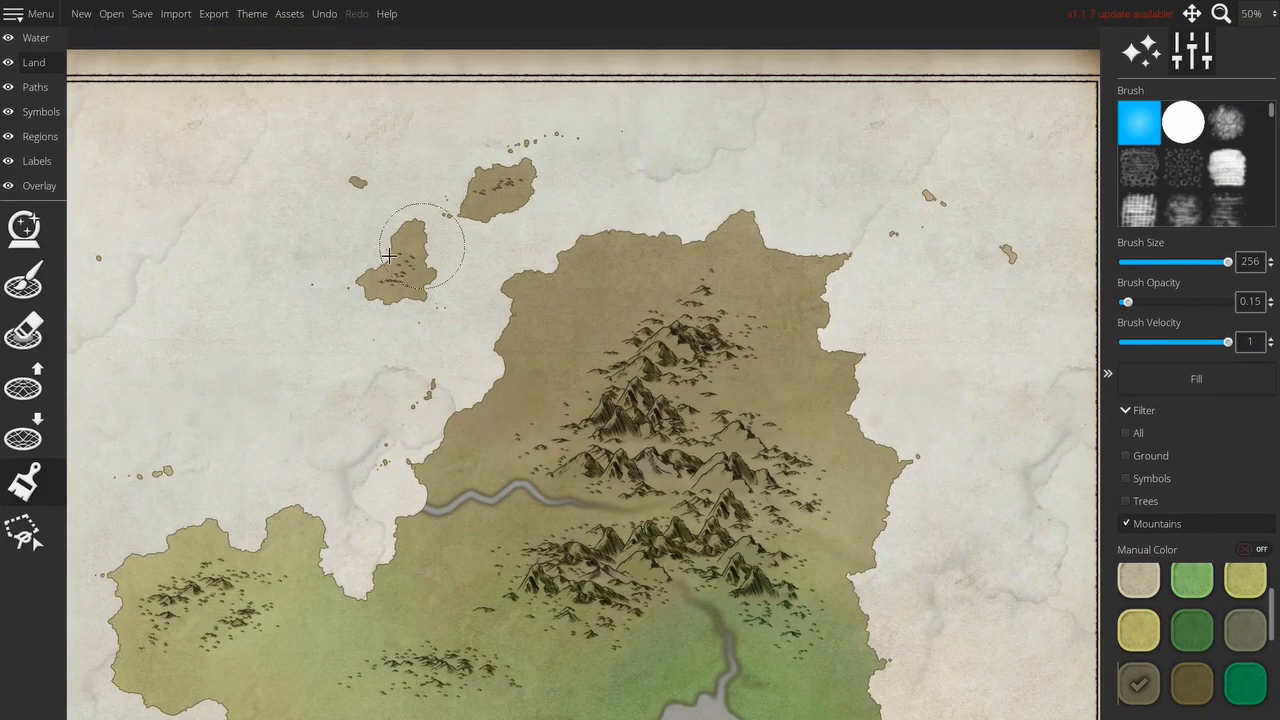
pyautogui.scroll(-2, 471, 237)
pyautogui.moveTo(527, 462); pyautogui.dragTo(543, 449)
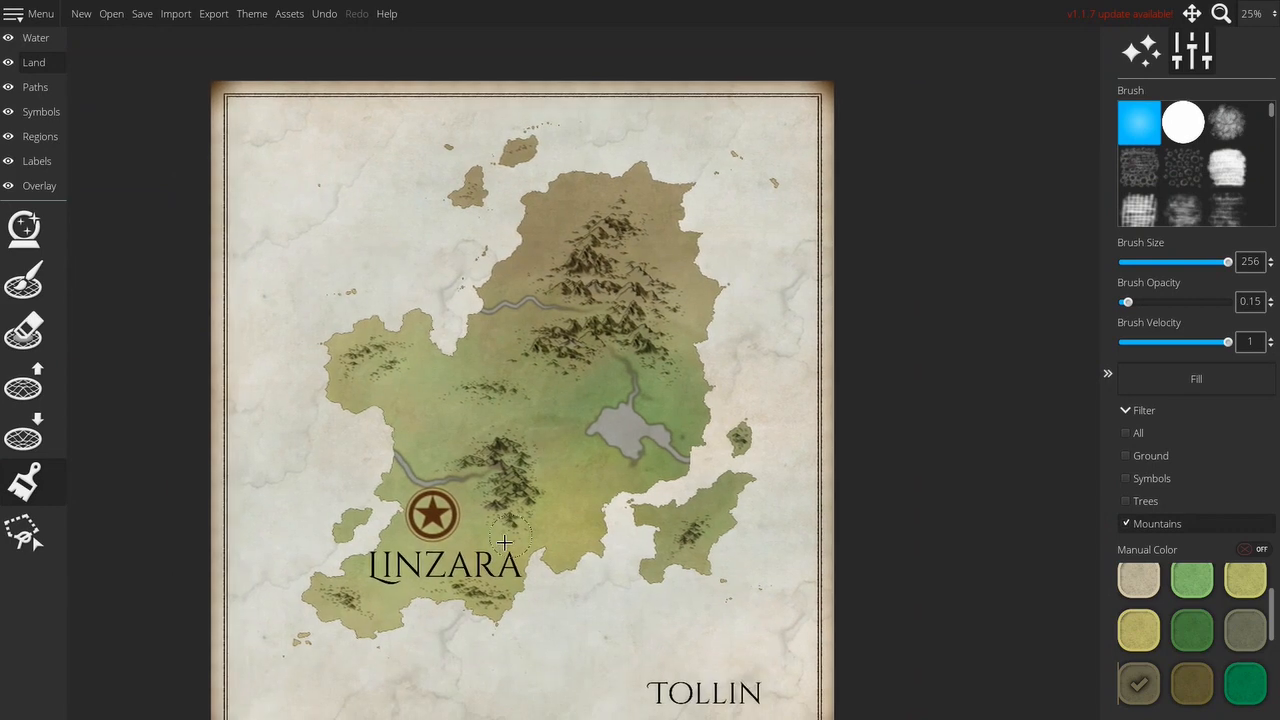
# - Allow all symbol types to be selected, shrink Linzara's oversized city symbol, and move it just south of the river
pyautogui.scroll(1, 504, 540)
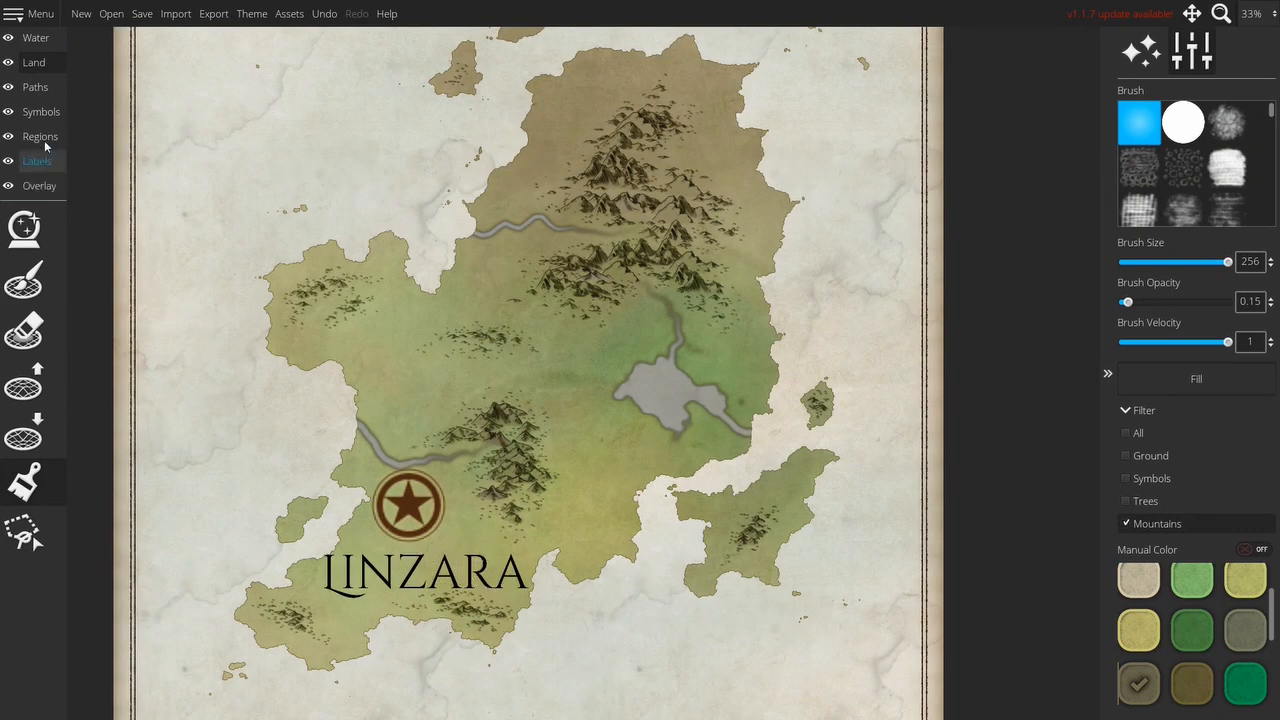
pyautogui.click(40, 111)
pyautogui.click(24, 430)
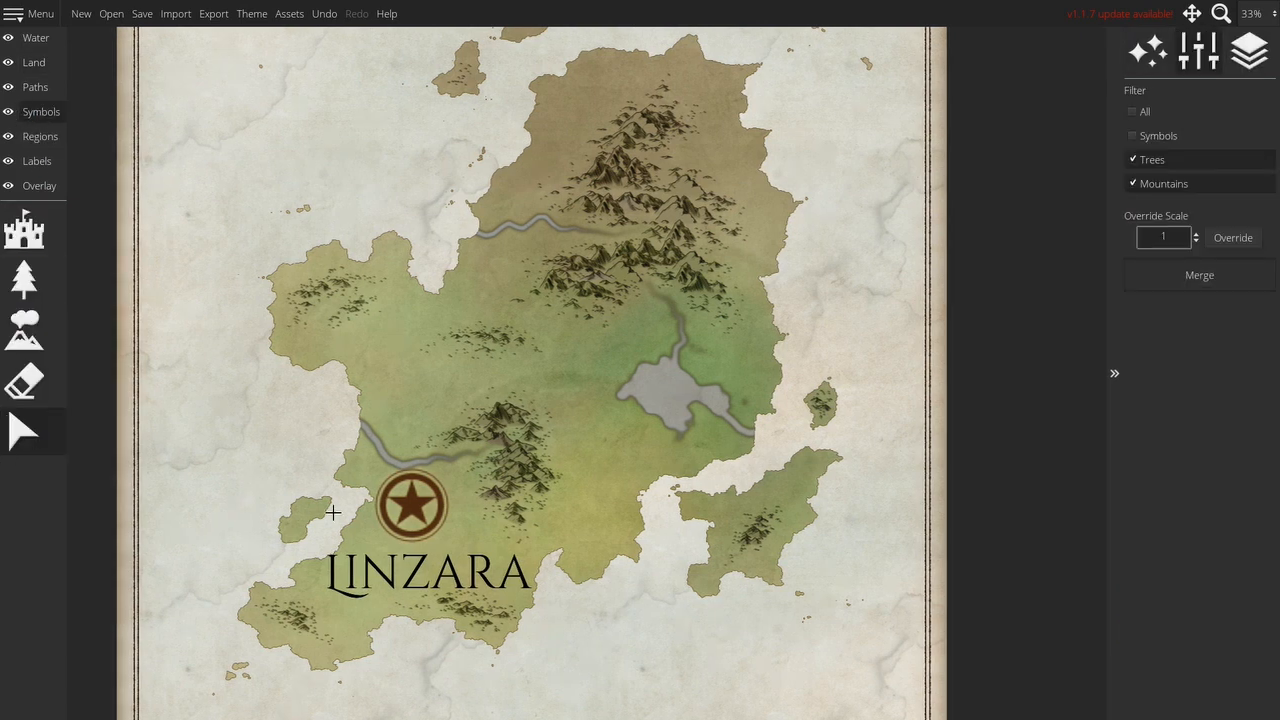
pyautogui.click(1183, 137)
pyautogui.click(420, 500)
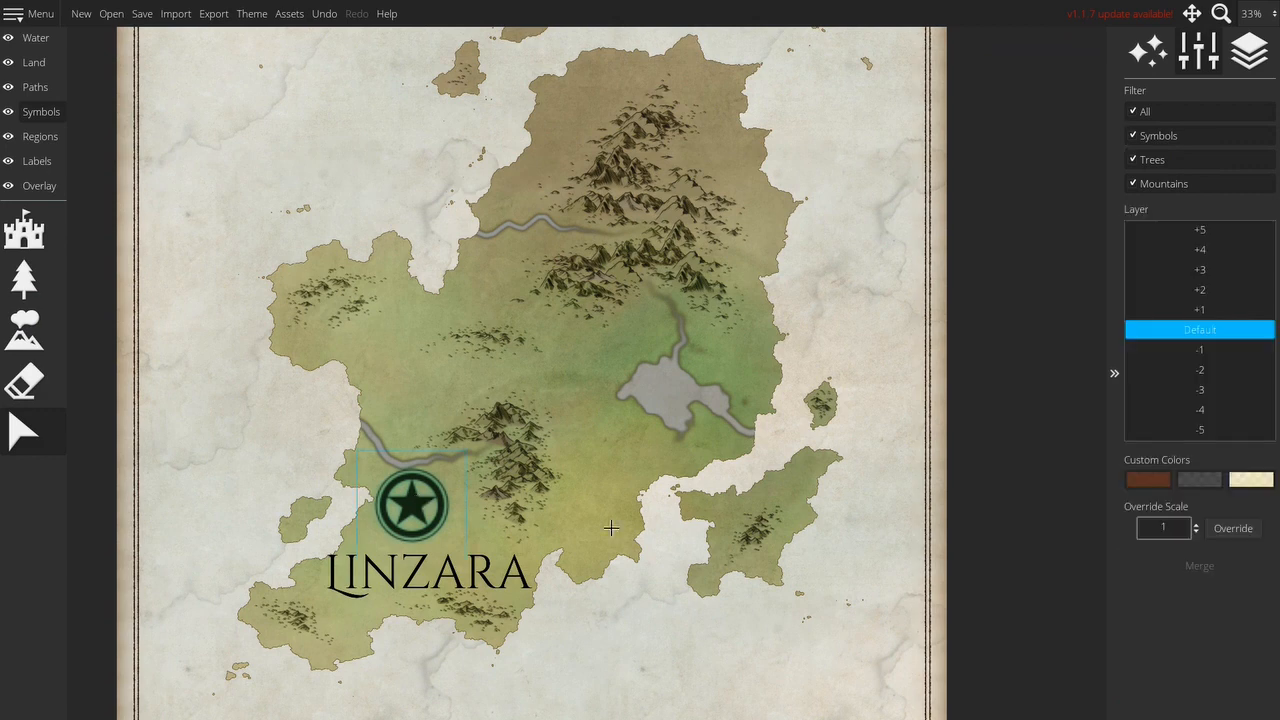
pyautogui.click(1235, 533)
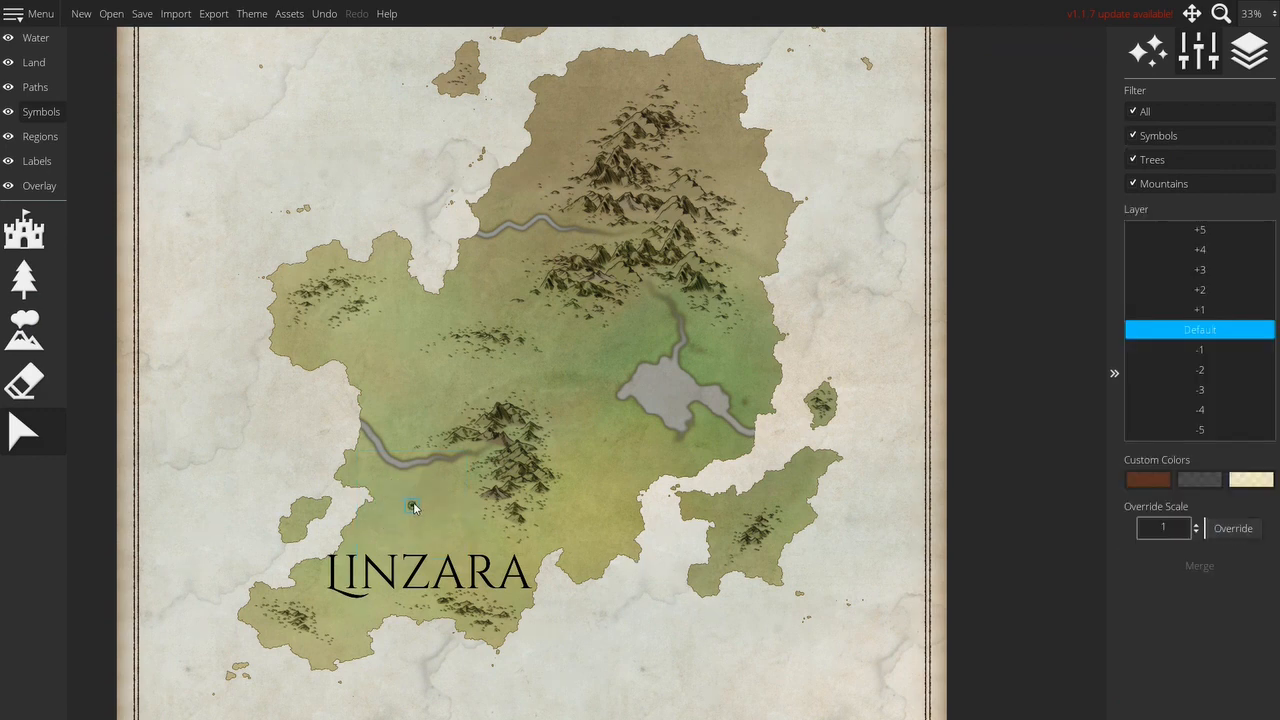
pyautogui.moveTo(418, 497); pyautogui.dragTo(425, 476)
# - Set the Linzara label's font size to 36 and place it directly beneath the city symbol
pyautogui.click(37, 161)
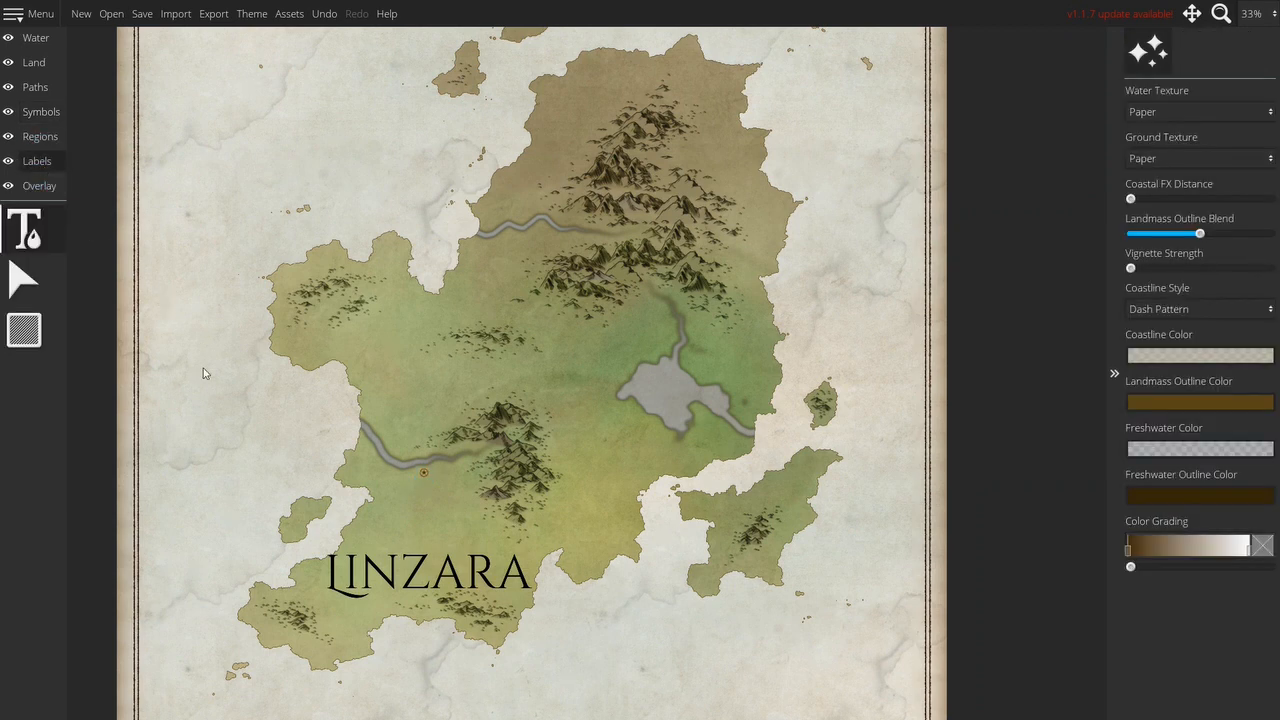
pyautogui.click(430, 578)
pyautogui.doubleClick(1165, 208)
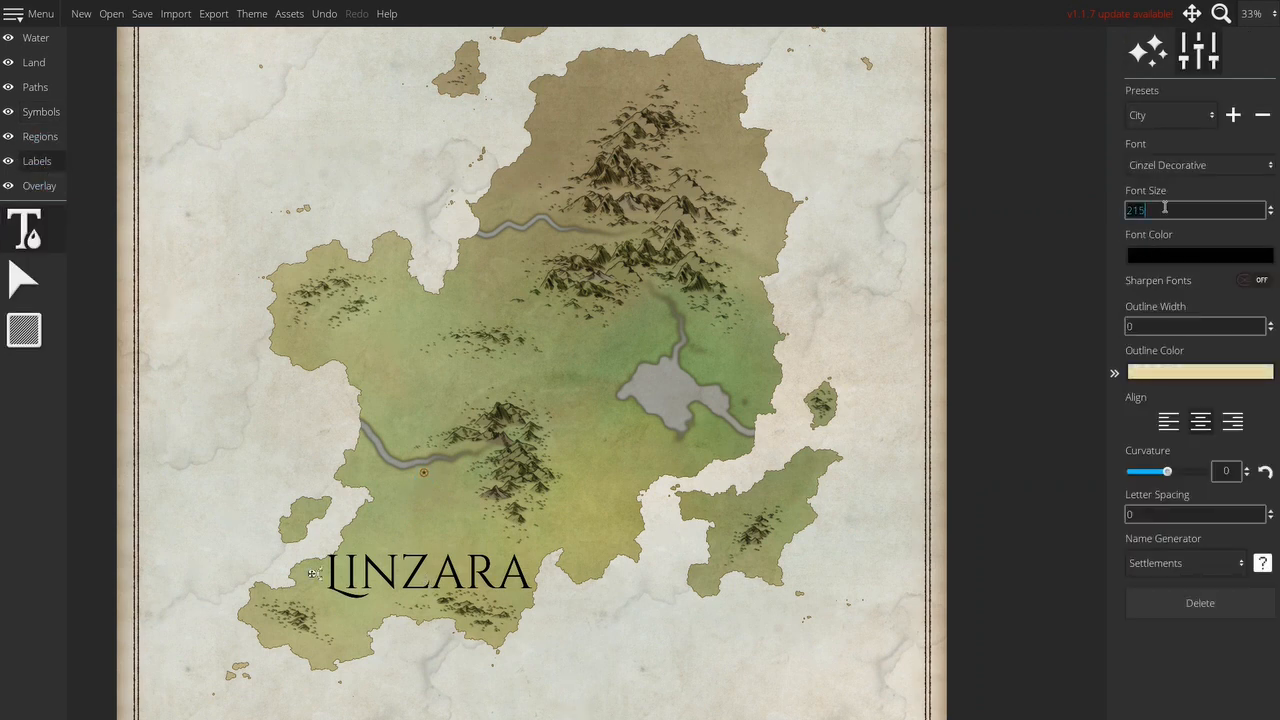
pyautogui.write('48')
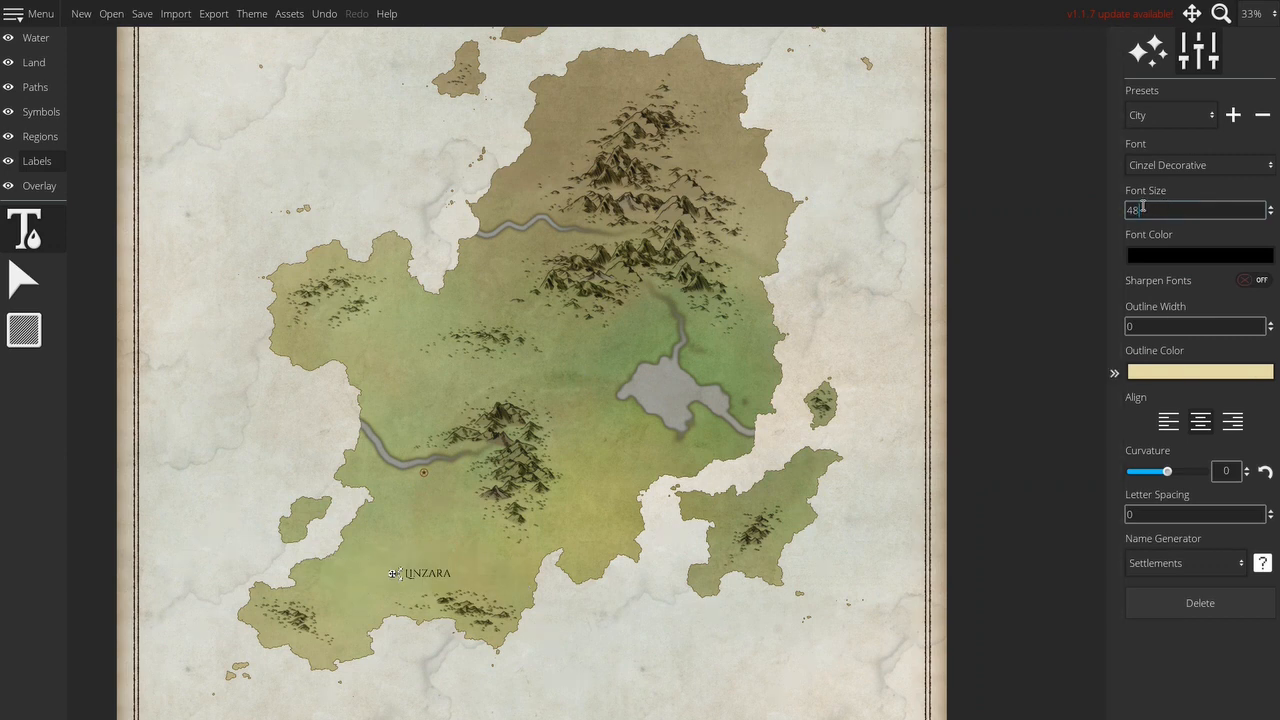
pyautogui.moveTo(1142, 207); pyautogui.dragTo(1117, 213)
pyautogui.write('40')
pyautogui.moveTo(397, 576); pyautogui.dragTo(396, 484)
pyautogui.moveTo(1000, 201); pyautogui.dragTo(994, 199)
# - Recolour the Linzara city symbol's first custom colour to black, 000000
pyautogui.click(32, 114)
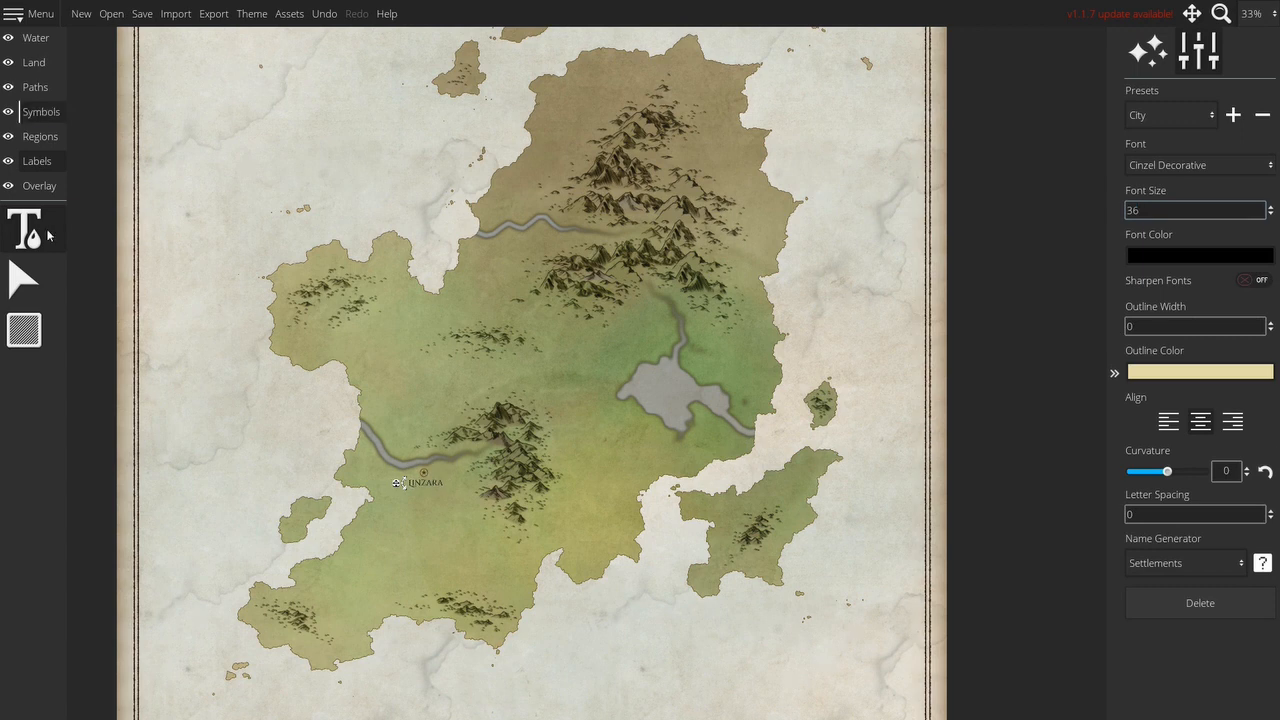
pyautogui.click(423, 472)
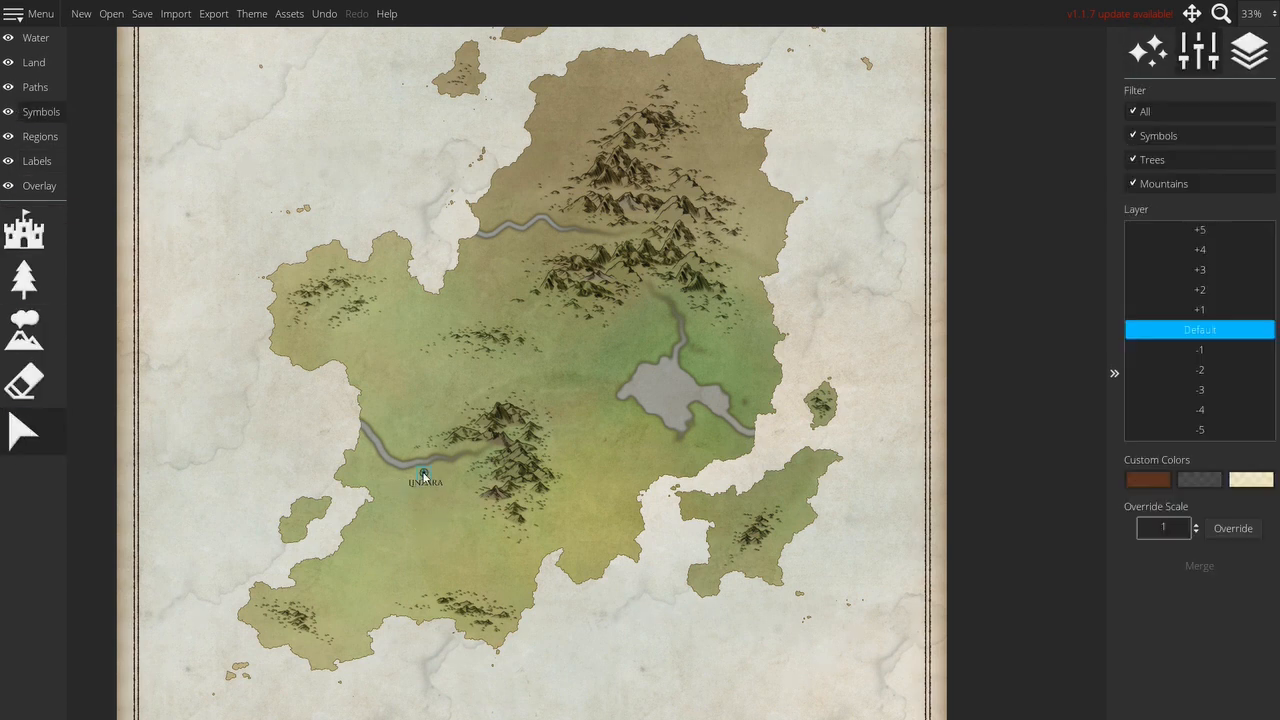
pyautogui.click(1145, 481)
pyautogui.moveTo(1079, 320); pyautogui.dragTo(1120, 442)
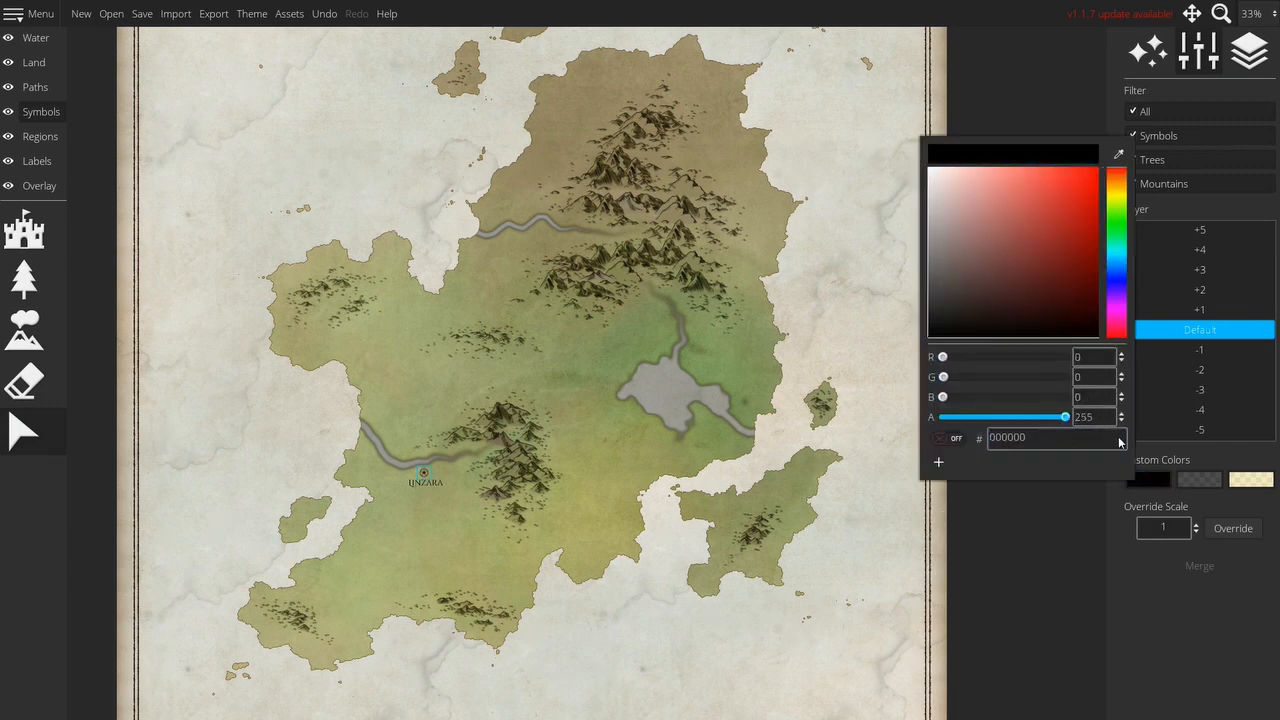
pyautogui.click(38, 121)
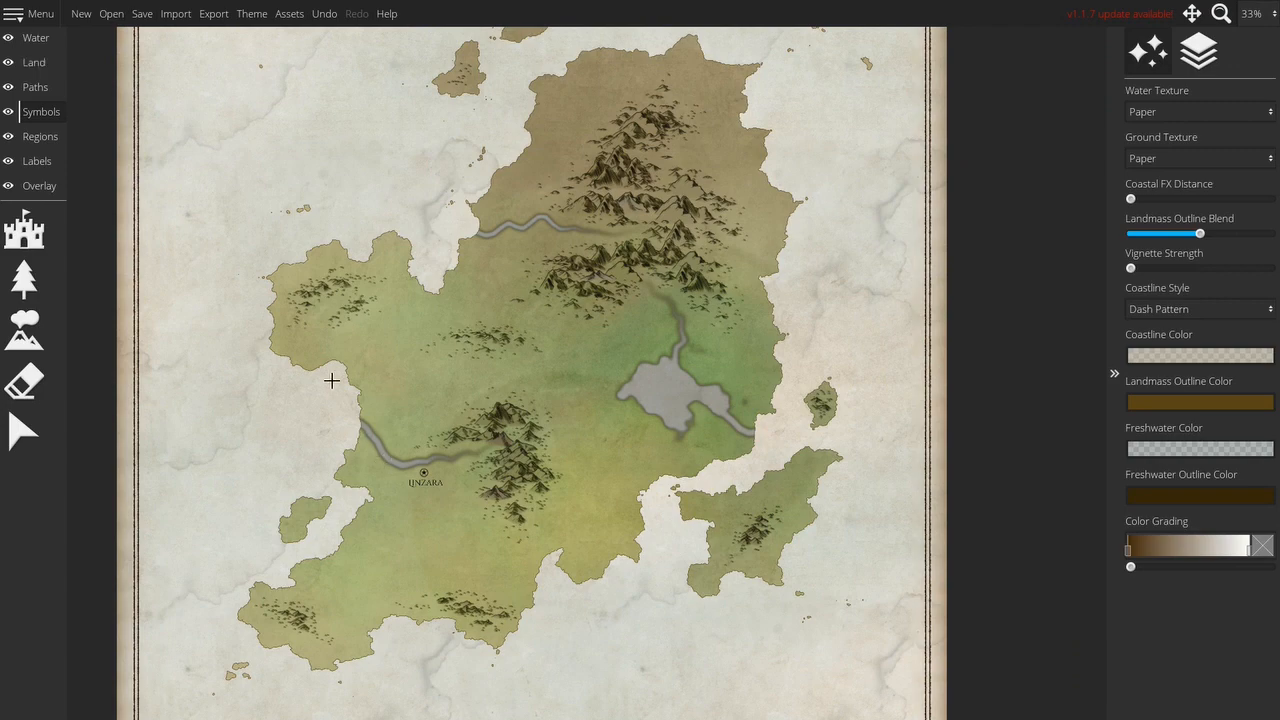
# - Set the river width to 5, try a test river across the plain north of Linzara's mountains, and undo it
pyautogui.click(35, 37)
pyautogui.click(24, 280)
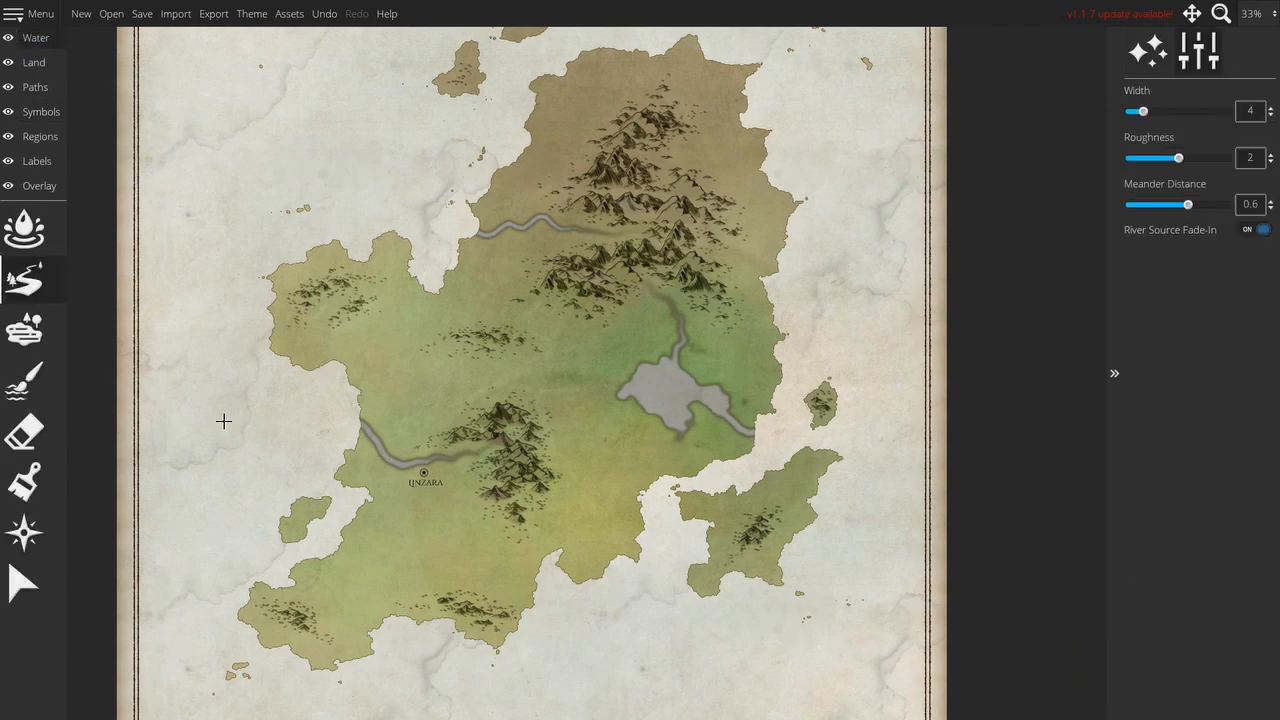
pyautogui.scroll(2, 326, 497)
pyautogui.scroll(-3, 314, 486)
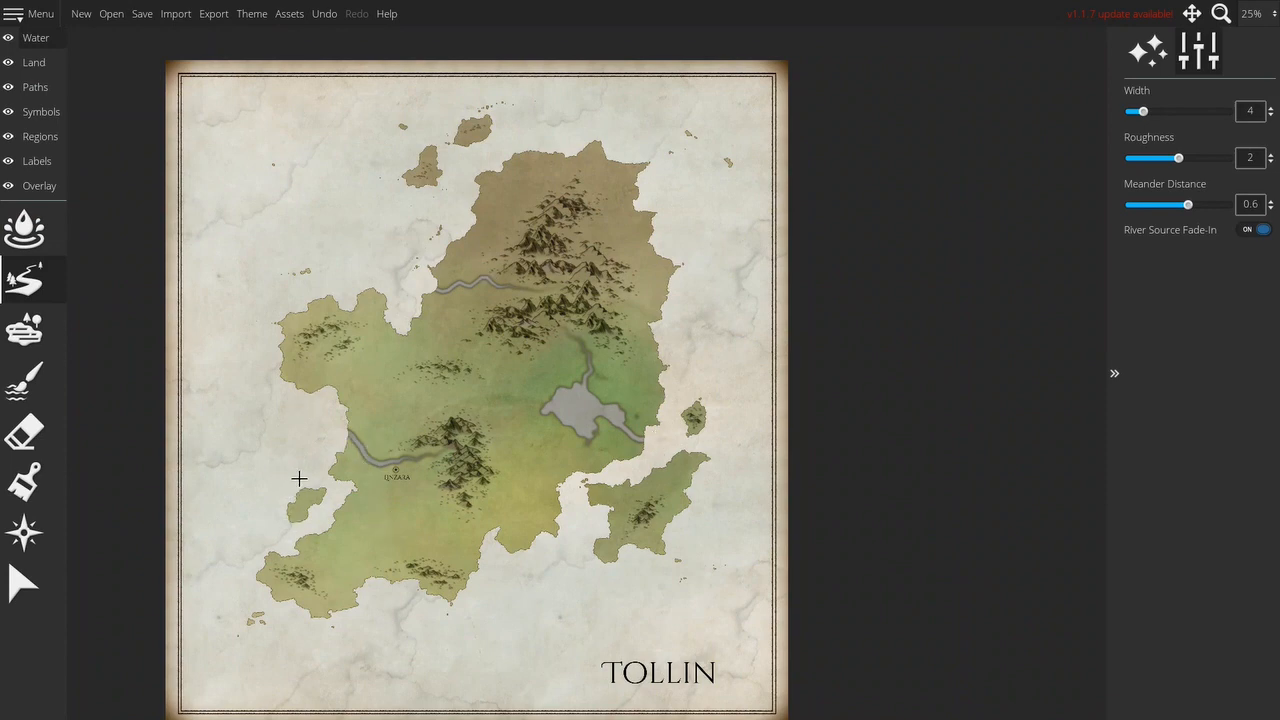
pyautogui.scroll(3, 305, 476)
pyautogui.moveTo(860, 532); pyautogui.dragTo(675, 540)
pyautogui.moveTo(367, 494); pyautogui.dragTo(543, 490)
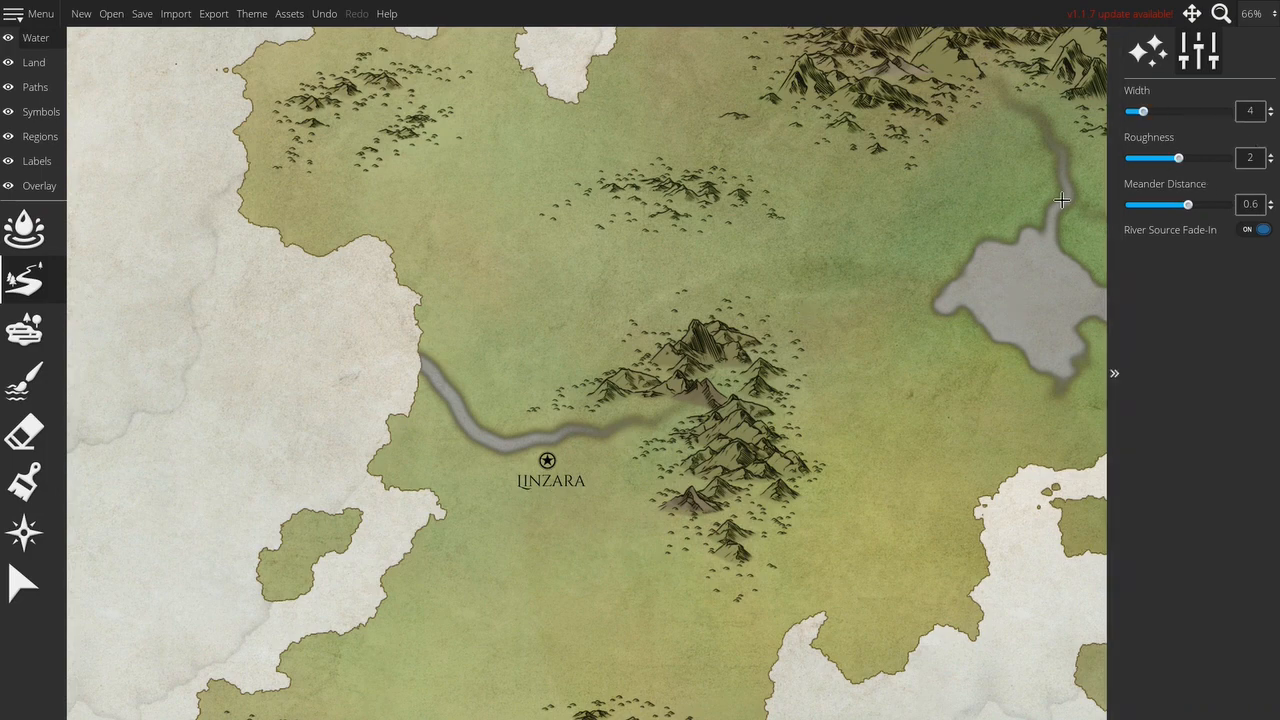
pyautogui.scroll(1, 764, 244)
pyautogui.moveTo(912, 214); pyautogui.dragTo(576, 283)
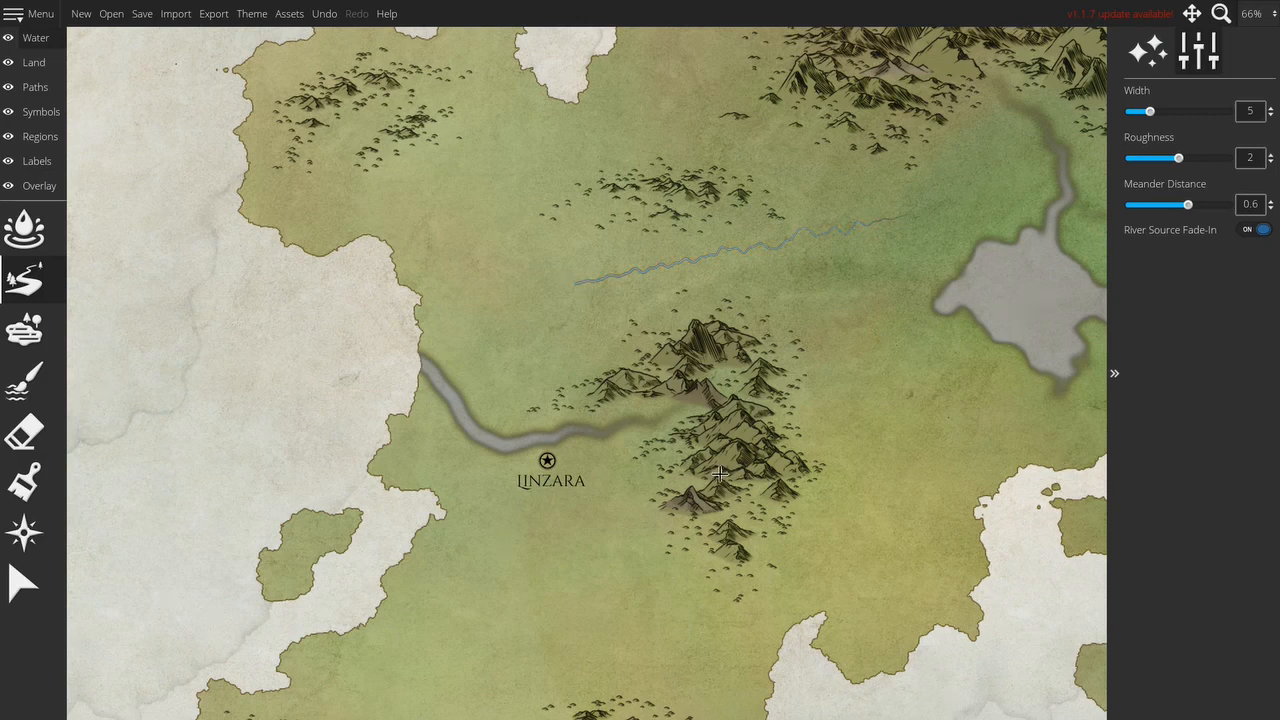
pyautogui.hotkey('ctrl', 'z')
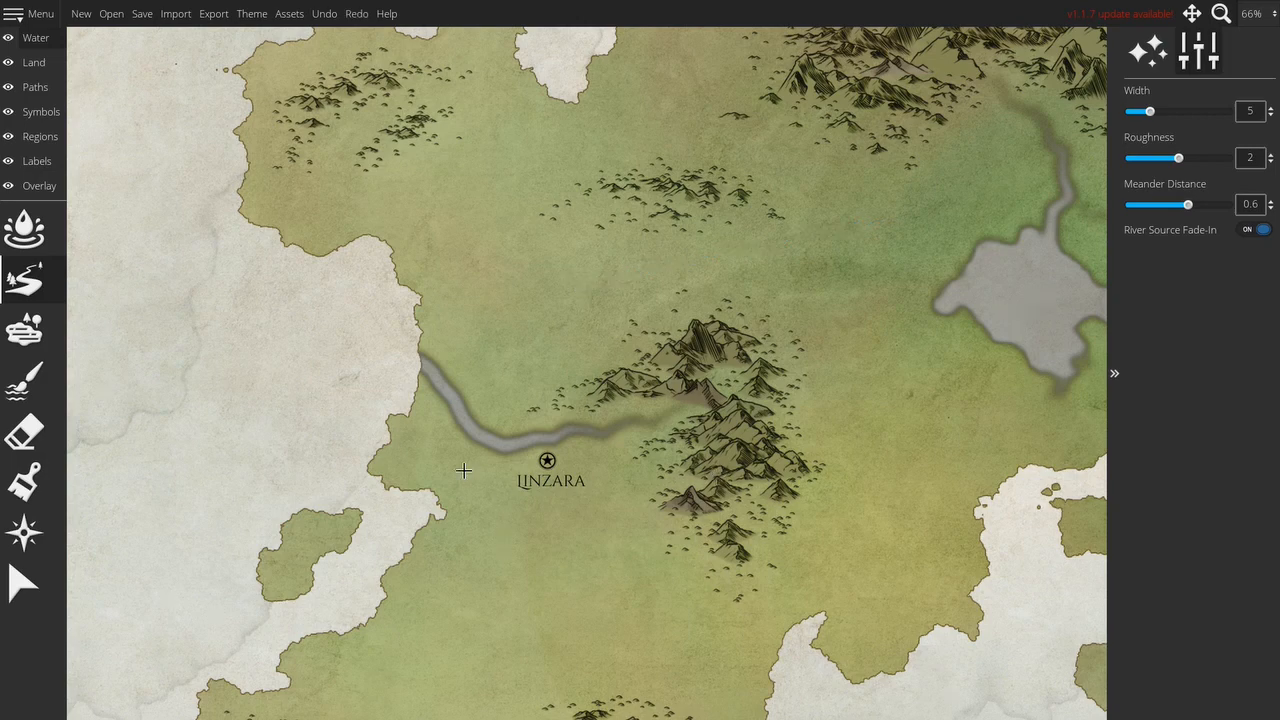
# - Enlarge the water eraser to size 144 and erase the oversized river running from the mountains past Linzara to the coast
pyautogui.click(40, 40)
pyautogui.click(24, 432)
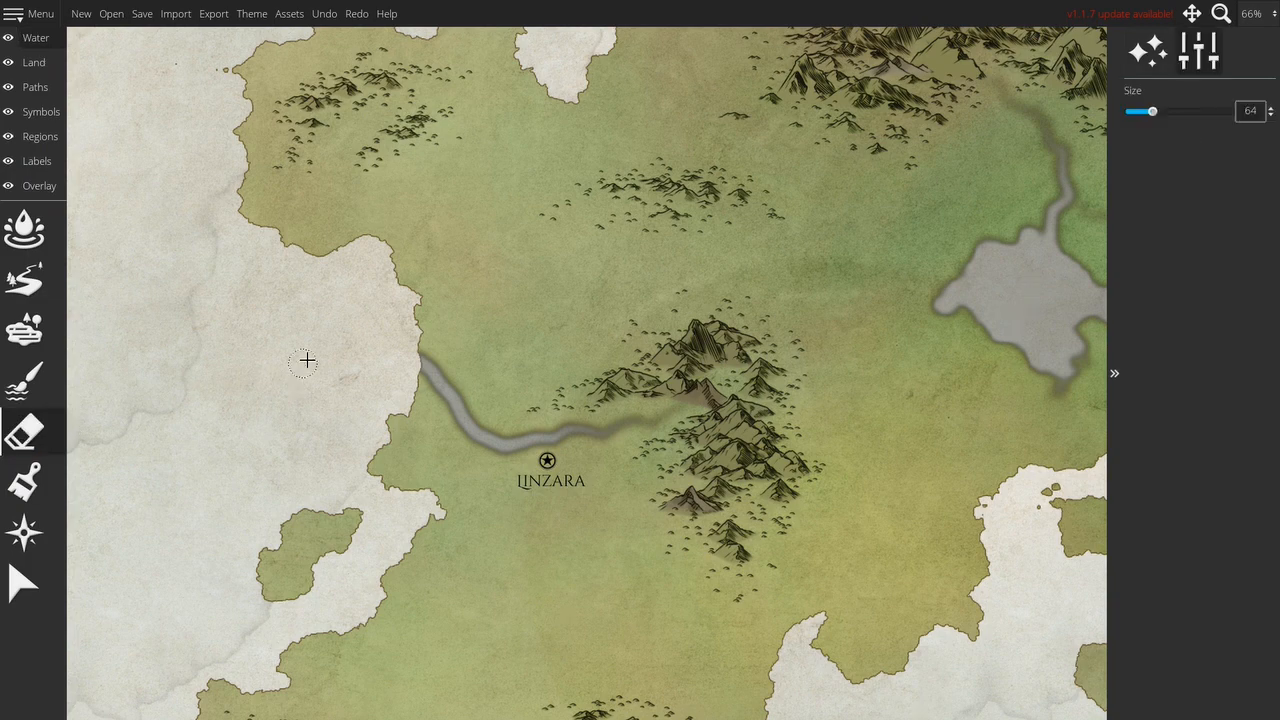
pyautogui.press(']')
pyautogui.press(']')
pyautogui.press(']')
pyautogui.press(']')
pyautogui.press(']')
pyautogui.press(']')
pyautogui.press(']')
pyautogui.press(']')
pyautogui.press(']')
pyautogui.press(']')
pyautogui.moveTo(401, 356)
pyautogui.mouseDown()
pyautogui.moveTo(460, 420)
pyautogui.moveTo(544, 448)
pyautogui.moveTo(700, 405)
pyautogui.mouseUp()
# - Trace the old river's course with a width 5 river from the mountains past Linzara to the western coast
pyautogui.click(24, 280)
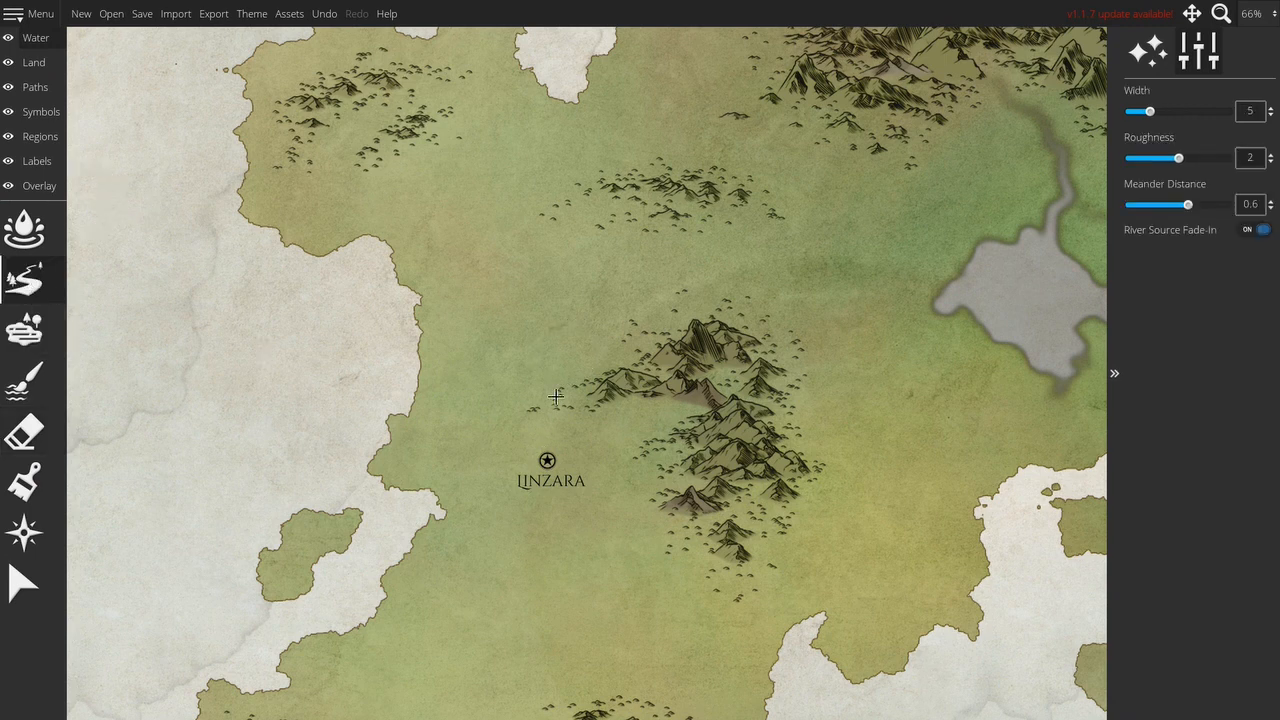
pyautogui.moveTo(710, 412); pyautogui.dragTo(665, 406)
pyautogui.hotkey('ctrl', 'z')
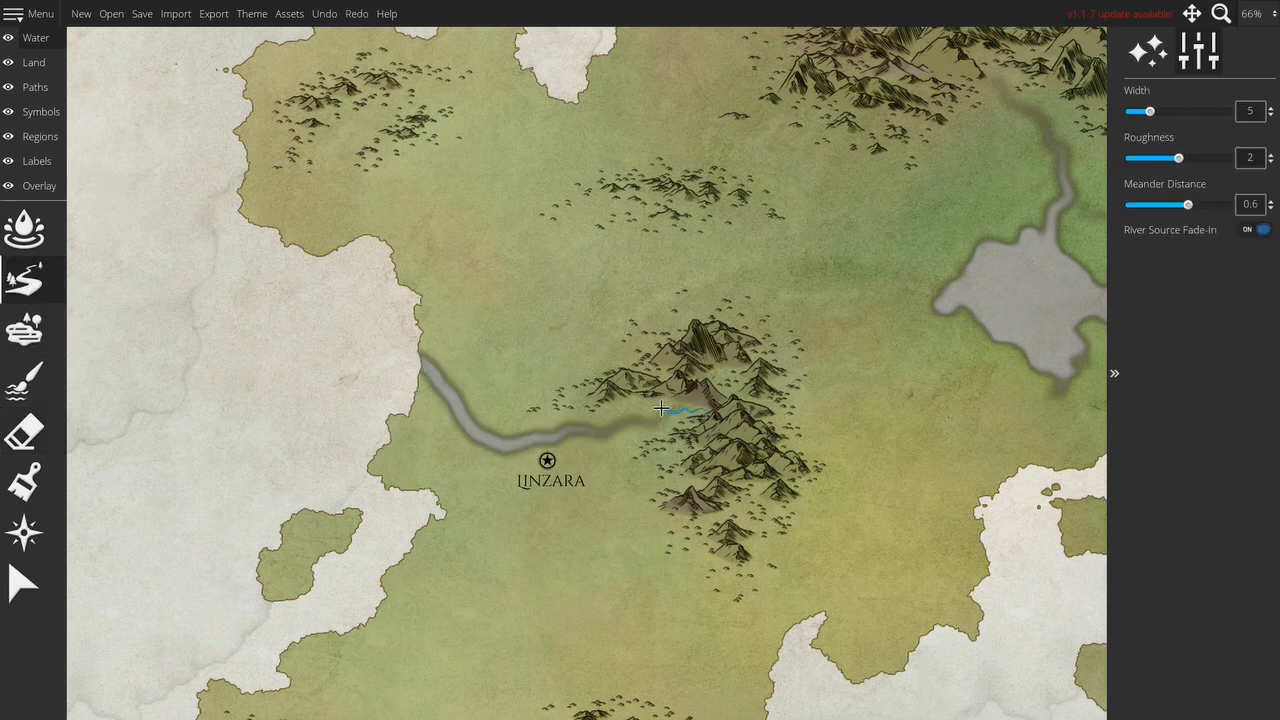
pyautogui.moveTo(661, 408)
pyautogui.mouseDown()
pyautogui.moveTo(514, 450)
pyautogui.moveTo(432, 372)
pyautogui.moveTo(385, 353)
pyautogui.mouseUp()
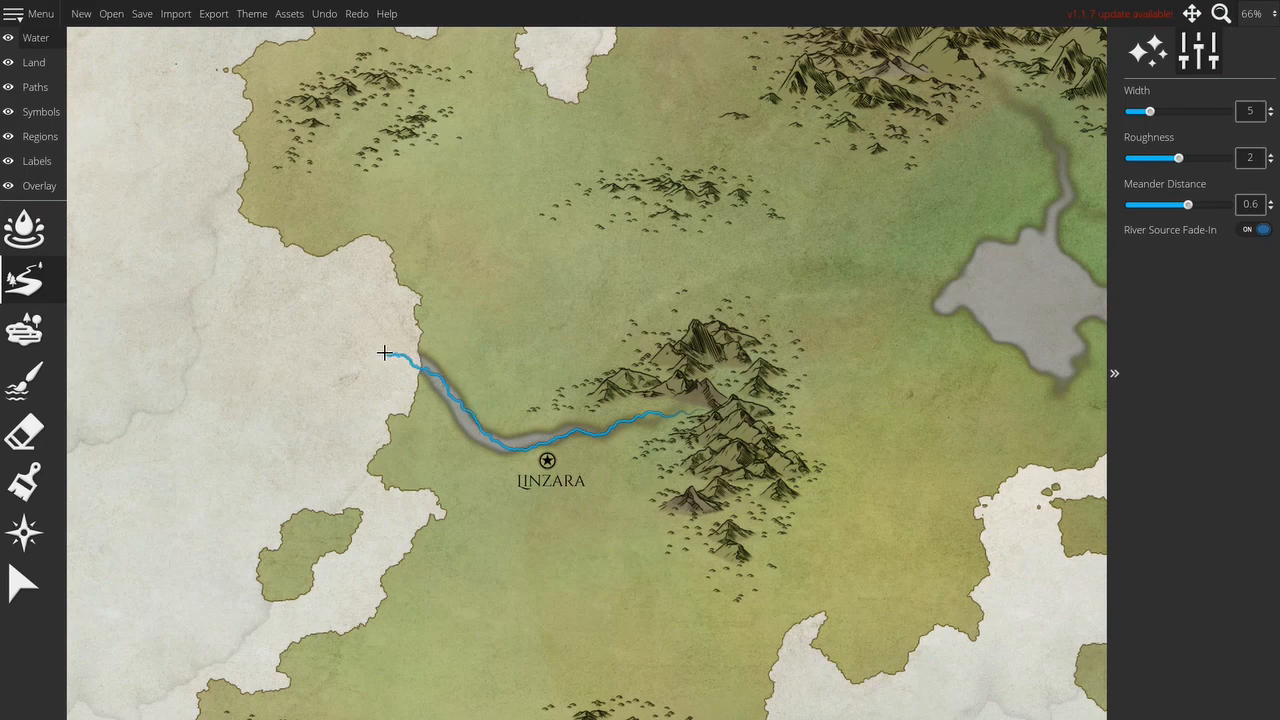
pyautogui.moveTo(385, 353); pyautogui.dragTo(385, 353)
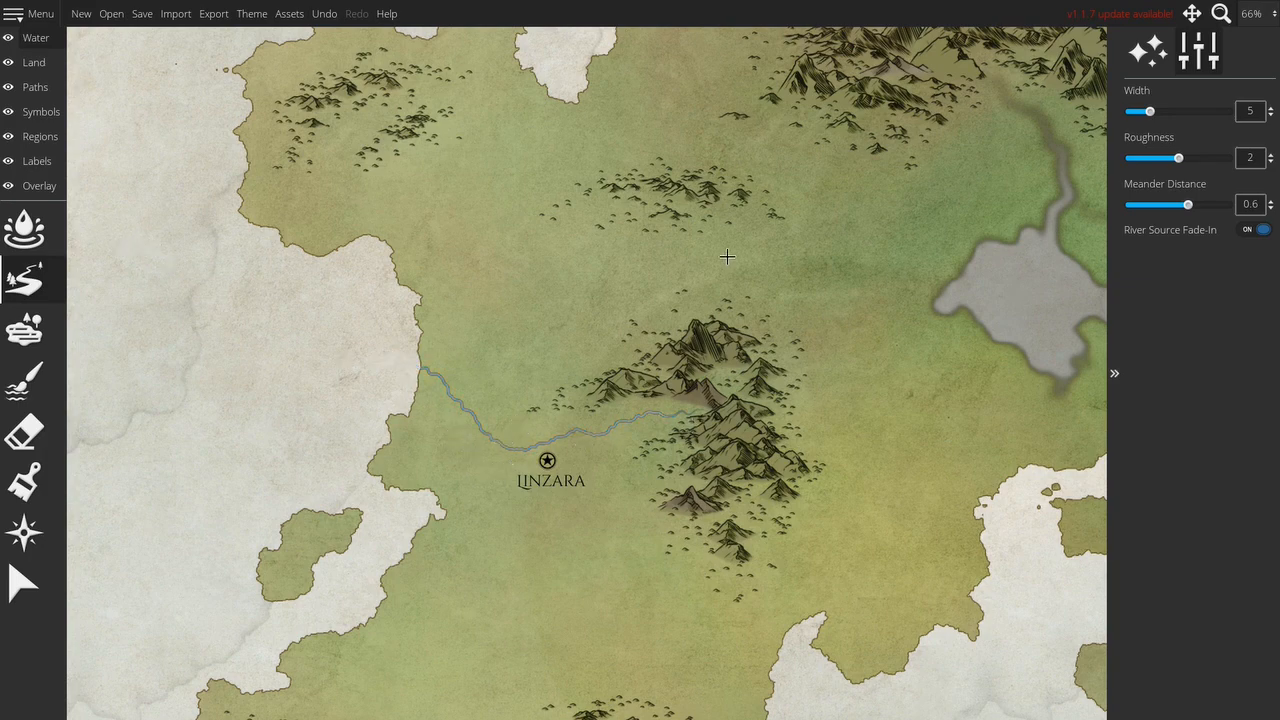
# - Add a thin tributary from the hills northeast of Linzara and a width 3 branch from the eastern mountains past the city
pyautogui.press('[')
pyautogui.press('[')
pyautogui.scroll(3, 633, 456)
pyautogui.moveTo(624, 338)
pyautogui.mouseDown()
pyautogui.moveTo(621, 370)
pyautogui.moveTo(521, 413)
pyautogui.mouseUp()
pyautogui.press(']')
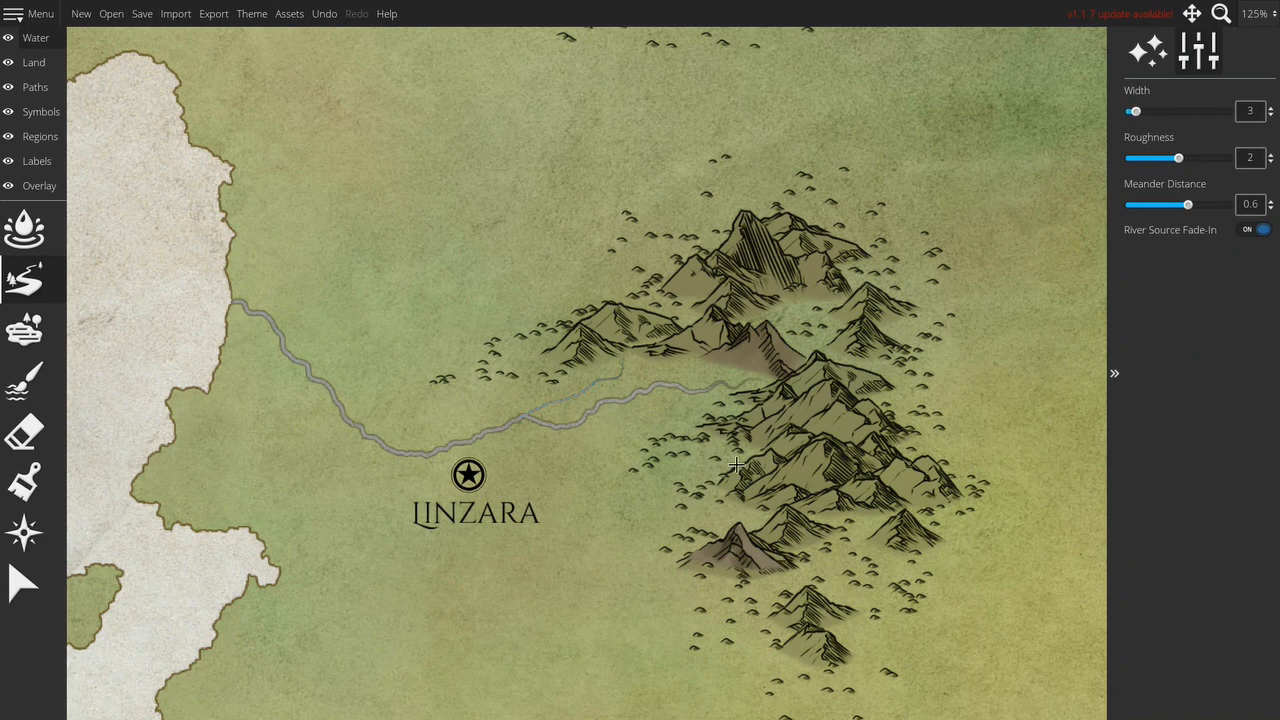
pyautogui.moveTo(755, 453)
pyautogui.mouseDown()
pyautogui.moveTo(625, 482)
pyautogui.moveTo(491, 478)
pyautogui.moveTo(481, 457)
pyautogui.moveTo(461, 497)
pyautogui.mouseUp()
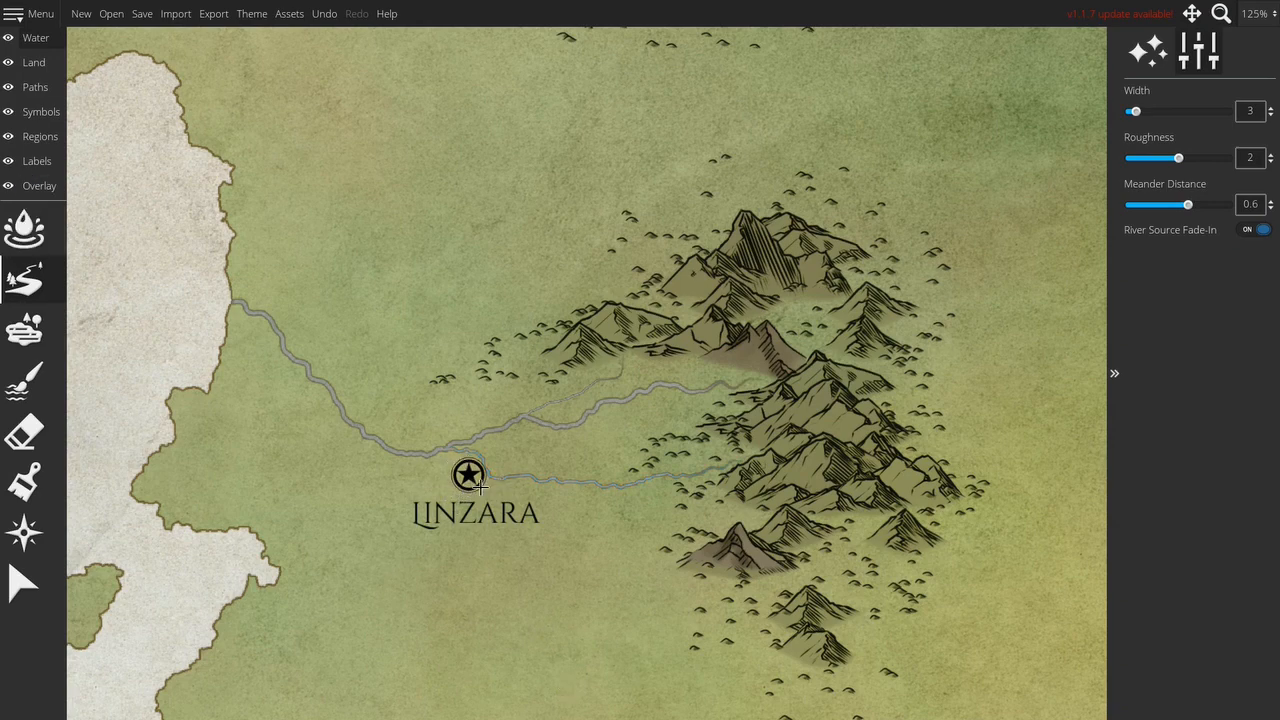
# - Add width 2 streams from the southern peak, the northwestern foothills and the hills between Linzara's two river branches
pyautogui.scroll(-1, 750, 550)
pyautogui.moveTo(771, 526)
pyautogui.mouseDown()
pyautogui.moveTo(663, 521)
pyautogui.moveTo(628, 486)
pyautogui.mouseUp()
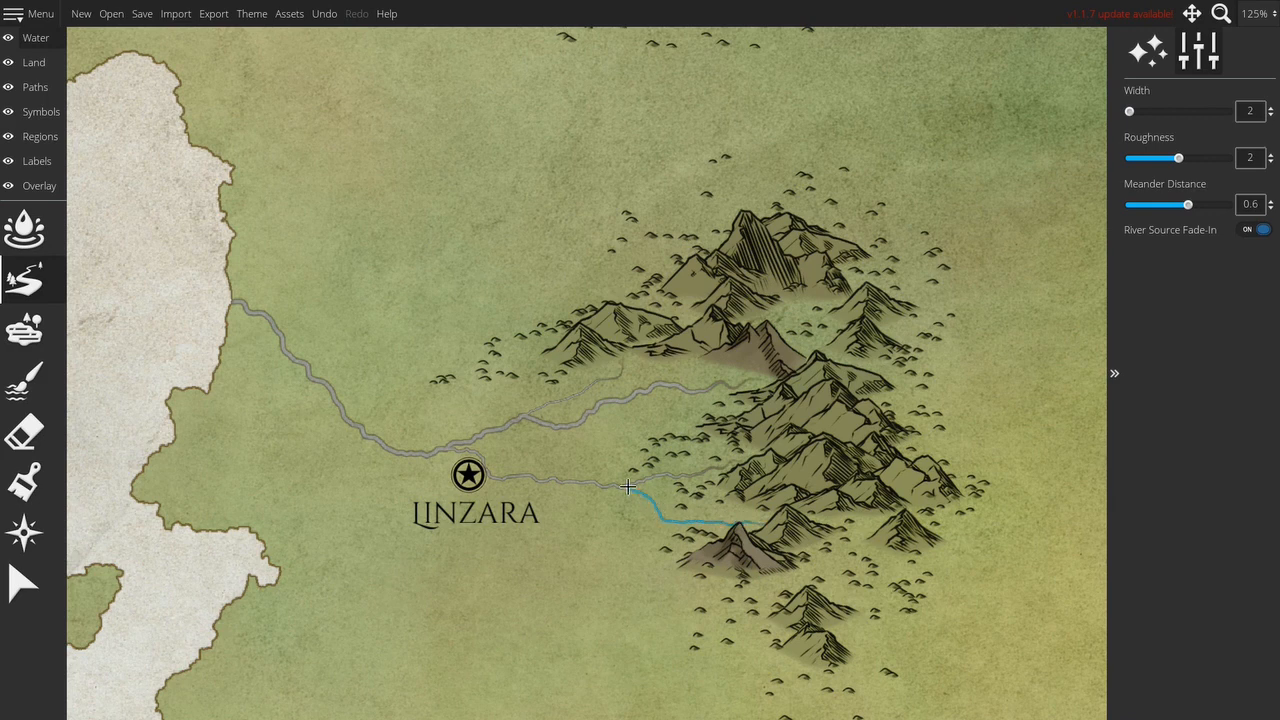
pyautogui.moveTo(527, 383); pyautogui.dragTo(494, 401)
pyautogui.moveTo(652, 442); pyautogui.dragTo(559, 449)
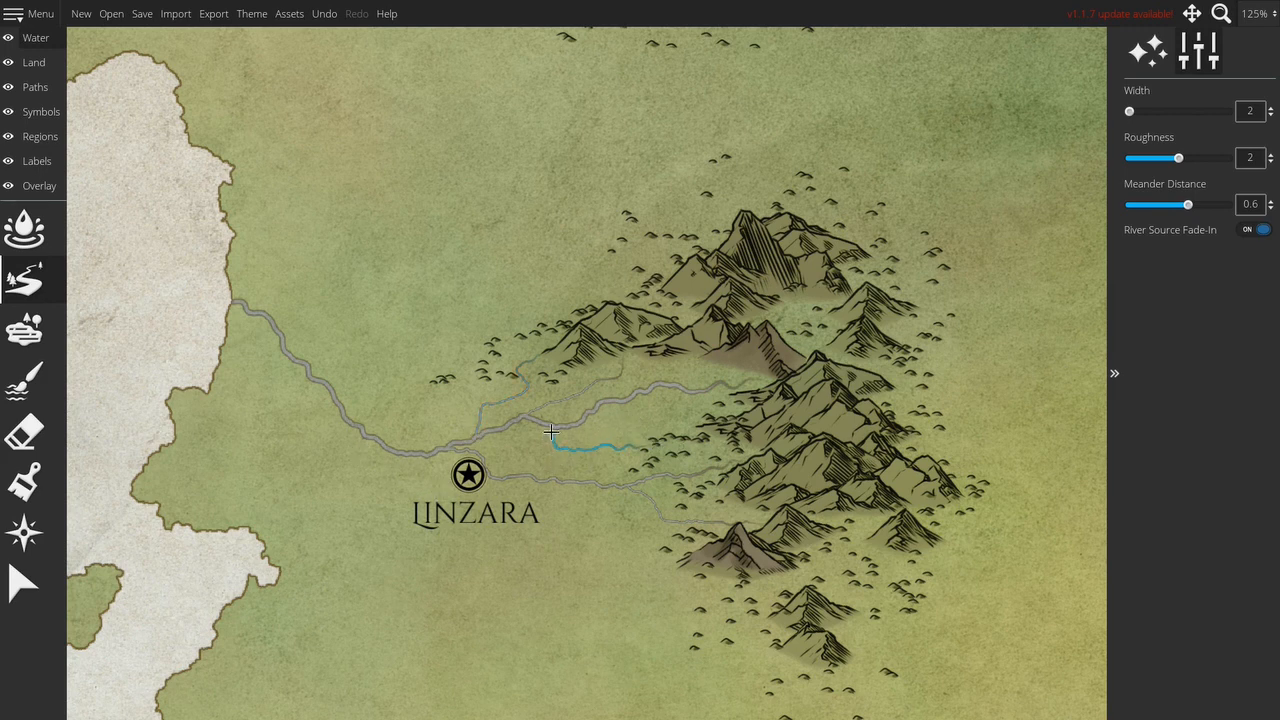
# - Erase the oversized river between the northern mountains and the bay on the northwest coast using the water eraser
pyautogui.scroll(-5, 546, 535)
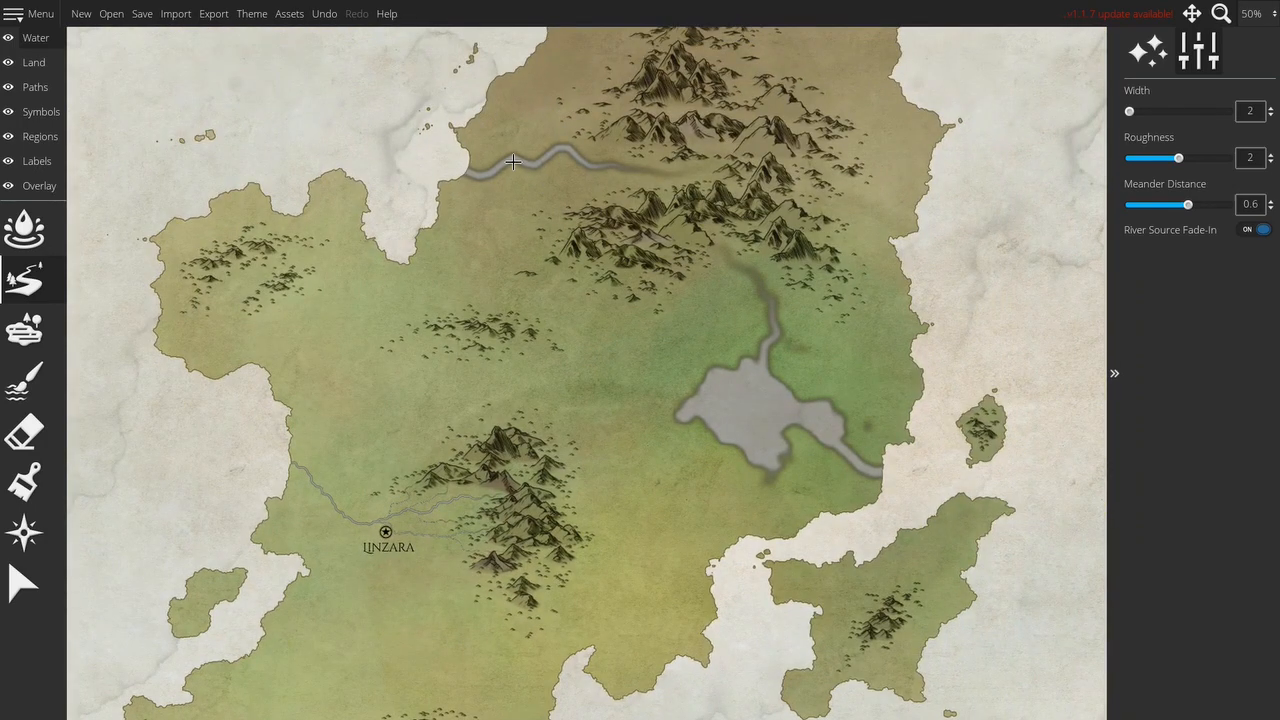
pyautogui.scroll(3, 513, 161)
pyautogui.click(24, 432)
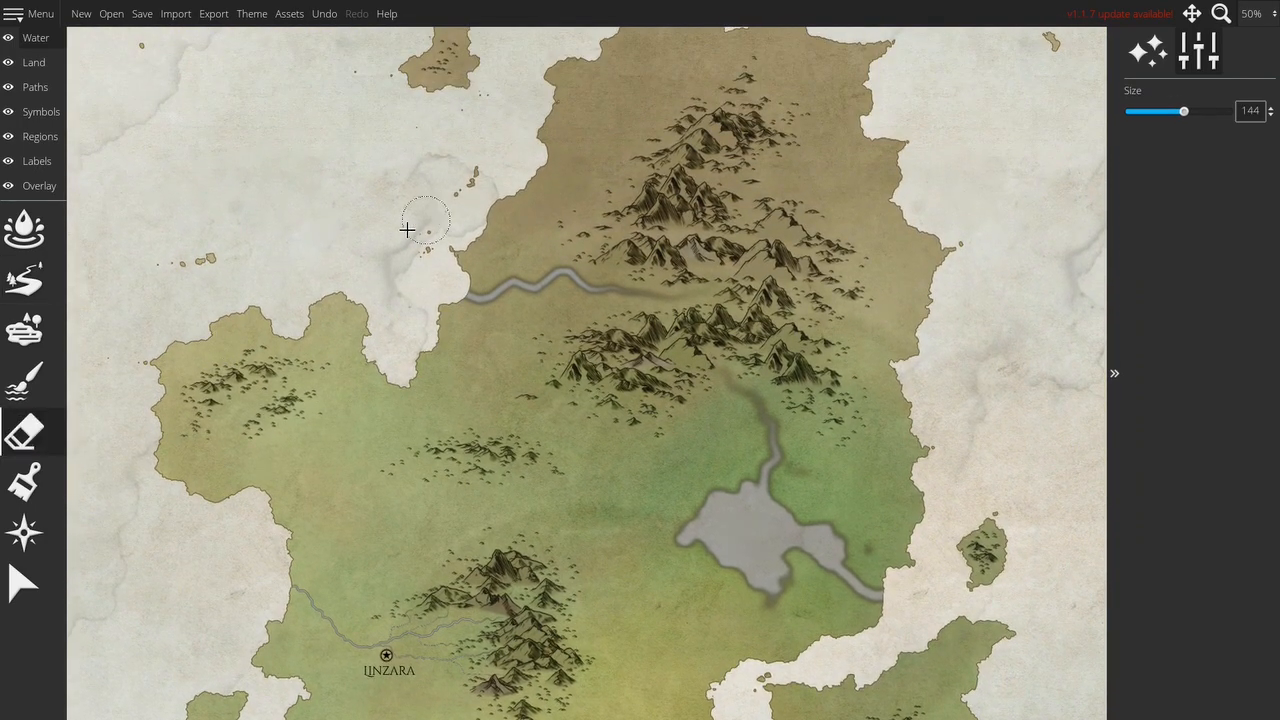
pyautogui.scroll(2, 437, 297)
pyautogui.moveTo(437, 297)
pyautogui.mouseDown()
pyautogui.moveTo(559, 333)
pyautogui.moveTo(676, 308)
pyautogui.moveTo(565, 280)
pyautogui.moveTo(505, 284)
pyautogui.moveTo(889, 342)
pyautogui.moveTo(935, 335)
pyautogui.mouseUp()
# - Draw a winding width 5 river from between the northern mountain ranges west to the bay
pyautogui.click(12, 272)
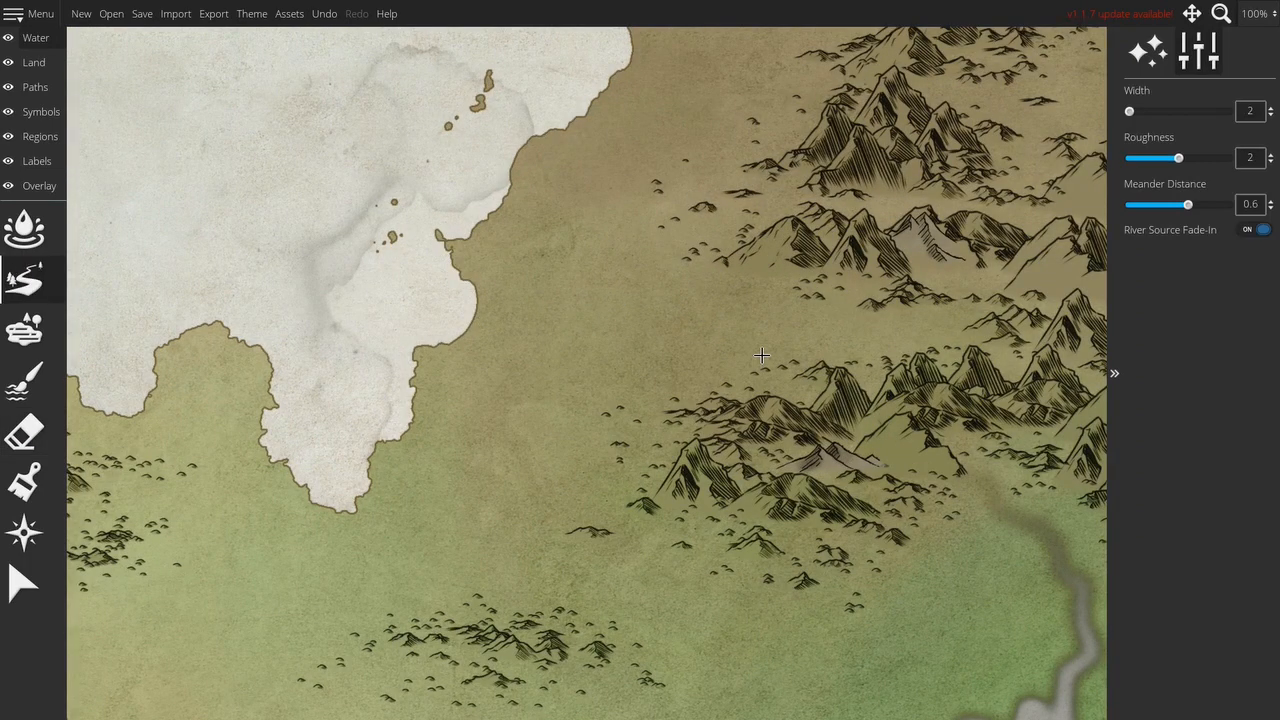
pyautogui.scroll(1, 480, 302)
pyautogui.moveTo(728, 432); pyautogui.dragTo(611, 432)
pyautogui.moveTo(860, 318)
pyautogui.mouseDown()
pyautogui.moveTo(774, 329)
pyautogui.moveTo(620, 315)
pyautogui.moveTo(550, 278)
pyautogui.moveTo(459, 316)
pyautogui.moveTo(424, 296)
pyautogui.moveTo(391, 336)
pyautogui.moveTo(327, 318)
pyautogui.mouseUp()
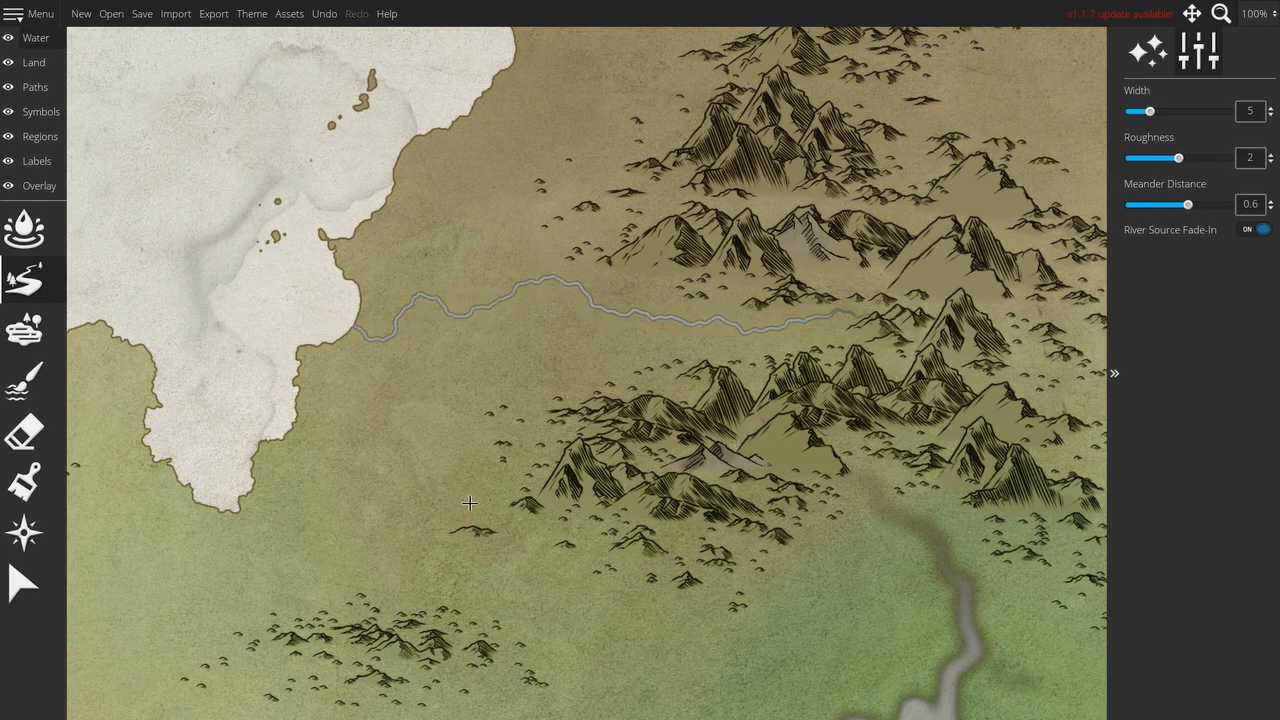
# - Add width 3 tributaries from the mountains on both sides of the northern river
pyautogui.moveTo(698, 641); pyautogui.dragTo(634, 579)
pyautogui.press('[')
pyautogui.press('[')
pyautogui.moveTo(700, 227)
pyautogui.mouseDown()
pyautogui.moveTo(639, 243)
pyautogui.moveTo(657, 242)
pyautogui.moveTo(649, 255)
pyautogui.moveTo(573, 231)
pyautogui.mouseUp()
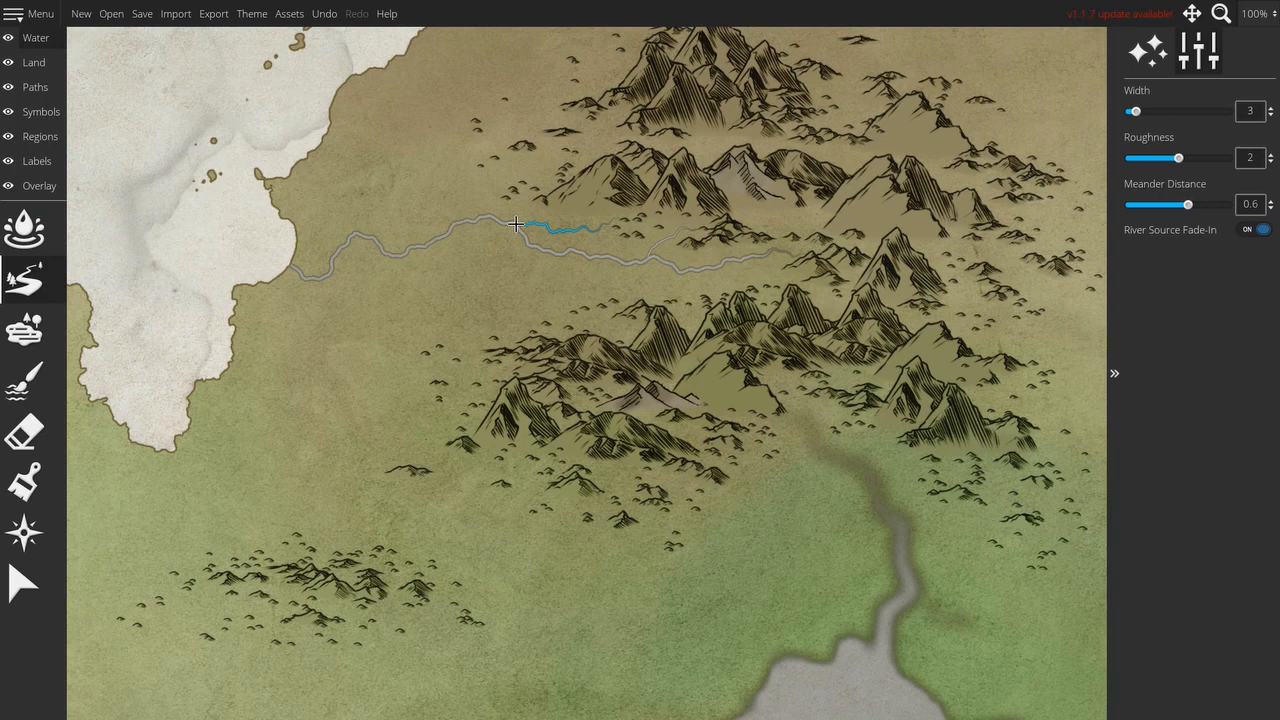
pyautogui.moveTo(640, 343)
pyautogui.mouseDown()
pyautogui.moveTo(553, 309)
pyautogui.moveTo(534, 255)
pyautogui.mouseUp()
# - Paint a small lake west of the large lake with the freshwater brush at size 72 and roughness 0.6
pyautogui.moveTo(722, 426)
pyautogui.mouseDown()
pyautogui.moveTo(608, 383)
pyautogui.moveTo(500, 286)
pyautogui.moveTo(454, 159)
pyautogui.mouseUp()
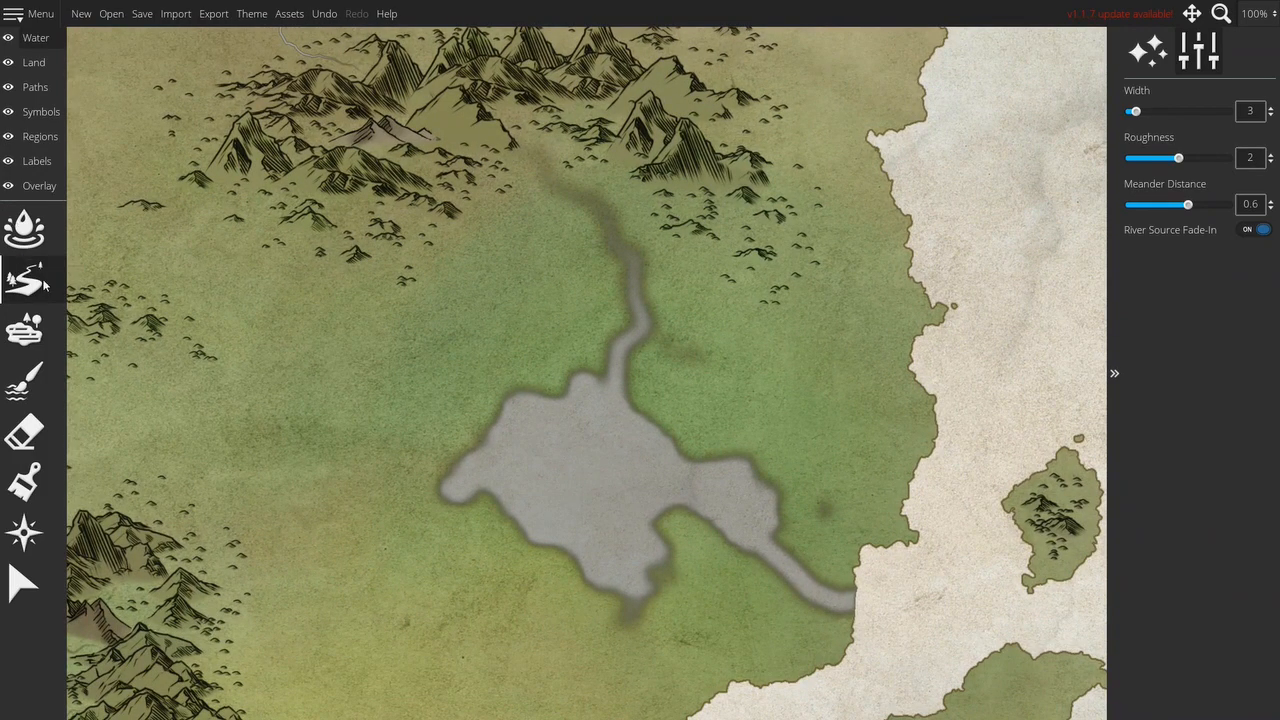
pyautogui.click(3, 371)
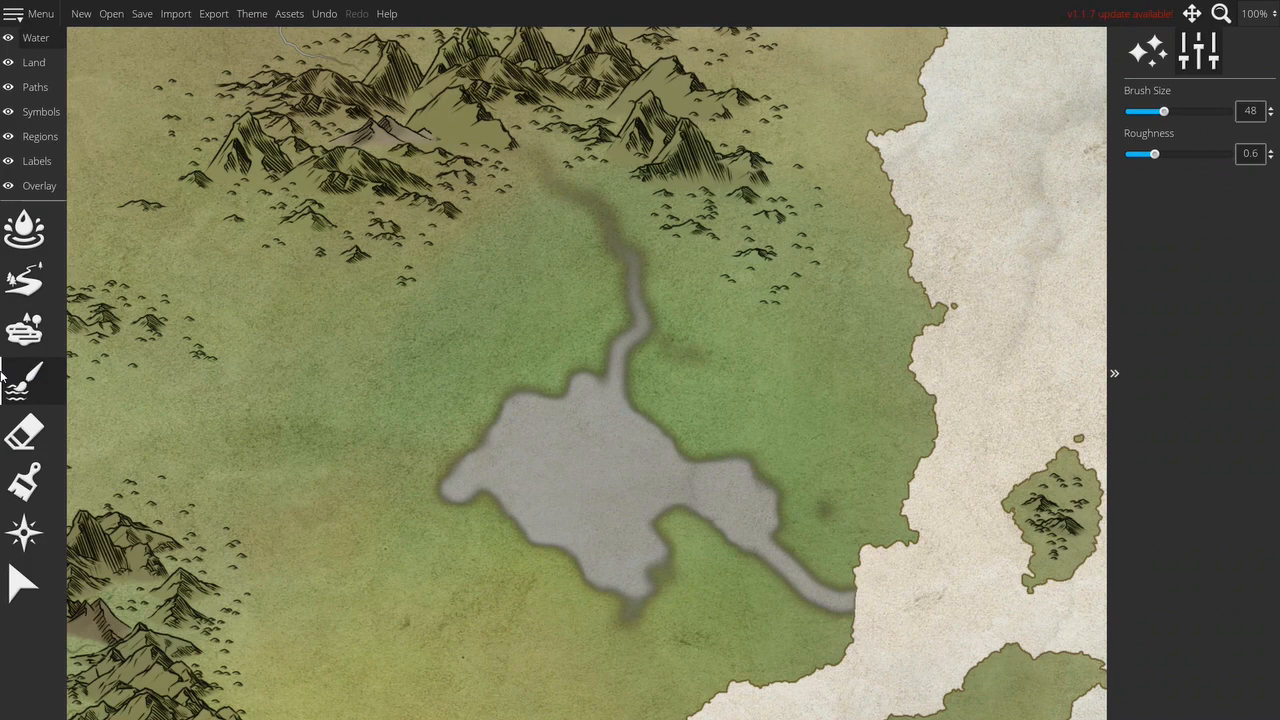
pyautogui.click(322, 367)
pyautogui.scroll(3, 318, 380)
pyautogui.click(318, 384)
pyautogui.moveTo(341, 374)
pyautogui.mouseDown()
pyautogui.moveTo(316, 413)
pyautogui.moveTo(351, 357)
pyautogui.moveTo(369, 353)
pyautogui.moveTo(341, 419)
pyautogui.moveTo(315, 391)
pyautogui.moveTo(324, 361)
pyautogui.moveTo(327, 399)
pyautogui.mouseUp()
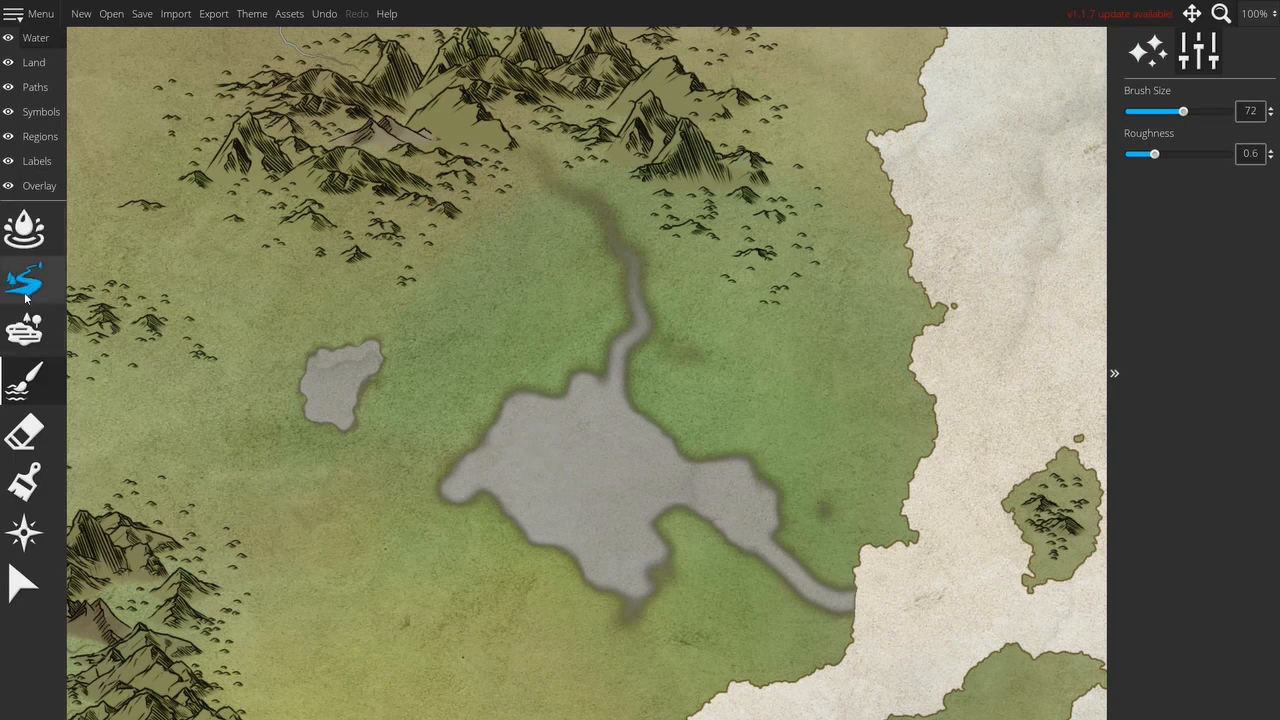
# - Draw a second small lake between the first one and the large lake using the lake tool at size 192, roughness 1, detail 2
pyautogui.click(24, 325)
pyautogui.moveTo(438, 395); pyautogui.dragTo(446, 352)
pyautogui.scroll(2, 222, 364)
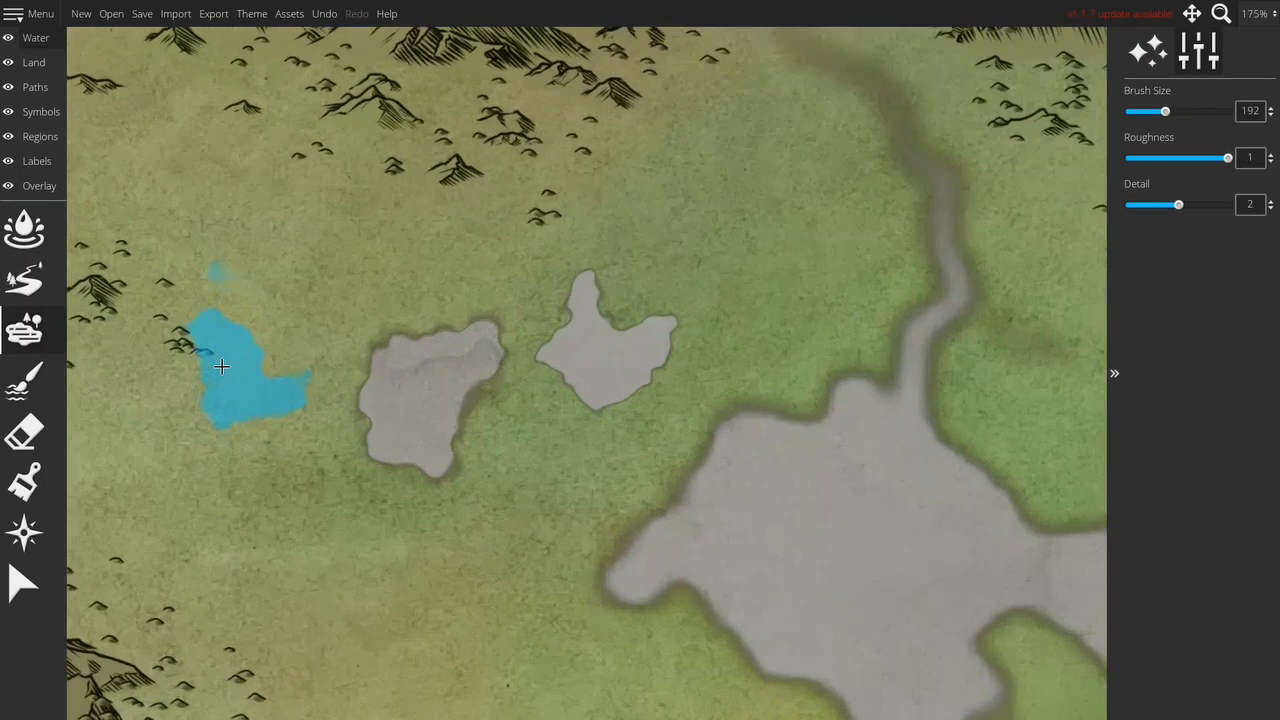
pyautogui.scroll(2, 596, 458)
pyautogui.moveTo(583, 286); pyautogui.dragTo(598, 490)
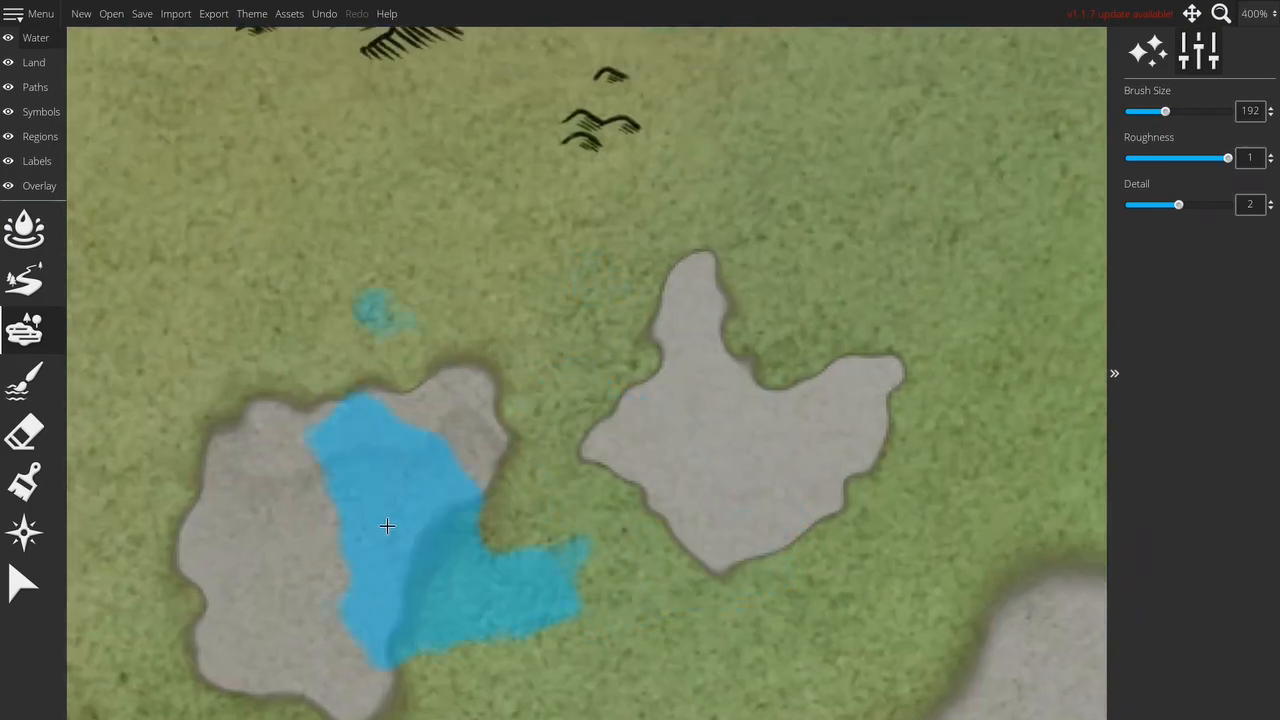
# - Undo both small lakes west of the large lake and raise the lake brush size to 512
pyautogui.moveTo(313, 538); pyautogui.dragTo(278, 404)
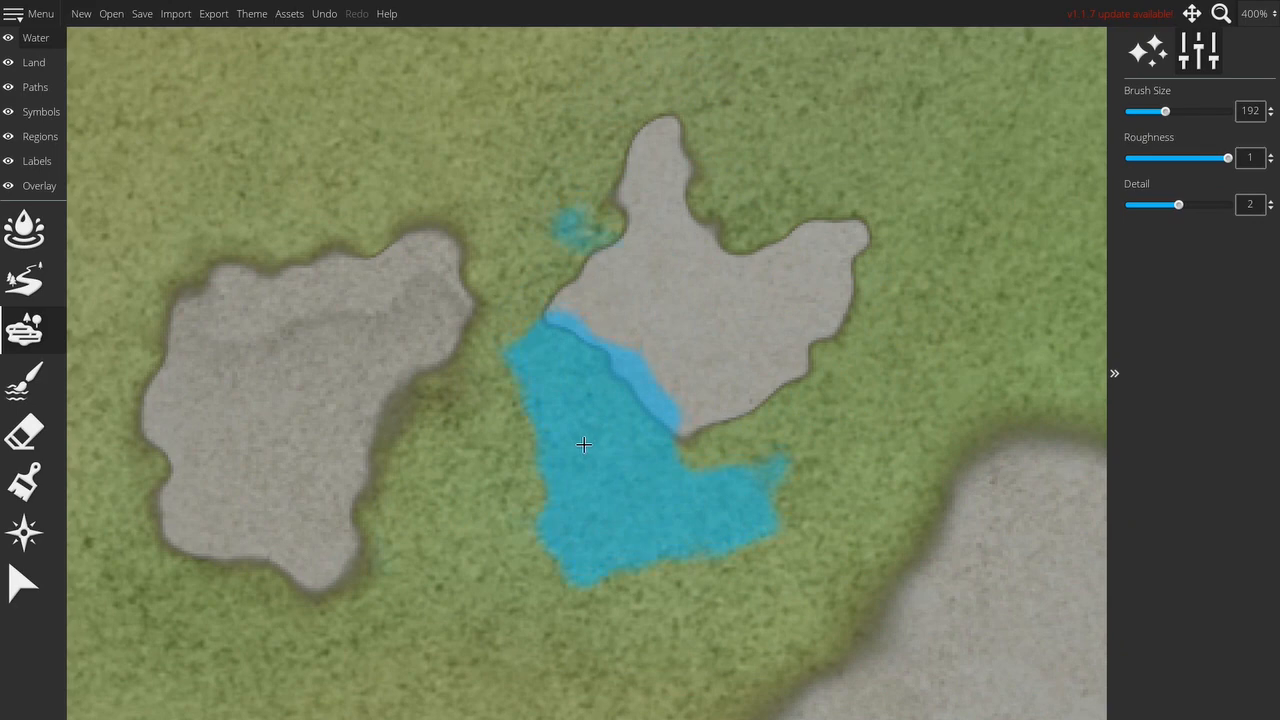
pyautogui.hotkey('ctrl', 'z')
pyautogui.hotkey('ctrl', 'z')
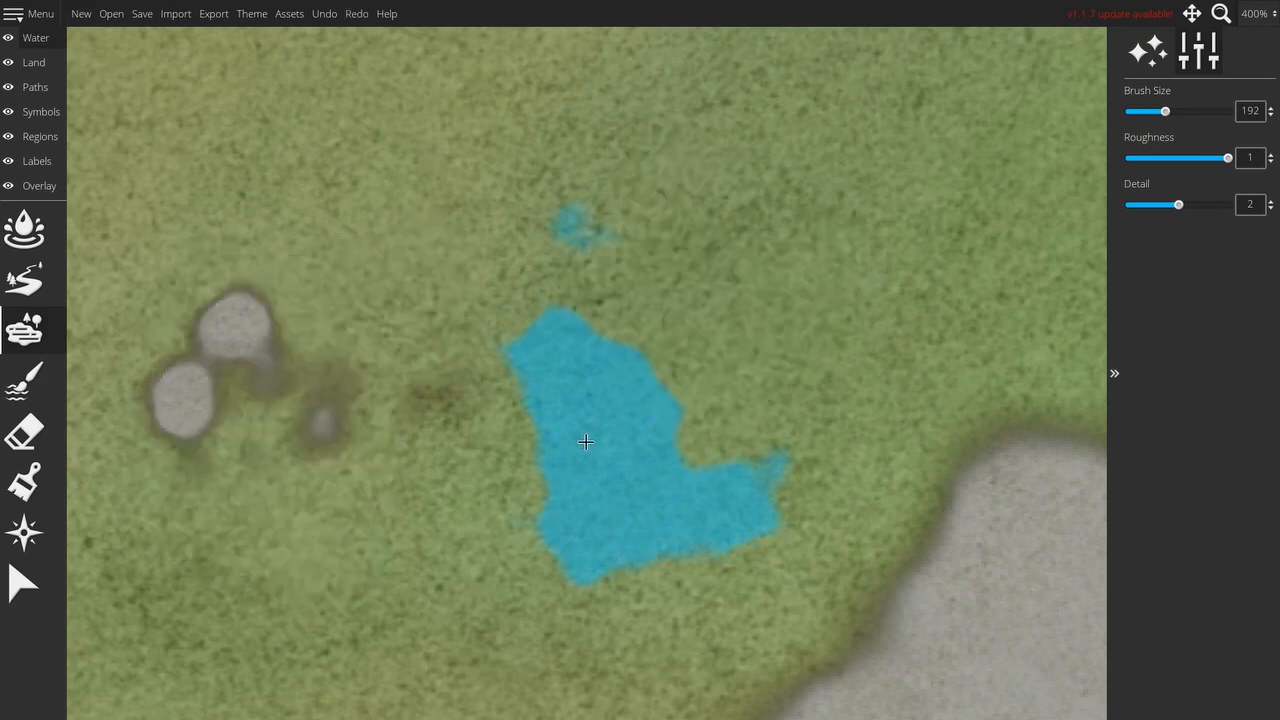
pyautogui.scroll(-5, 586, 441)
pyautogui.hotkey('ctrl', 'z')
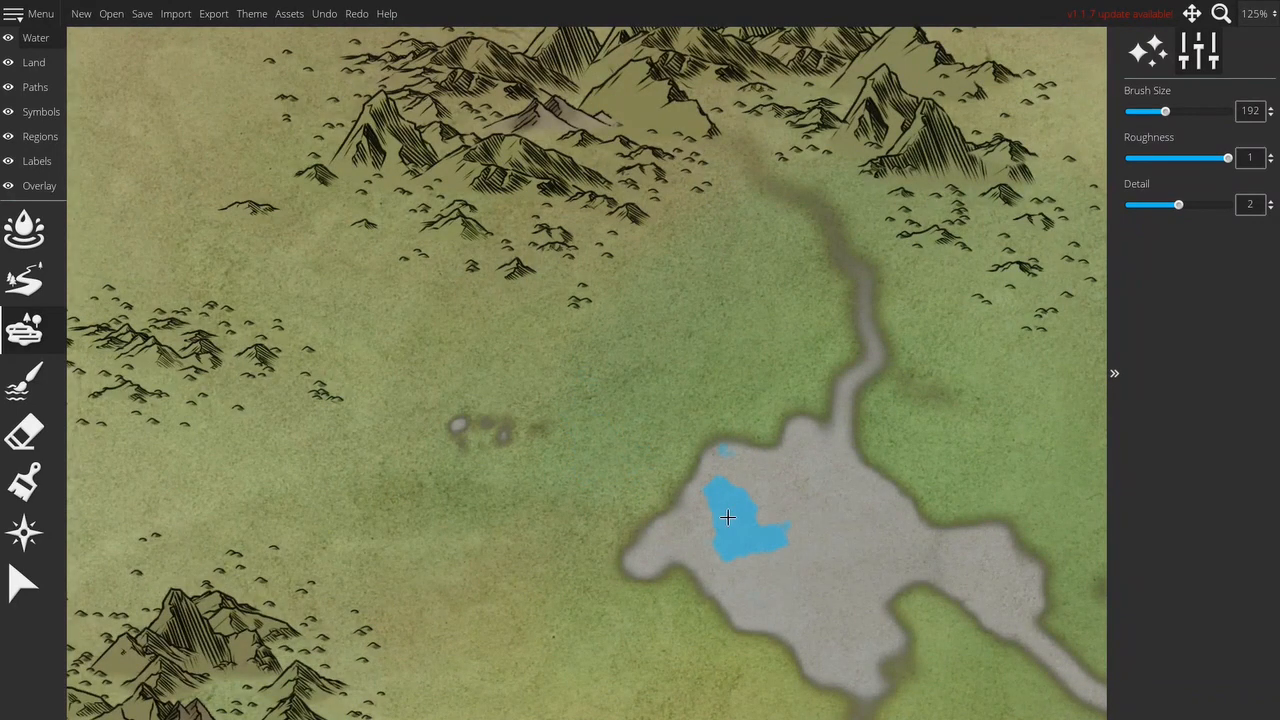
pyautogui.hotkey('ctrl', 'z')
pyautogui.moveTo(542, 507); pyautogui.dragTo(488, 466)
pyautogui.moveTo(593, 550); pyautogui.dragTo(383, 517)
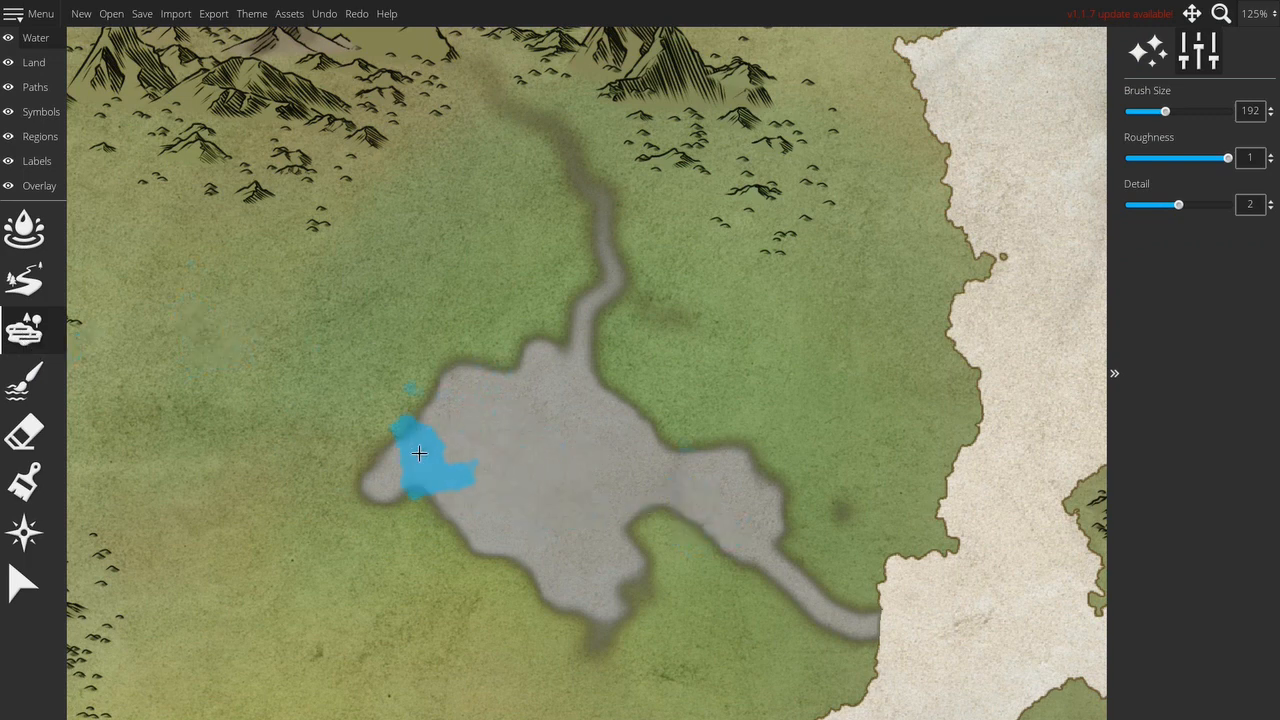
pyautogui.press(']')
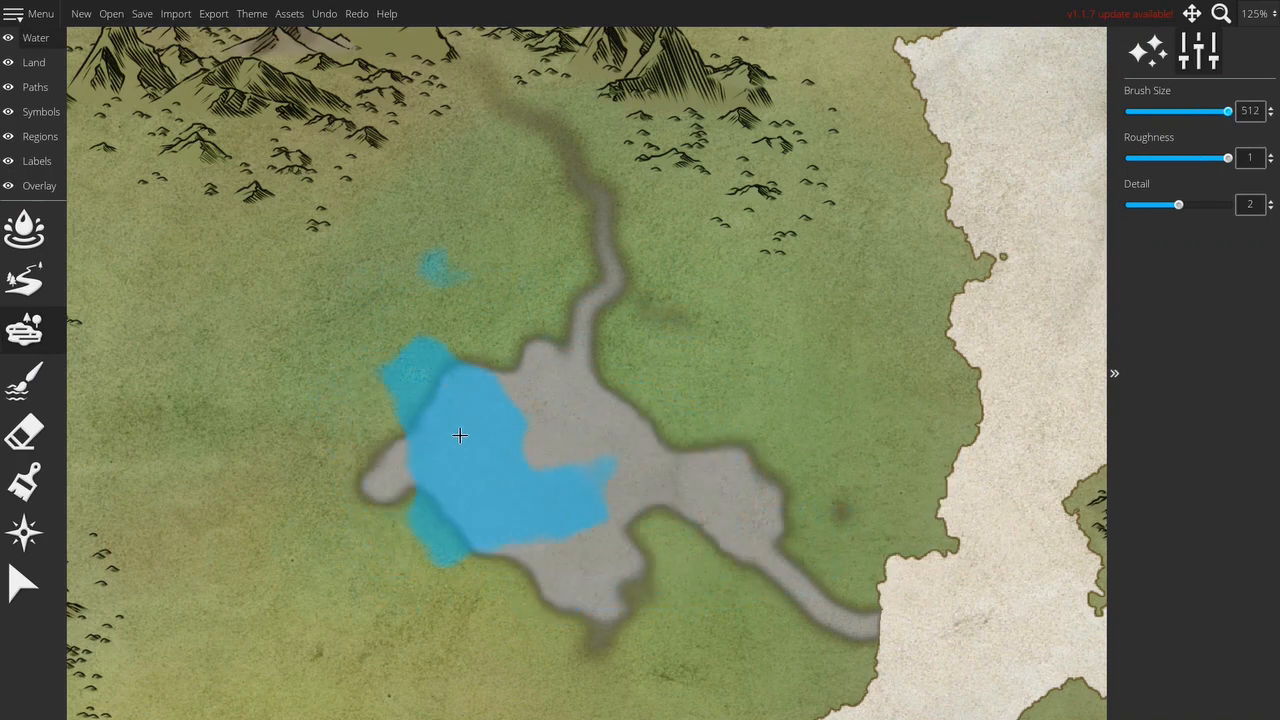
pyautogui.moveTo(451, 443); pyautogui.dragTo(472, 490)
pyautogui.scroll(-2, 472, 490)
pyautogui.click(24, 280)
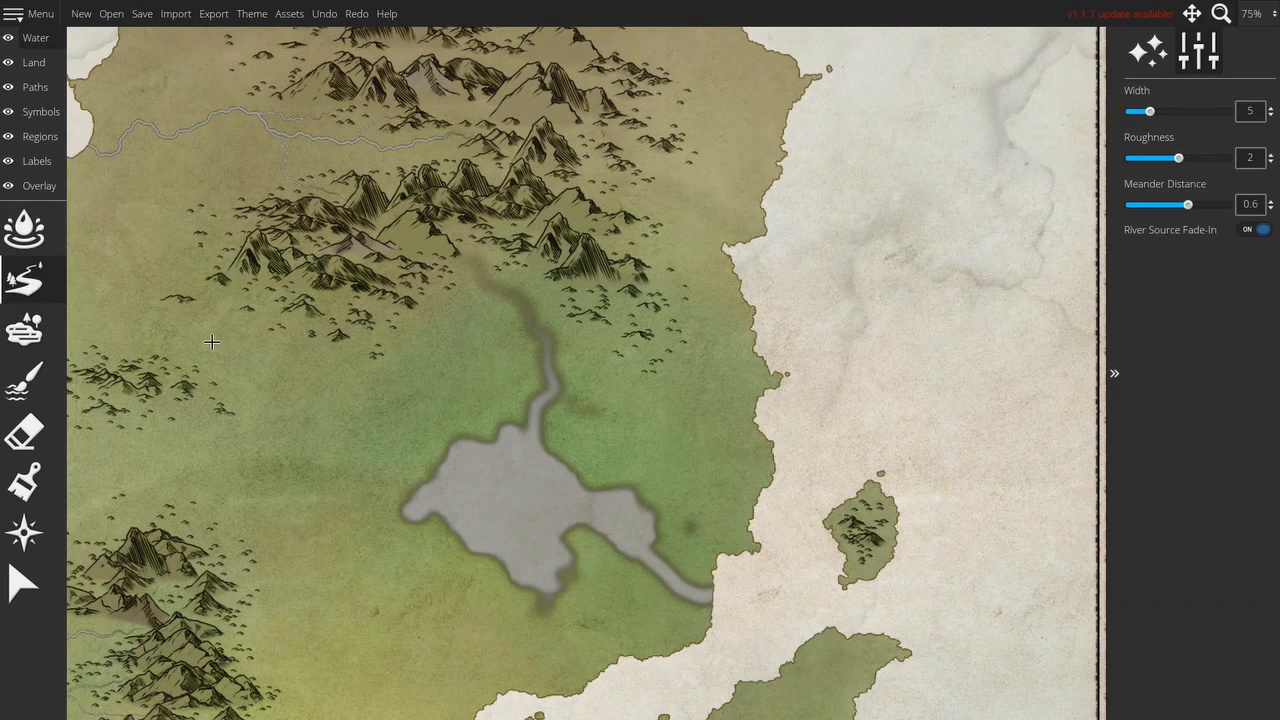
pyautogui.click(24, 432)
pyautogui.moveTo(474, 256)
pyautogui.mouseDown()
pyautogui.moveTo(540, 373)
pyautogui.moveTo(545, 414)
pyautogui.moveTo(486, 439)
pyautogui.moveTo(442, 507)
pyautogui.moveTo(397, 527)
pyautogui.moveTo(391, 595)
pyautogui.moveTo(448, 400)
pyautogui.moveTo(501, 443)
pyautogui.moveTo(545, 409)
pyautogui.moveTo(448, 483)
pyautogui.moveTo(542, 508)
pyautogui.moveTo(490, 552)
pyautogui.moveTo(509, 547)
pyautogui.moveTo(584, 454)
pyautogui.moveTo(626, 526)
pyautogui.moveTo(675, 525)
pyautogui.moveTo(707, 584)
pyautogui.moveTo(666, 596)
pyautogui.moveTo(622, 563)
pyautogui.moveTo(526, 595)
pyautogui.mouseUp()
pyautogui.click(24, 280)
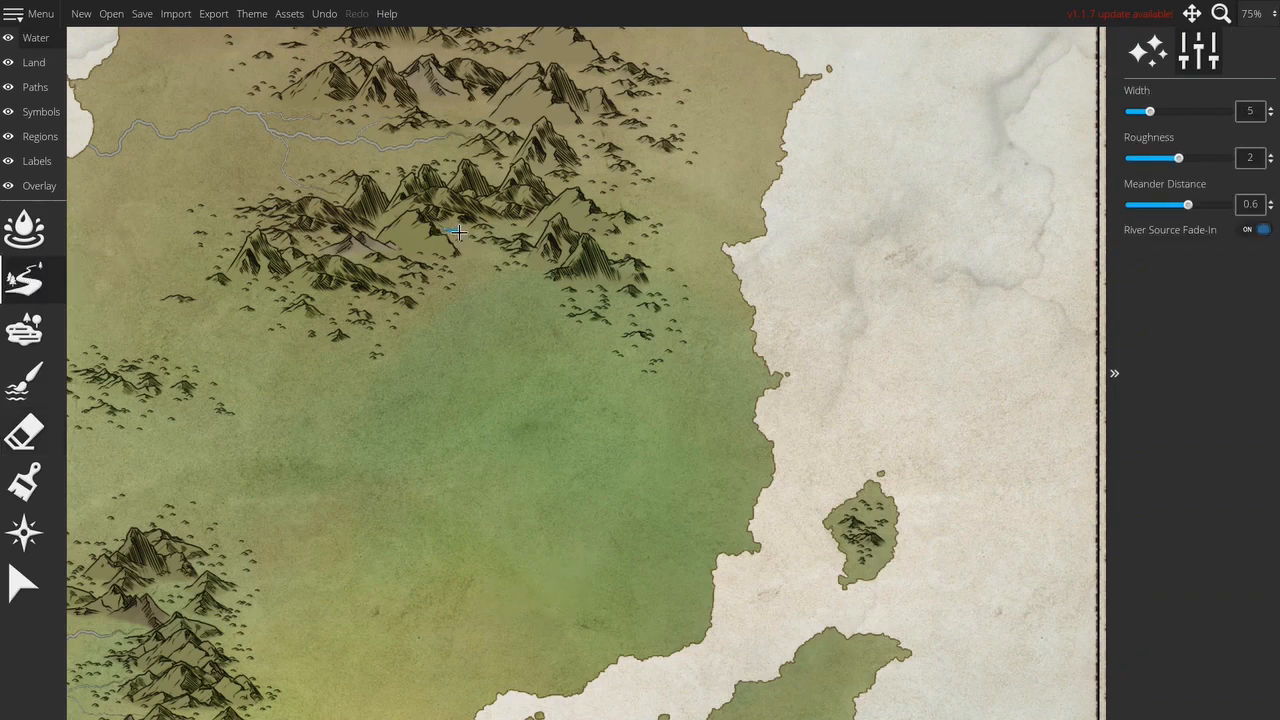
pyautogui.hotkey('ctrl', 'z')
pyautogui.moveTo(473, 277)
pyautogui.mouseDown()
pyautogui.moveTo(538, 335)
pyautogui.moveTo(556, 386)
pyautogui.moveTo(534, 411)
pyautogui.moveTo(533, 502)
pyautogui.moveTo(604, 508)
pyautogui.moveTo(695, 600)
pyautogui.moveTo(732, 601)
pyautogui.mouseUp()
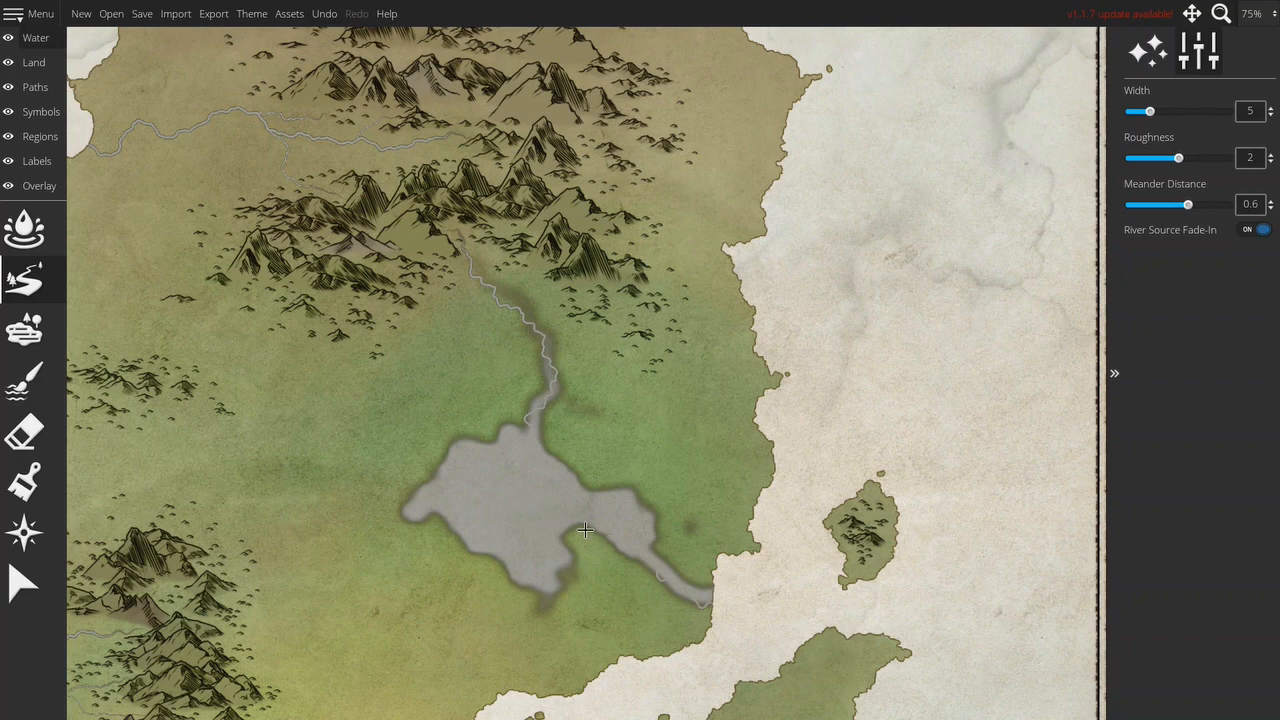
pyautogui.hotkey('ctrl', 'z')
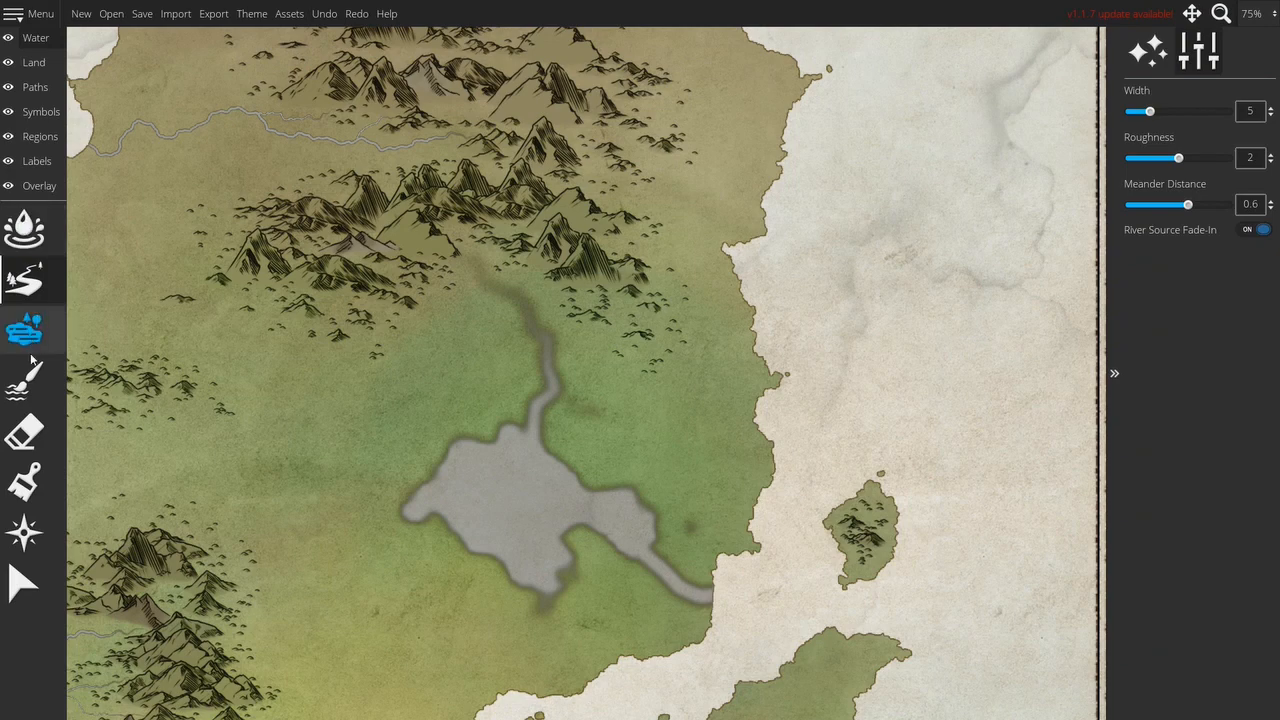
# - Erase the large lake and its connected rivers in the east with the eraser at size 256
pyautogui.click(30, 428)
pyautogui.moveTo(1187, 122); pyautogui.dragTo(1228, 112)
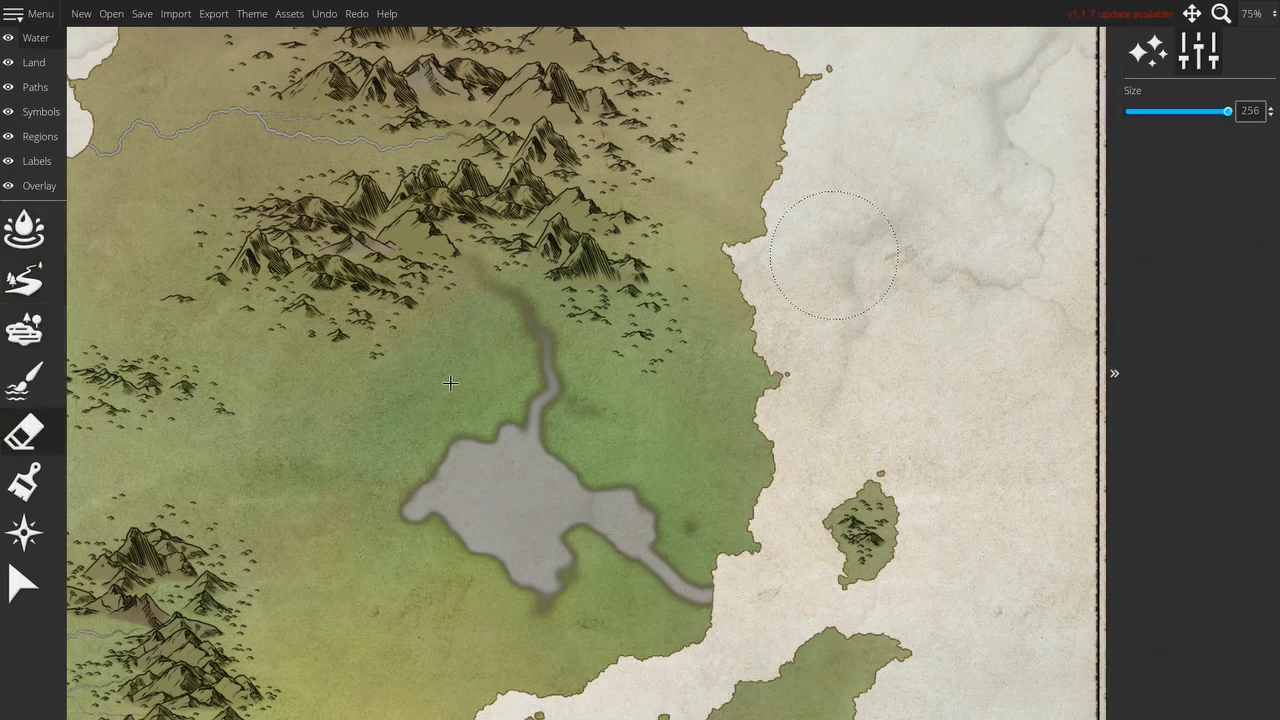
pyautogui.moveTo(468, 272)
pyautogui.mouseDown()
pyautogui.moveTo(535, 344)
pyautogui.moveTo(558, 405)
pyautogui.moveTo(429, 449)
pyautogui.moveTo(425, 532)
pyautogui.moveTo(486, 501)
pyautogui.moveTo(582, 488)
pyautogui.moveTo(662, 513)
pyautogui.moveTo(694, 578)
pyautogui.moveTo(680, 624)
pyautogui.moveTo(506, 546)
pyautogui.mouseUp()
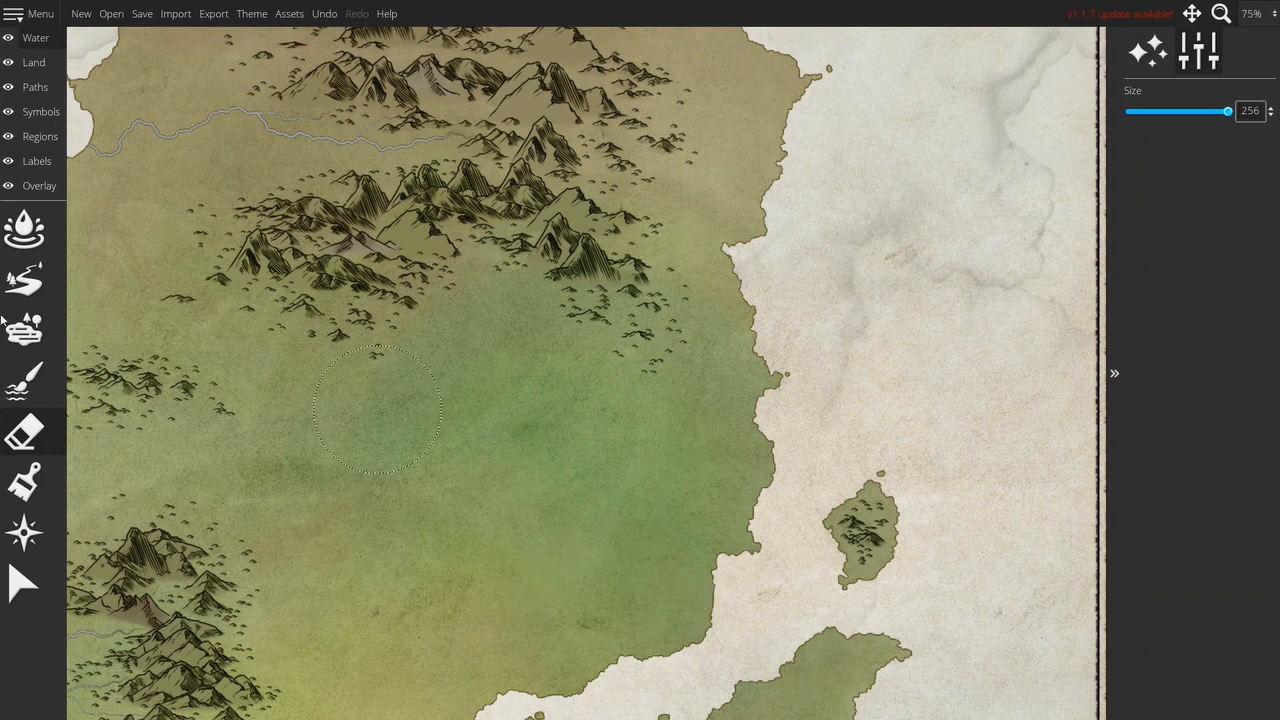
# - Draw a winding width 5 river from the northern mountains south and then southeast to the east coast
pyautogui.click(25, 285)
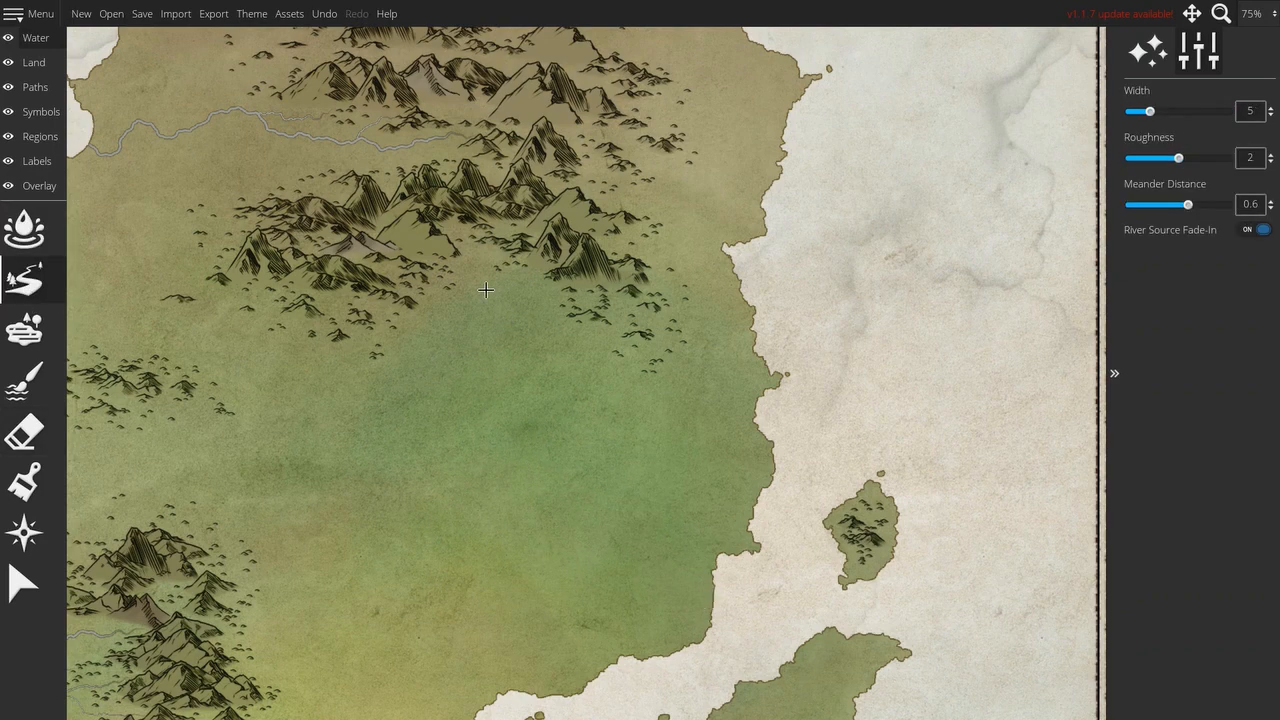
pyautogui.moveTo(447, 228); pyautogui.dragTo(459, 232)
pyautogui.hotkey('ctrl', 'z')
pyautogui.moveTo(474, 246)
pyautogui.mouseDown()
pyautogui.moveTo(488, 288)
pyautogui.moveTo(547, 350)
pyautogui.moveTo(537, 454)
pyautogui.moveTo(575, 505)
pyautogui.moveTo(622, 522)
pyautogui.moveTo(688, 584)
pyautogui.moveTo(738, 600)
pyautogui.mouseUp()
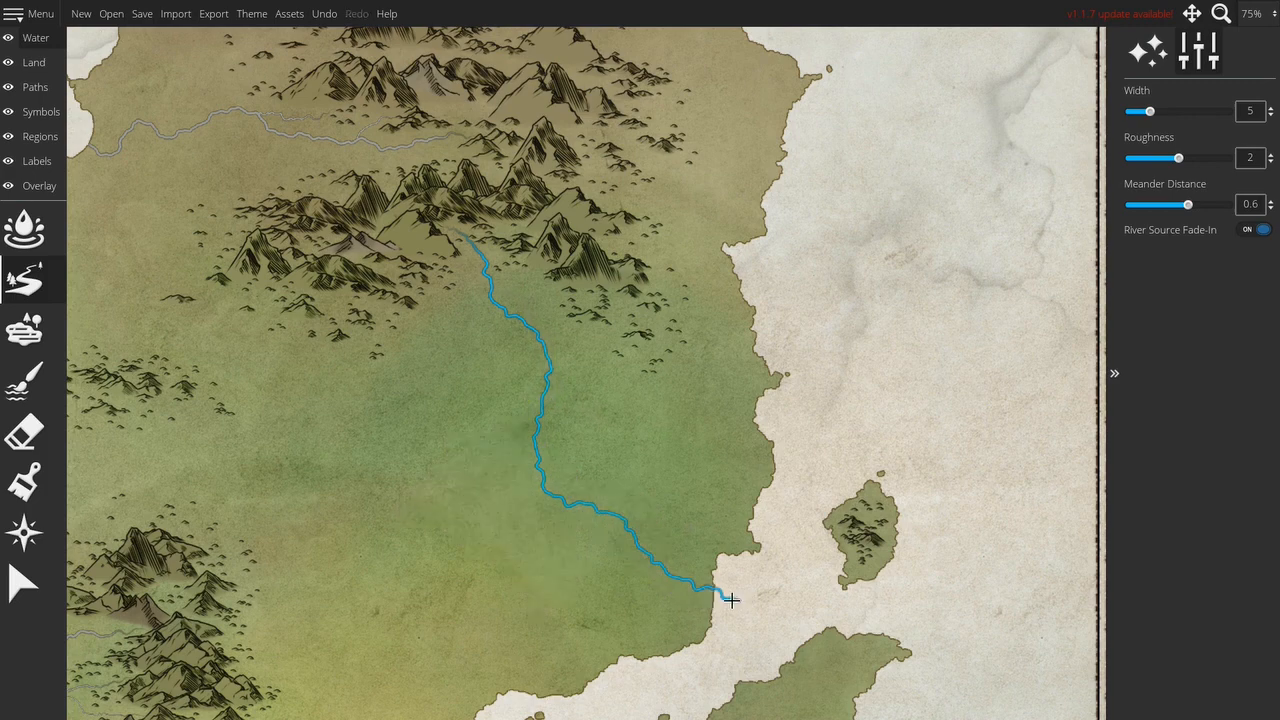
# - Place a large lake over the new river's bend with the lake tool, starting at size 512 with roughness 0.45, and extend it southeast
pyautogui.click(24, 330)
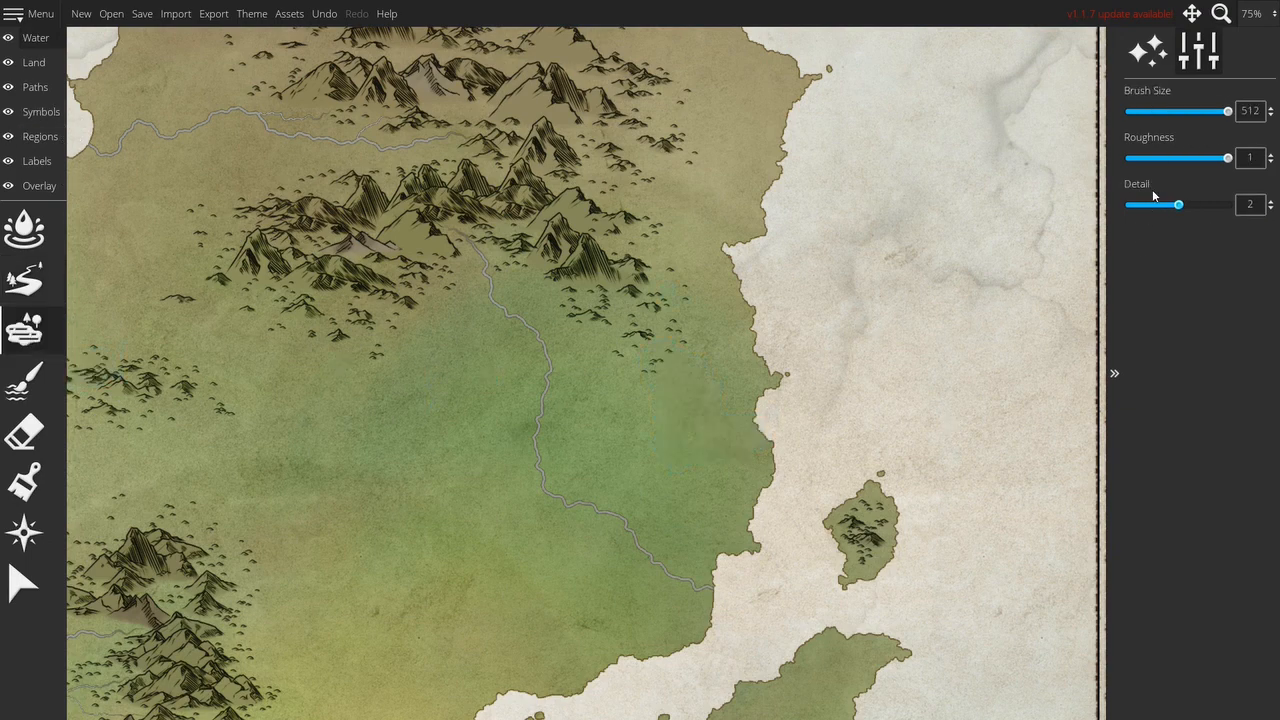
pyautogui.click(1176, 158)
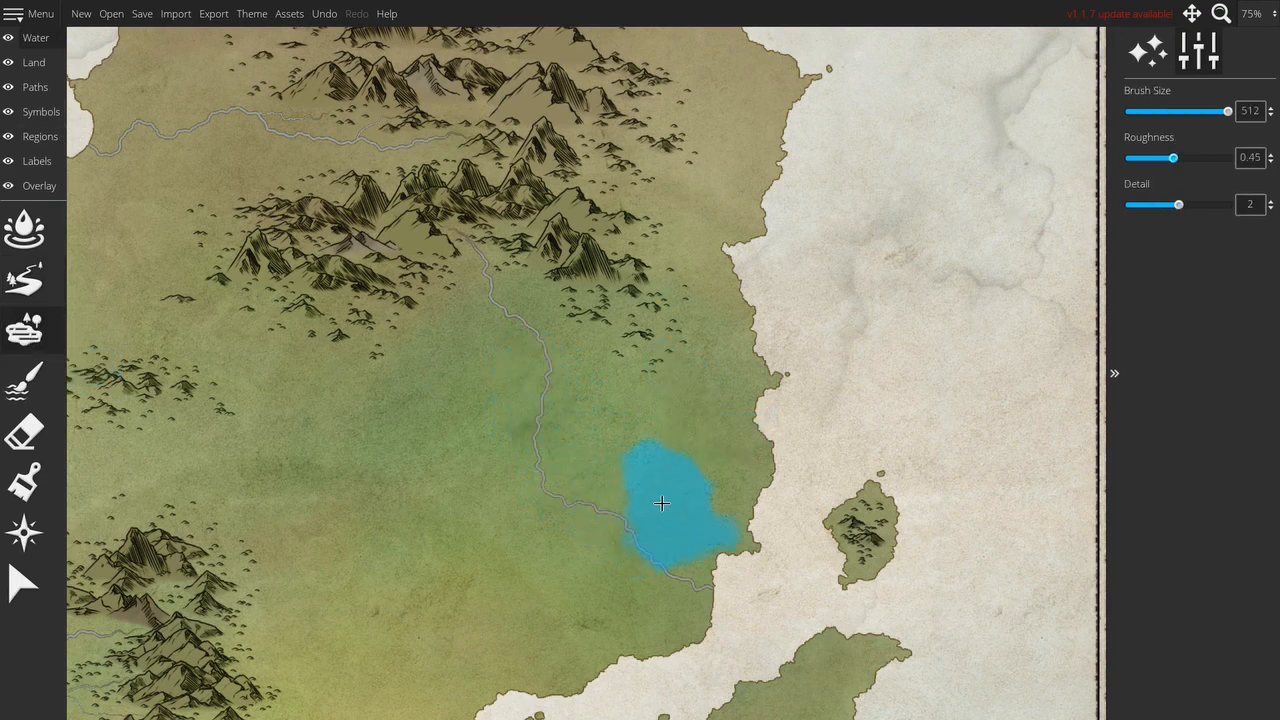
pyautogui.hotkey('ctrl', 'z')
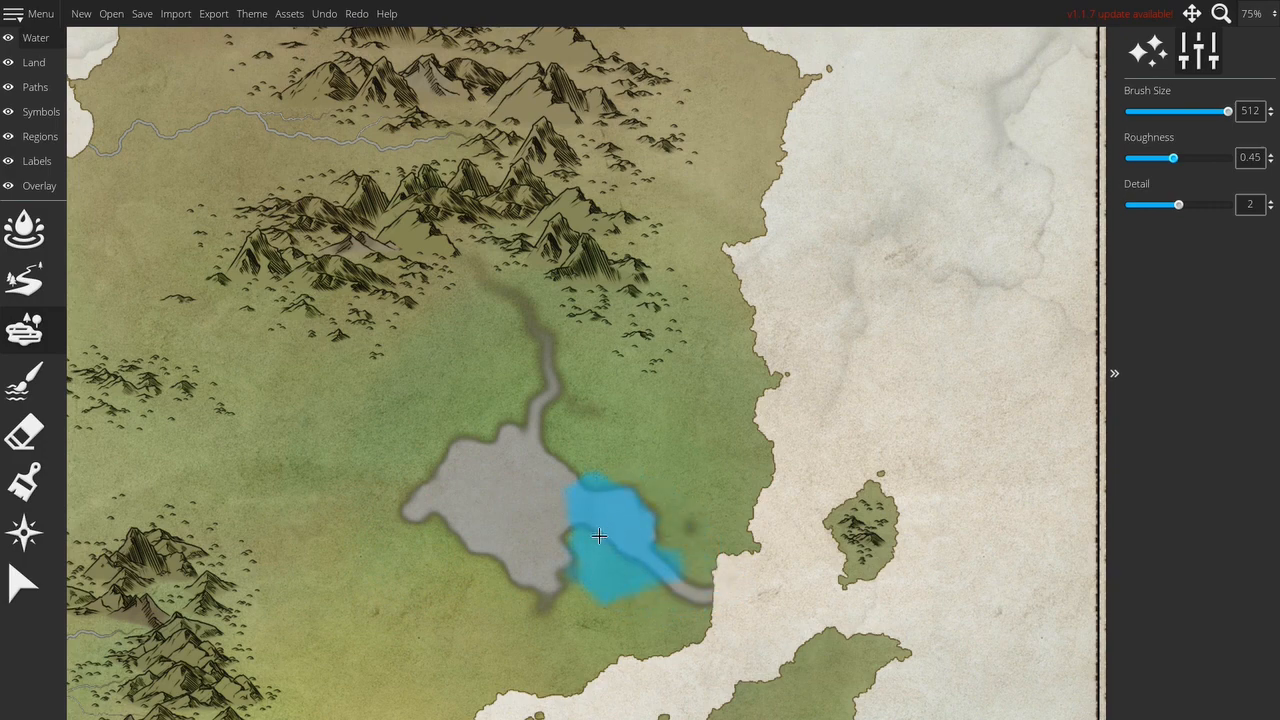
pyautogui.click(510, 517)
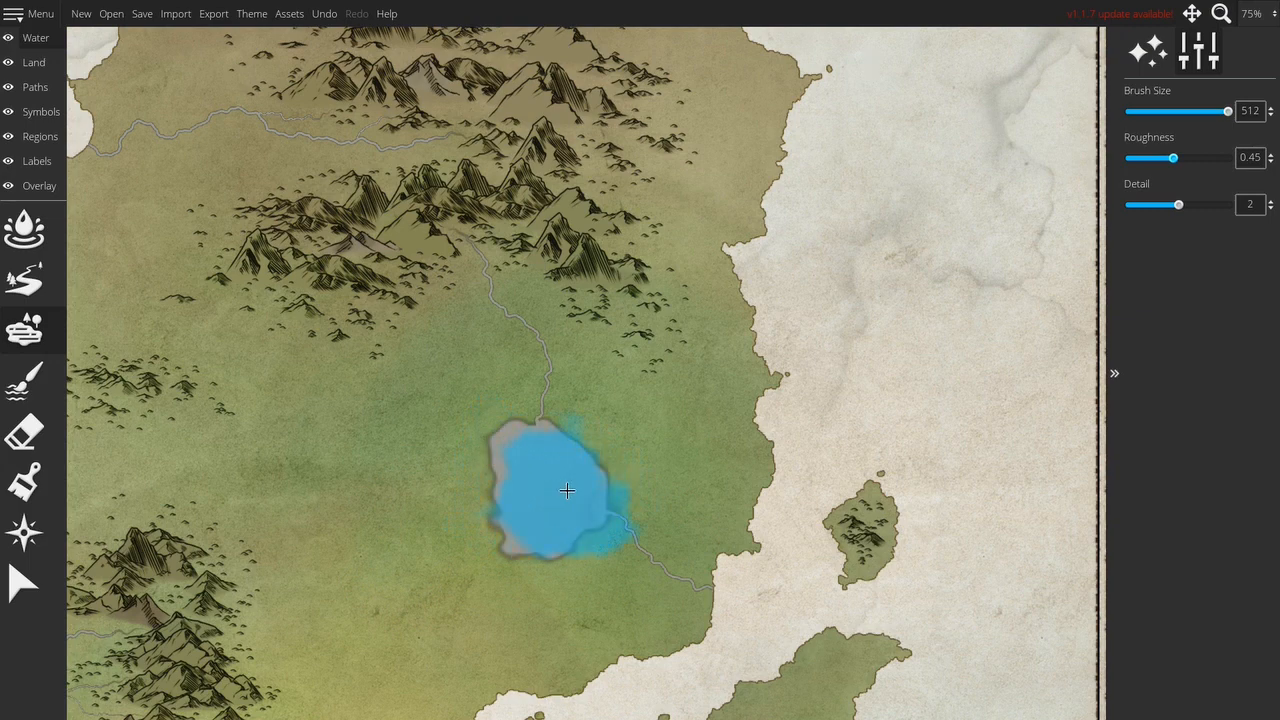
pyautogui.scroll(-4, 580, 497)
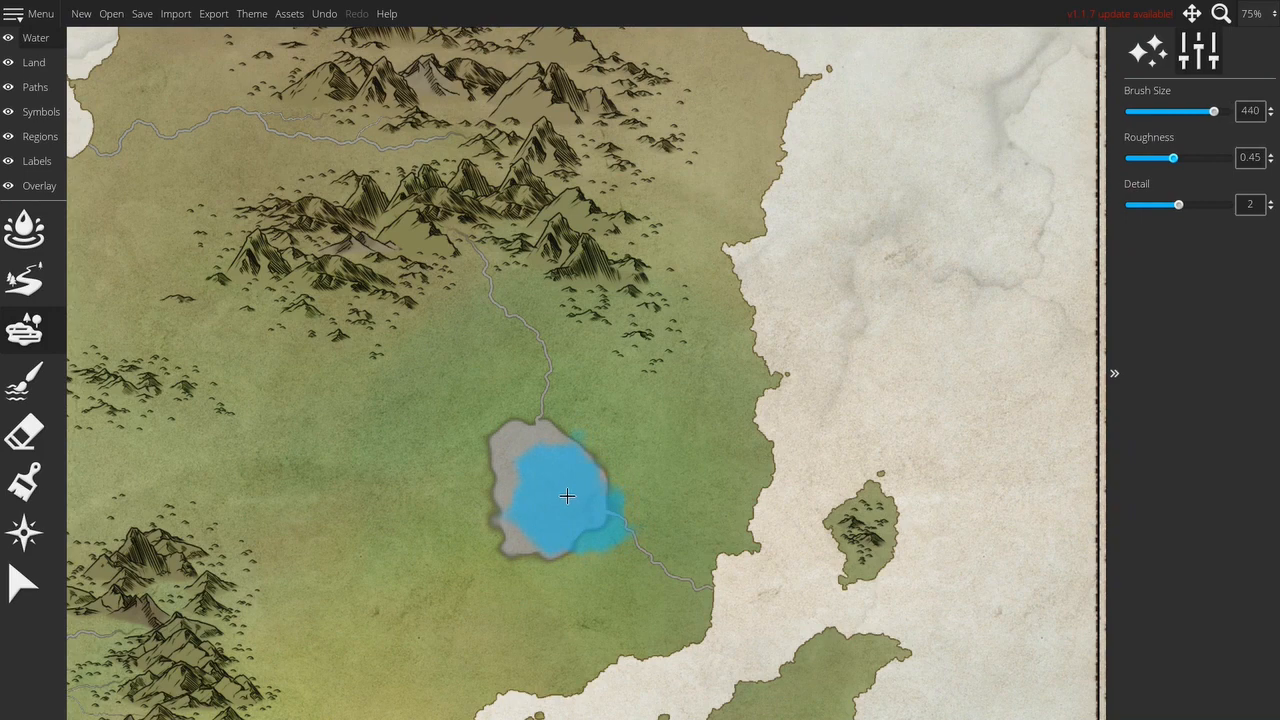
pyautogui.scroll(-1, 604, 517)
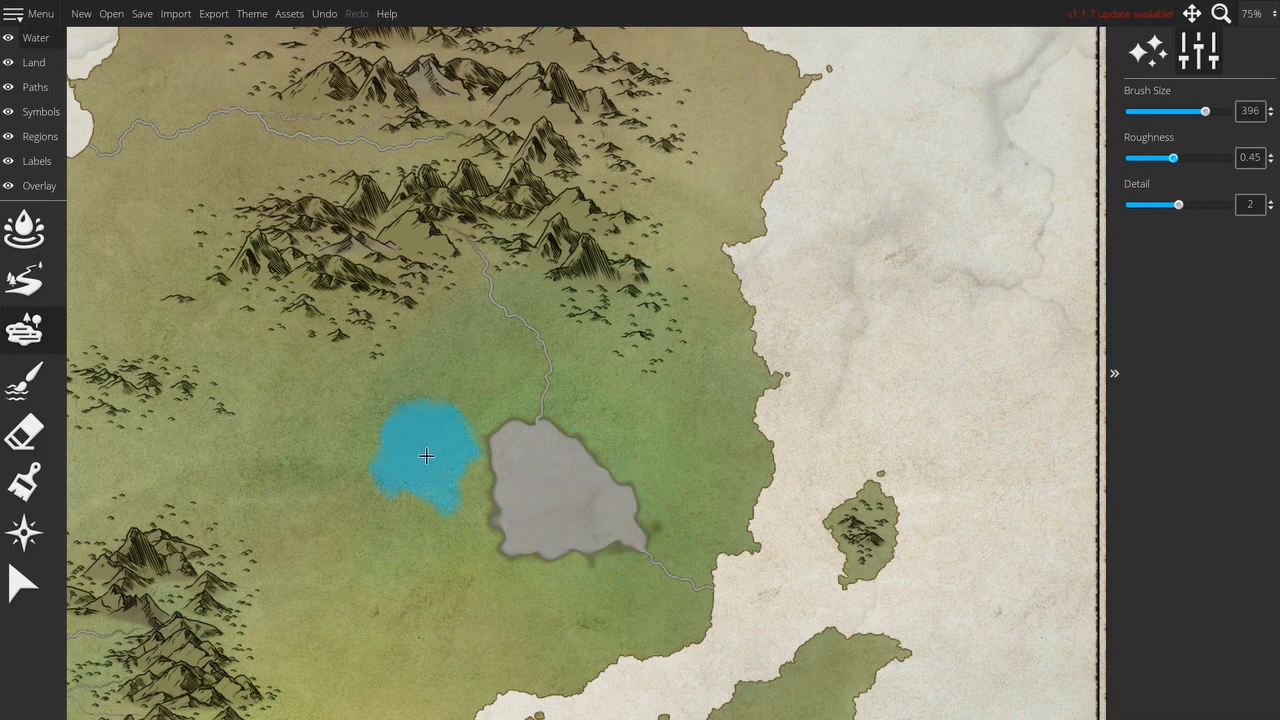
# - Add a western lobe to the large lake at brush size 376, undoing the first placement and repositioning it closer to the lake
pyautogui.click(487, 459)
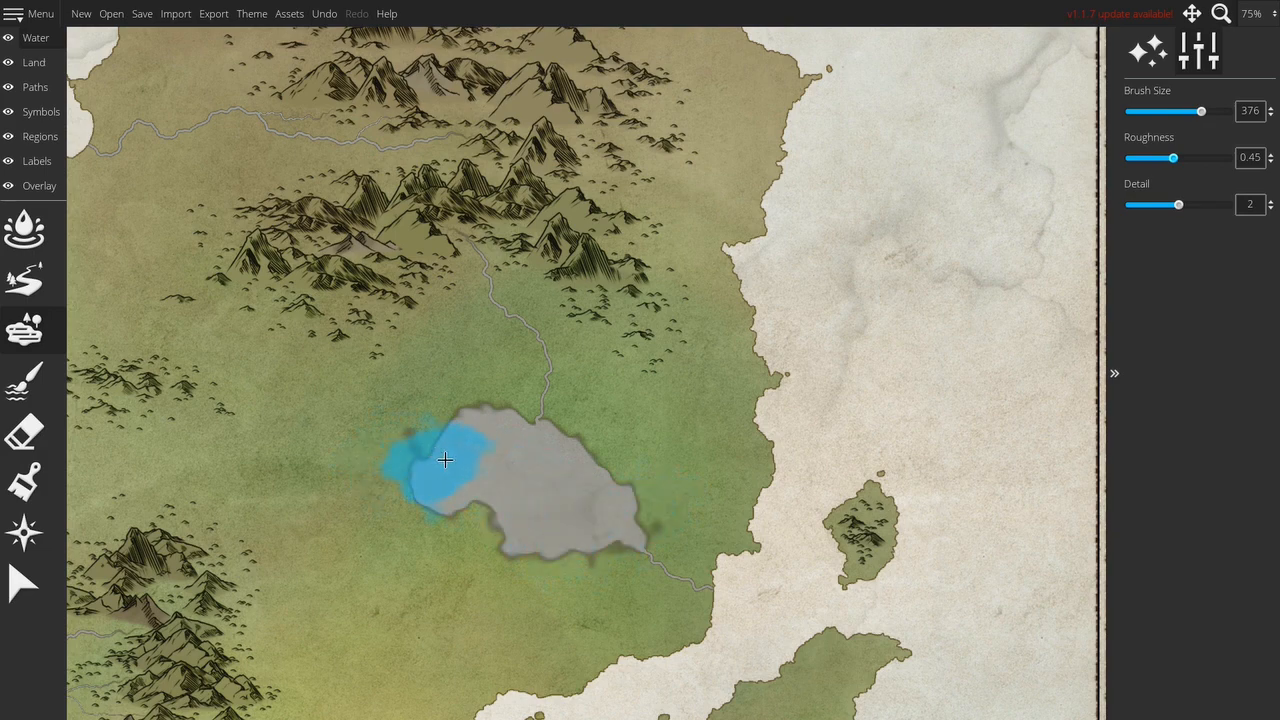
pyautogui.hotkey('ctrl', 'z')
pyautogui.hotkey('ctrl', 'z')
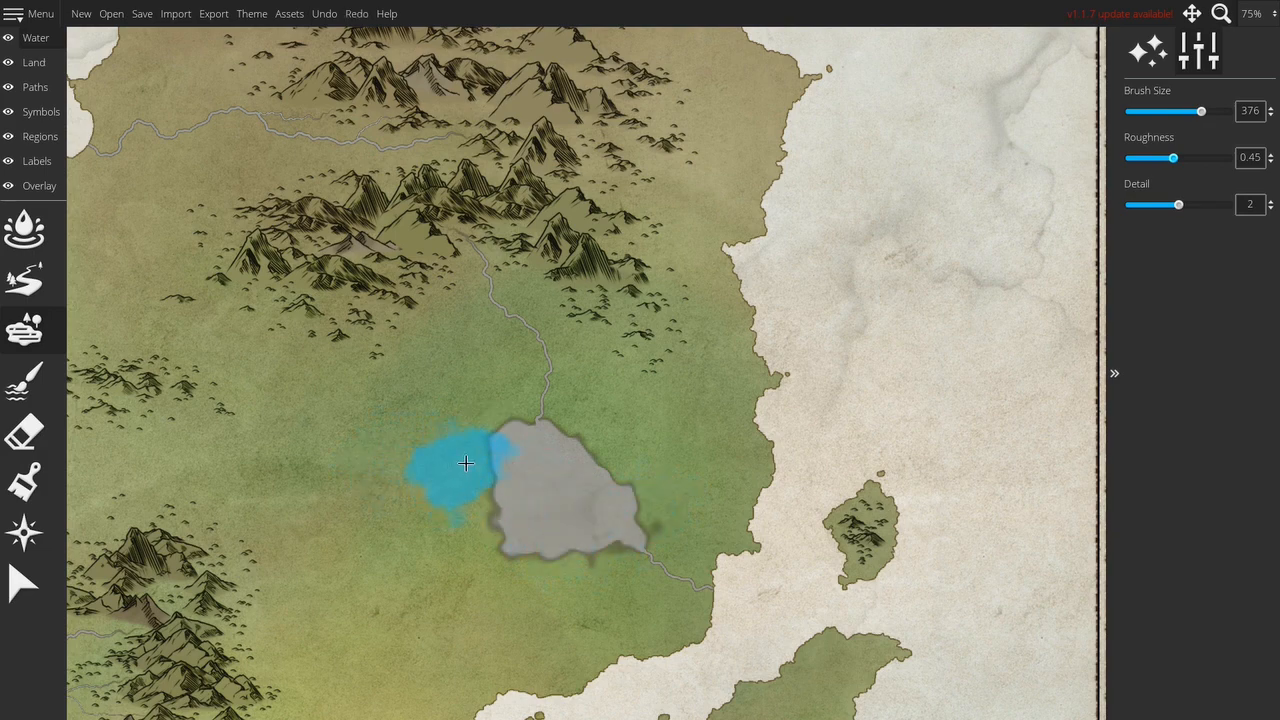
pyautogui.click(466, 458)
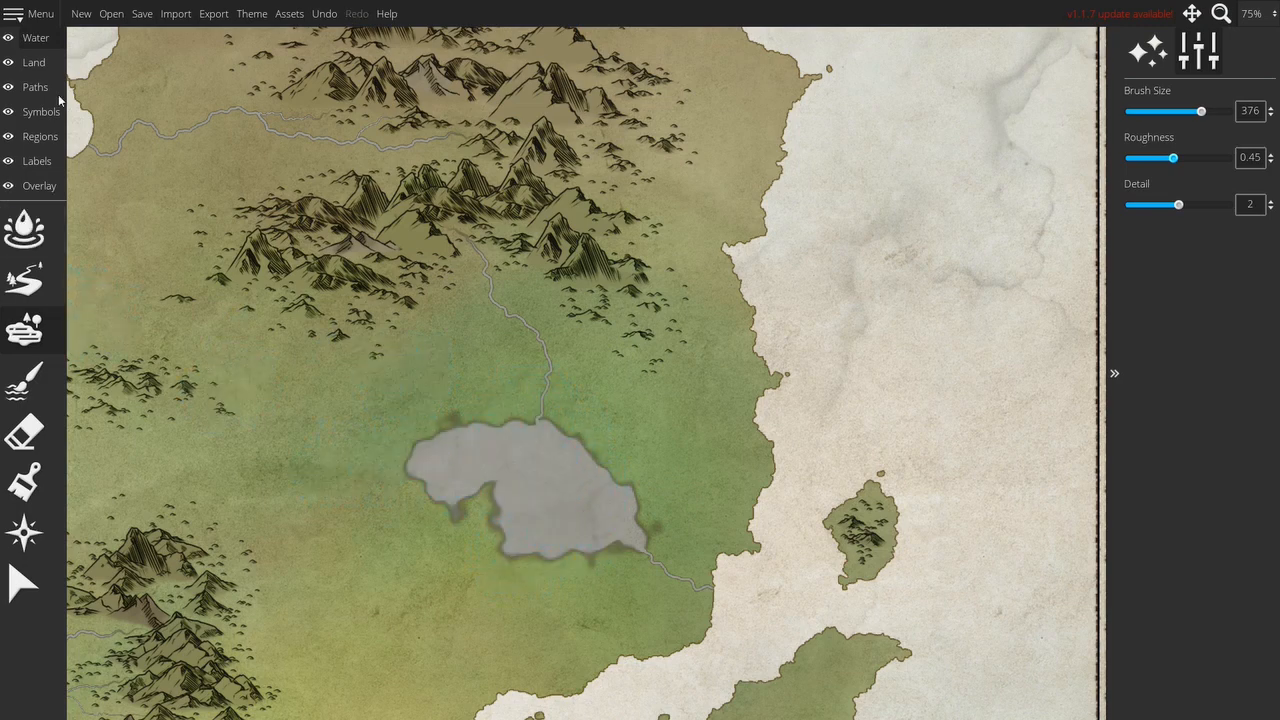
# - Add width 3 tributaries from the northern mountains to the lake's northwest shore and to the river feeding the lake
pyautogui.click(24, 284)
pyautogui.scroll(-2, 449, 412)
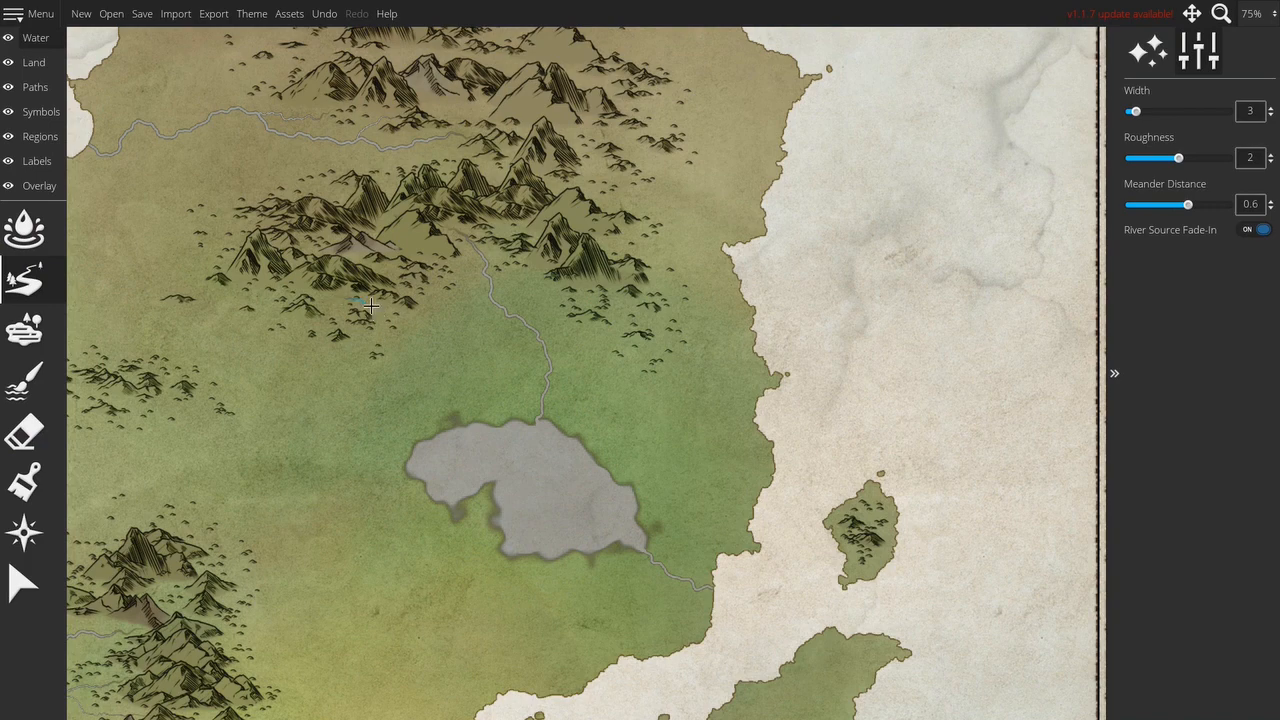
pyautogui.moveTo(410, 314); pyautogui.dragTo(426, 399)
pyautogui.moveTo(573, 284); pyautogui.dragTo(542, 298)
pyautogui.moveTo(462, 408); pyautogui.dragTo(567, 409)
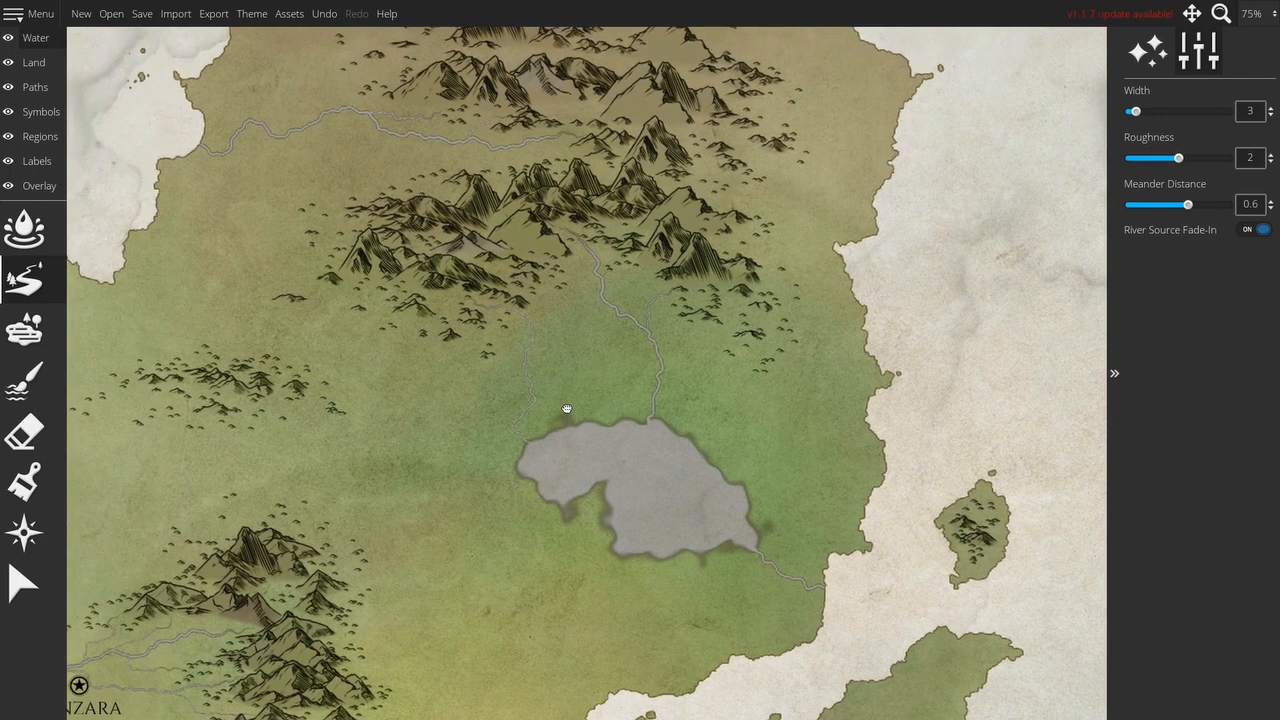
pyautogui.moveTo(445, 294)
pyautogui.mouseDown()
pyautogui.moveTo(474, 340)
pyautogui.moveTo(462, 371)
pyautogui.mouseUp()
pyautogui.scroll(3, 514, 410)
pyautogui.moveTo(514, 410); pyautogui.dragTo(514, 429)
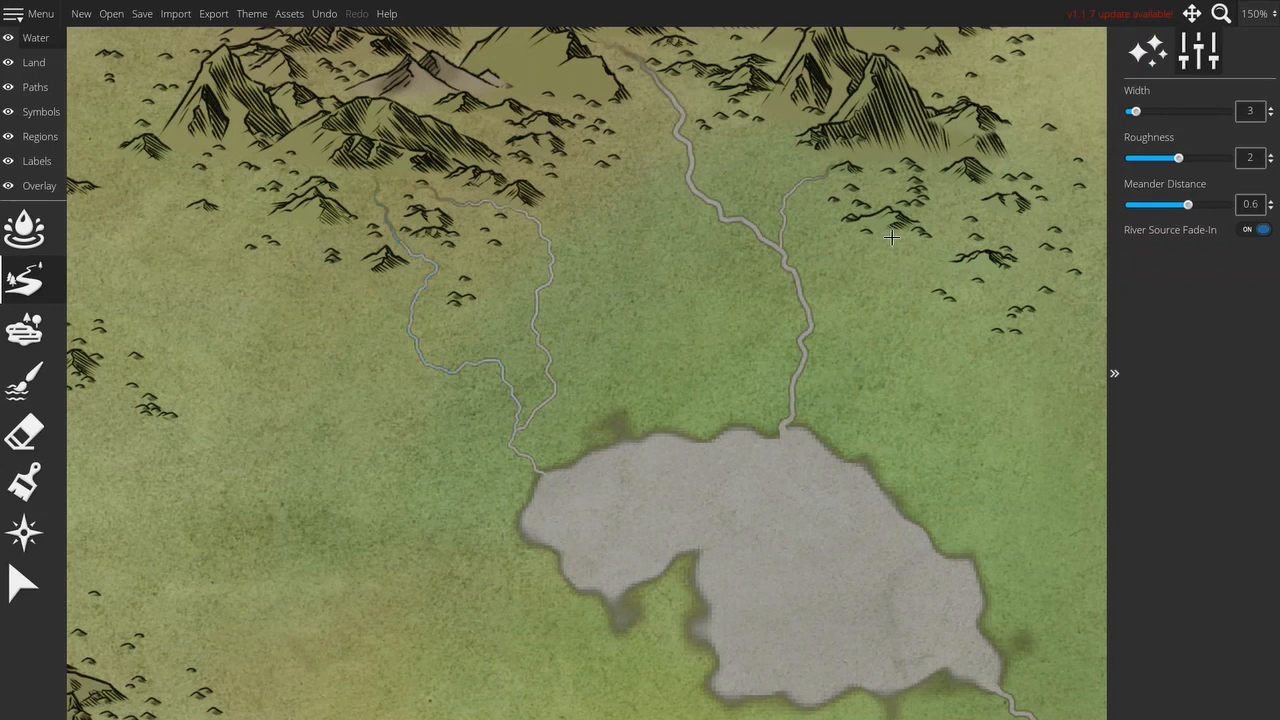
pyautogui.moveTo(895, 243); pyautogui.dragTo(816, 316)
# - Draw a width 3 river from the central hills east to the western tip of the large lake
pyautogui.scroll(-5, 879, 376)
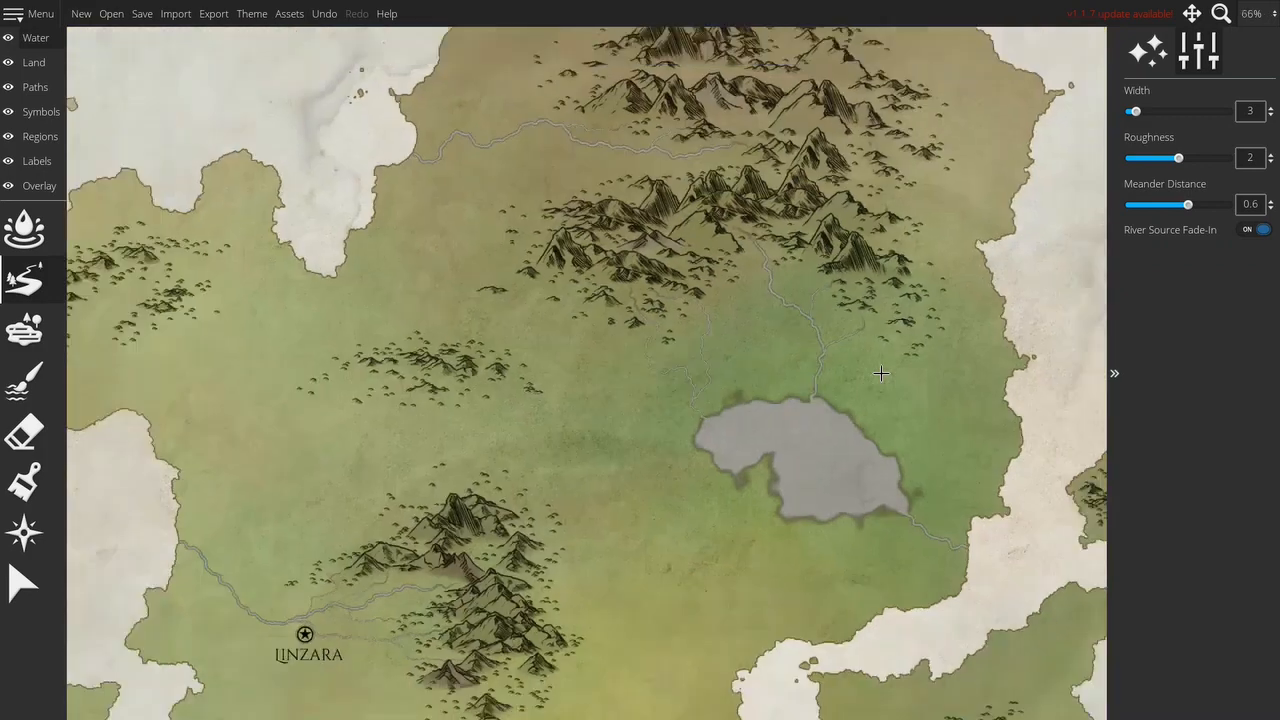
pyautogui.moveTo(812, 503); pyautogui.dragTo(757, 496)
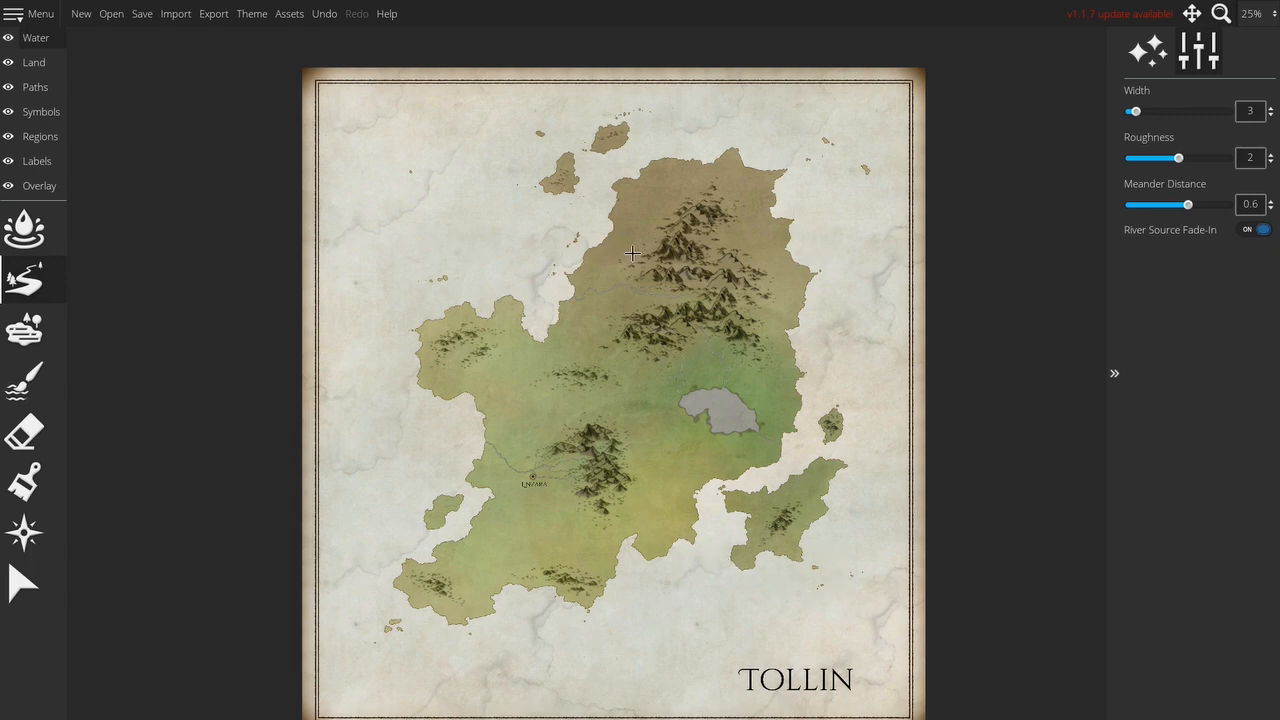
pyautogui.scroll(4, 807, 541)
pyautogui.moveTo(476, 280); pyautogui.dragTo(572, 420)
pyautogui.moveTo(532, 501); pyautogui.dragTo(496, 545)
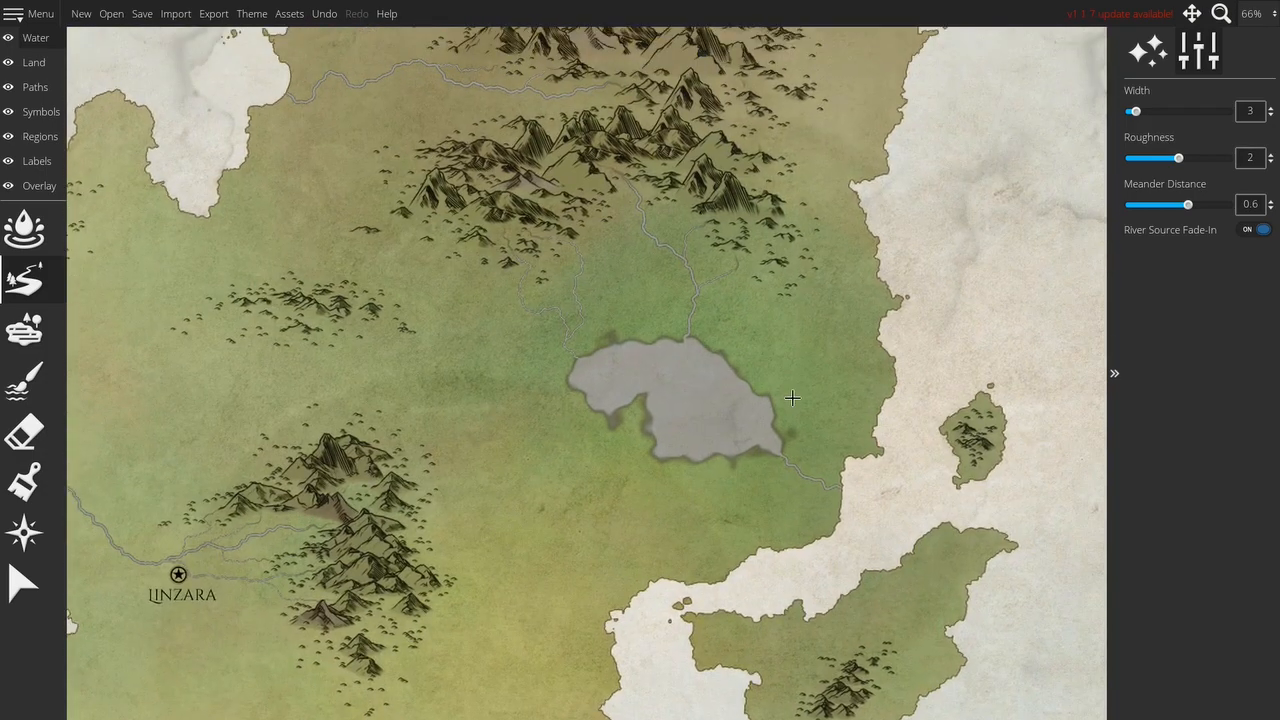
pyautogui.moveTo(500, 375); pyautogui.dragTo(642, 391)
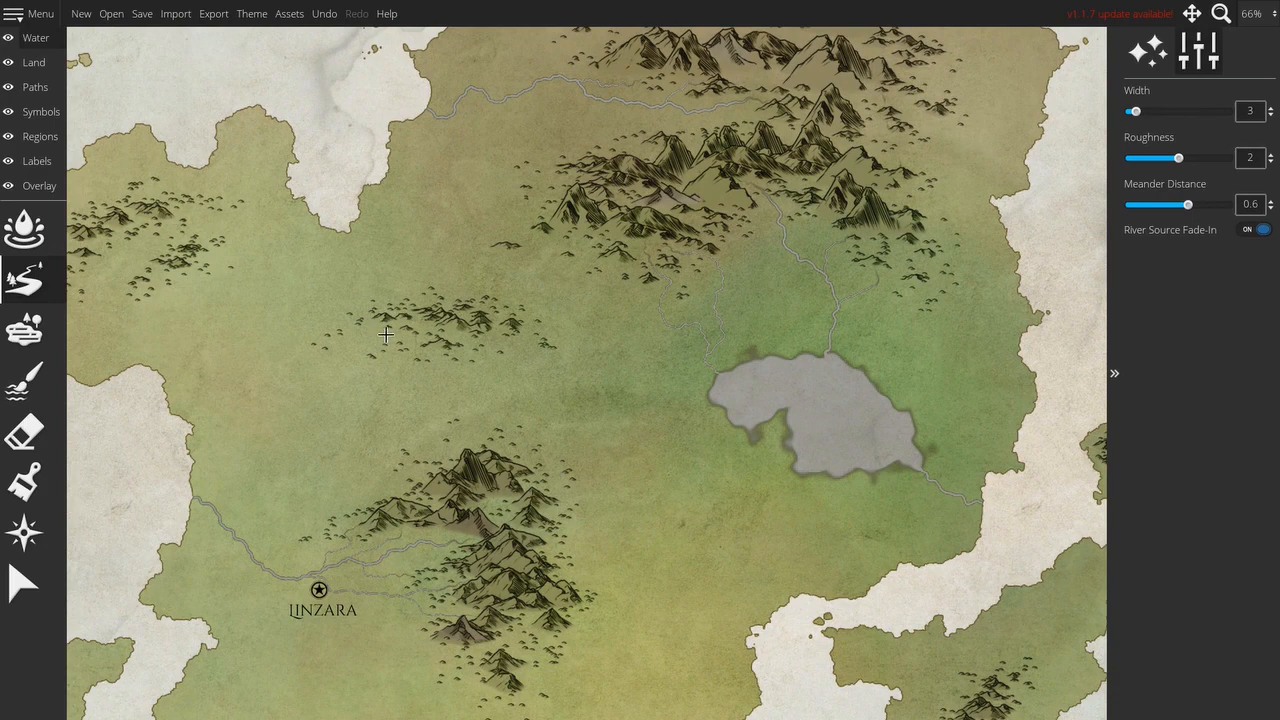
pyautogui.moveTo(386, 335); pyautogui.dragTo(423, 336)
pyautogui.moveTo(538, 339)
pyautogui.mouseDown()
pyautogui.moveTo(566, 373)
pyautogui.moveTo(613, 398)
pyautogui.moveTo(742, 396)
pyautogui.mouseUp()
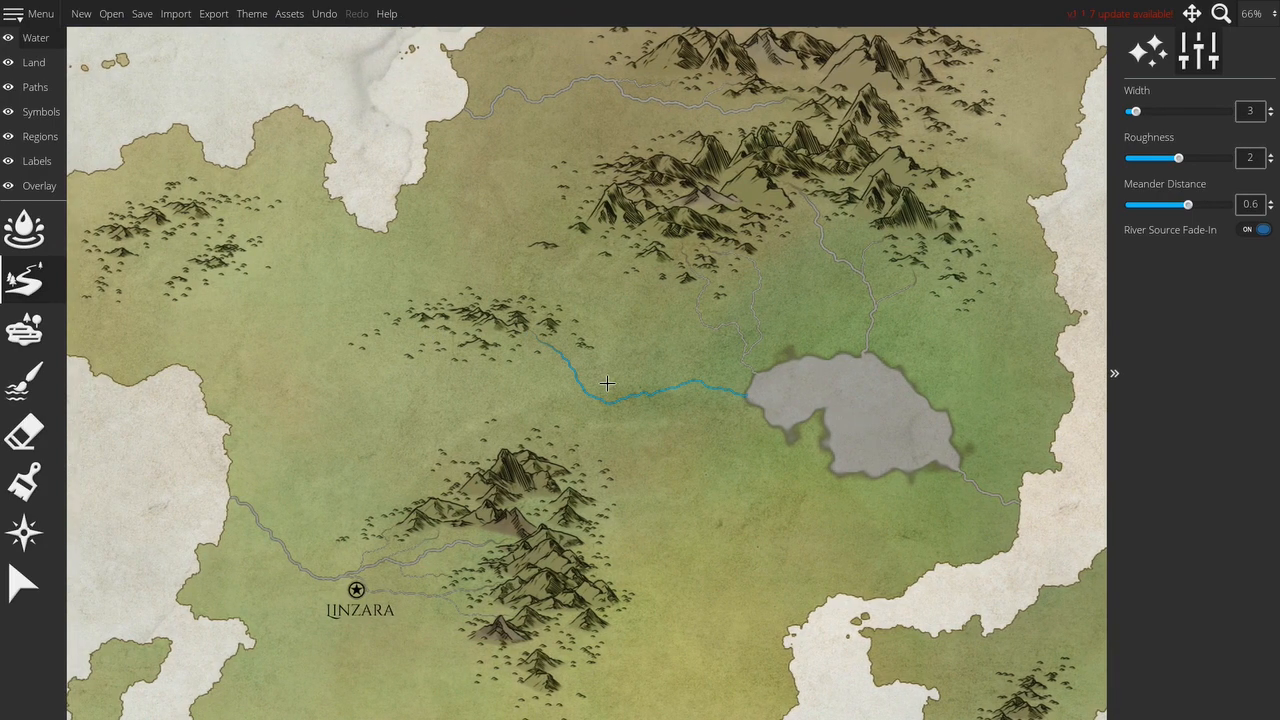
# - Draw width 3 rivers from the northwestern hills, one east to the bay and one south to the coast
pyautogui.moveTo(409, 322); pyautogui.dragTo(584, 371)
pyautogui.moveTo(410, 300)
pyautogui.mouseDown()
pyautogui.moveTo(443, 309)
pyautogui.moveTo(531, 258)
pyautogui.mouseUp()
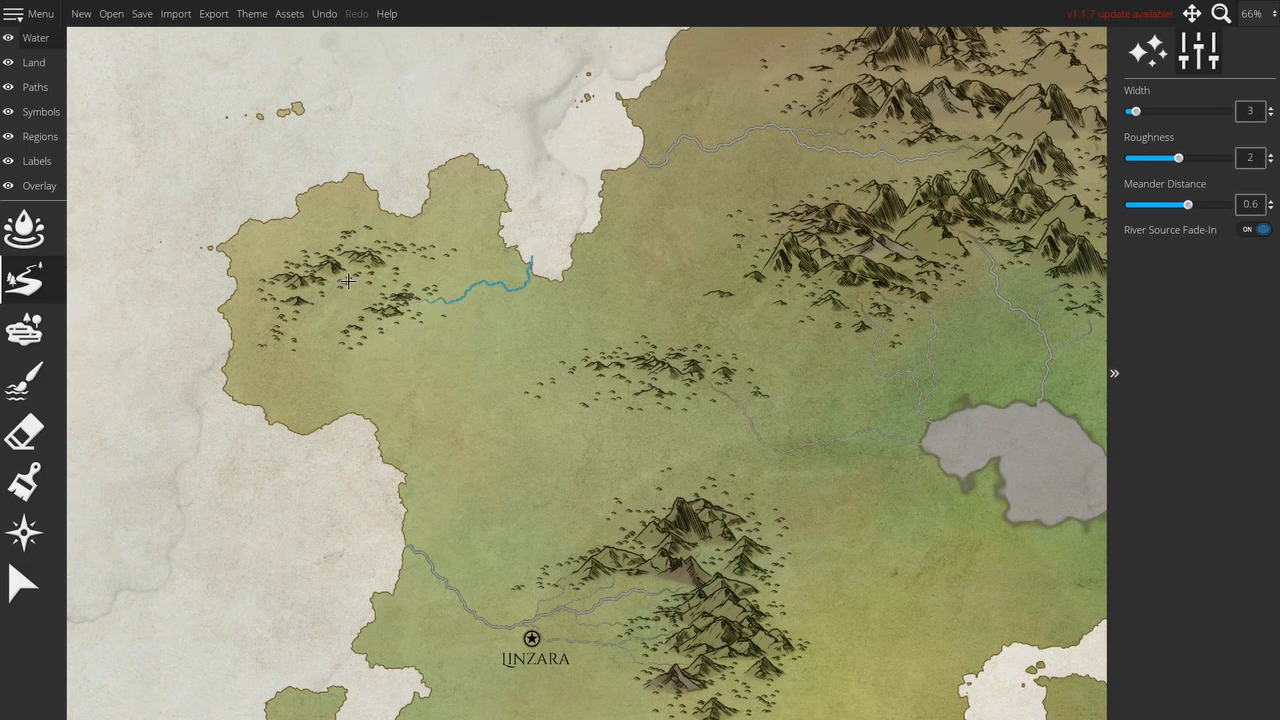
pyautogui.moveTo(326, 316)
pyautogui.mouseDown()
pyautogui.moveTo(360, 383)
pyautogui.moveTo(350, 460)
pyautogui.mouseUp()
# - Draw rivers to the west coast, one from the mountains northeast of Linzara and one from the northern mountains
pyautogui.moveTo(662, 517)
pyautogui.mouseDown()
pyautogui.moveTo(636, 486)
pyautogui.moveTo(424, 464)
pyautogui.moveTo(373, 476)
pyautogui.mouseUp()
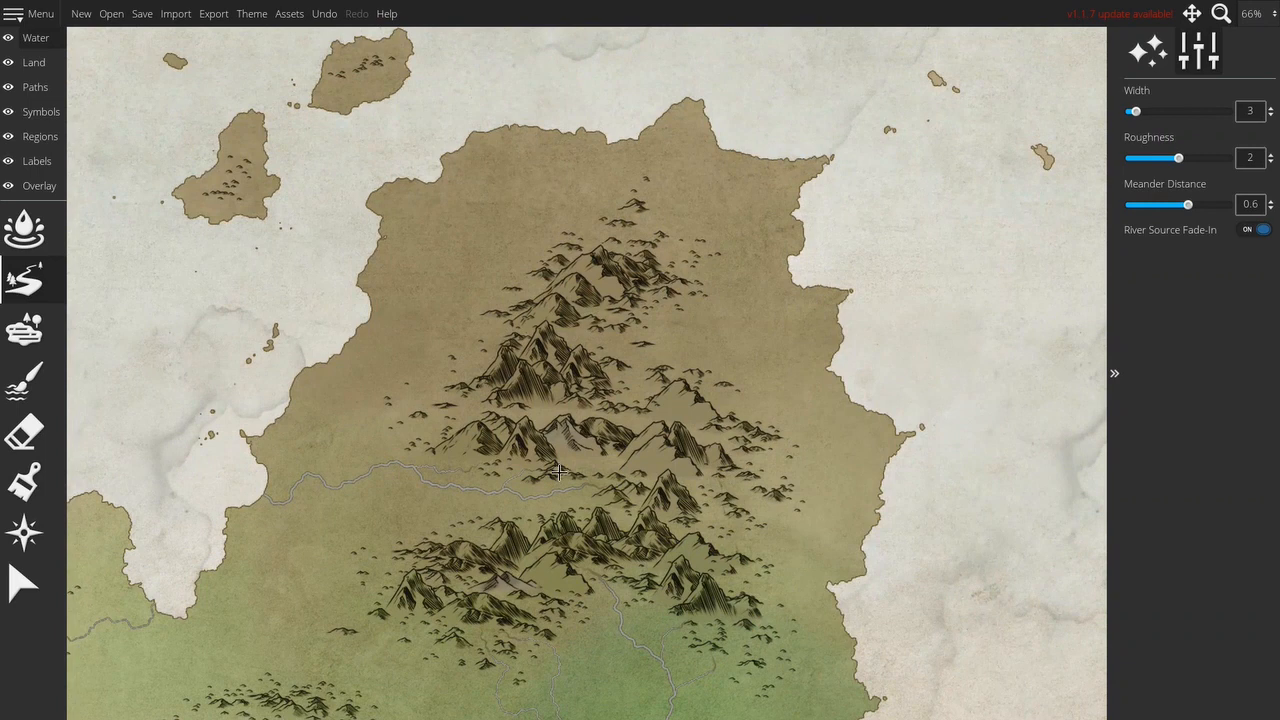
pyautogui.moveTo(657, 425)
pyautogui.mouseDown()
pyautogui.moveTo(465, 413)
pyautogui.moveTo(458, 394)
pyautogui.moveTo(434, 396)
pyautogui.moveTo(442, 340)
pyautogui.moveTo(422, 298)
pyautogui.moveTo(356, 304)
pyautogui.mouseUp()
# - Draw a width 4 river on the southeastern island from its mountains to the north coast
pyautogui.moveTo(406, 603); pyautogui.dragTo(454, 280)
pyautogui.moveTo(453, 576); pyautogui.dragTo(497, 272)
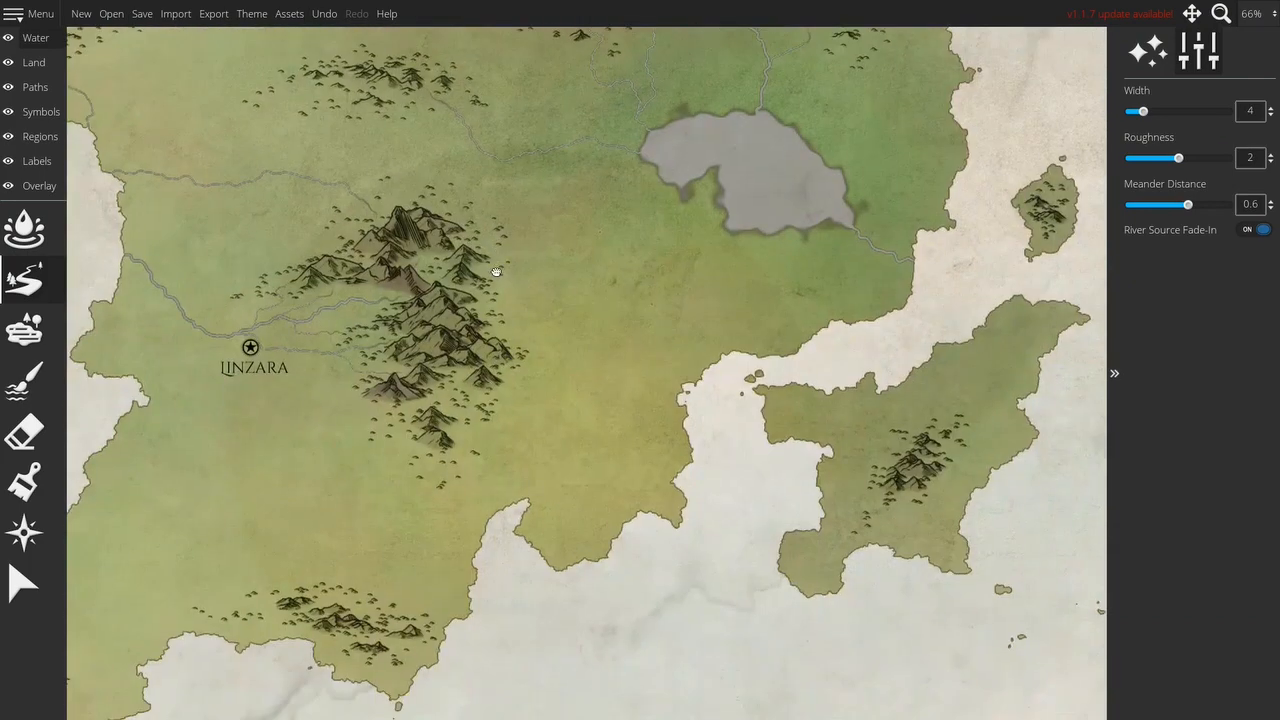
pyautogui.moveTo(919, 428)
pyautogui.mouseDown()
pyautogui.moveTo(955, 372)
pyautogui.moveTo(946, 331)
pyautogui.mouseUp()
# - Undo the stray river stroke near the southeastern inlet and draw a width 4 river from the southern hills northwest to the west coast
pyautogui.moveTo(744, 447); pyautogui.dragTo(956, 310)
pyautogui.moveTo(941, 314)
pyautogui.mouseDown()
pyautogui.moveTo(598, 430)
pyautogui.moveTo(725, 387)
pyautogui.mouseUp()
pyautogui.hotkey('ctrl', 'z')
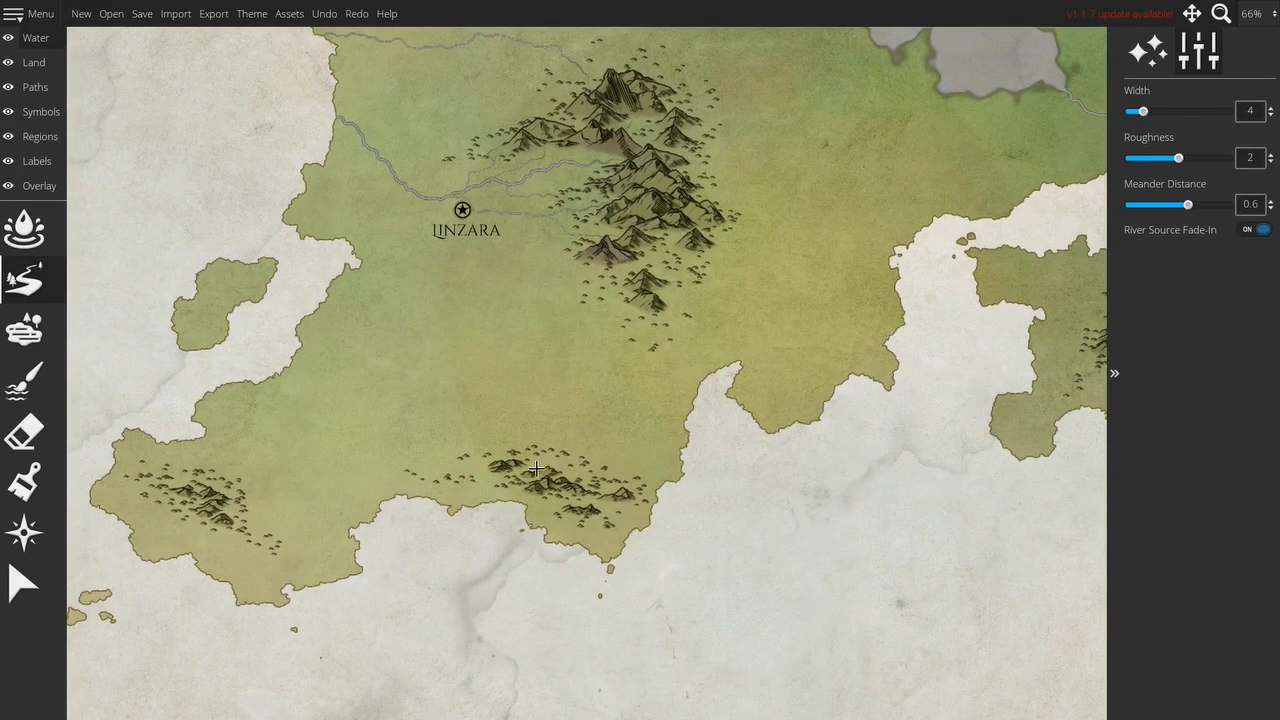
pyautogui.moveTo(535, 457)
pyautogui.mouseDown()
pyautogui.moveTo(416, 338)
pyautogui.moveTo(373, 337)
pyautogui.moveTo(309, 297)
pyautogui.mouseUp()
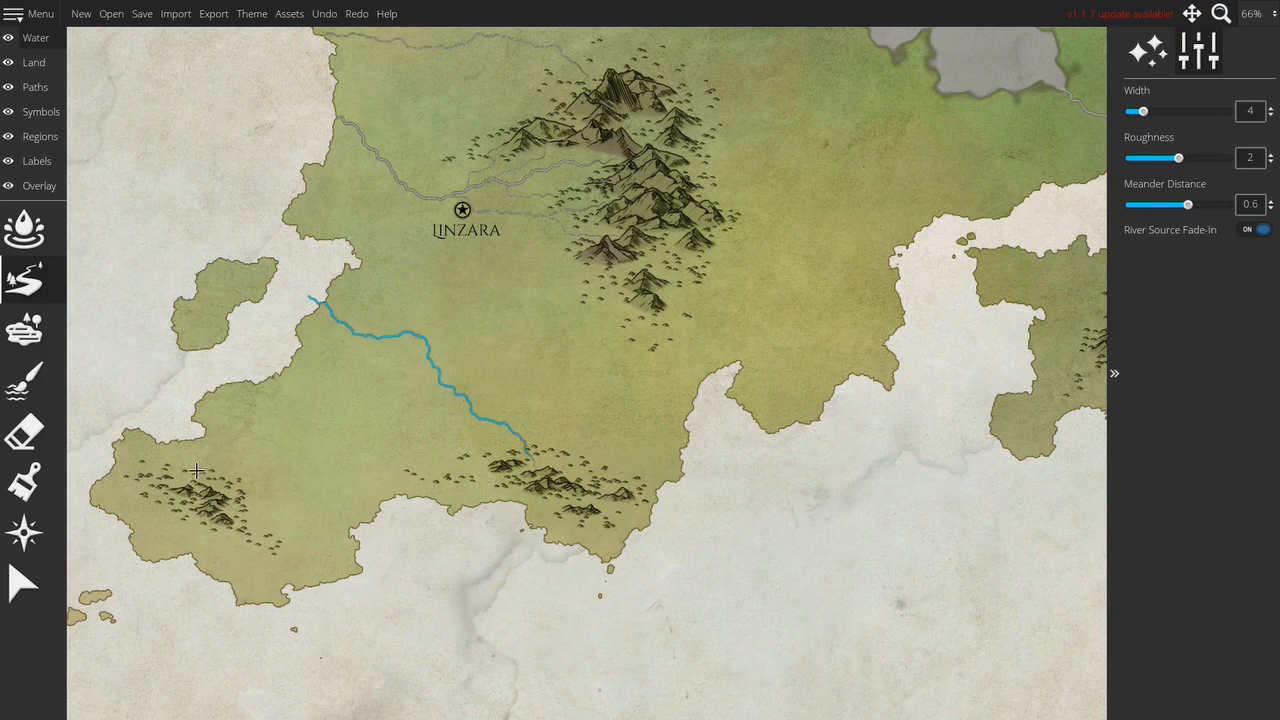
# - Draw a short width 4 river from the southwestern hills to the north coast of the peninsula
pyautogui.moveTo(182, 482)
pyautogui.mouseDown()
pyautogui.moveTo(198, 447)
pyautogui.moveTo(188, 428)
pyautogui.mouseUp()
pyautogui.scroll(-5, 317, 443)
pyautogui.scroll(3, 372, 403)
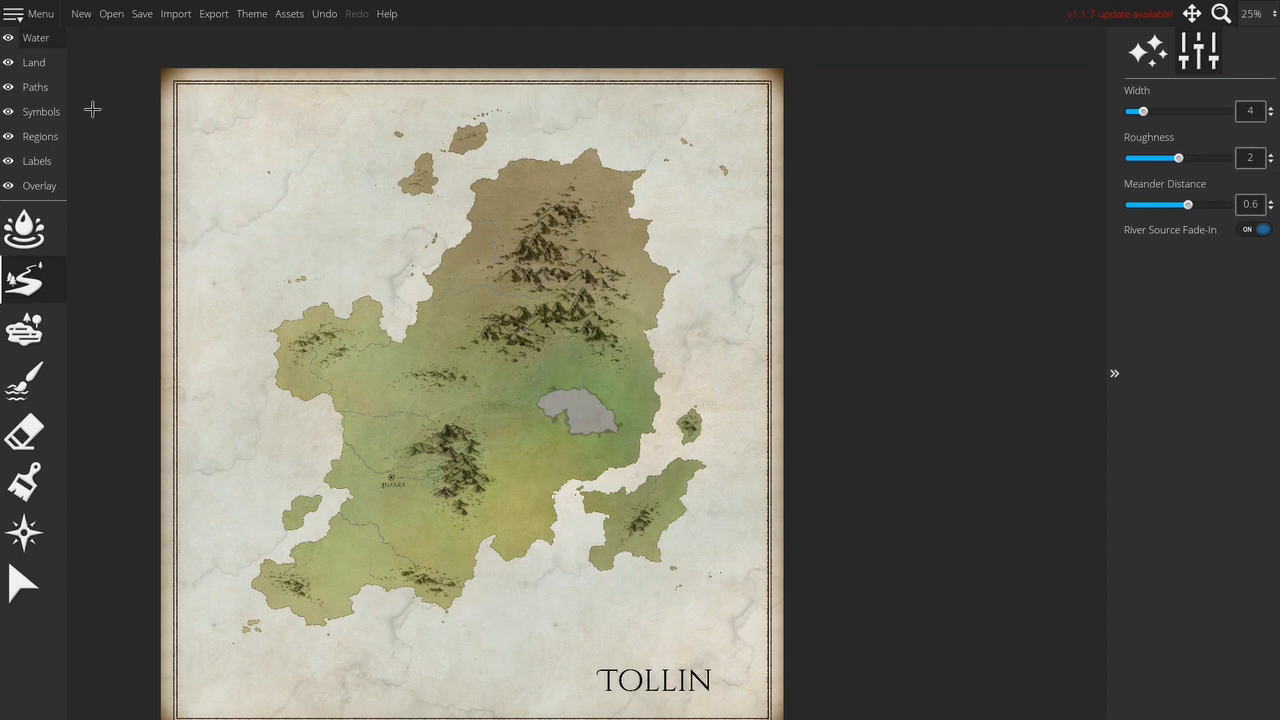
# - Change the map's freshwater color to a translucent light blue, hex 906696a5
pyautogui.click(36, 38)
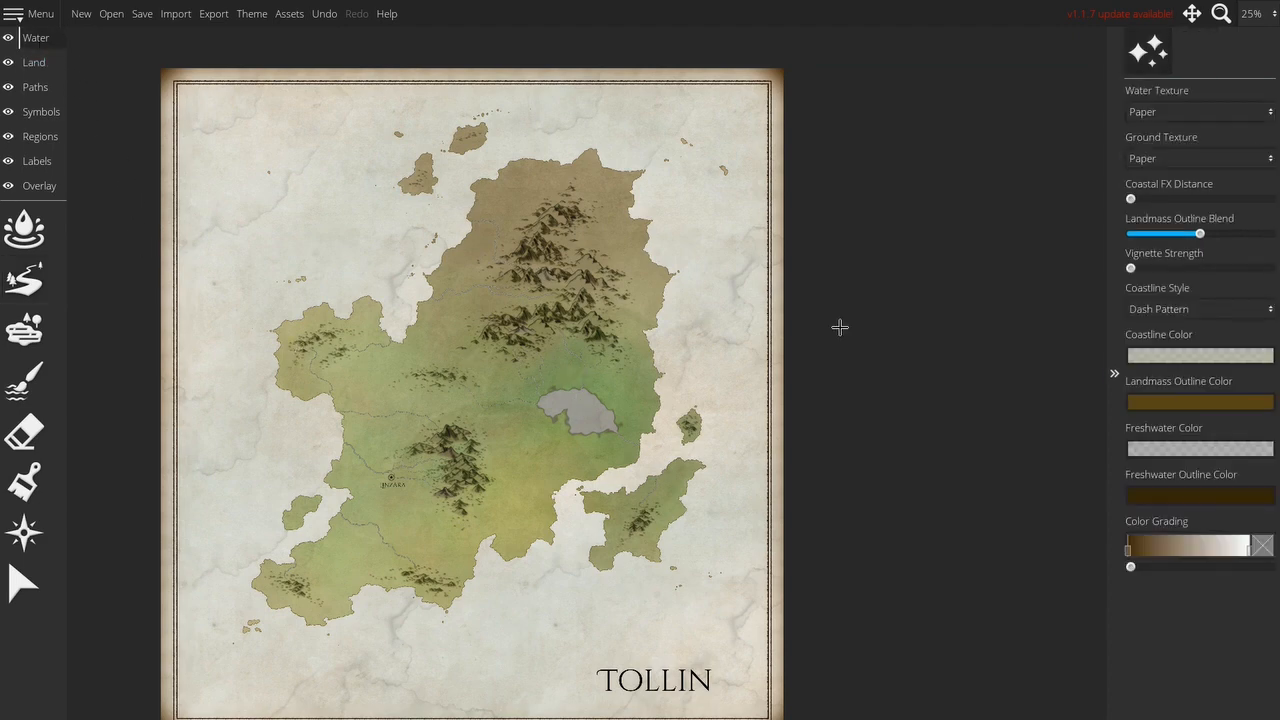
pyautogui.click(1160, 452)
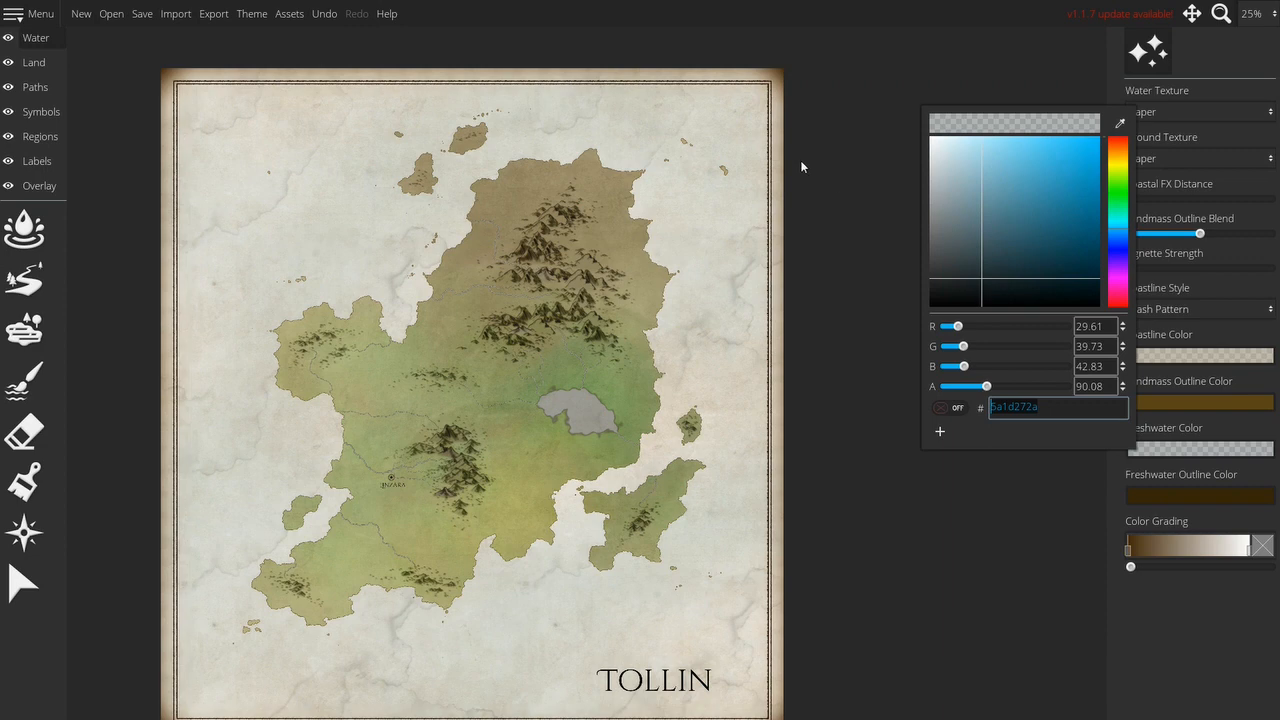
pyautogui.click(1024, 179)
pyautogui.click(1021, 387)
pyautogui.moveTo(1021, 389)
pyautogui.mouseDown()
pyautogui.moveTo(1033, 392)
pyautogui.moveTo(1013, 388)
pyautogui.mouseUp()
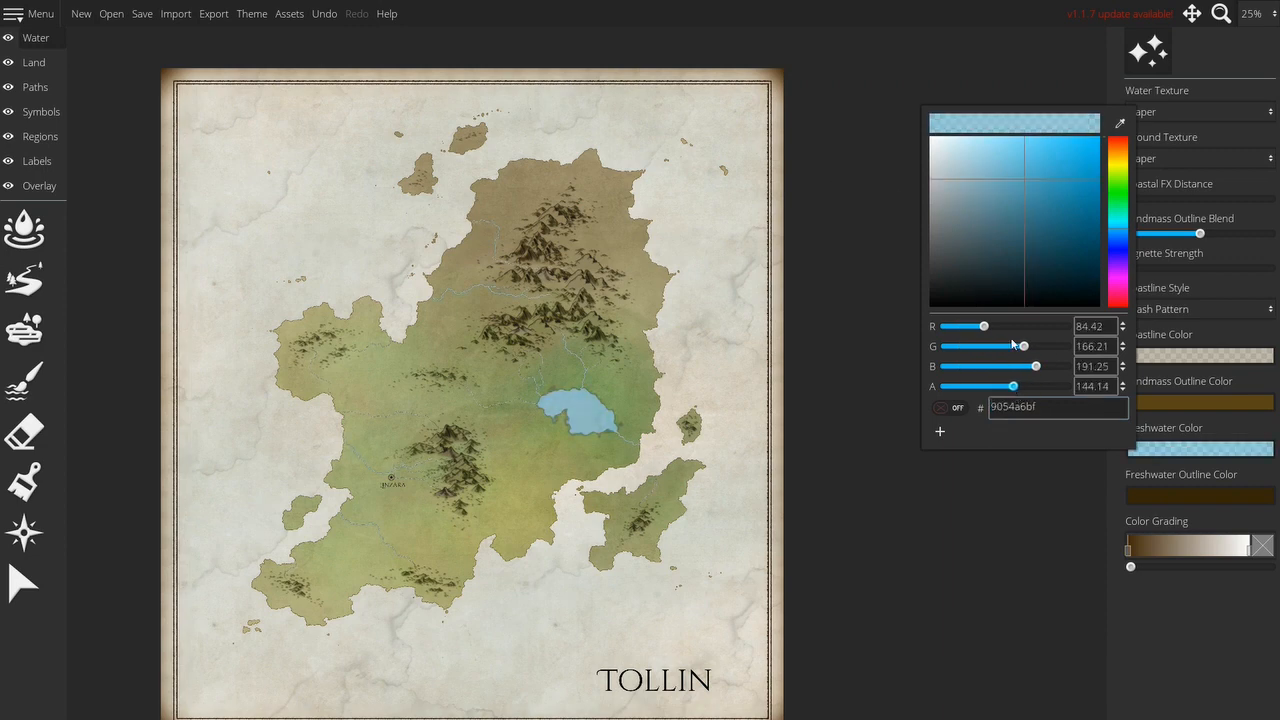
pyautogui.click(995, 199)
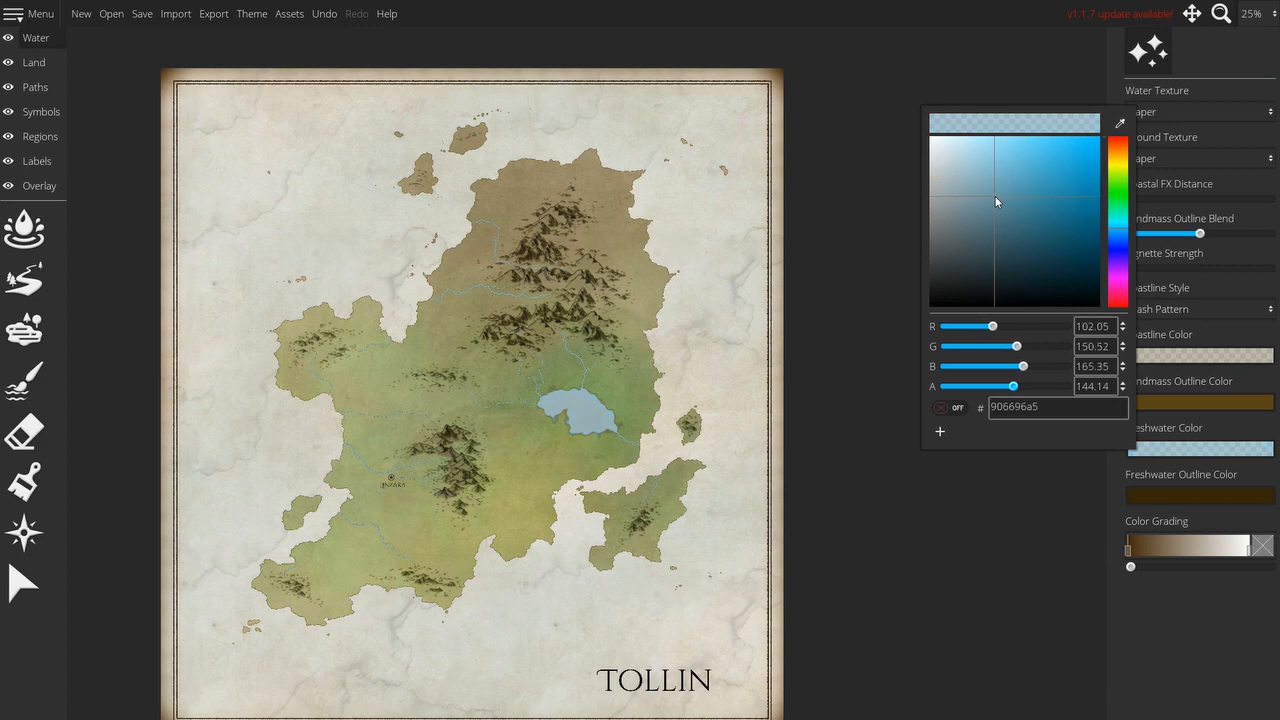
pyautogui.click(64, 172)
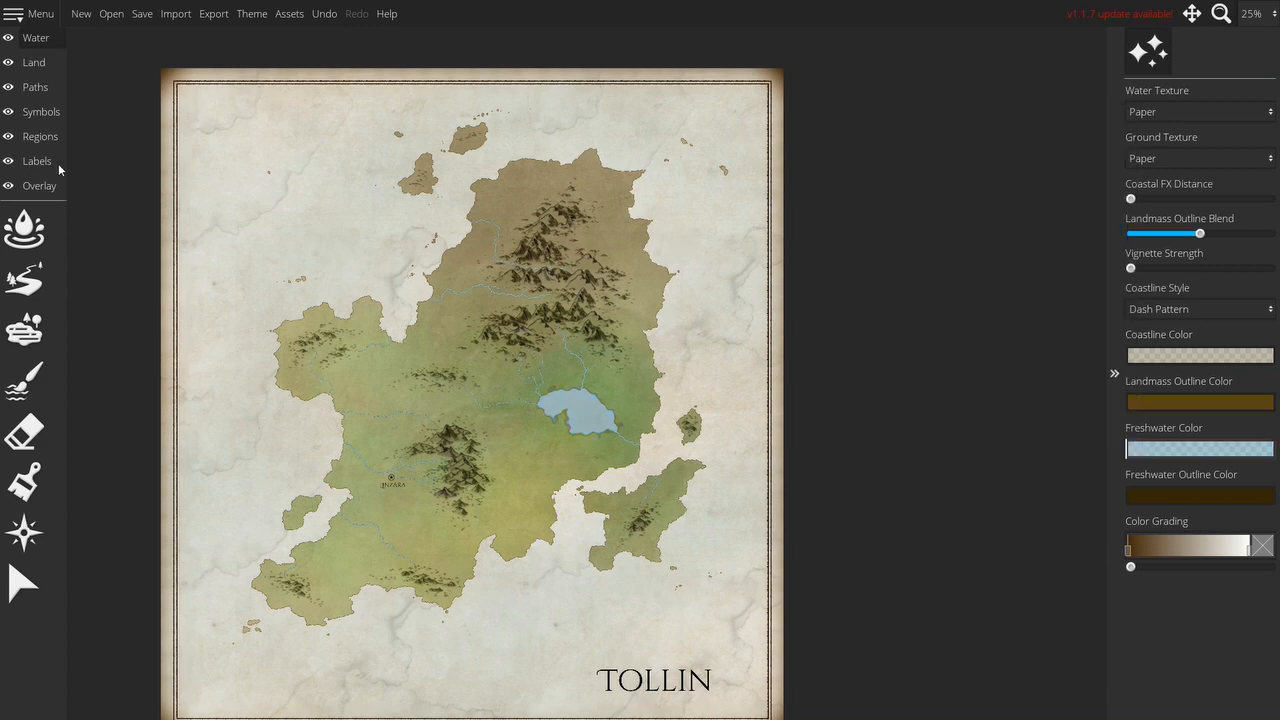
# - Paint round trees at symbol scale 15 north of the large lake, and erase the test cluster on its northwest side
pyautogui.click(41, 112)
pyautogui.click(24, 272)
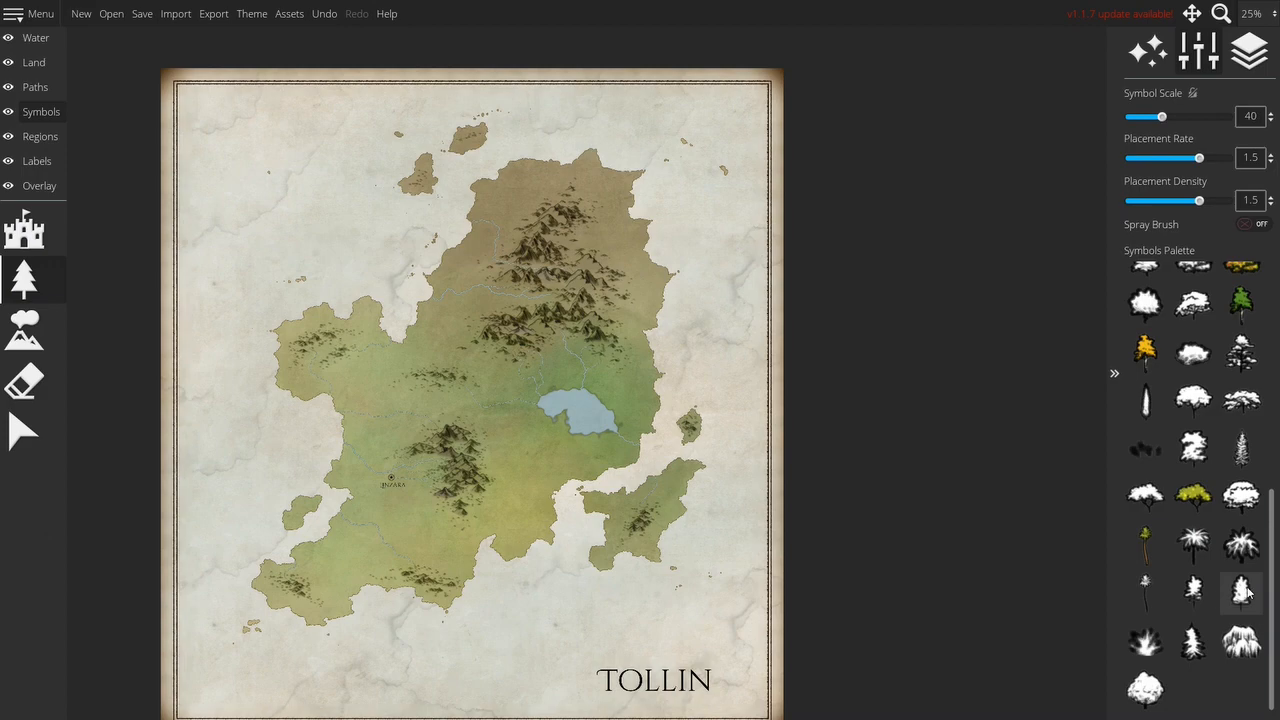
pyautogui.scroll(3, 450, 430)
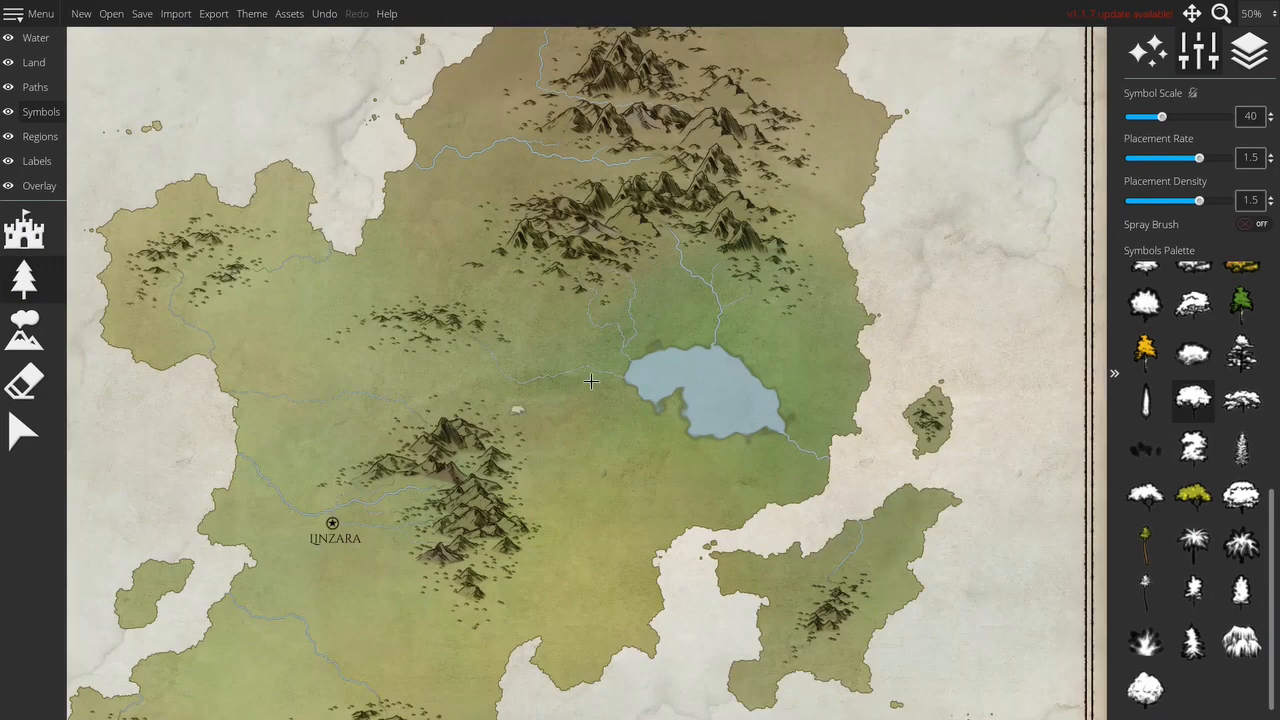
pyautogui.keyDown('ctrl'); pyautogui.scroll(-4, 580, 337); pyautogui.keyUp('ctrl')
pyautogui.scroll(2, 580, 337)
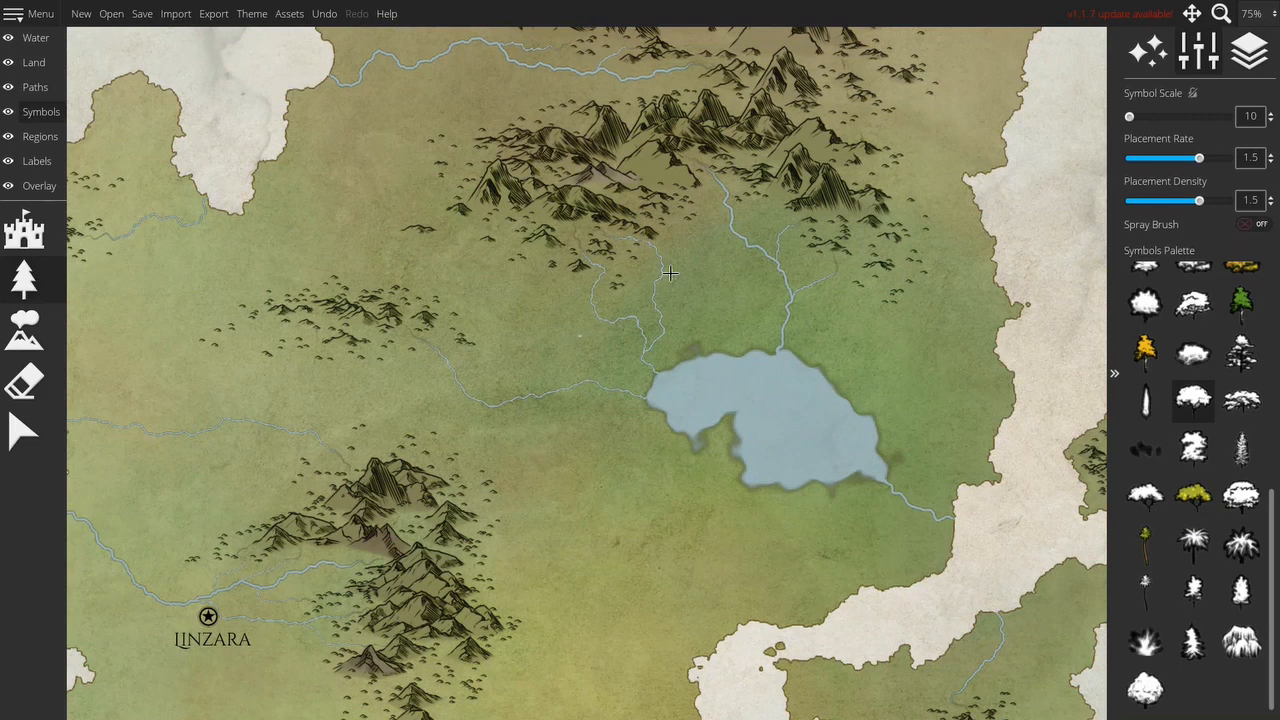
pyautogui.moveTo(573, 339)
pyautogui.mouseDown()
pyautogui.moveTo(565, 352)
pyautogui.moveTo(600, 362)
pyautogui.moveTo(637, 340)
pyautogui.mouseUp()
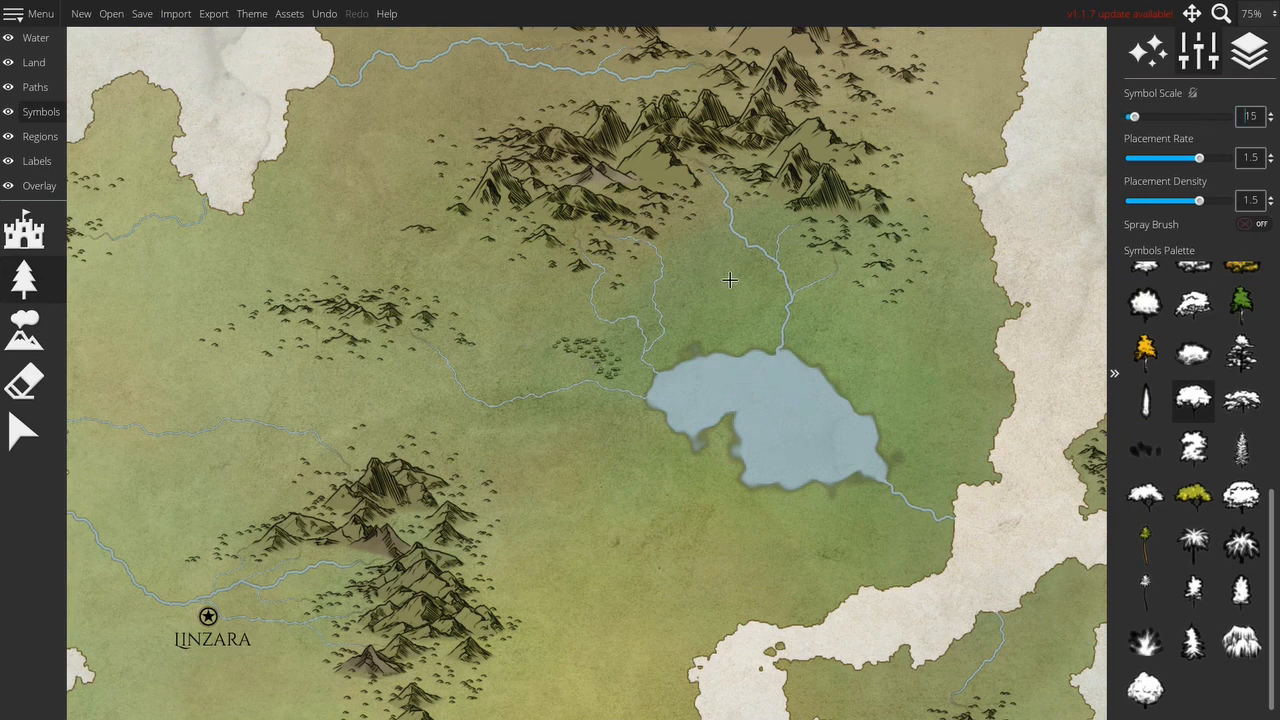
pyautogui.moveTo(712, 288)
pyautogui.mouseDown()
pyautogui.moveTo(754, 293)
pyautogui.moveTo(765, 309)
pyautogui.moveTo(740, 330)
pyautogui.moveTo(771, 329)
pyautogui.mouseUp()
pyautogui.click(23, 386)
pyautogui.moveTo(573, 336); pyautogui.dragTo(618, 372)
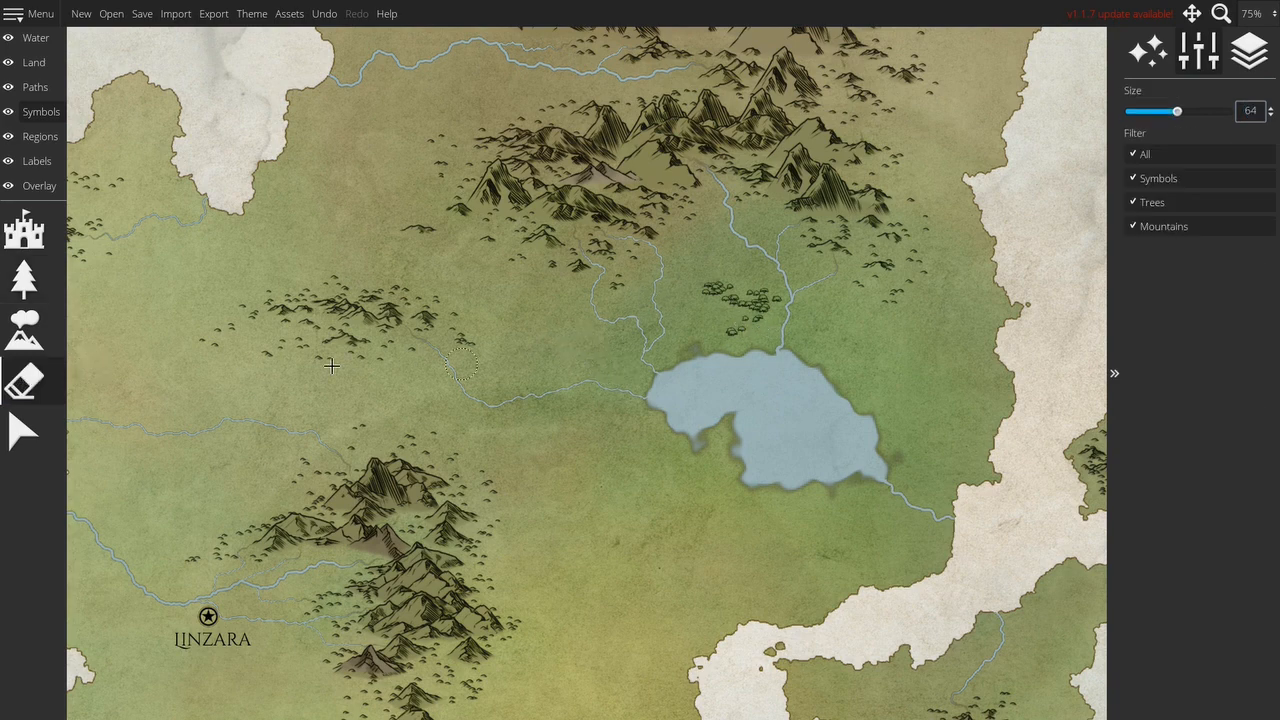
pyautogui.click(24, 278)
pyautogui.moveTo(712, 309)
pyautogui.mouseDown()
pyautogui.moveTo(708, 338)
pyautogui.moveTo(763, 325)
pyautogui.moveTo(730, 318)
pyautogui.mouseUp()
pyautogui.hotkey('ctrl', 'z')
pyautogui.hotkey('ctrl', 'z')
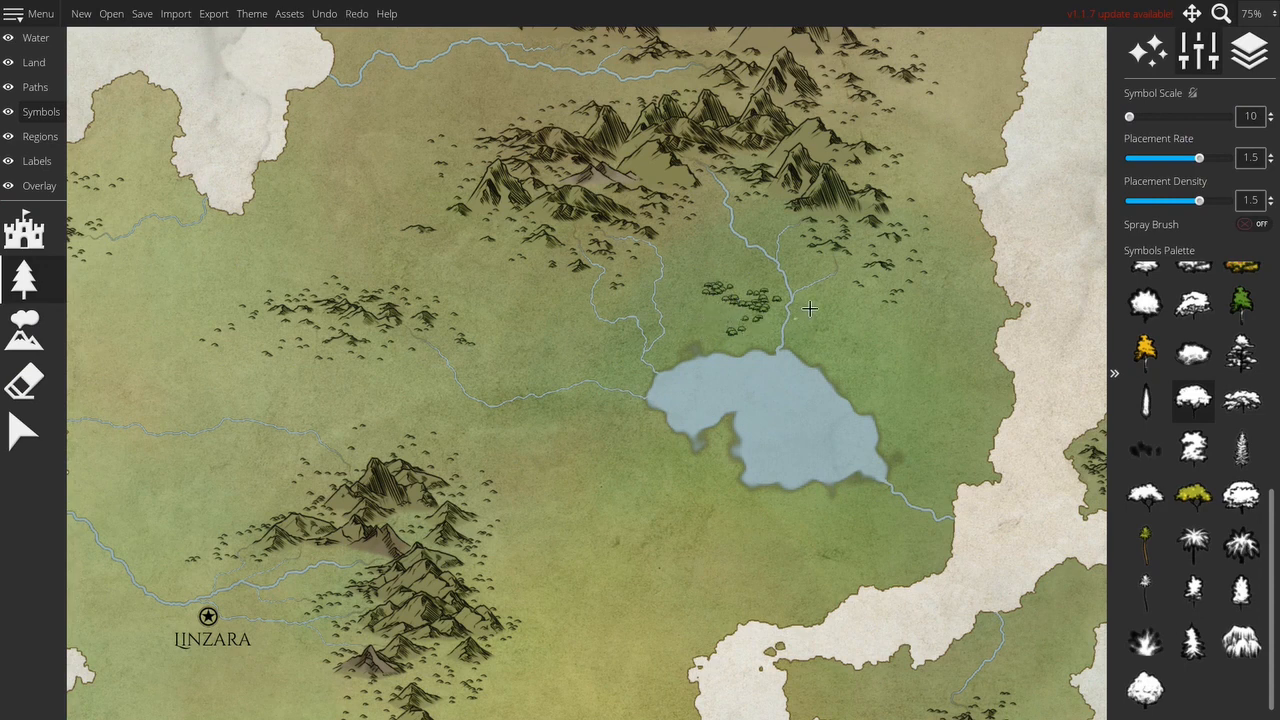
# - Fill out the forest north of the lake at symbol scale 15, and spray large forests southwest and northwest of the lake
pyautogui.click(1272, 117)
pyautogui.moveTo(694, 333)
pyautogui.mouseDown()
pyautogui.moveTo(716, 312)
pyautogui.moveTo(696, 314)
pyautogui.moveTo(766, 327)
pyautogui.moveTo(717, 337)
pyautogui.moveTo(704, 304)
pyautogui.moveTo(755, 327)
pyautogui.moveTo(756, 289)
pyautogui.mouseUp()
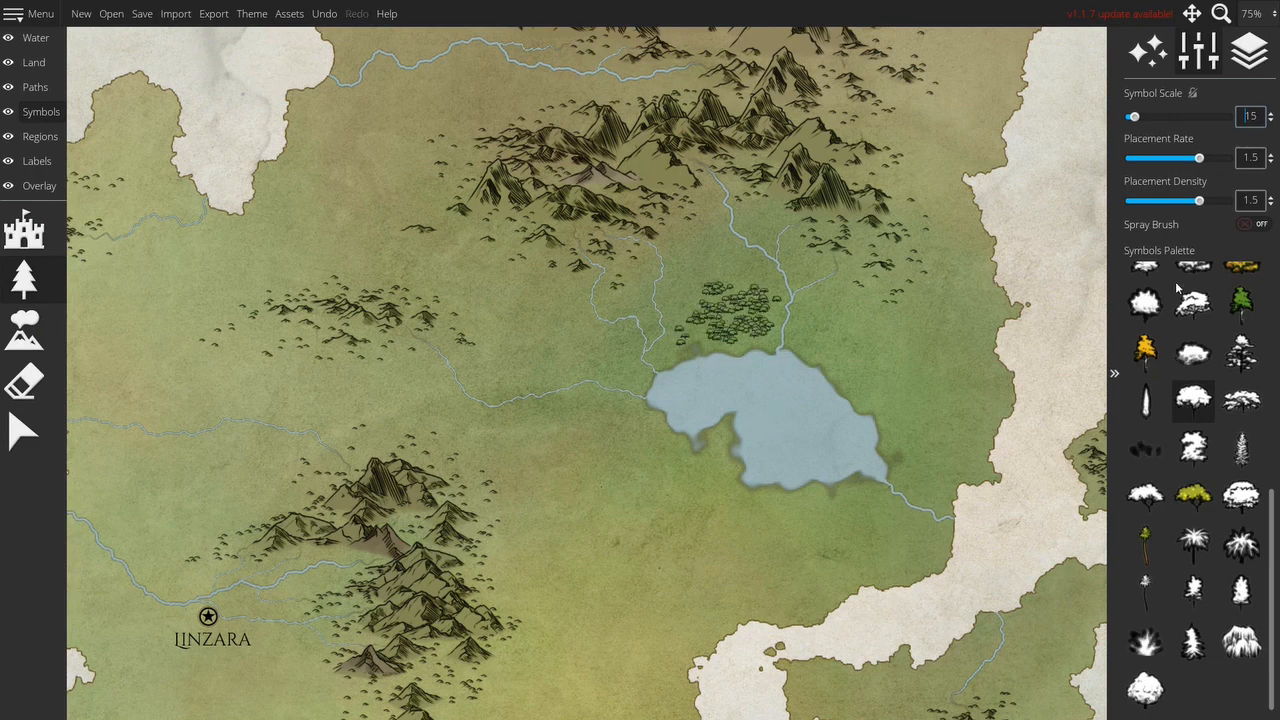
pyautogui.click(1246, 225)
pyautogui.moveTo(626, 481)
pyautogui.mouseDown()
pyautogui.moveTo(664, 381)
pyautogui.moveTo(600, 398)
pyautogui.moveTo(685, 430)
pyautogui.moveTo(775, 430)
pyautogui.moveTo(637, 417)
pyautogui.moveTo(555, 198)
pyautogui.moveTo(510, 150)
pyautogui.moveTo(446, 140)
pyautogui.mouseUp()
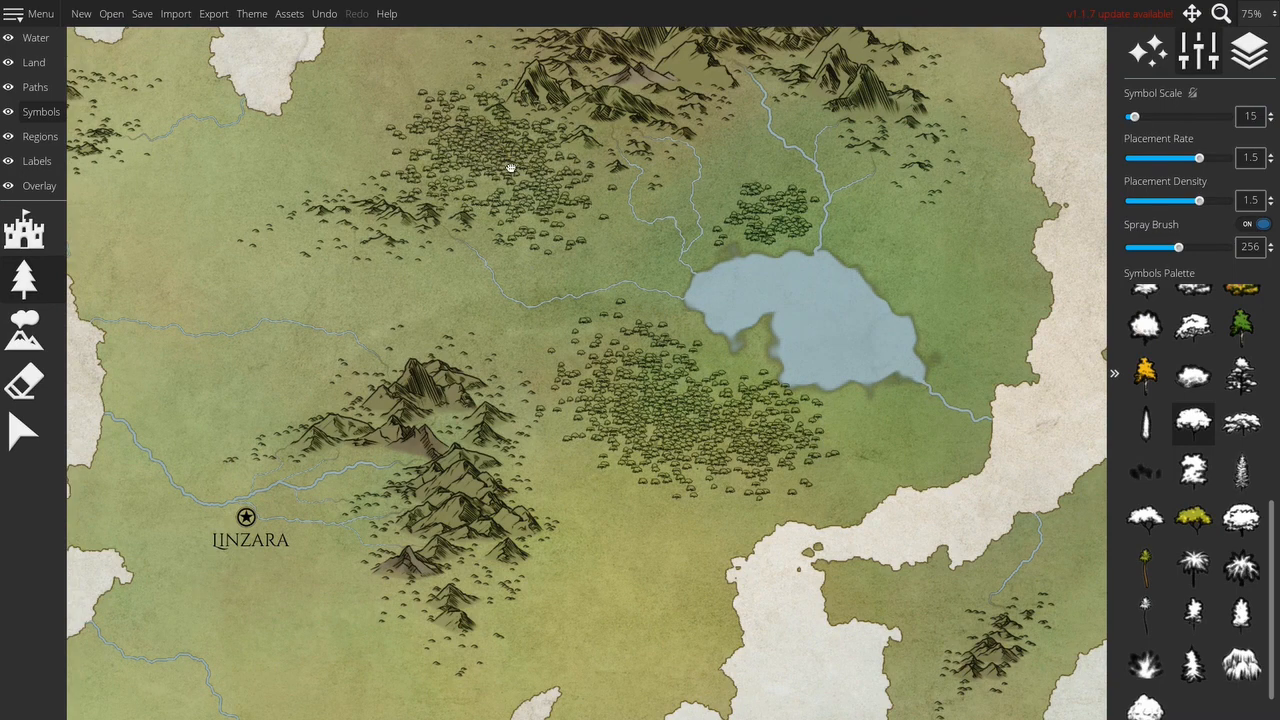
# - Spray a broad forest south of Linzara with the 256 size tree brush
pyautogui.moveTo(289, 518); pyautogui.dragTo(503, 341)
pyautogui.moveTo(510, 437)
pyautogui.mouseDown()
pyautogui.moveTo(538, 460)
pyautogui.moveTo(596, 464)
pyautogui.moveTo(556, 432)
pyautogui.moveTo(607, 452)
pyautogui.moveTo(613, 497)
pyautogui.moveTo(656, 527)
pyautogui.moveTo(540, 420)
pyautogui.mouseUp()
pyautogui.moveTo(482, 273); pyautogui.dragTo(587, 343)
# - Reduce the spray brush size to 128 and paint forests northwest of Linzara and across the northwestern plain
pyautogui.click(1139, 247)
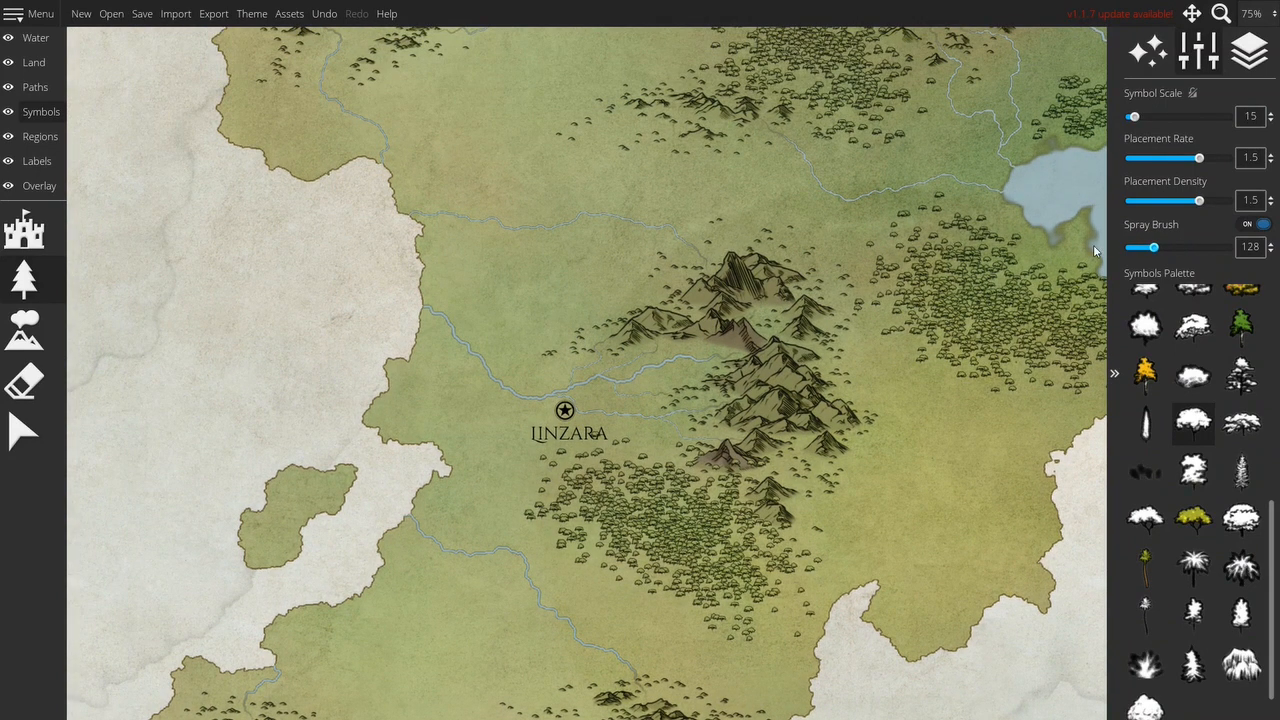
pyautogui.moveTo(525, 293)
pyautogui.mouseDown()
pyautogui.moveTo(600, 266)
pyautogui.moveTo(662, 291)
pyautogui.moveTo(562, 298)
pyautogui.moveTo(575, 314)
pyautogui.moveTo(518, 399)
pyautogui.mouseUp()
pyautogui.moveTo(398, 188)
pyautogui.mouseDown()
pyautogui.moveTo(438, 182)
pyautogui.moveTo(495, 139)
pyautogui.moveTo(615, 159)
pyautogui.moveTo(655, 141)
pyautogui.mouseUp()
pyautogui.moveTo(665, 132); pyautogui.dragTo(491, 296)
# - Spray forests along the lake's eastern side and around the hills of the southeastern island
pyautogui.moveTo(880, 263)
pyautogui.mouseDown()
pyautogui.moveTo(737, 437)
pyautogui.moveTo(594, 331)
pyautogui.moveTo(494, 200)
pyautogui.mouseUp()
pyautogui.moveTo(624, 312)
pyautogui.mouseDown()
pyautogui.moveTo(616, 326)
pyautogui.moveTo(672, 385)
pyautogui.moveTo(680, 420)
pyautogui.moveTo(615, 355)
pyautogui.moveTo(705, 316)
pyautogui.moveTo(725, 385)
pyautogui.moveTo(695, 285)
pyautogui.moveTo(636, 308)
pyautogui.mouseUp()
pyautogui.moveTo(480, 248)
pyautogui.mouseDown()
pyautogui.moveTo(457, 254)
pyautogui.moveTo(503, 290)
pyautogui.mouseUp()
pyautogui.moveTo(635, 455); pyautogui.dragTo(646, 288)
pyautogui.moveTo(645, 370); pyautogui.dragTo(620, 362)
pyautogui.moveTo(768, 501)
pyautogui.mouseDown()
pyautogui.moveTo(816, 488)
pyautogui.moveTo(764, 542)
pyautogui.mouseUp()
pyautogui.moveTo(676, 526); pyautogui.dragTo(696, 562)
pyautogui.moveTo(674, 612); pyautogui.dragTo(686, 505)
pyautogui.moveTo(688, 503)
pyautogui.mouseDown()
pyautogui.moveTo(731, 503)
pyautogui.moveTo(776, 479)
pyautogui.mouseUp()
# - Spray a forest on the southwestern peninsula, west of the river between the two groups of hills
pyautogui.moveTo(343, 368); pyautogui.dragTo(532, 298)
pyautogui.moveTo(430, 323)
pyautogui.mouseDown()
pyautogui.moveTo(457, 271)
pyautogui.moveTo(440, 235)
pyautogui.moveTo(450, 185)
pyautogui.moveTo(414, 181)
pyautogui.moveTo(416, 163)
pyautogui.moveTo(332, 192)
pyautogui.mouseUp()
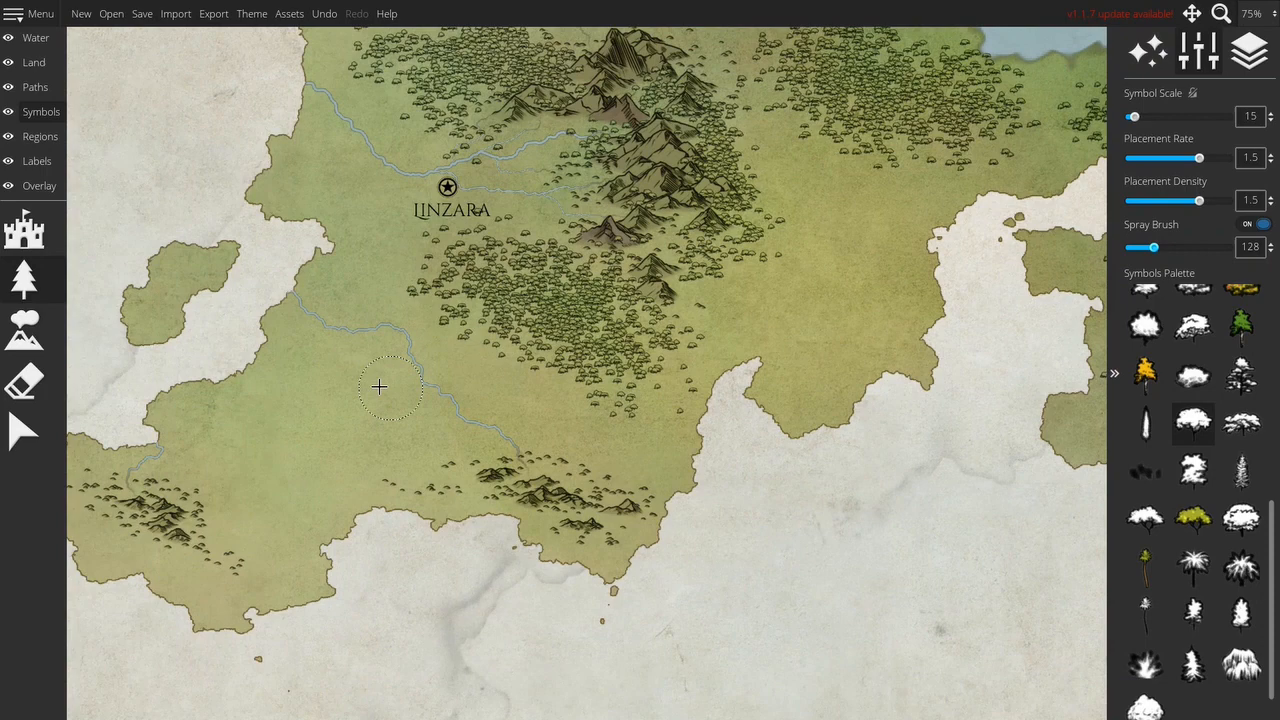
pyautogui.moveTo(374, 383)
pyautogui.mouseDown()
pyautogui.moveTo(333, 388)
pyautogui.moveTo(293, 358)
pyautogui.moveTo(316, 389)
pyautogui.moveTo(429, 440)
pyautogui.moveTo(341, 419)
pyautogui.moveTo(305, 457)
pyautogui.mouseUp()
pyautogui.moveTo(399, 329); pyautogui.dragTo(535, 445)
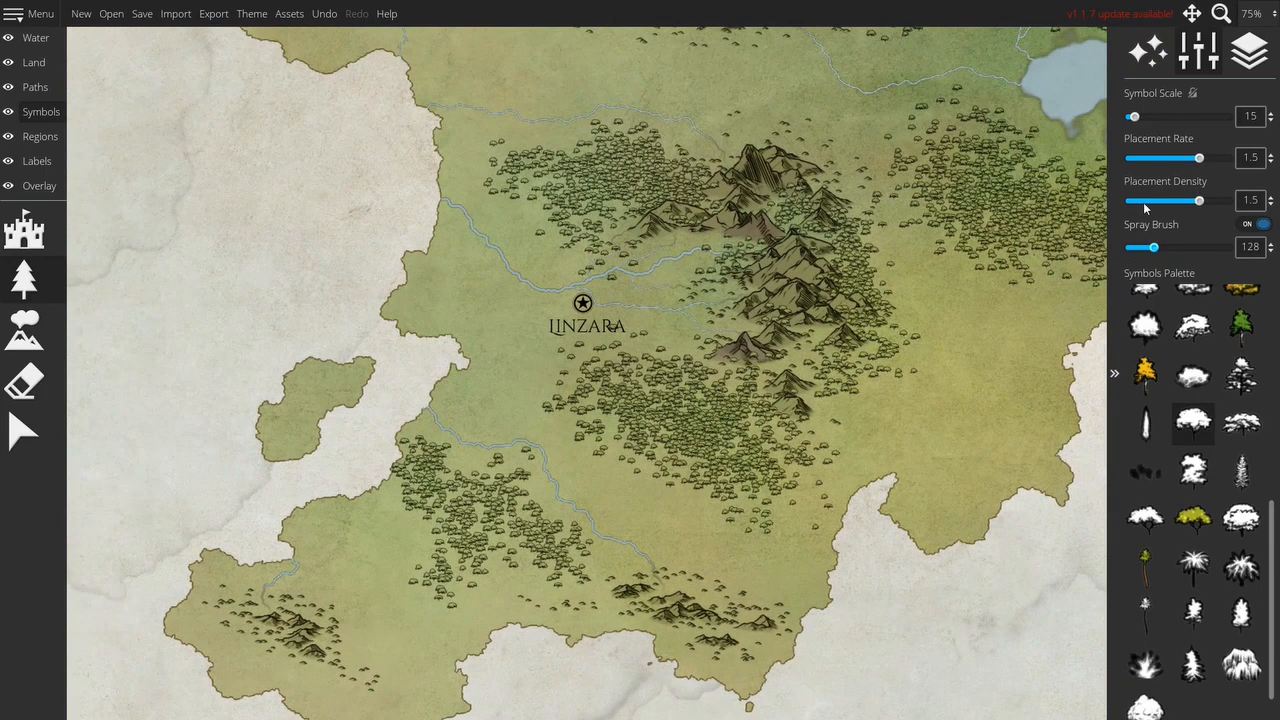
# - Turn off the spray brush and place two small tree clusters on the islet off the west coast
pyautogui.click(1260, 228)
pyautogui.moveTo(329, 383)
pyautogui.mouseDown()
pyautogui.moveTo(348, 373)
pyautogui.moveTo(312, 372)
pyautogui.mouseUp()
pyautogui.moveTo(286, 425)
pyautogui.mouseDown()
pyautogui.moveTo(298, 430)
pyautogui.moveTo(264, 434)
pyautogui.mouseUp()
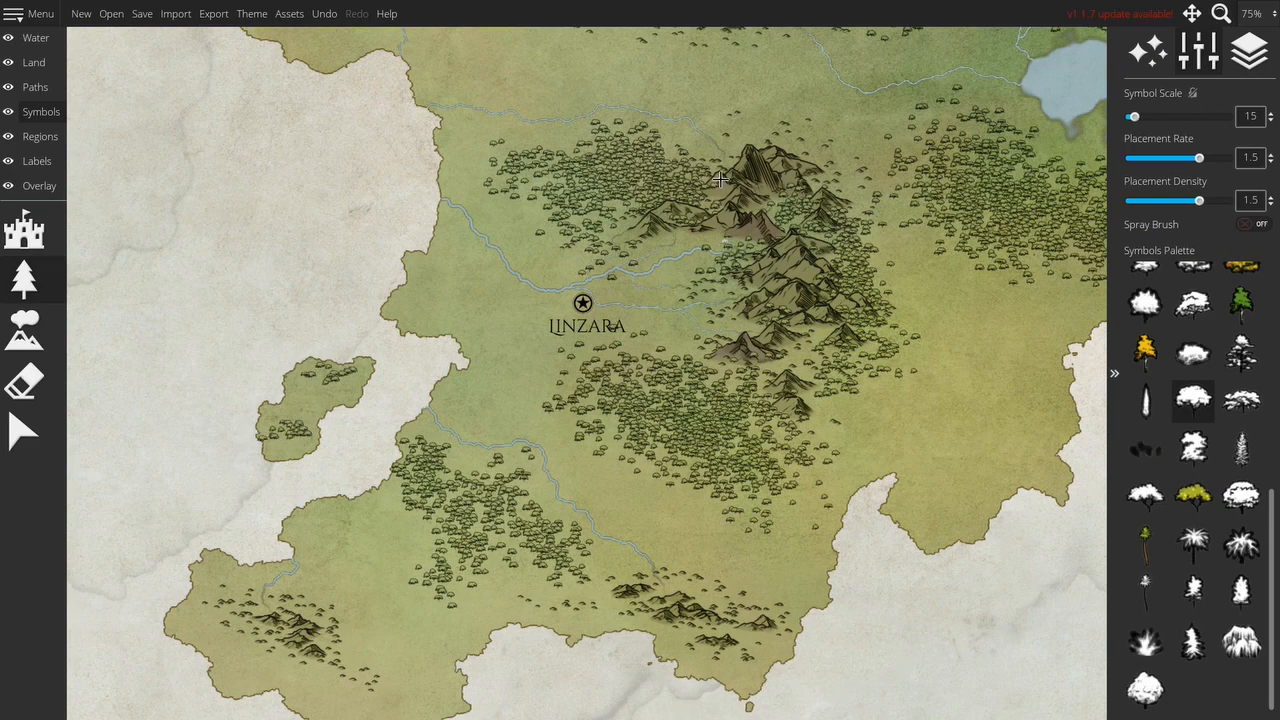
# - Add scattered trees among the northwestern hills, on the adjacent headland and beside the river mouth east of the bay
pyautogui.scroll(-5, 720, 178)
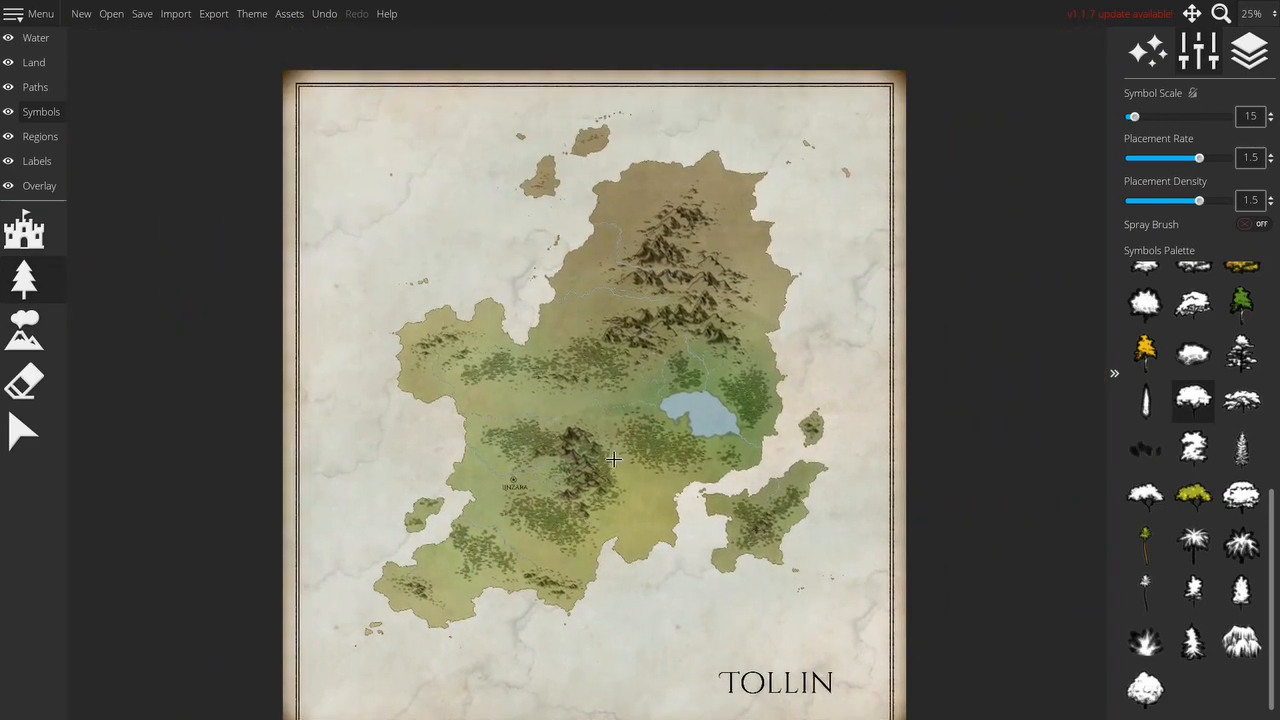
pyautogui.scroll(3, 386, 340)
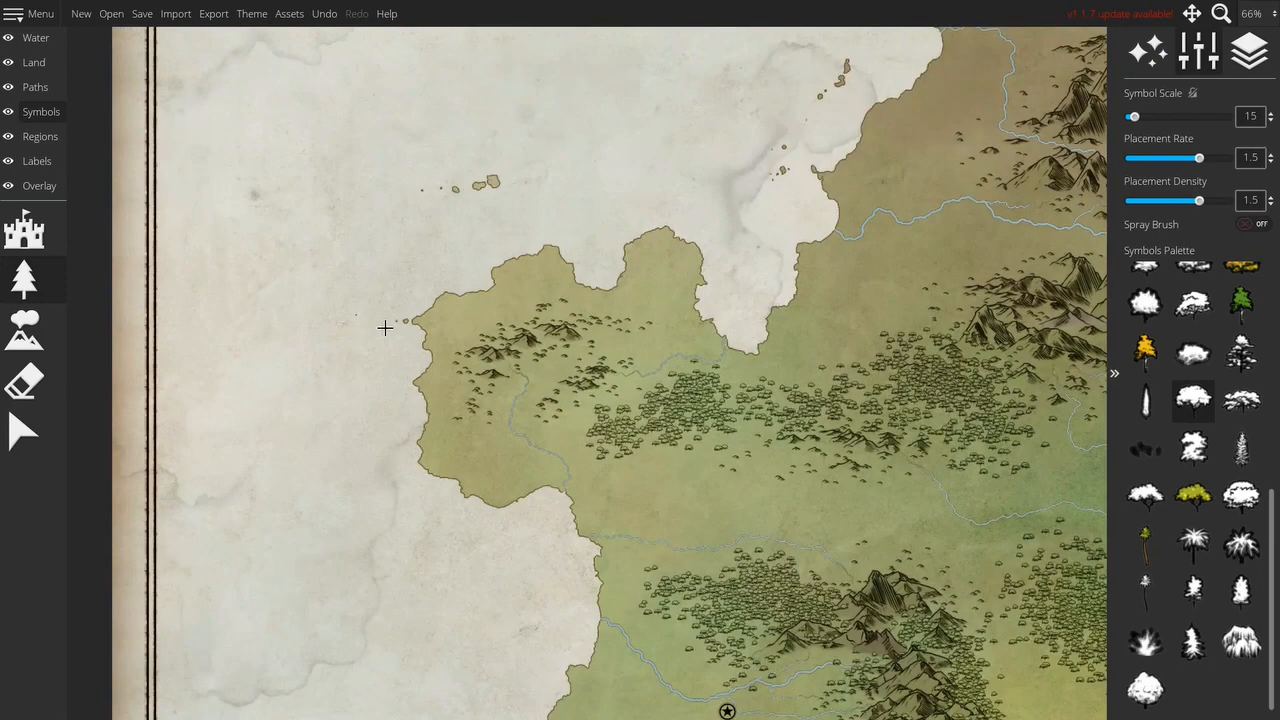
pyautogui.moveTo(499, 399)
pyautogui.mouseDown()
pyautogui.moveTo(510, 362)
pyautogui.moveTo(488, 368)
pyautogui.moveTo(545, 358)
pyautogui.moveTo(561, 336)
pyautogui.moveTo(520, 322)
pyautogui.moveTo(535, 302)
pyautogui.moveTo(618, 295)
pyautogui.moveTo(667, 252)
pyautogui.moveTo(653, 306)
pyautogui.moveTo(674, 367)
pyautogui.moveTo(718, 365)
pyautogui.mouseUp()
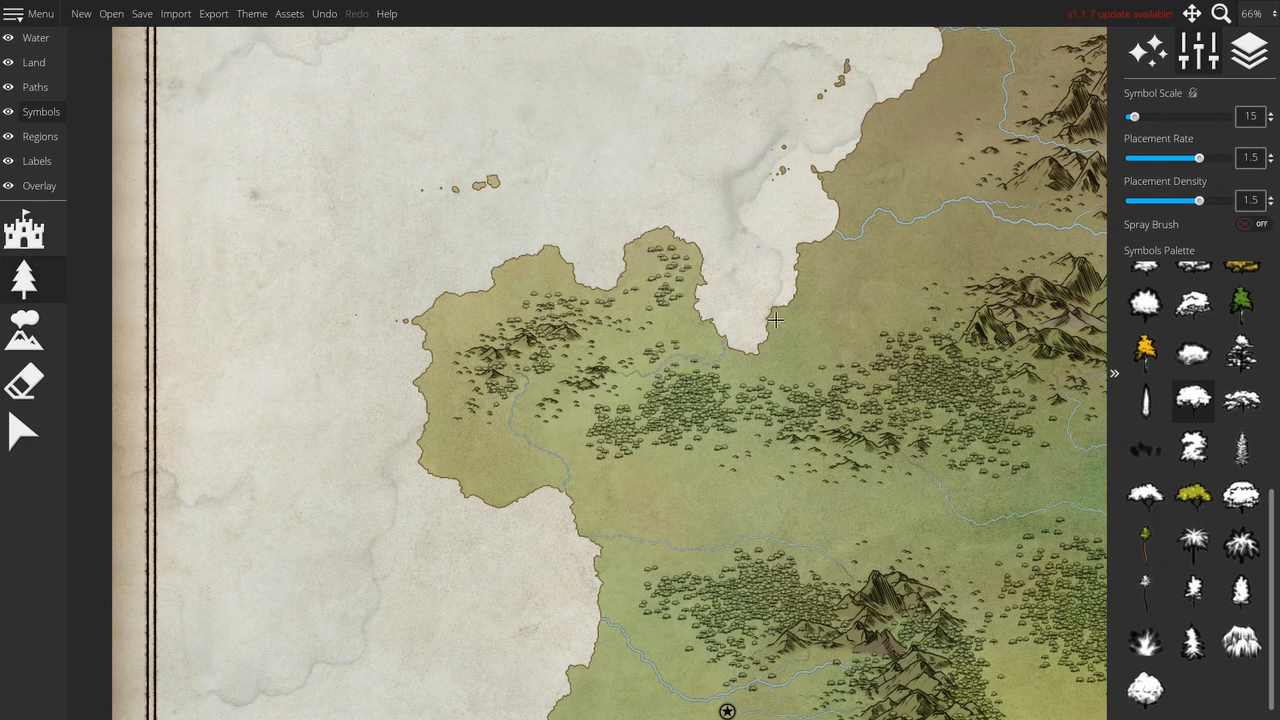
pyautogui.moveTo(843, 244)
pyautogui.mouseDown()
pyautogui.moveTo(900, 238)
pyautogui.moveTo(950, 196)
pyautogui.moveTo(960, 214)
pyautogui.mouseUp()
# - Switch the structure symbols to the Custom Colors set, make the first custom color black and pick the solid circle
pyautogui.scroll(-3, 1007, 261)
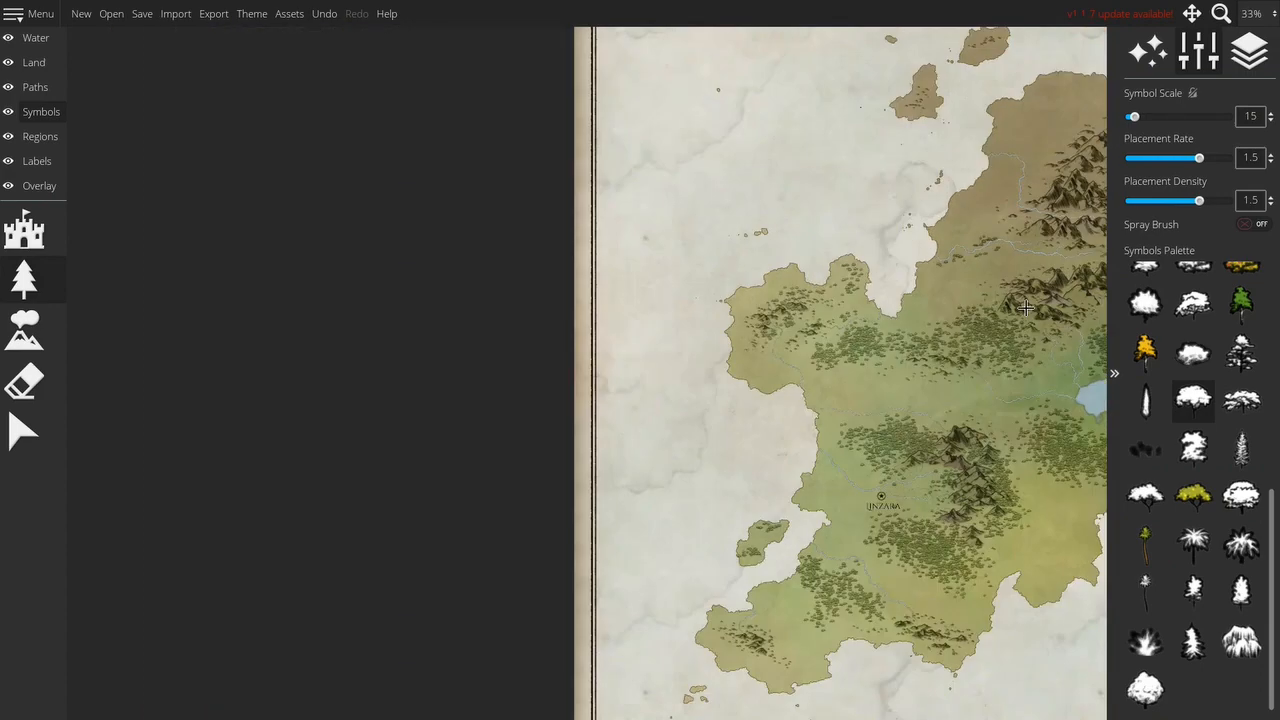
pyautogui.moveTo(905, 352); pyautogui.dragTo(461, 319)
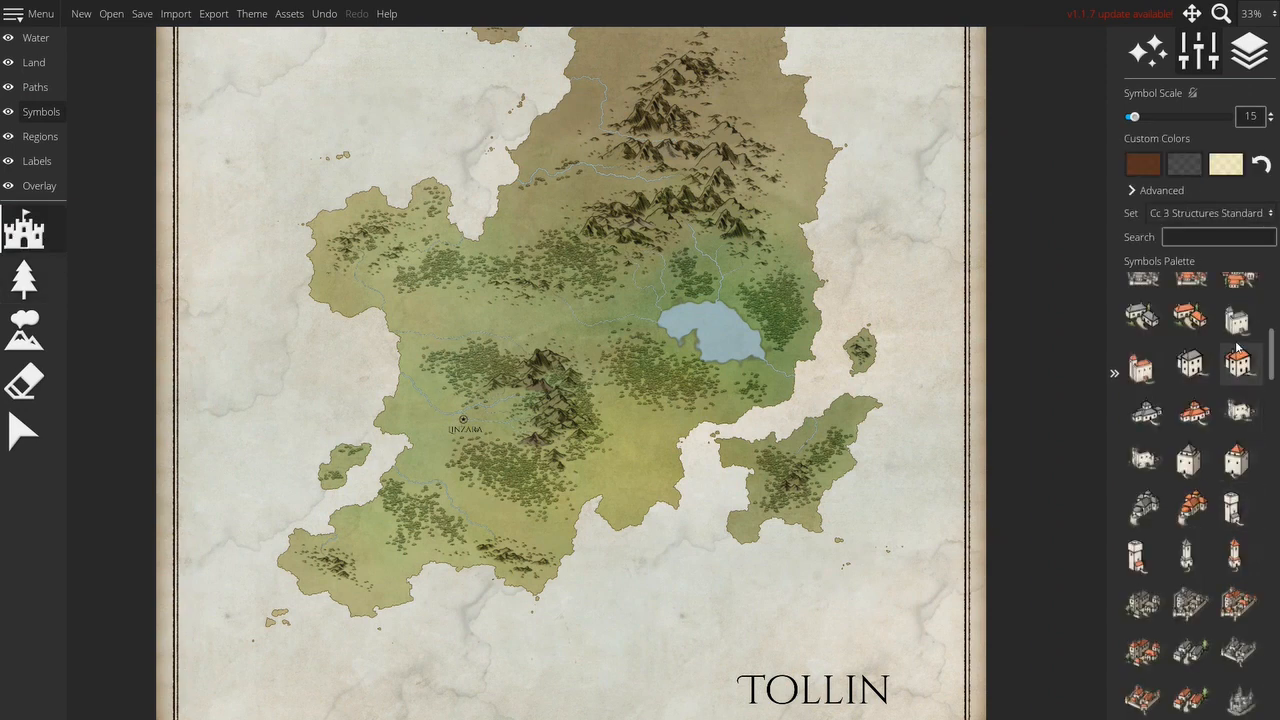
pyautogui.click(1200, 190)
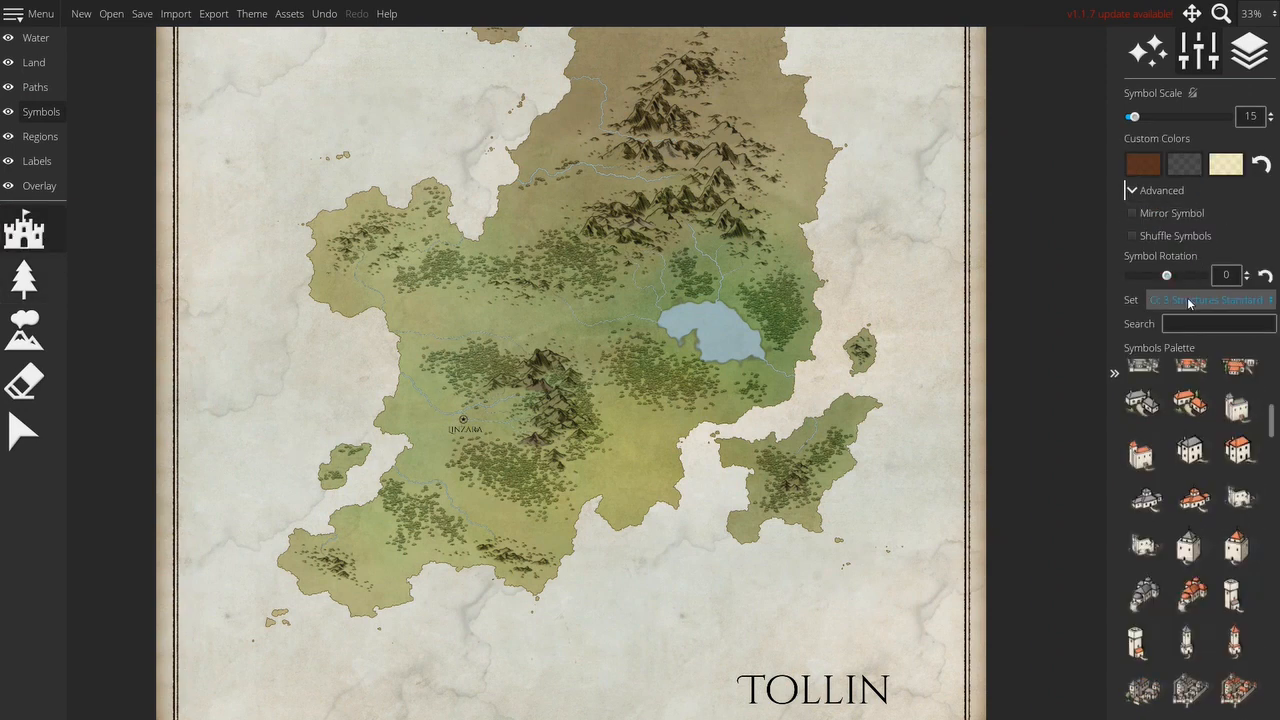
pyautogui.click(1205, 299)
pyautogui.click(1186, 190)
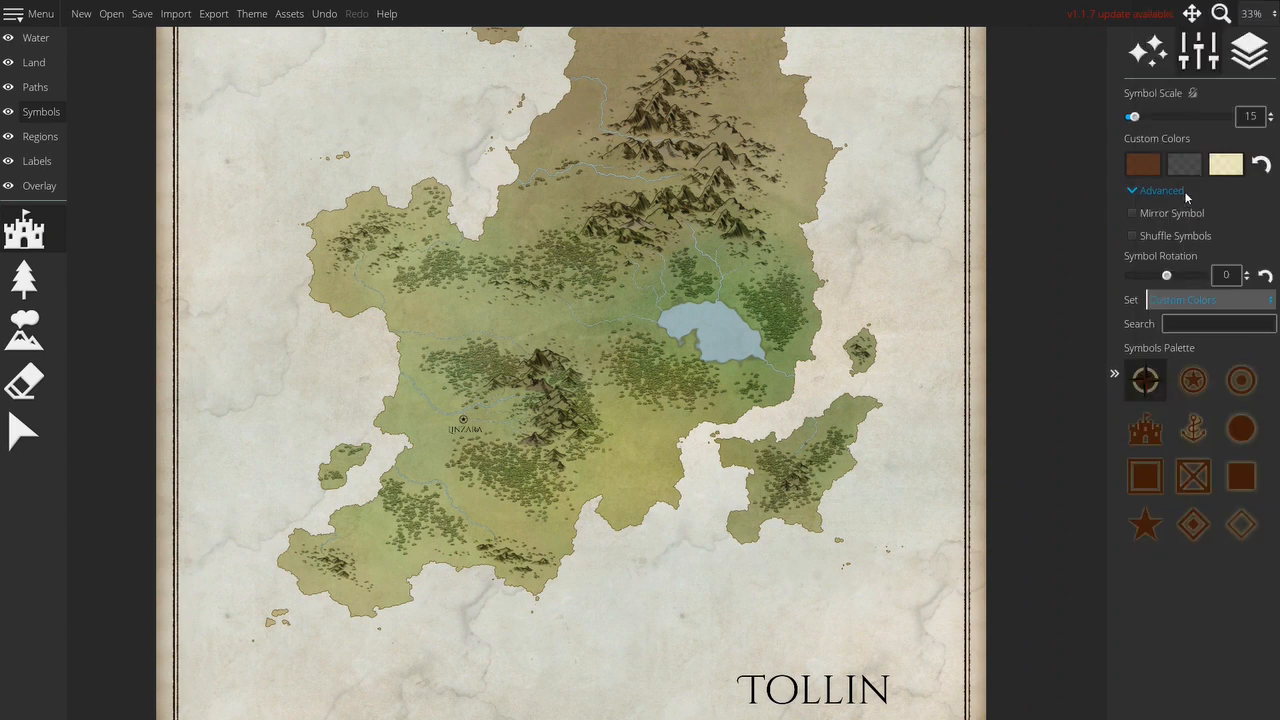
pyautogui.click(1145, 166)
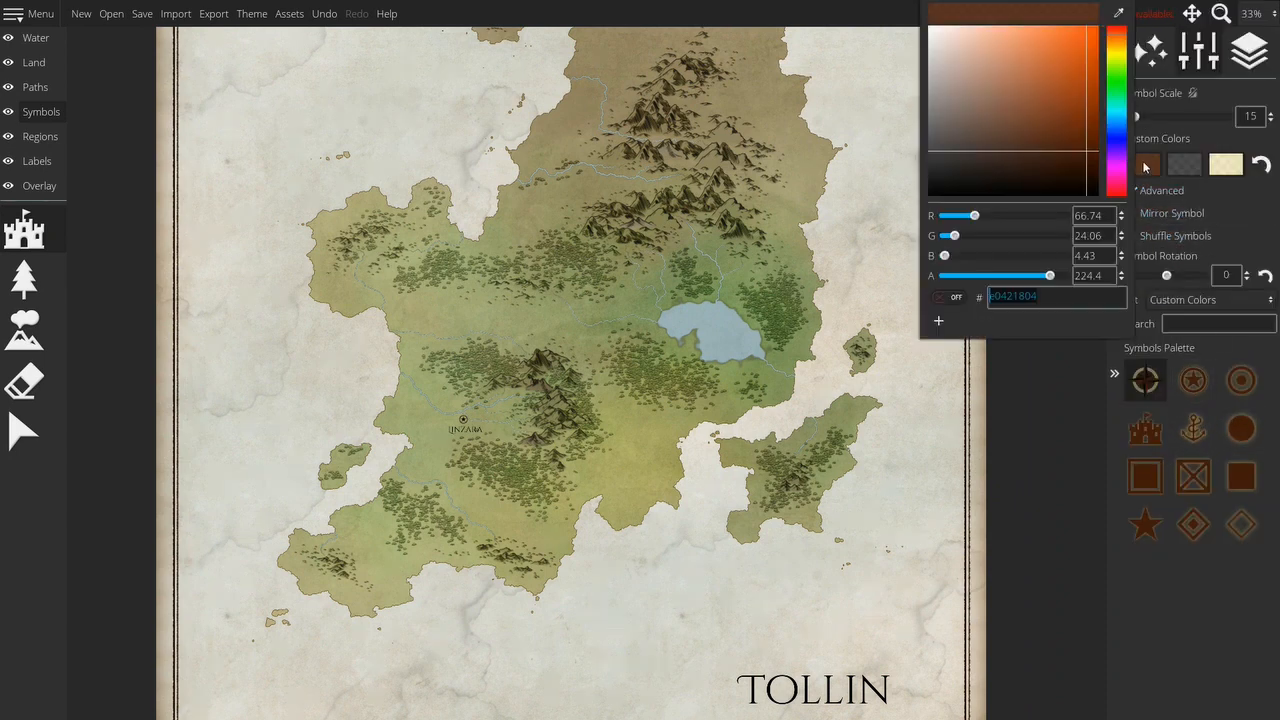
pyautogui.moveTo(1079, 186); pyautogui.dragTo(1080, 198)
pyautogui.click(1242, 430)
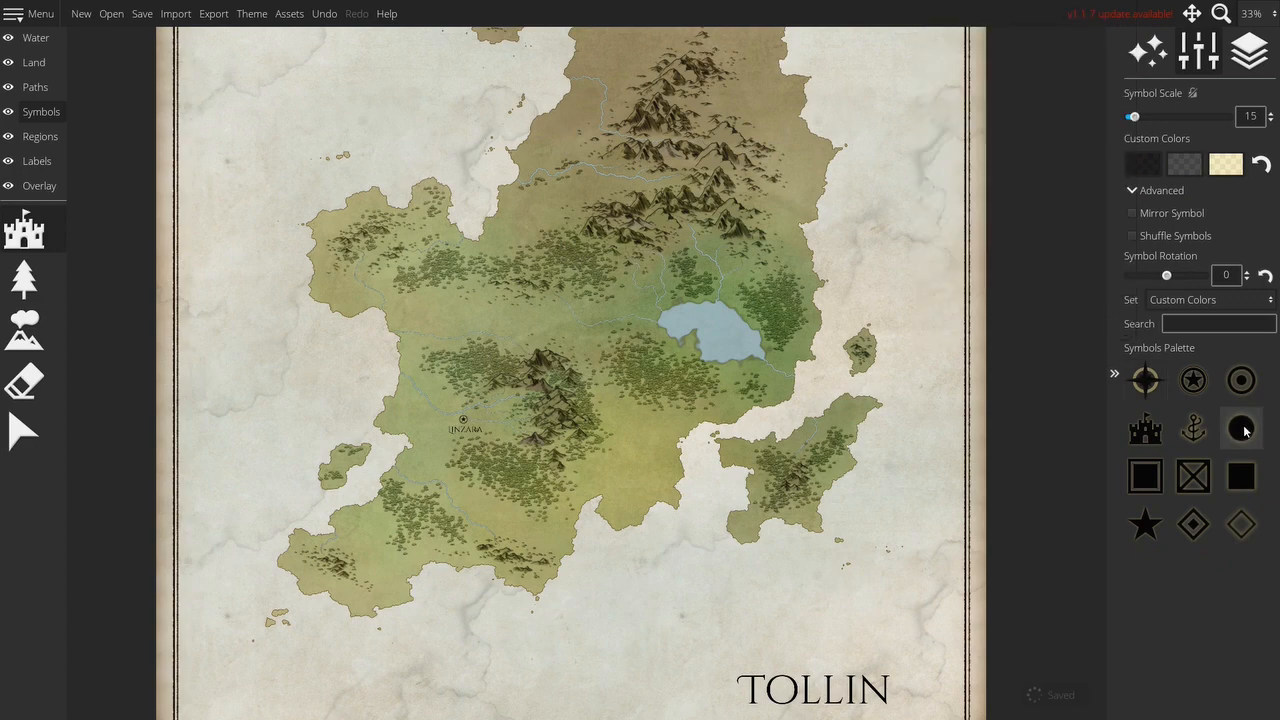
# - Place black circle town markers at symbol scale 100 on the river northwest of Linzara and on the two rivers farther north
pyautogui.scroll(5, 483, 450)
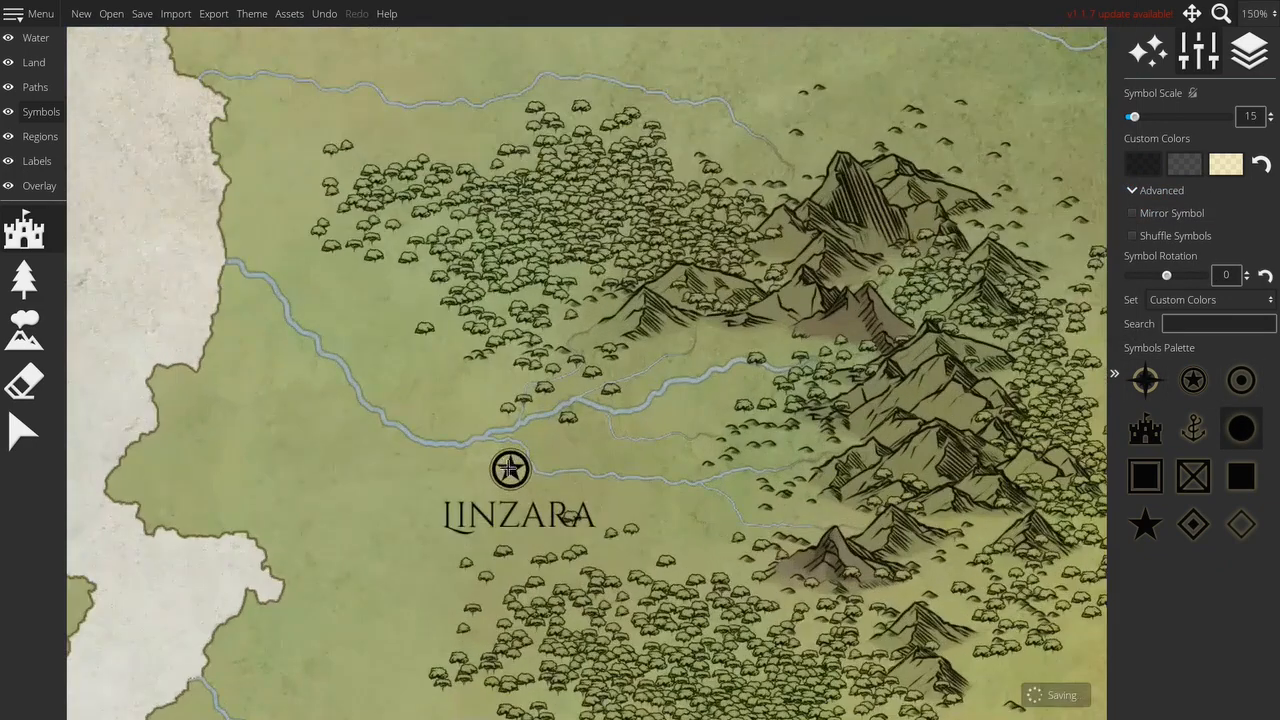
pyautogui.scroll(14, 571, 462)
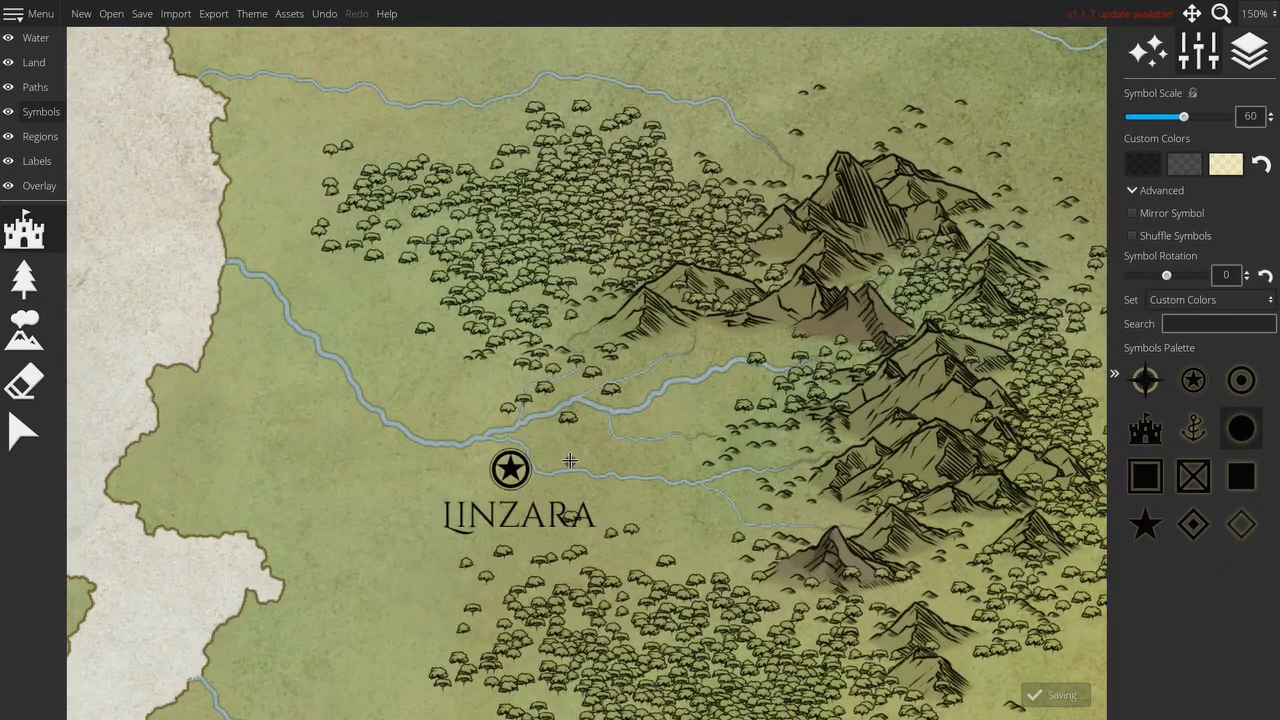
pyautogui.click(303, 314)
pyautogui.click(399, 145)
pyautogui.moveTo(399, 145); pyautogui.dragTo(335, 288)
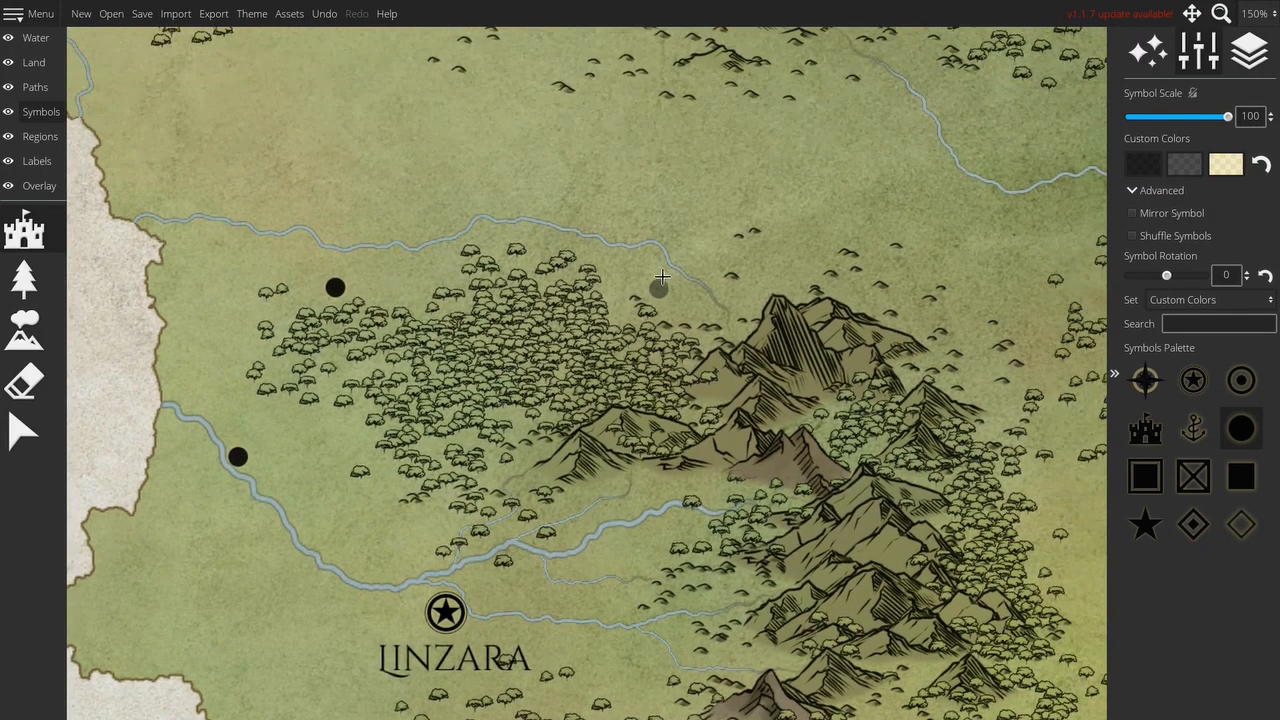
pyautogui.click(652, 231)
pyautogui.click(934, 150)
# - Add an OLD TOWN label with font size 24 above the town marker on the river north of Linzara's mountains
pyautogui.click(36, 161)
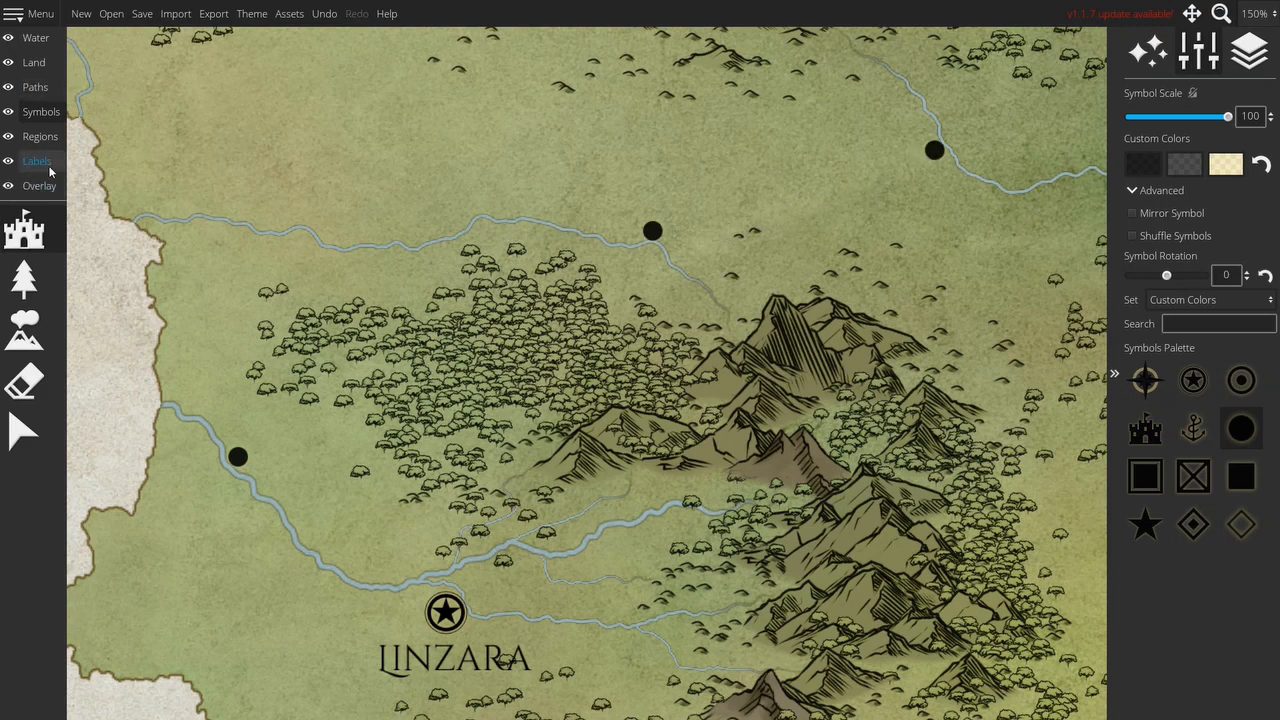
pyautogui.click(460, 660)
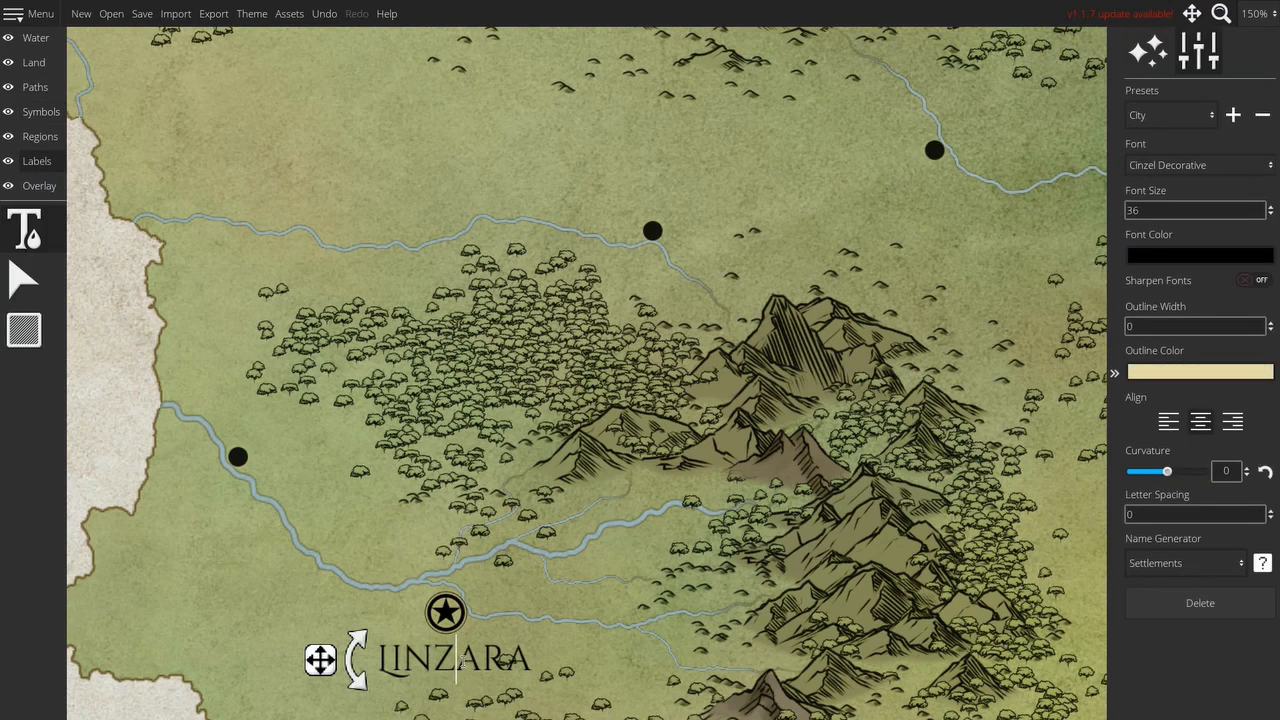
pyautogui.click(716, 188)
pyautogui.click(1146, 207)
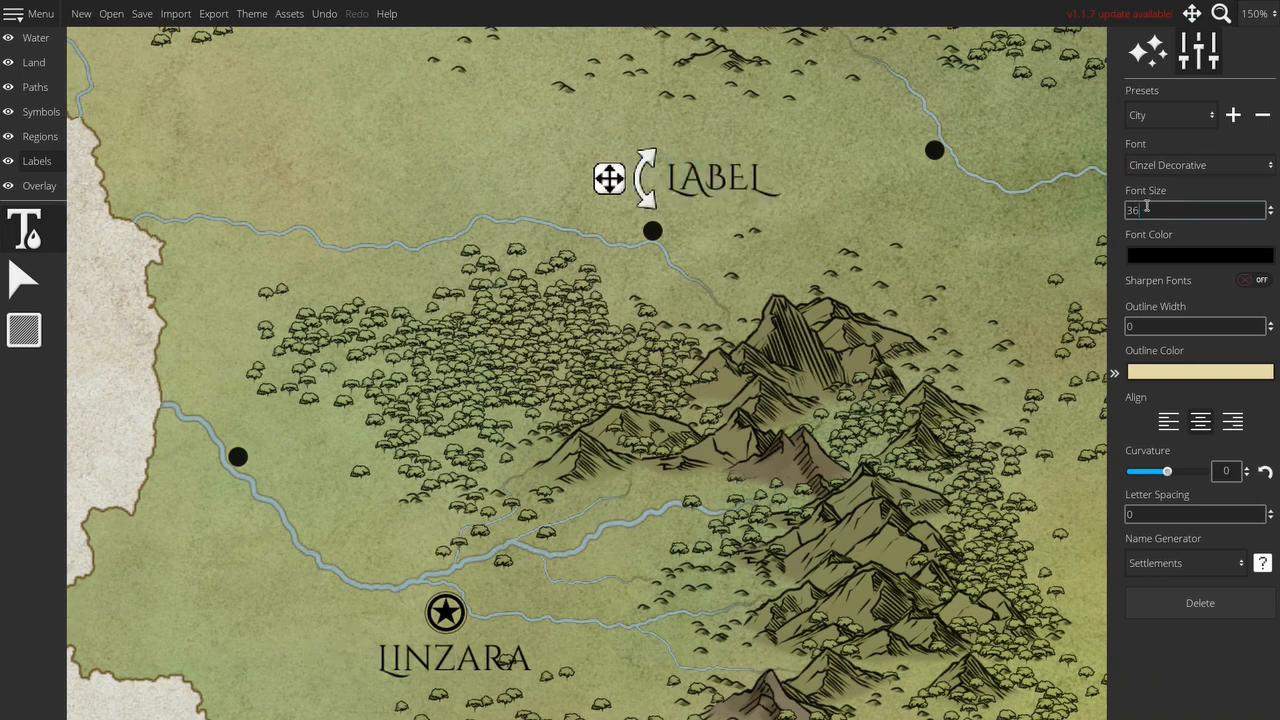
pyautogui.moveTo(1146, 209); pyautogui.dragTo(1110, 209)
pyautogui.write('24')
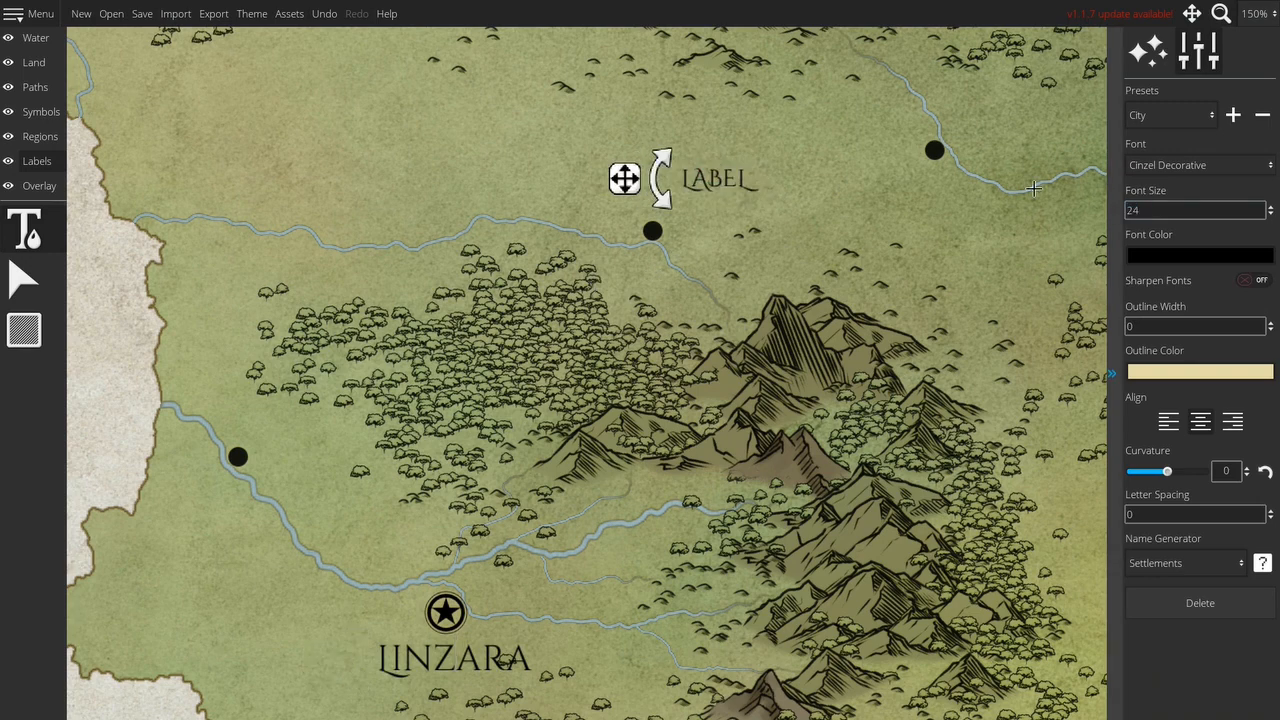
pyautogui.click(703, 179)
pyautogui.write('OLD TOWN')
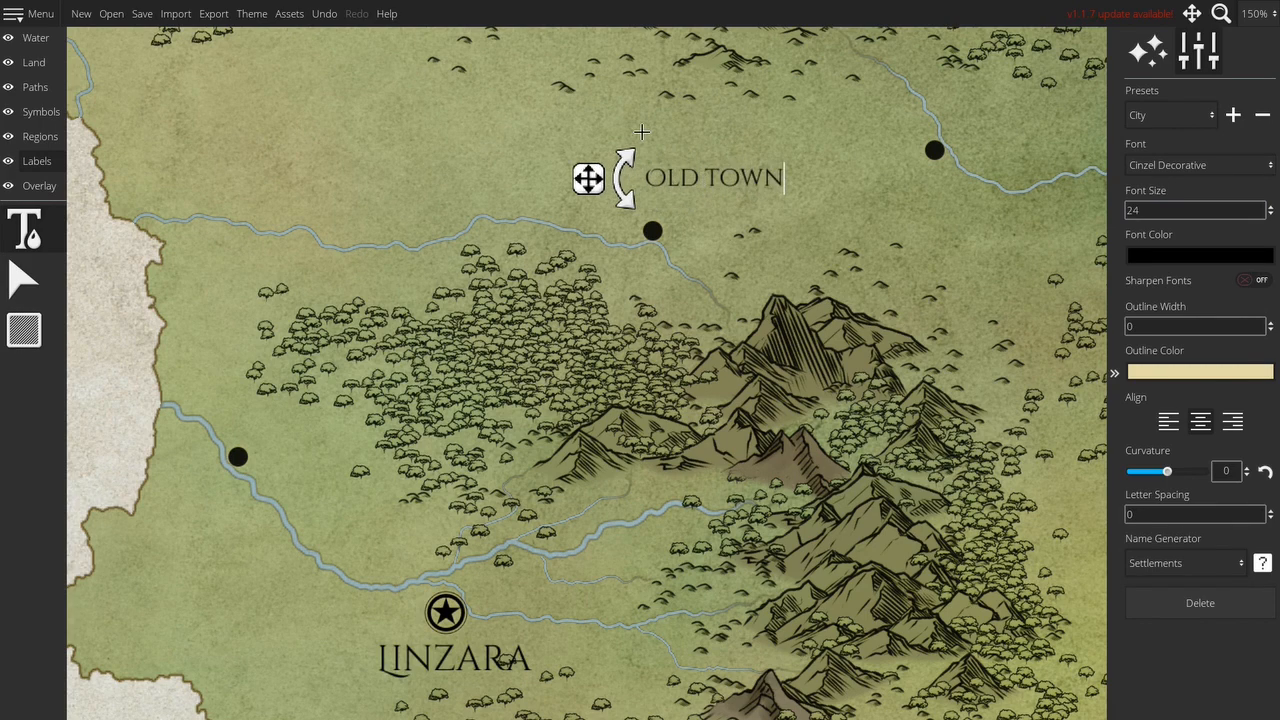
# - Center the OLD TOWN label above its marker and add a Hamsford label just west of the northeastern river town marker
pyautogui.moveTo(588, 178); pyautogui.dragTo(526, 204)
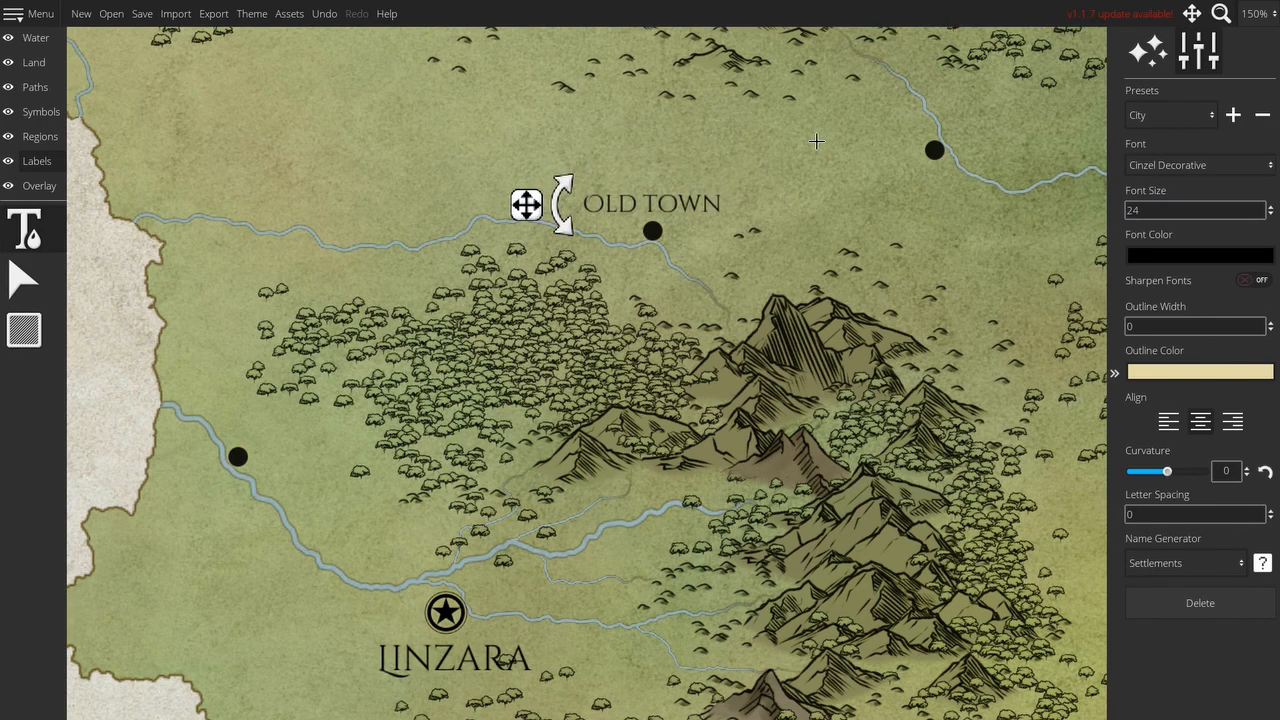
pyautogui.click(855, 143)
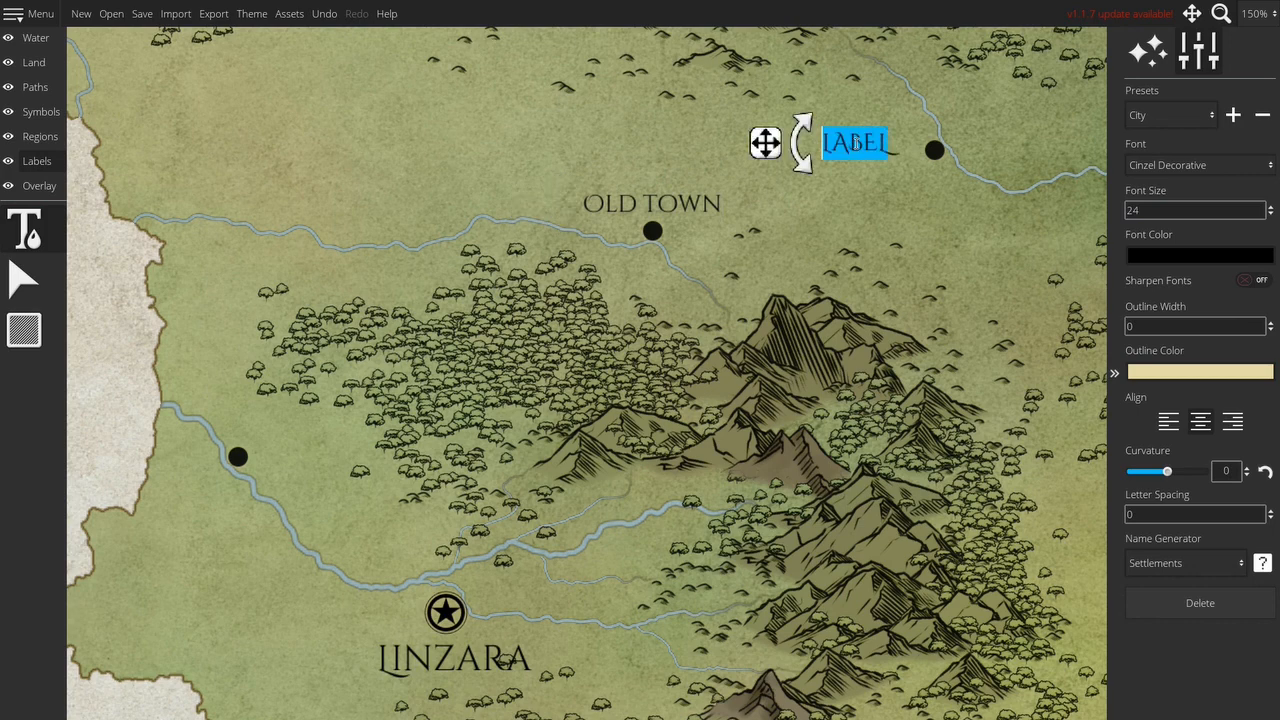
pyautogui.write('HAMSFORD')
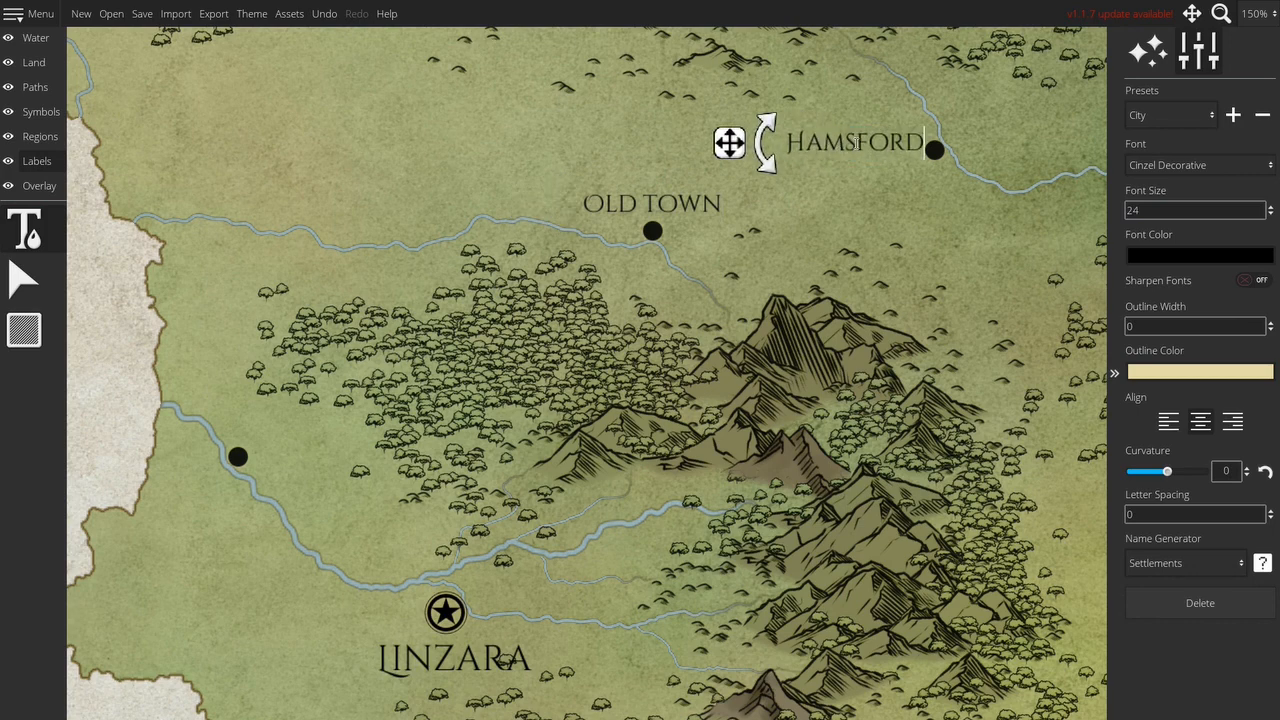
pyautogui.moveTo(729, 142); pyautogui.dragTo(724, 151)
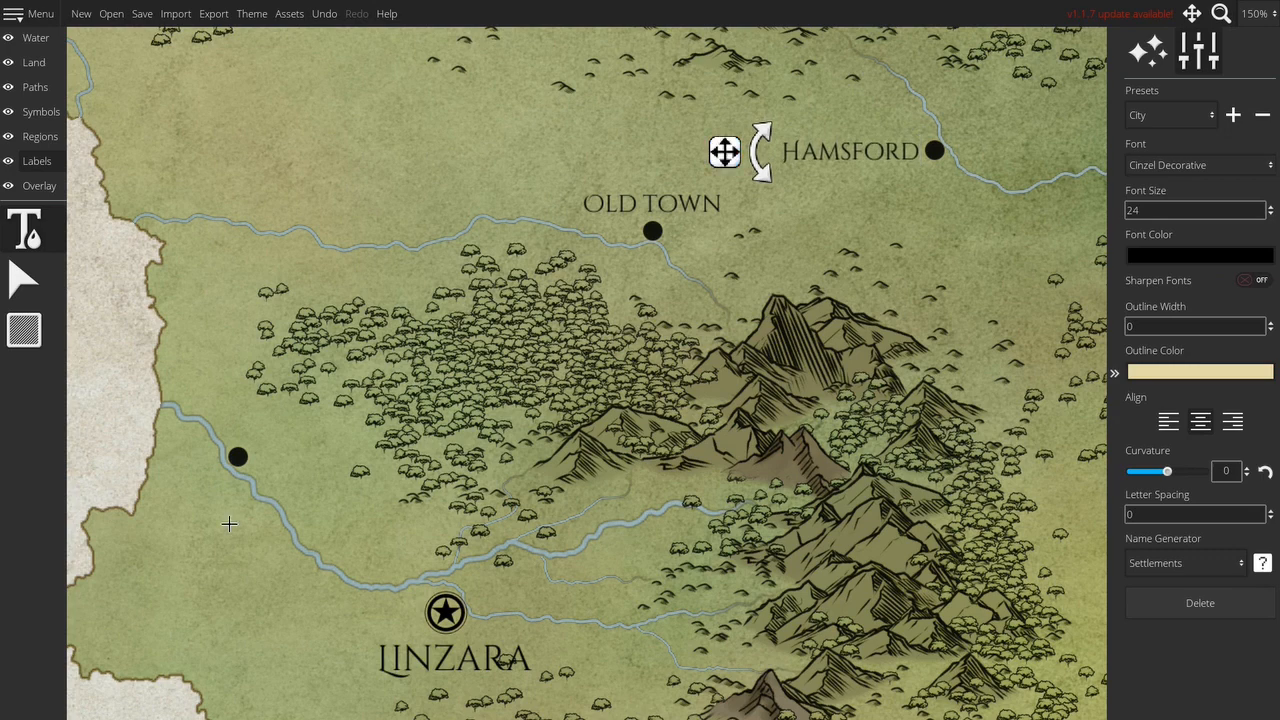
# - Add a Doga label just east of the town marker on the river northwest of Linzara
pyautogui.click(276, 452)
pyautogui.write('DOGA')
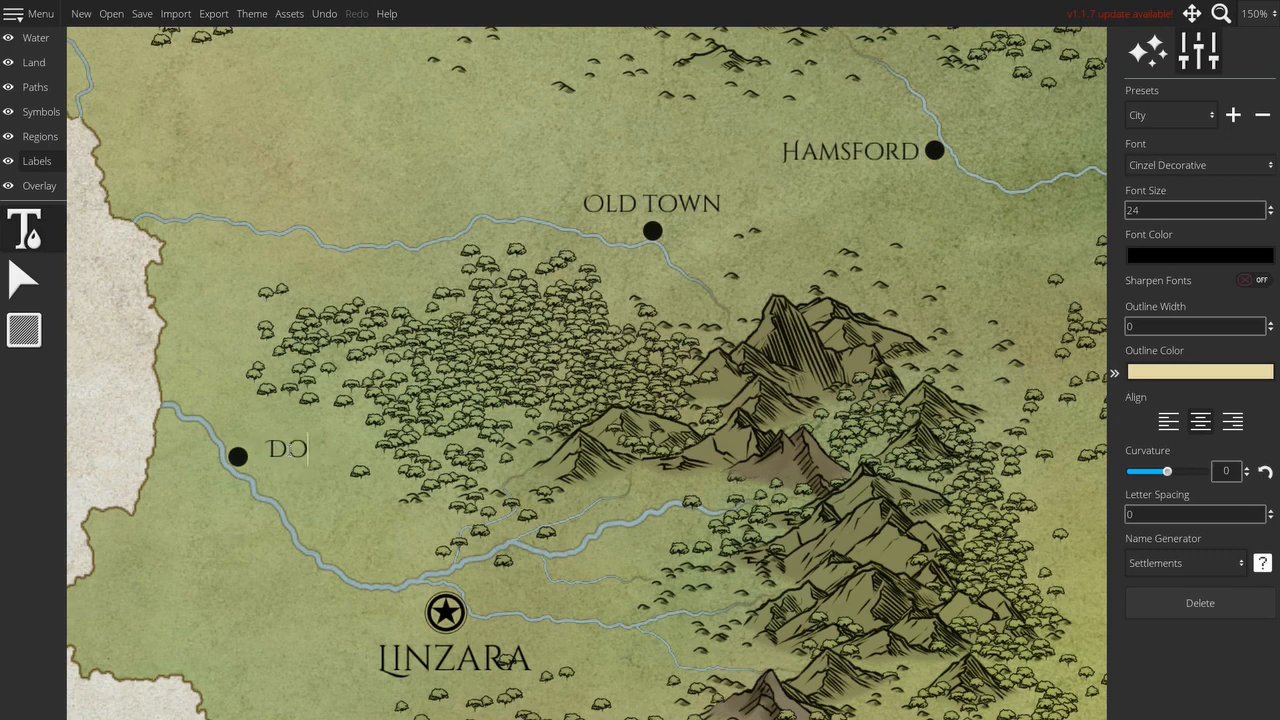
pyautogui.doubleClick(267, 449)
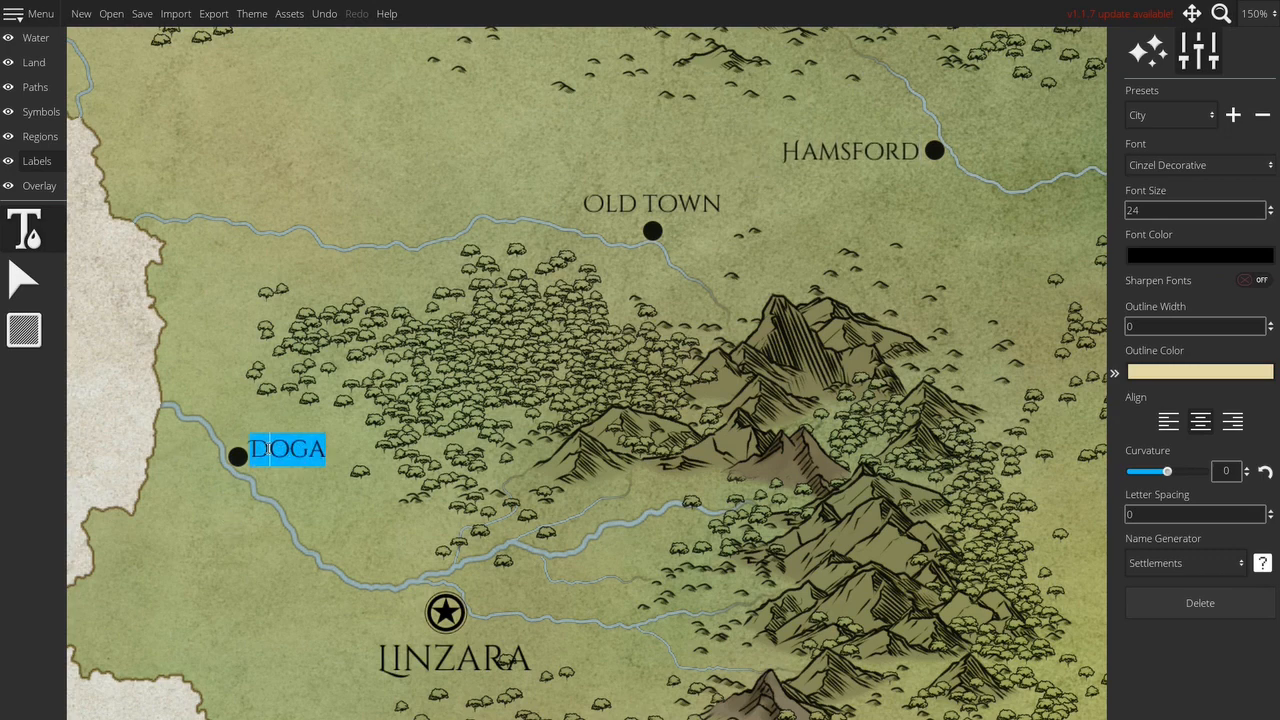
pyautogui.click(40, 112)
# - Lasso the entire Tollin landmass with its surrounding islands and copy the selected land
pyautogui.scroll(-6, 436, 367)
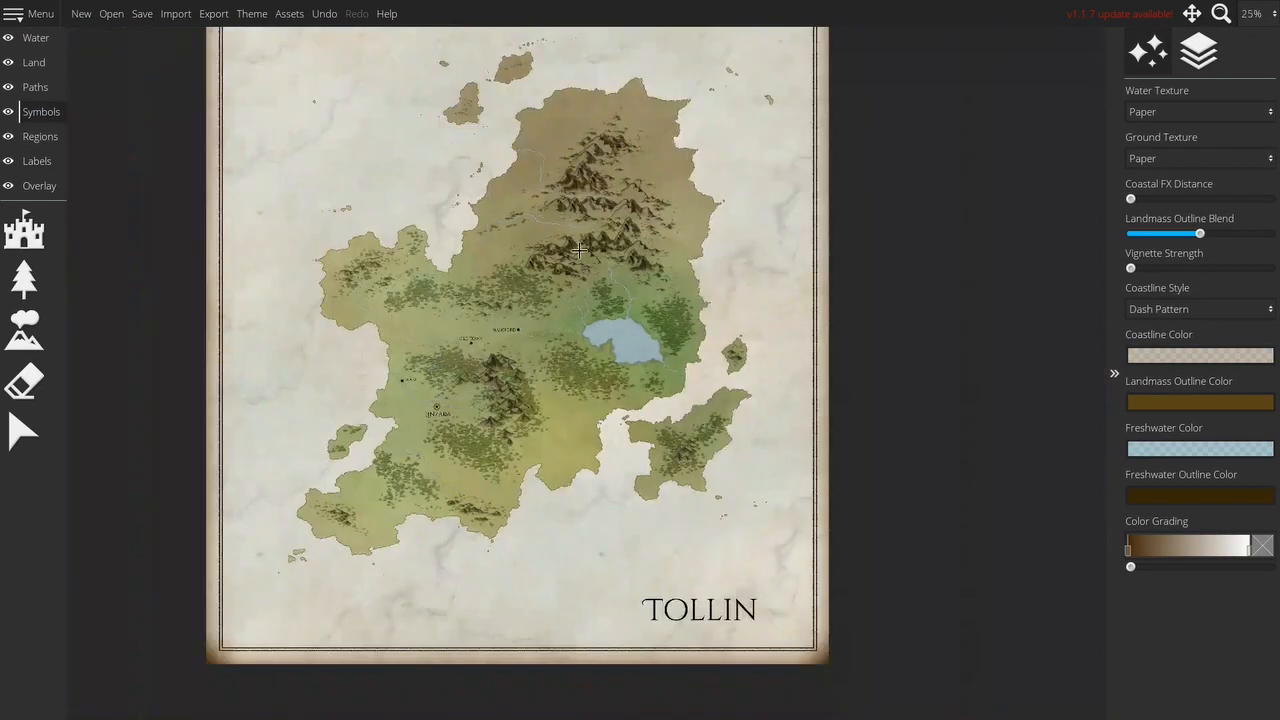
pyautogui.moveTo(728, 228); pyautogui.dragTo(727, 297)
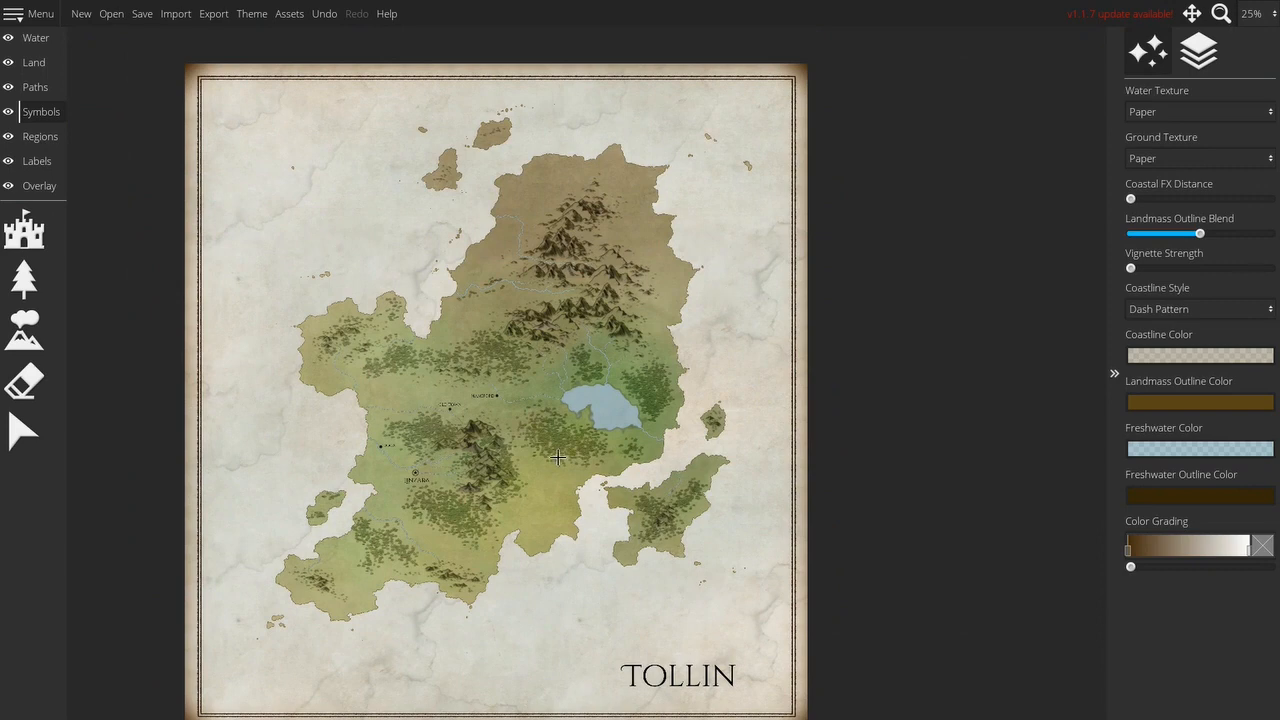
pyautogui.scroll(1, 487, 498)
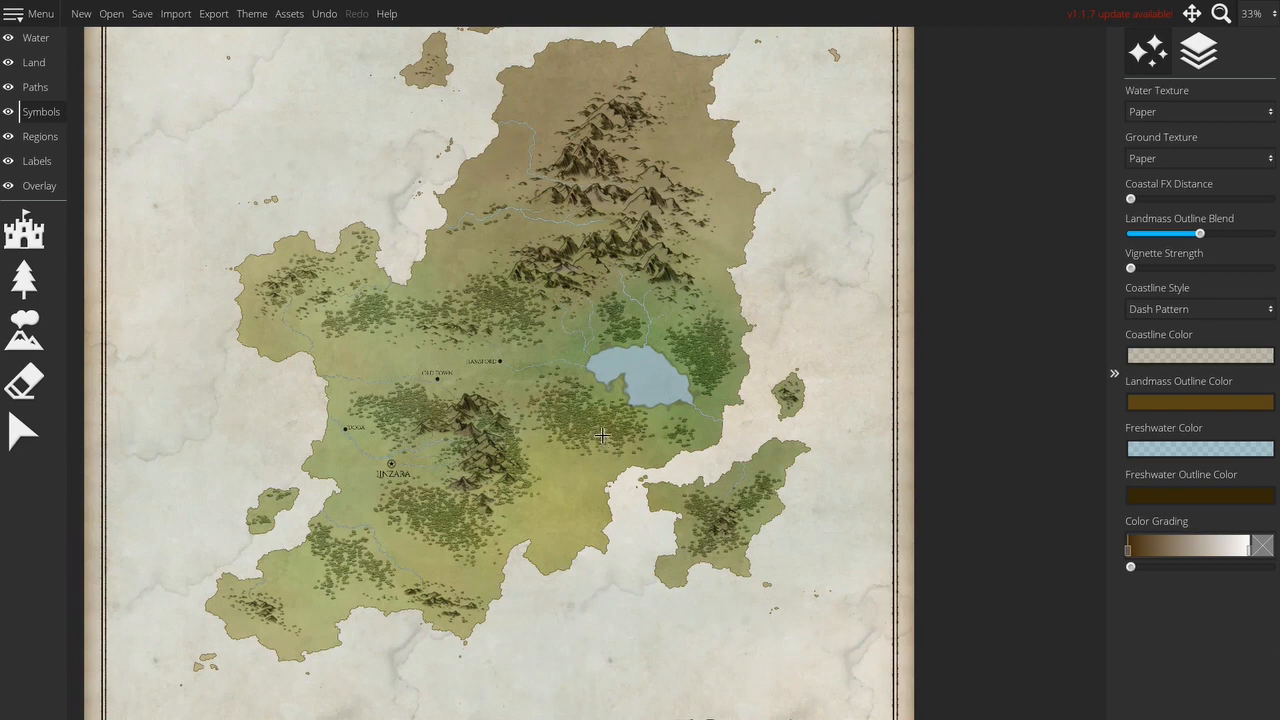
pyautogui.scroll(-1, 594, 497)
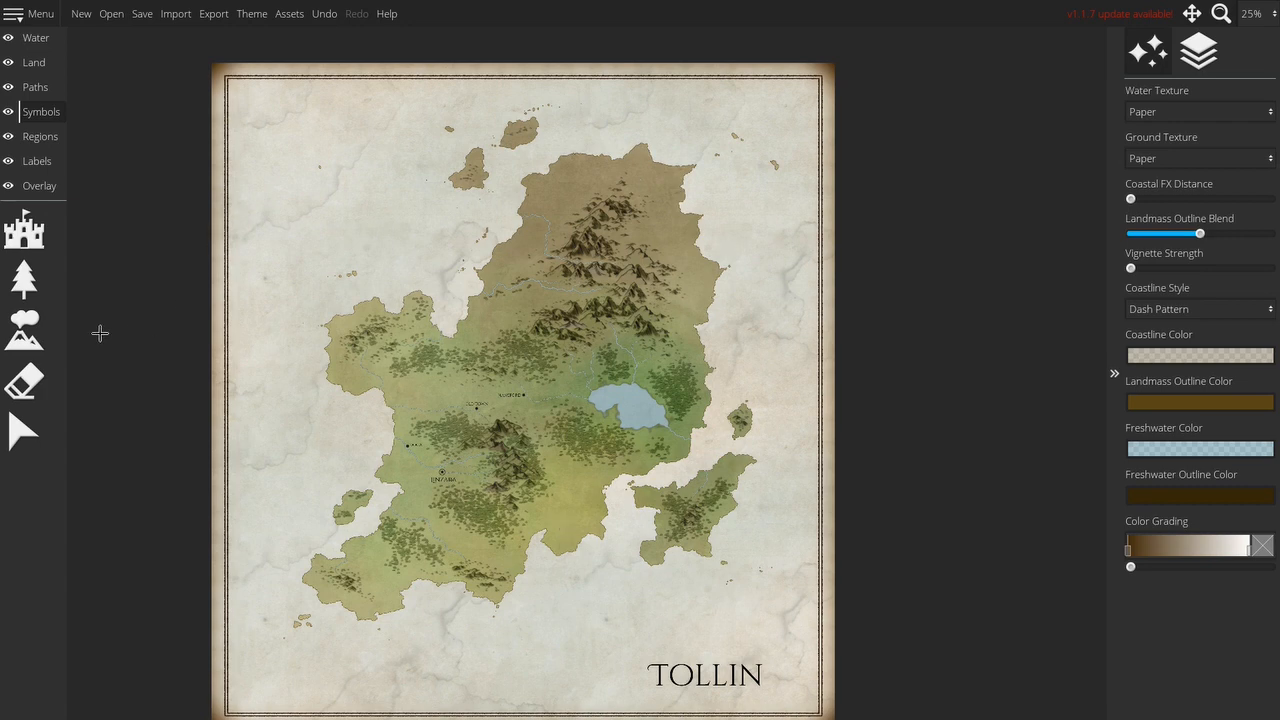
pyautogui.click(35, 64)
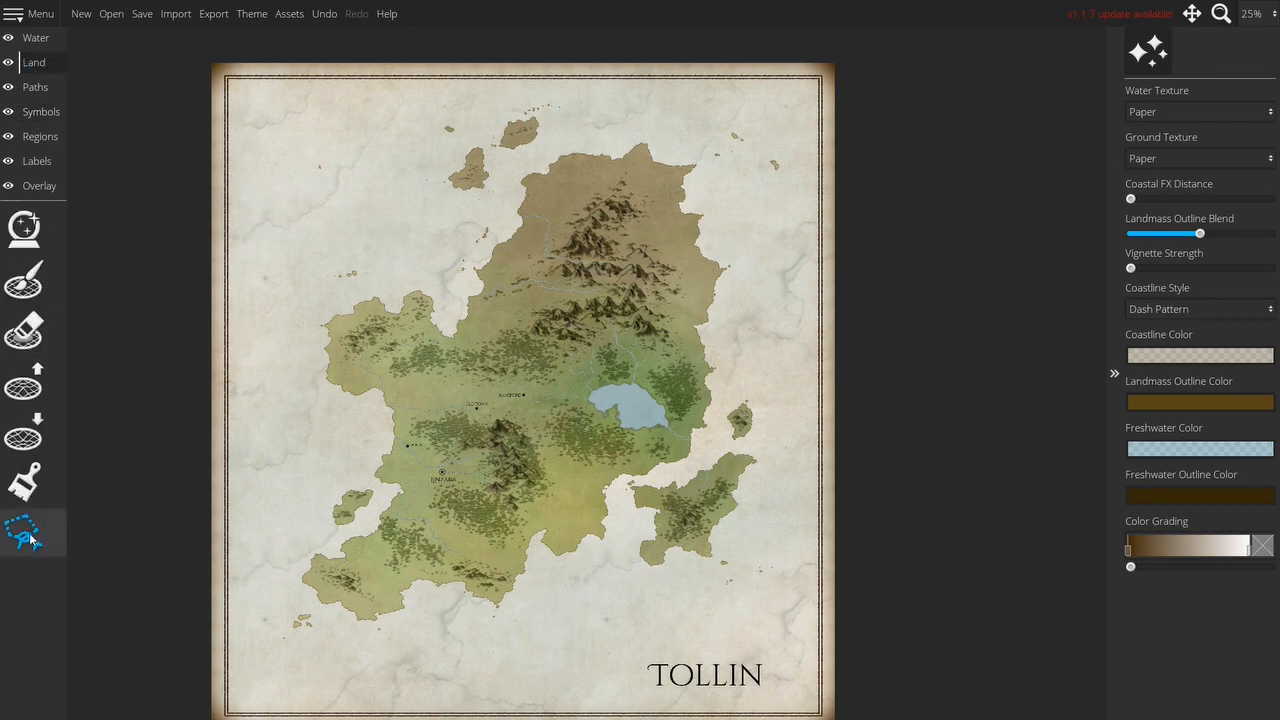
pyautogui.click(30, 535)
pyautogui.moveTo(258, 393)
pyautogui.mouseDown()
pyautogui.moveTo(294, 136)
pyautogui.moveTo(435, 97)
pyautogui.moveTo(606, 92)
pyautogui.moveTo(790, 131)
pyautogui.moveTo(805, 207)
pyautogui.moveTo(815, 588)
pyautogui.moveTo(777, 619)
pyautogui.moveTo(504, 660)
pyautogui.moveTo(248, 661)
pyautogui.mouseUp()
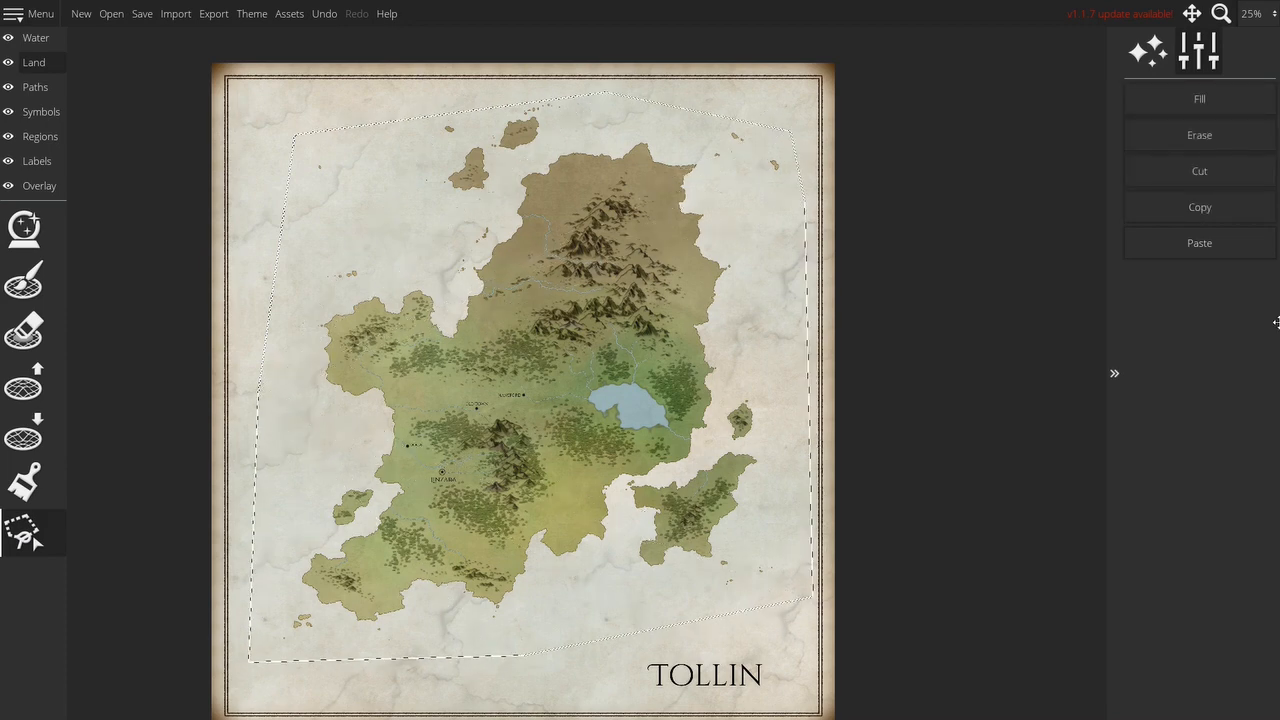
pyautogui.click(1192, 212)
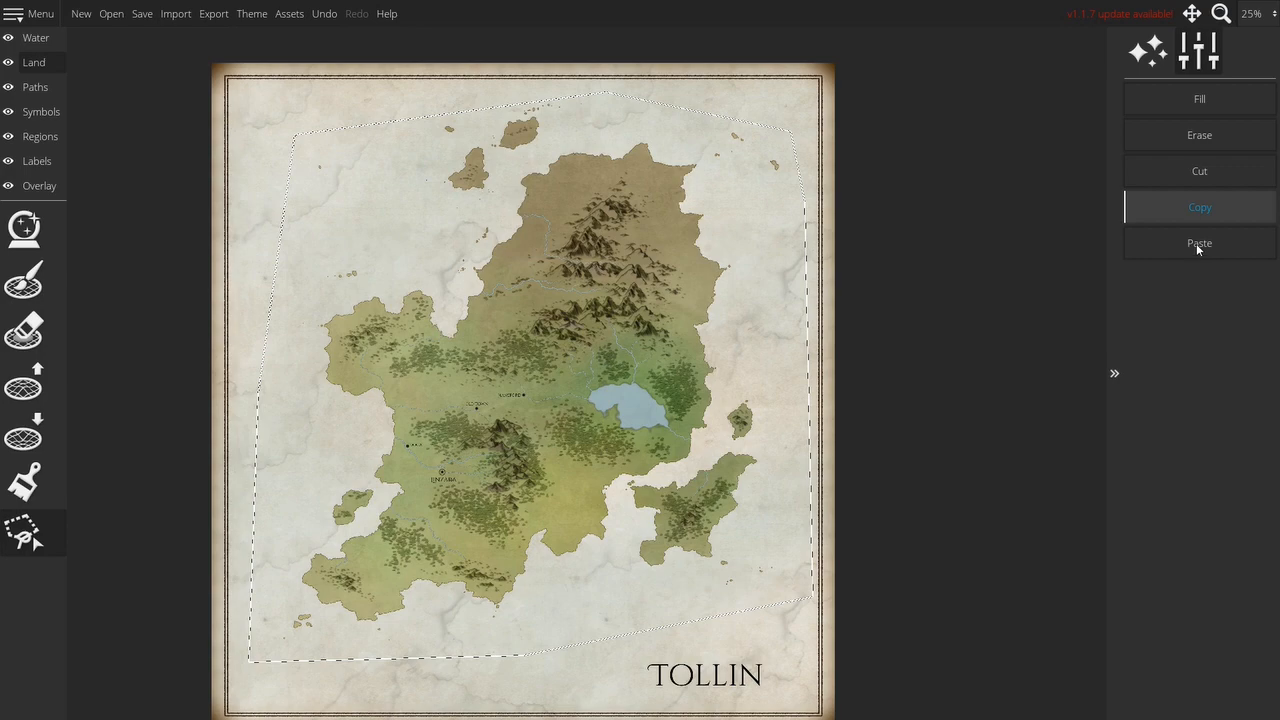
# - Try pasting the copied land over the map, offset to the southeast of the original island
pyautogui.hotkey('ctrl', 'v')
pyautogui.moveTo(530, 315); pyautogui.dragTo(633, 430)
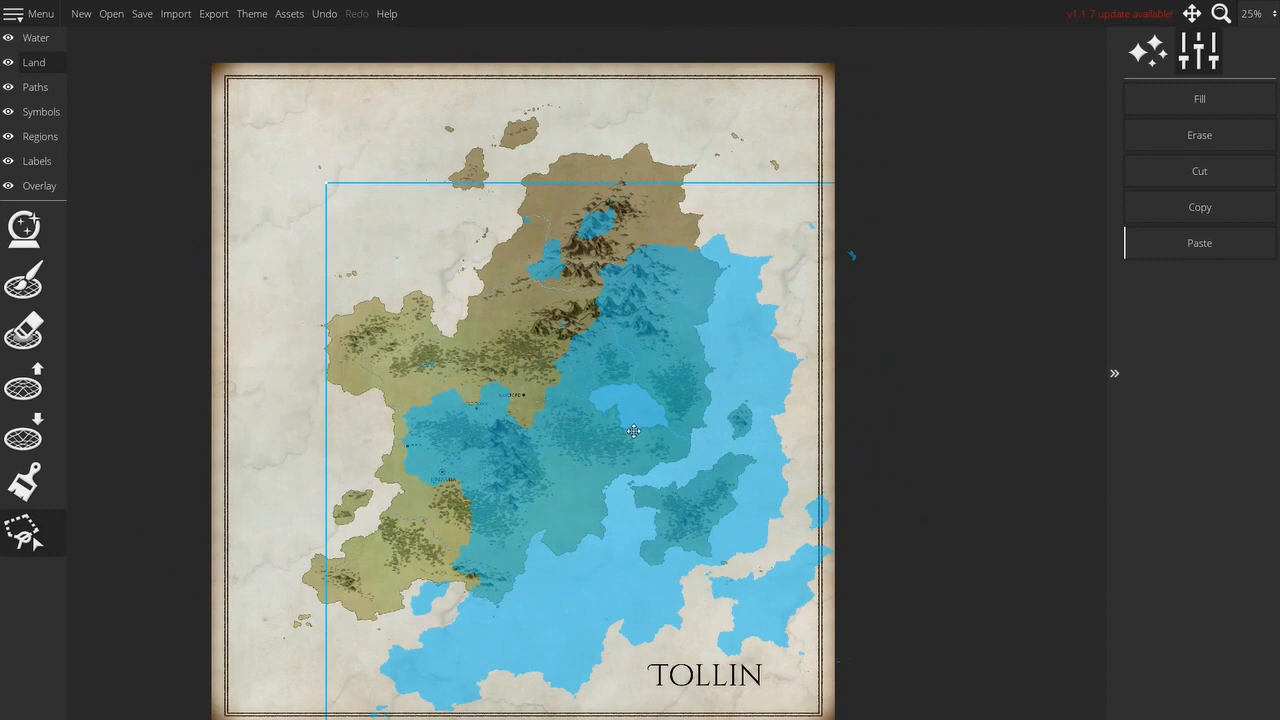
pyautogui.click(633, 430)
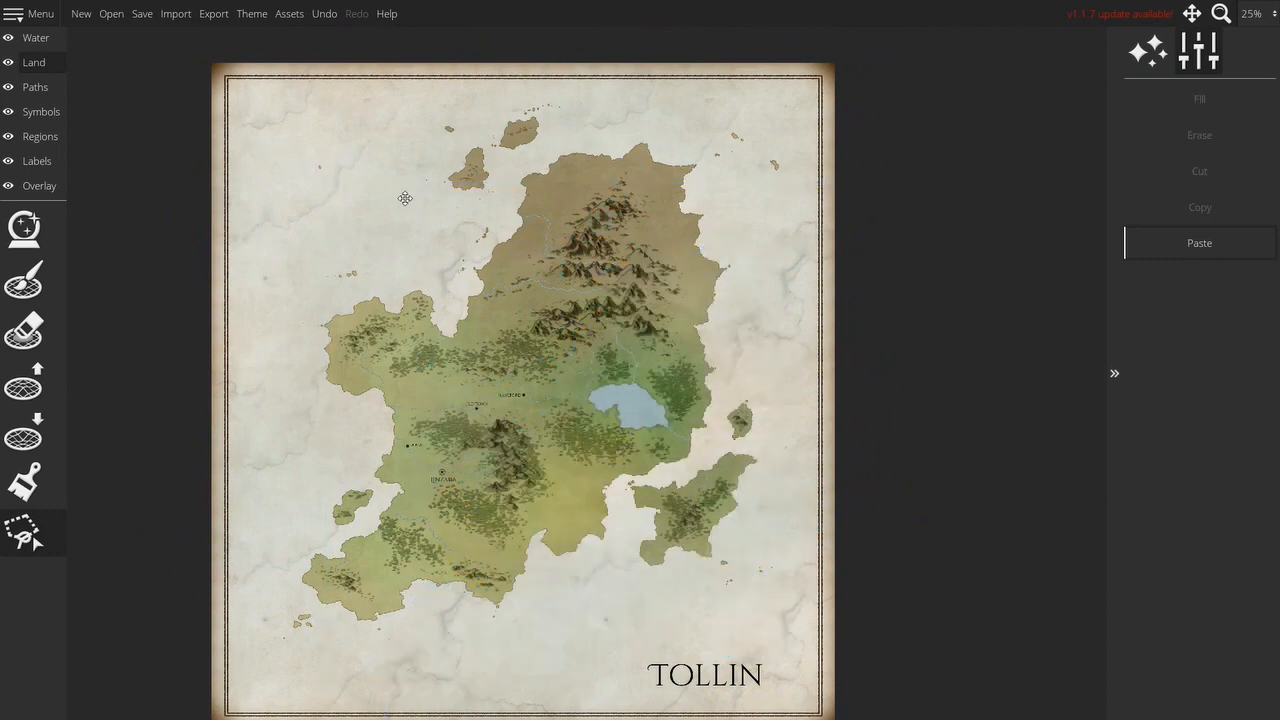
# - Shrink the map with its contents by enabling Scale Map and setting the height to 2000 px
pyautogui.scroll(-1, 405, 198)
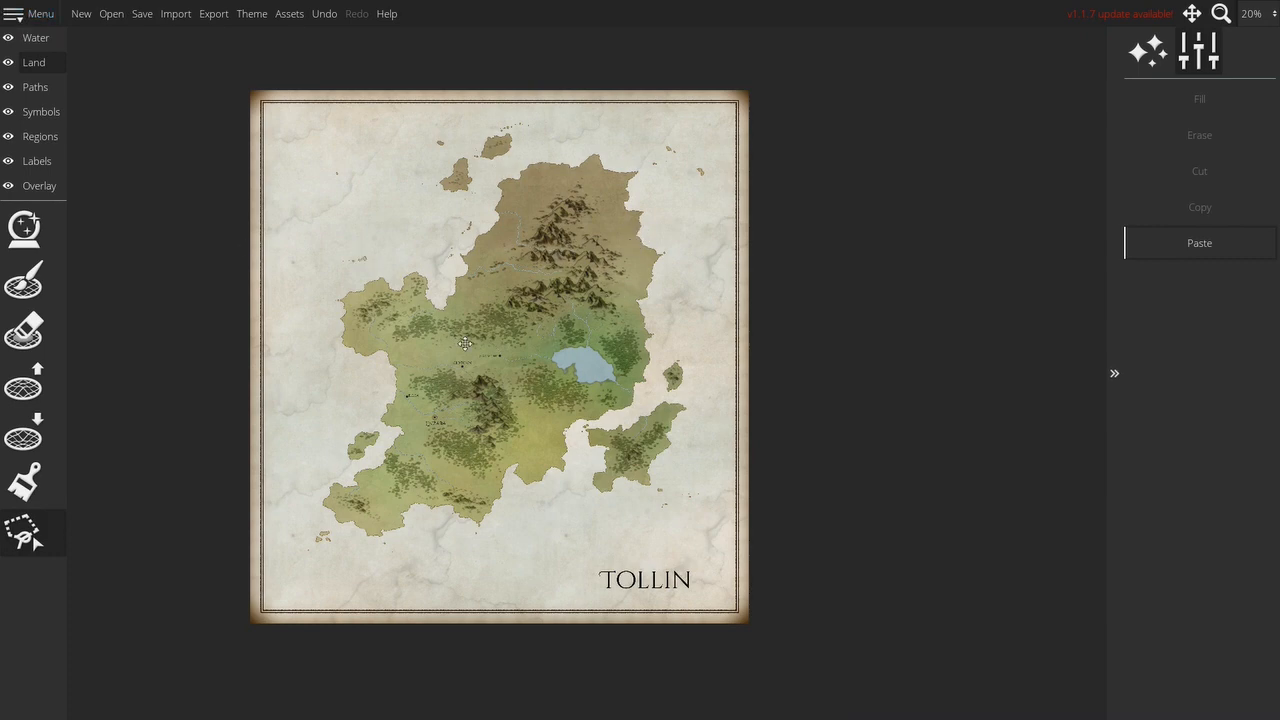
pyautogui.click(35, 18)
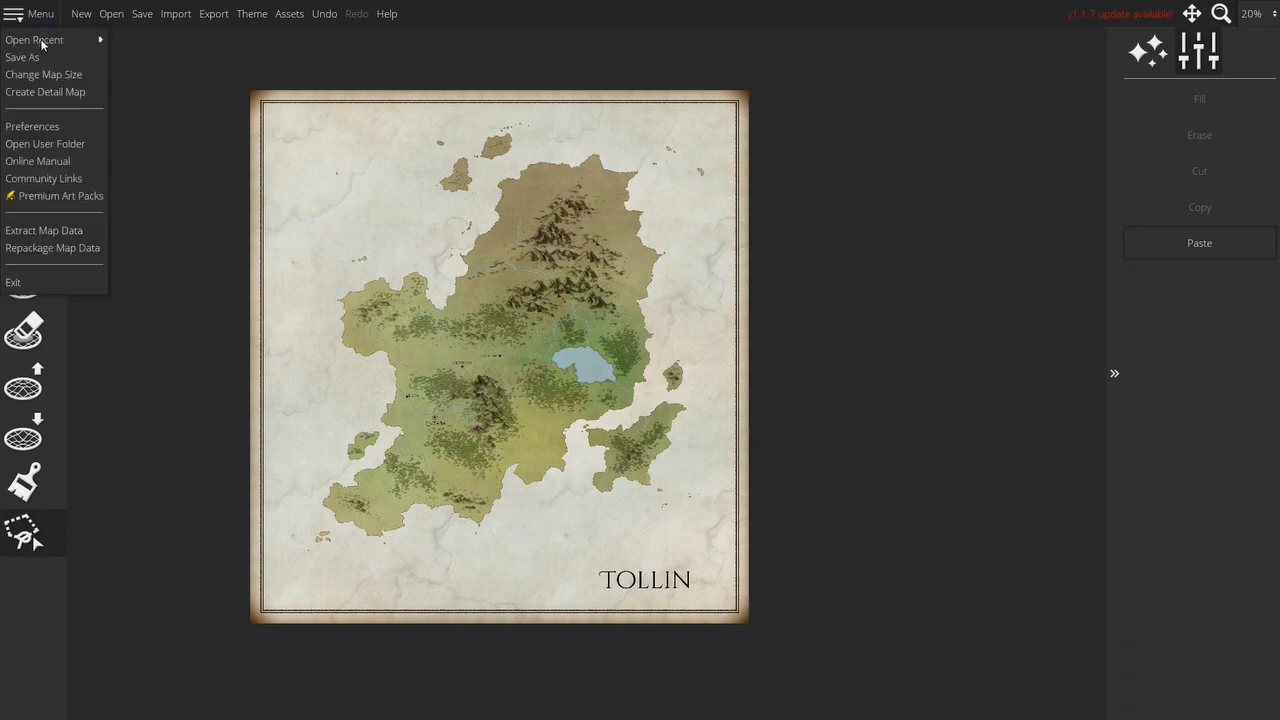
pyautogui.click(52, 80)
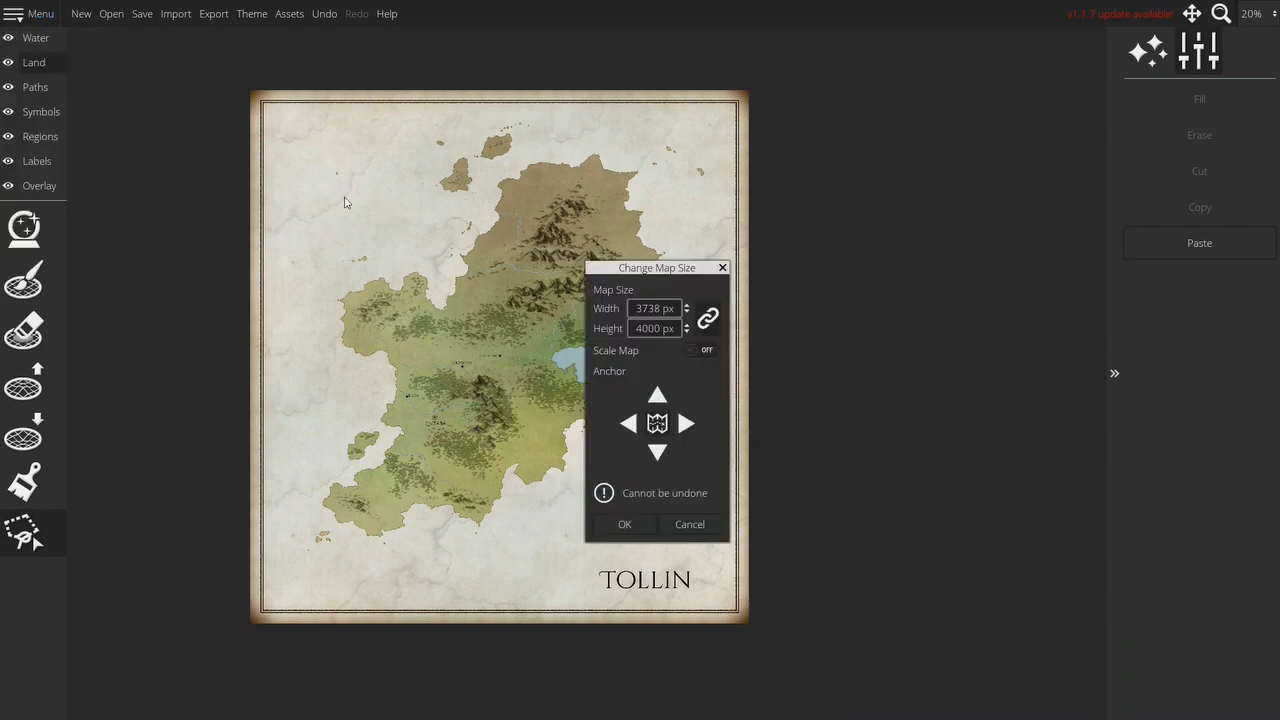
pyautogui.click(700, 350)
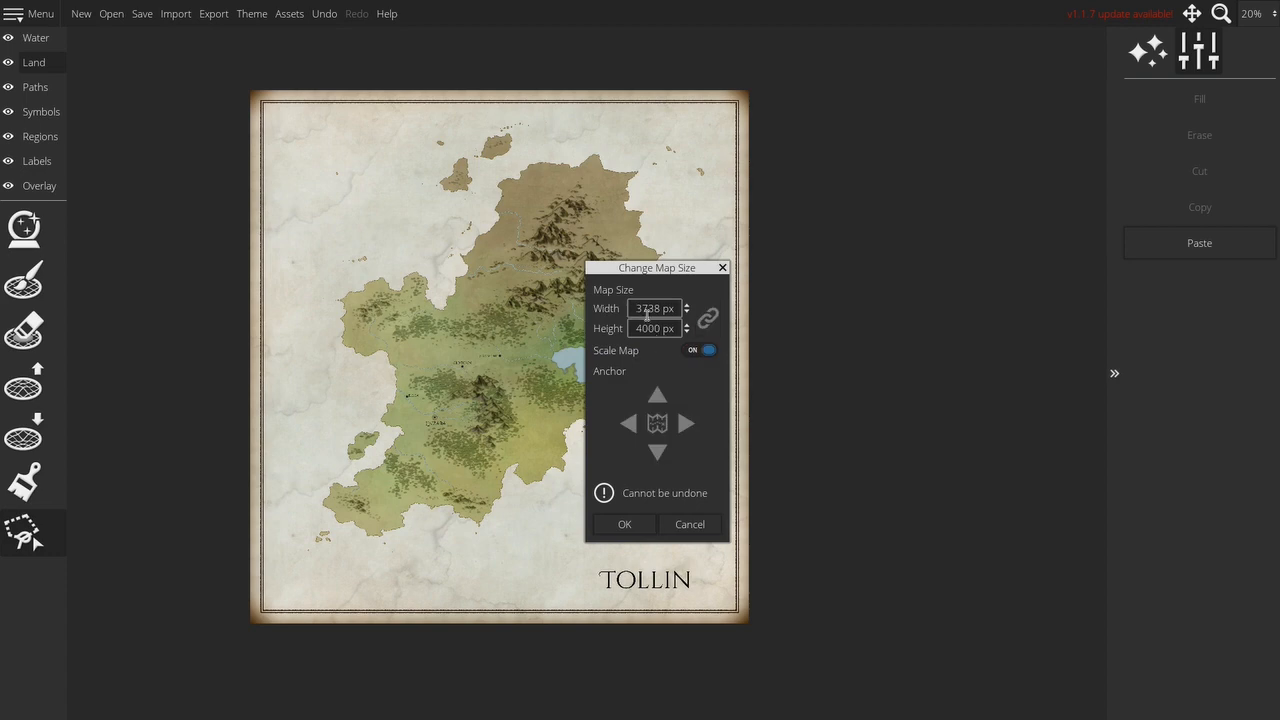
pyautogui.doubleClick(645, 330)
pyautogui.write('20')
pyautogui.press('Return')
pyautogui.click(625, 525)
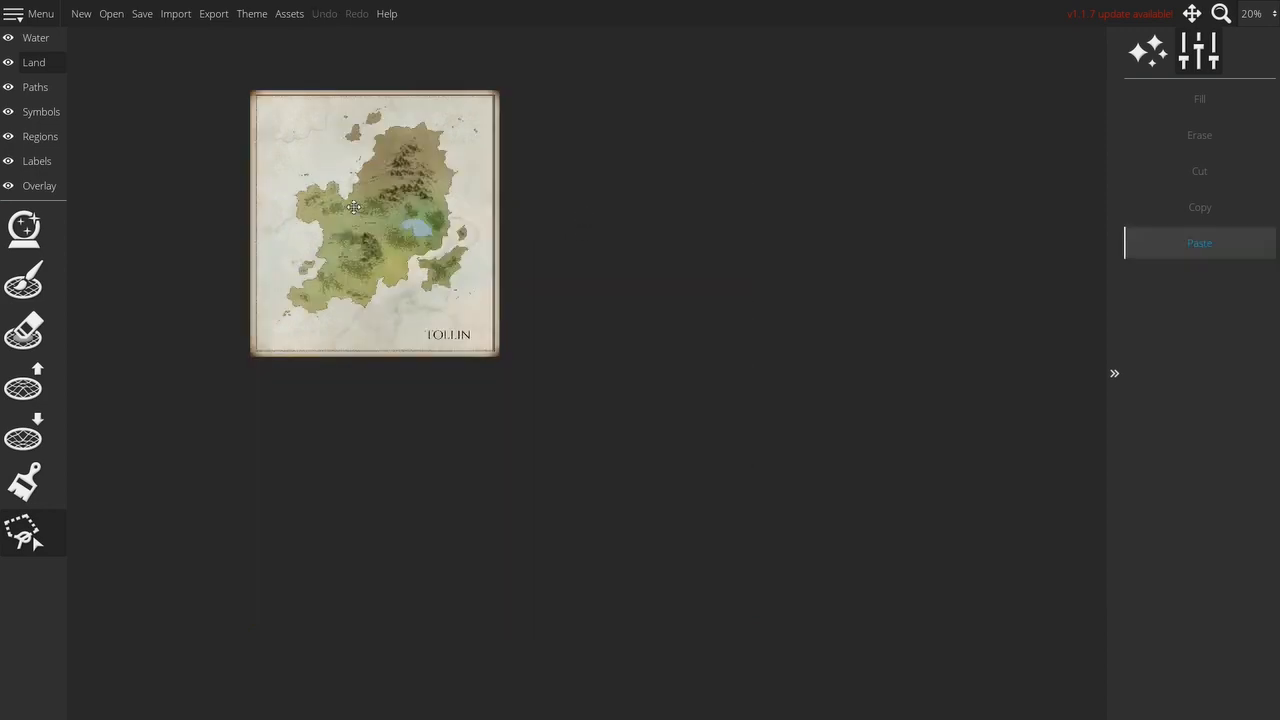
# - Enlarge the canvas to a height of 4000 px with Scale Map off, anchoring the existing map in the lower-right corner
pyautogui.scroll(3, 352, 205)
pyautogui.moveTo(350, 198); pyautogui.dragTo(396, 284)
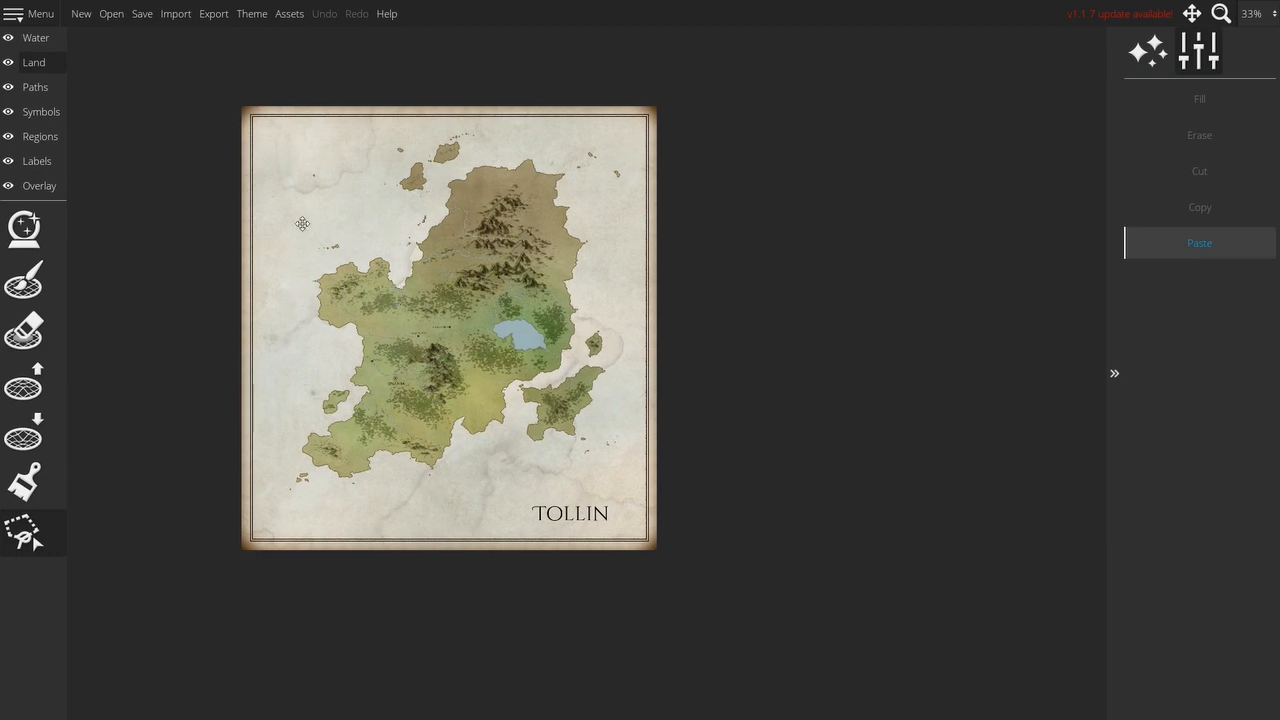
pyautogui.moveTo(360, 217); pyautogui.dragTo(389, 260)
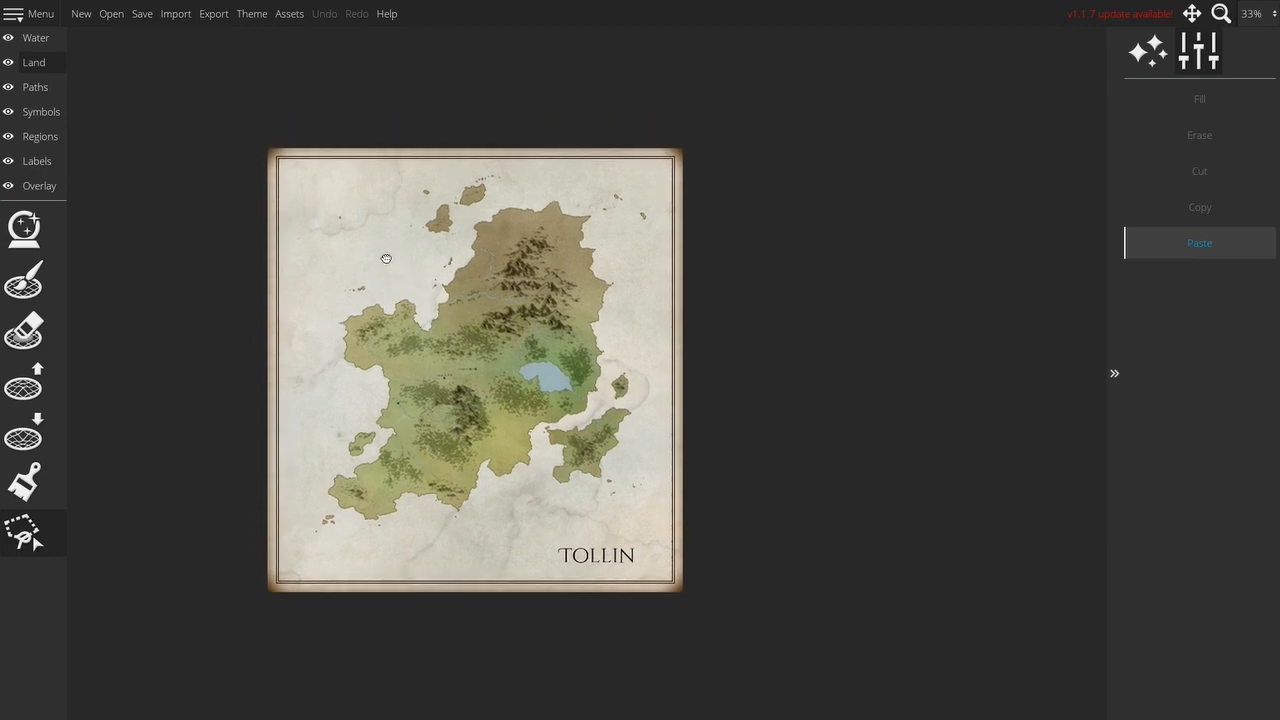
pyautogui.click(38, 16)
pyautogui.click(50, 73)
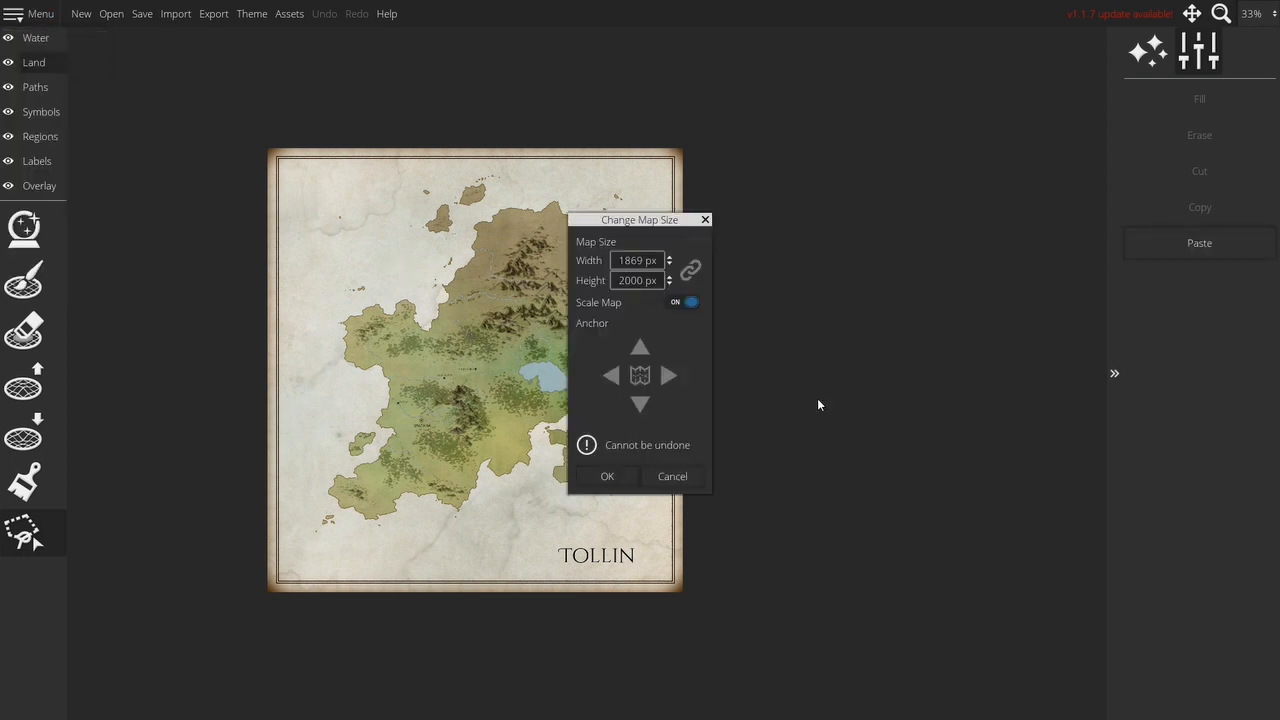
pyautogui.click(688, 304)
pyautogui.click(669, 375)
pyautogui.click(669, 404)
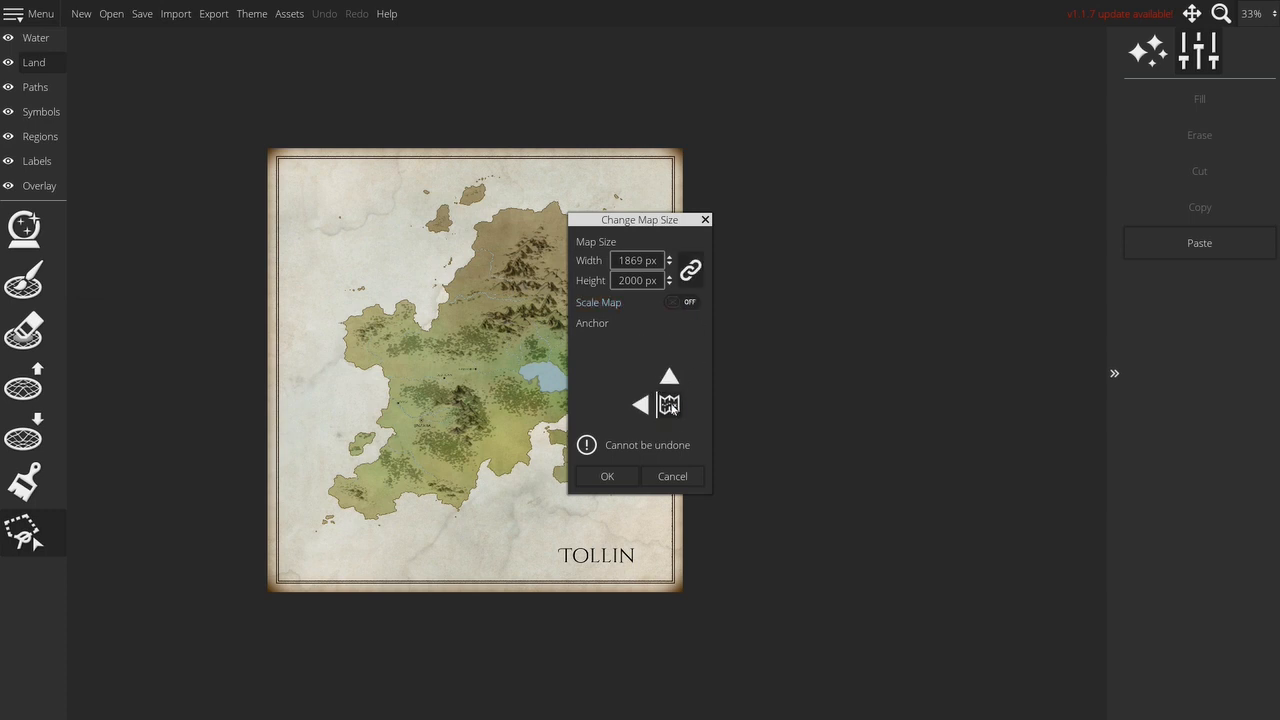
pyautogui.click(628, 283)
pyautogui.write('4000')
pyautogui.click(603, 478)
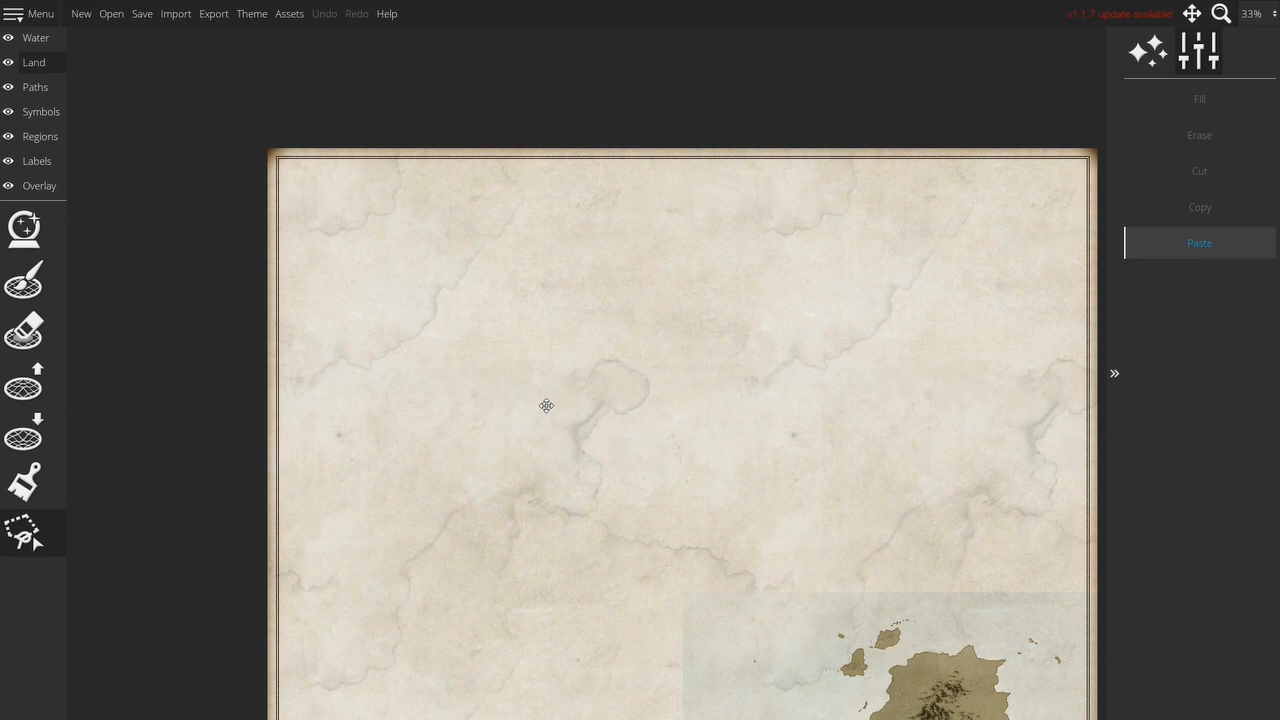
# - Paste the copied land, rotated counterclockwise, in the empty northwestern part of the enlarged canvas
pyautogui.scroll(-3, 546, 403)
pyautogui.moveTo(631, 423); pyautogui.dragTo(492, 335)
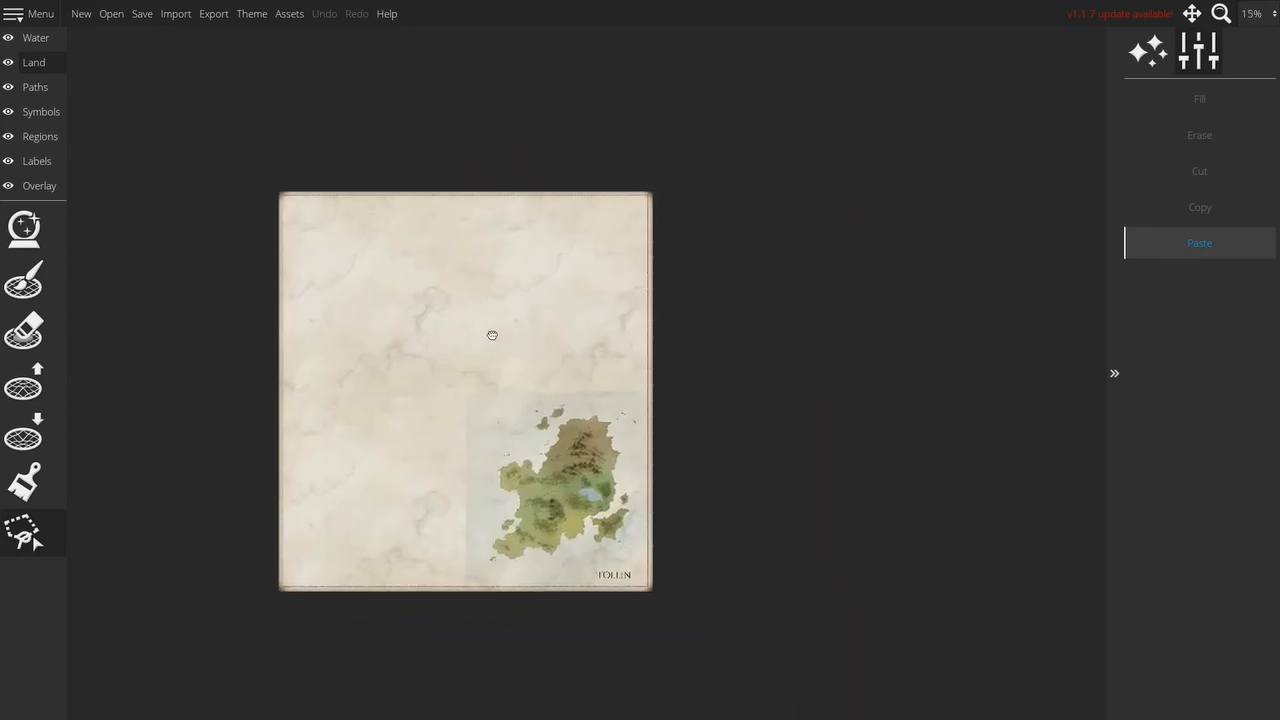
pyautogui.scroll(2, 480, 354)
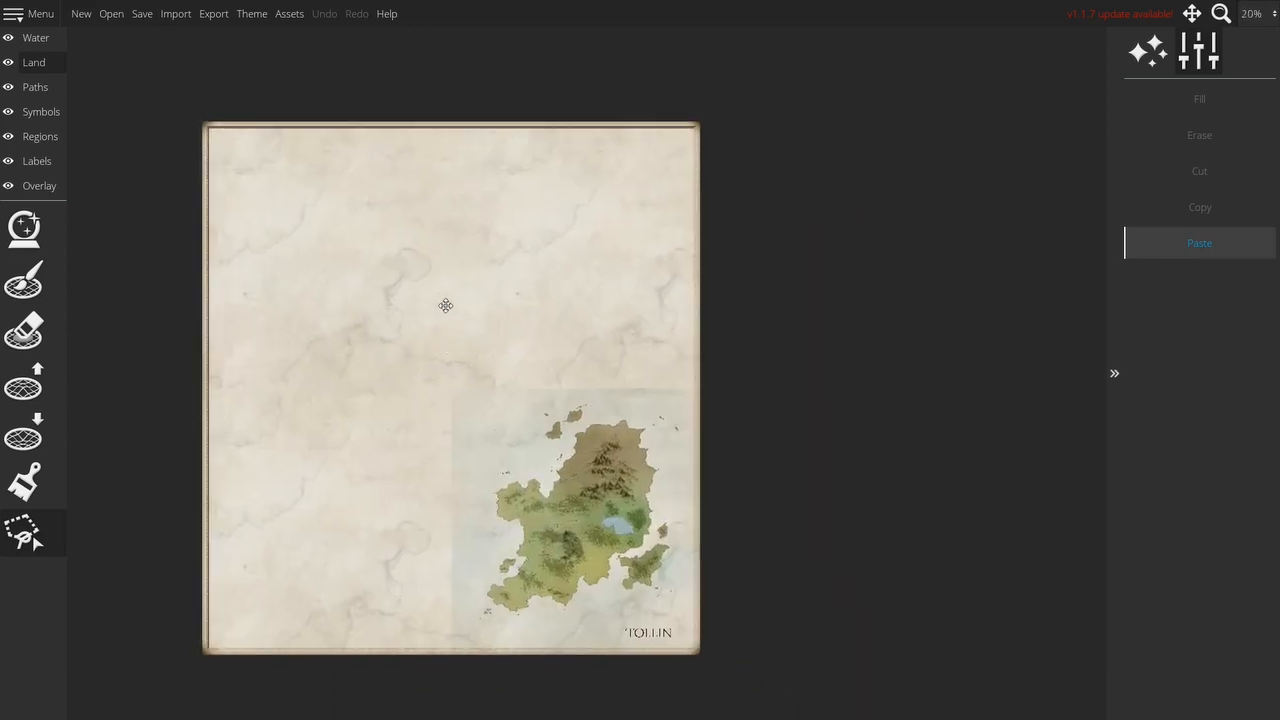
pyautogui.click(1200, 246)
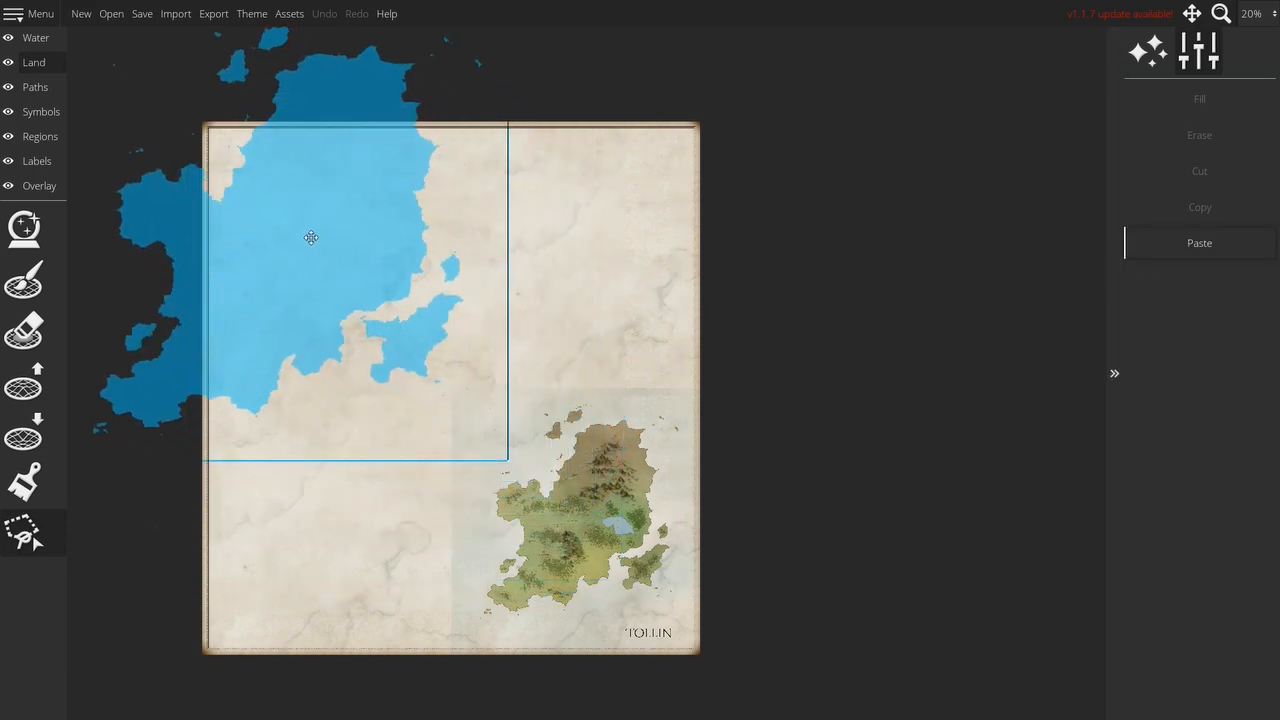
pyautogui.moveTo(331, 451); pyautogui.dragTo(464, 454)
pyautogui.moveTo(215, 306); pyautogui.dragTo(183, 331)
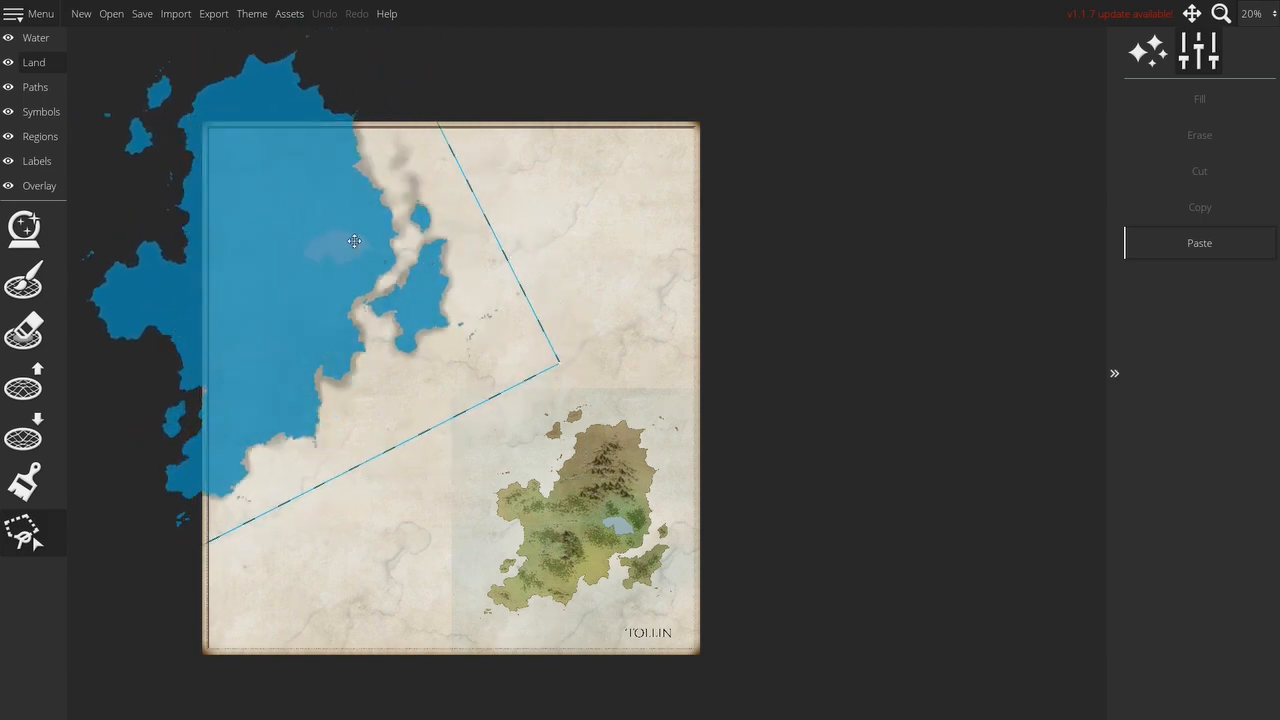
pyautogui.click(585, 235)
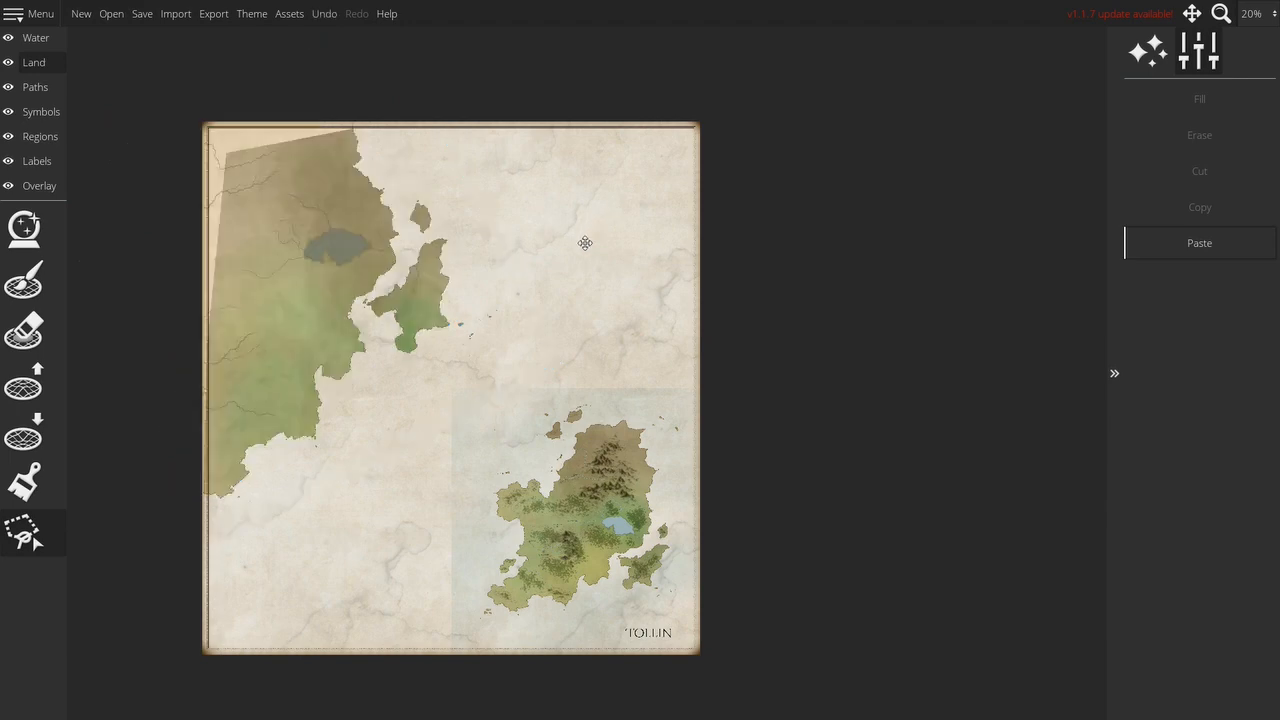